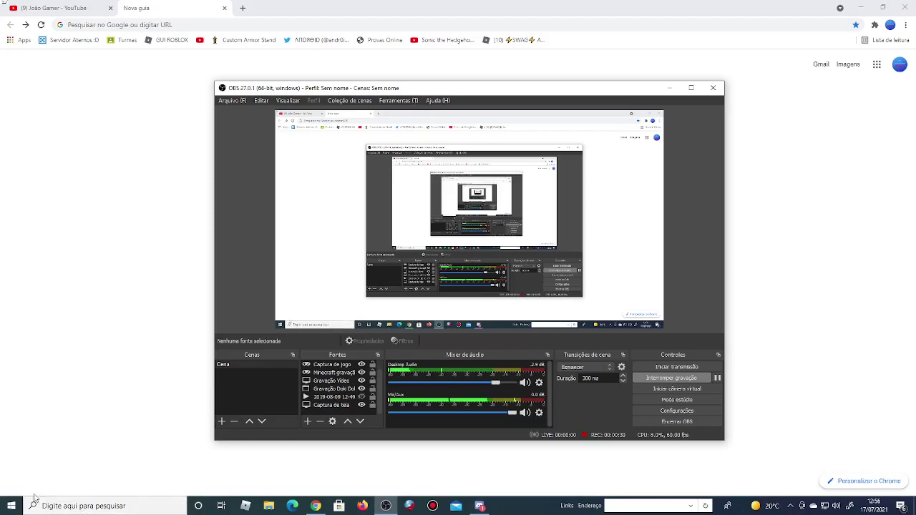
Minimize OBS so the Chrome window is in front
right_click(19, 439)
click(126, 120)
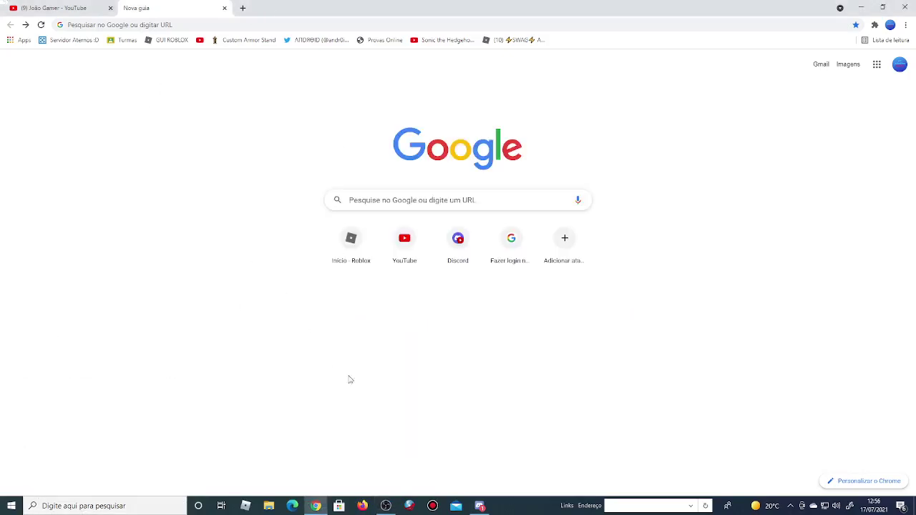
click(386, 506)
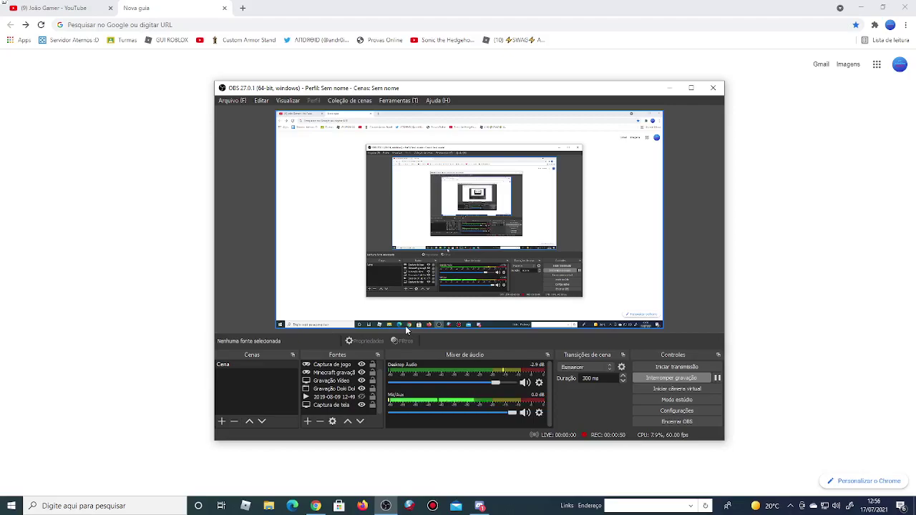
click(669, 87)
Search Google for mee6, then bring Discord to the front
click(526, 26)
text(mee6)
key(Return)
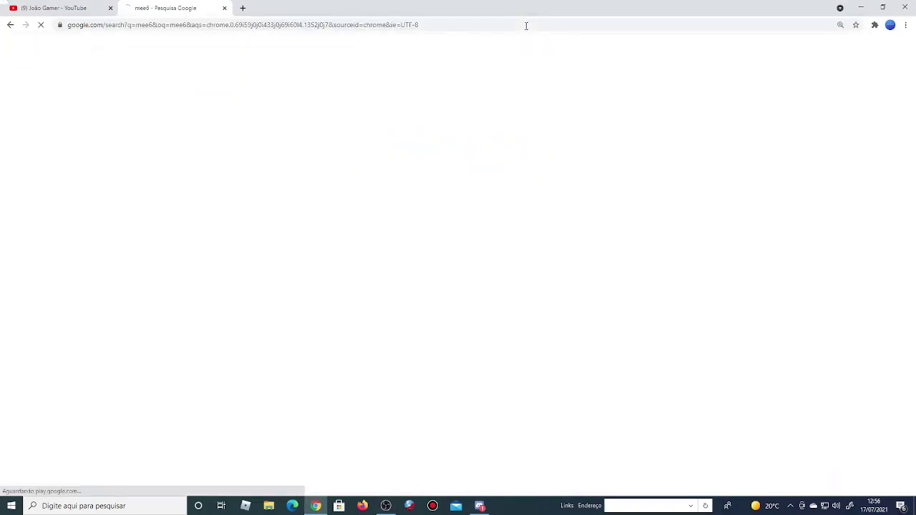
click(480, 505)
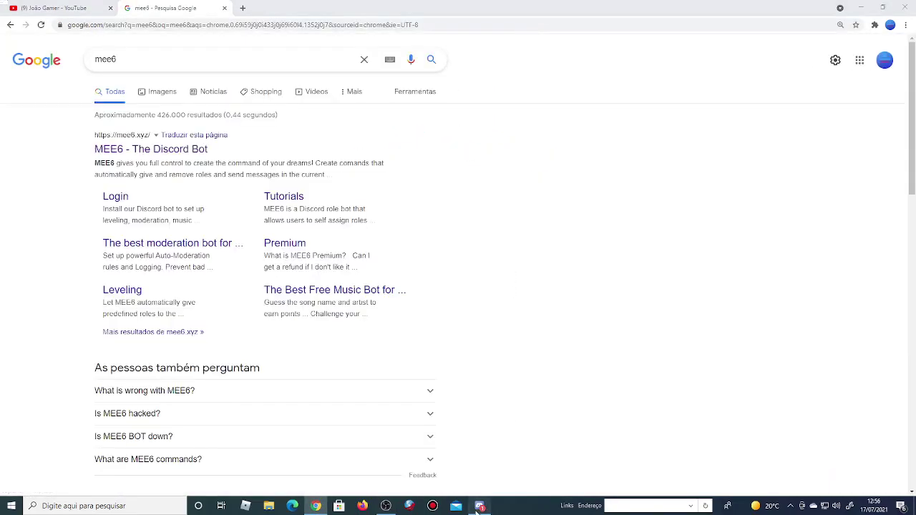
Scroll through the Dragon Ball Final Hope chat, go Home, and return to Chrome's mee6 results
scroll(13, 386, down, 4)
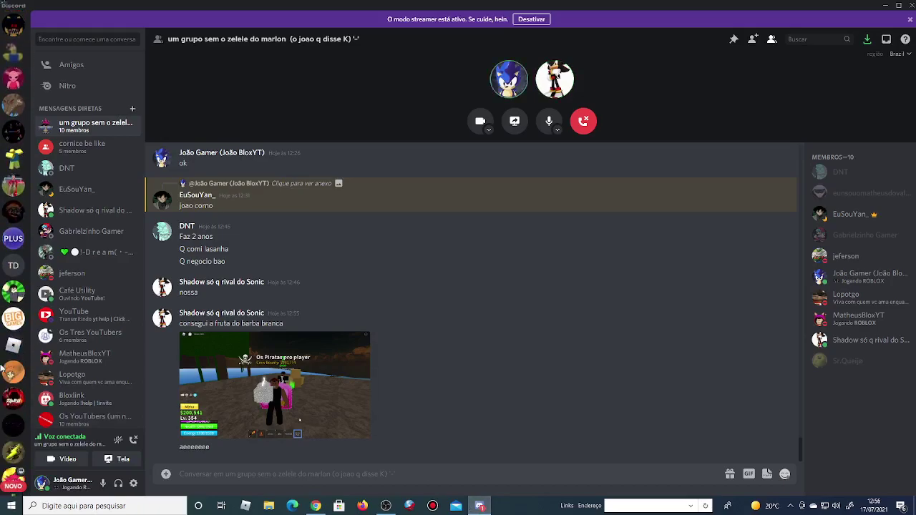
click(13, 385)
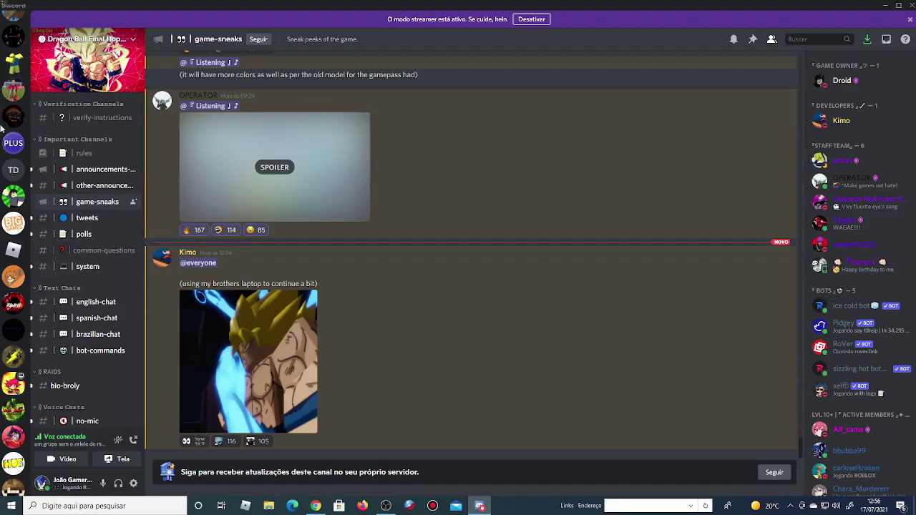
scroll(4, 140, up, 4)
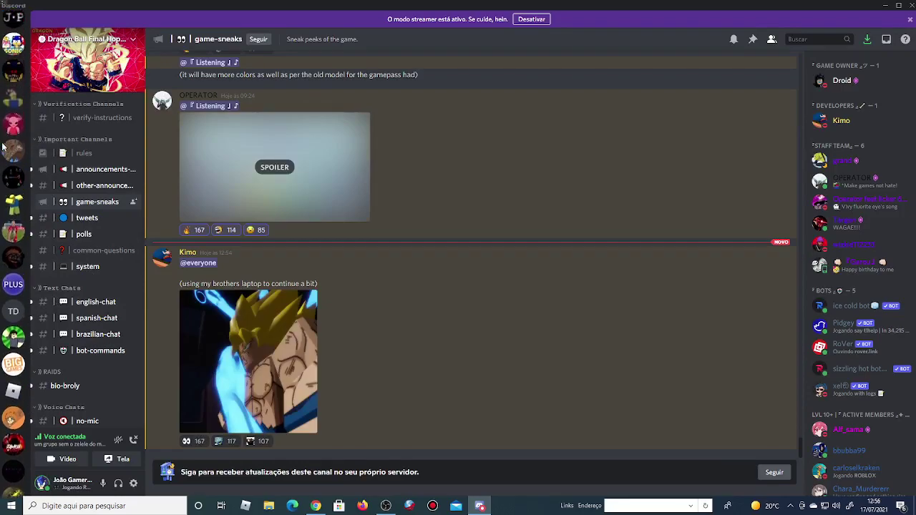
scroll(513, 160, up, 10)
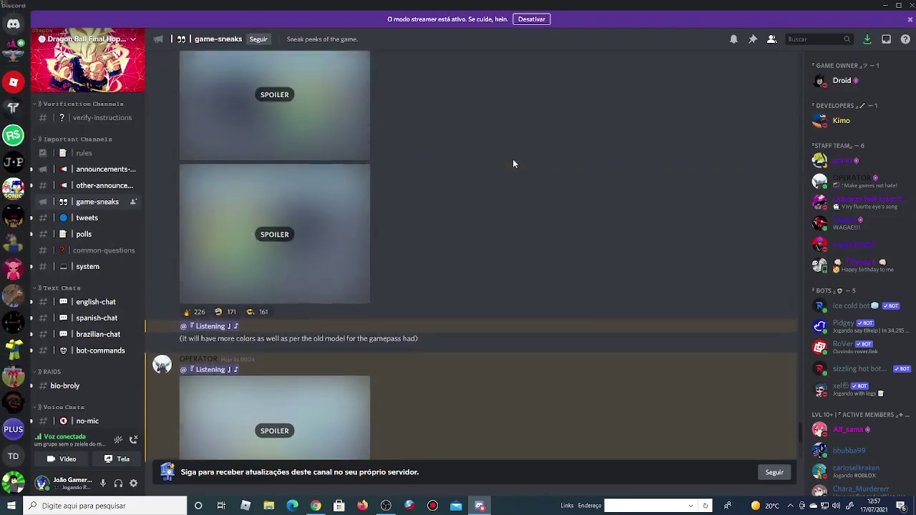
scroll(512, 164, up, 2)
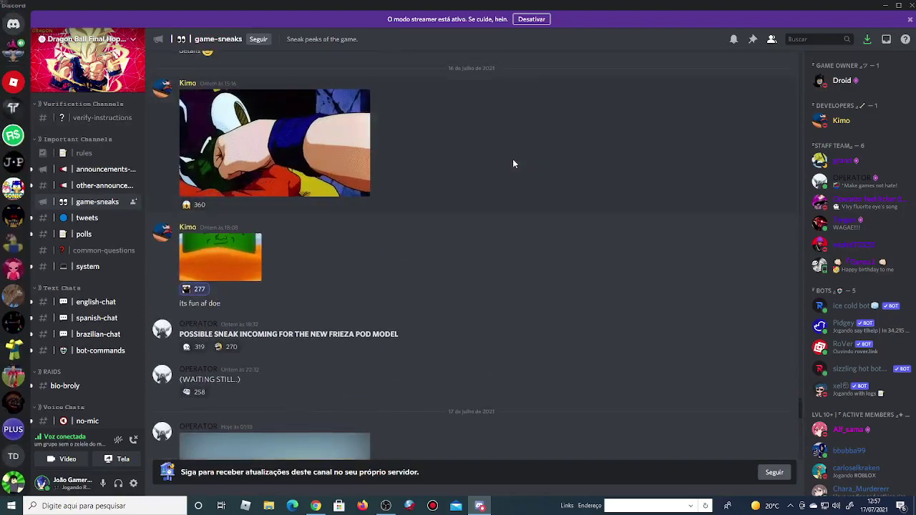
scroll(512, 163, down, 12)
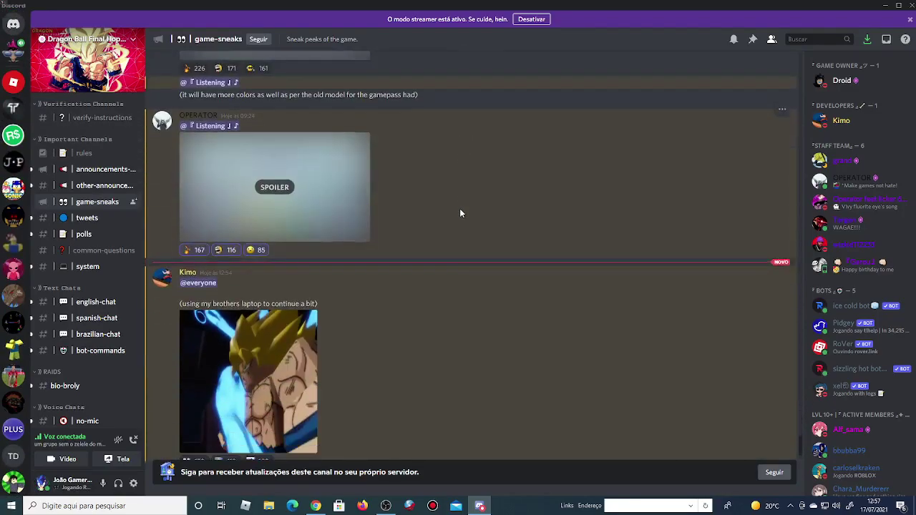
click(13, 26)
click(315, 506)
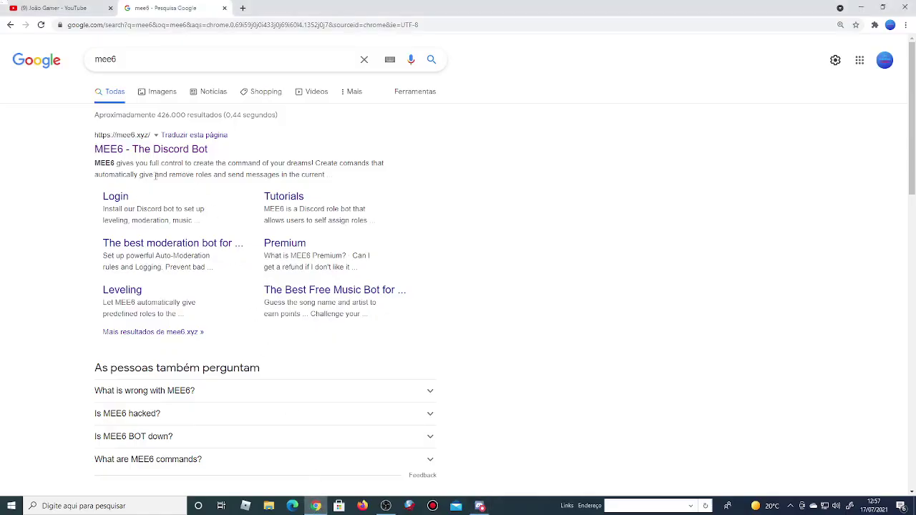
Open mee6.xyz, check the account menu, and choose Adicionar ao Discord to list servers
click(188, 149)
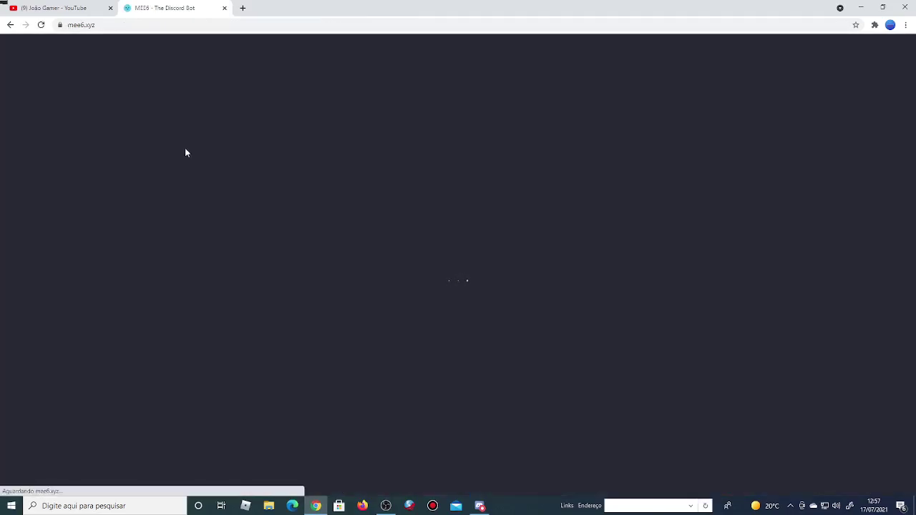
scroll(148, 241, down, 1)
scroll(704, 180, up, 1)
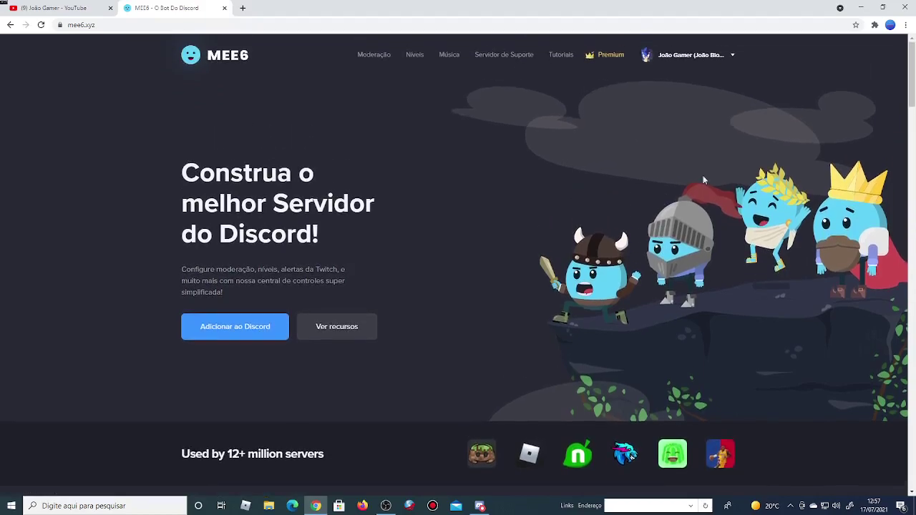
click(731, 55)
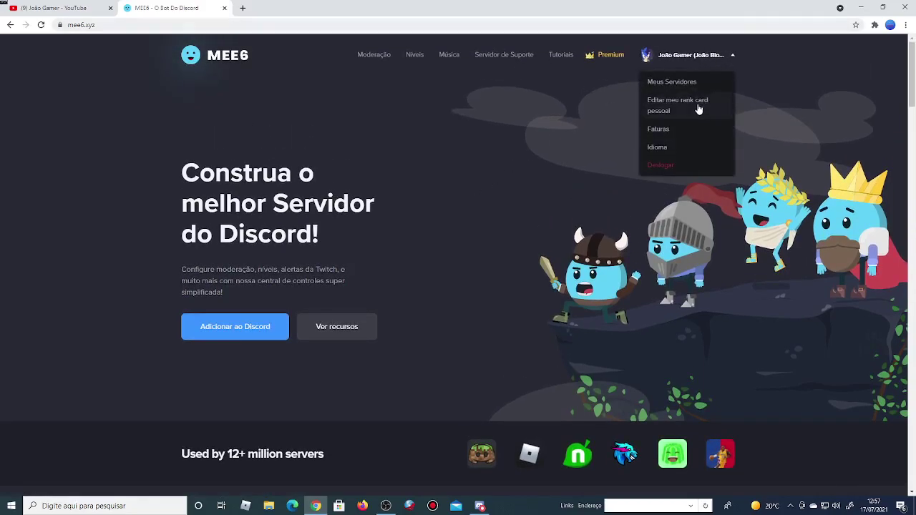
click(734, 56)
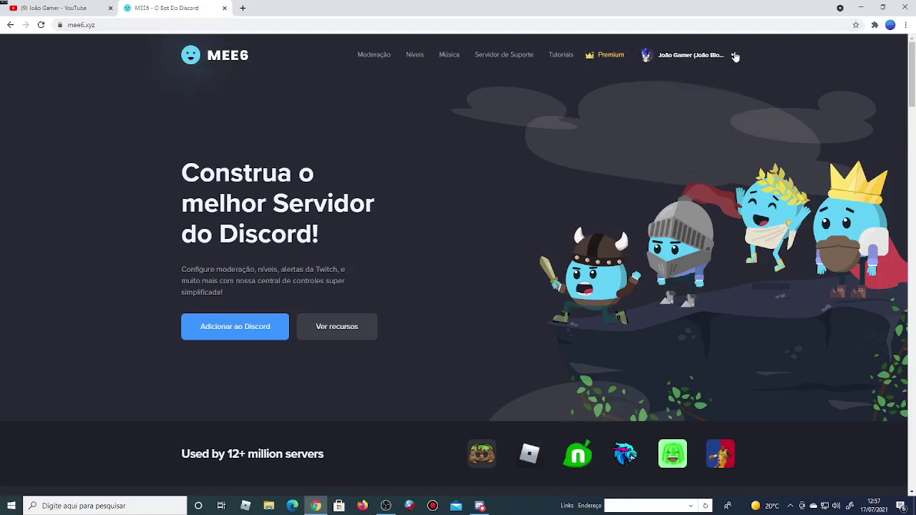
click(242, 327)
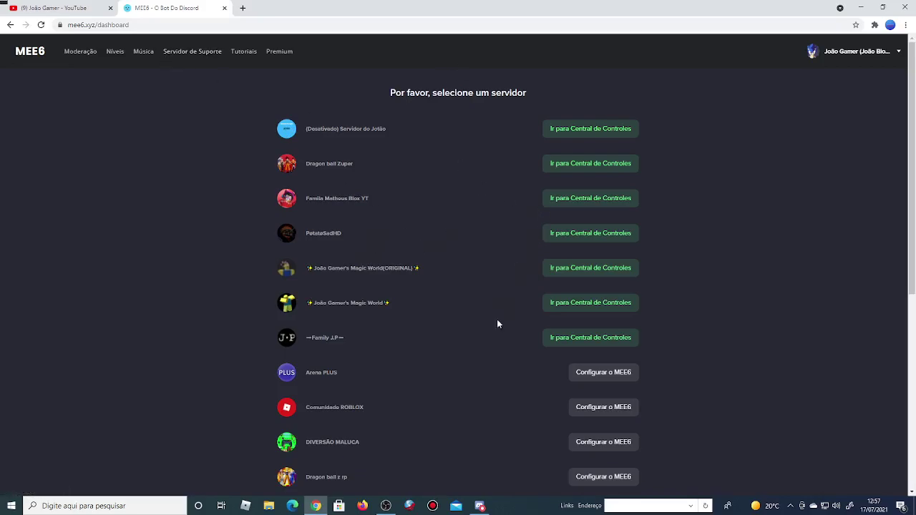
scroll(498, 324, down, 4)
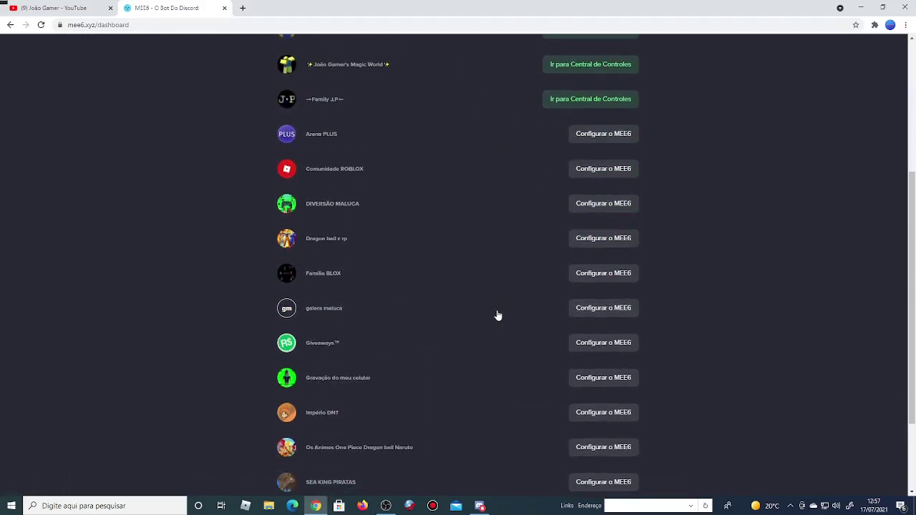
scroll(497, 315, down, 2)
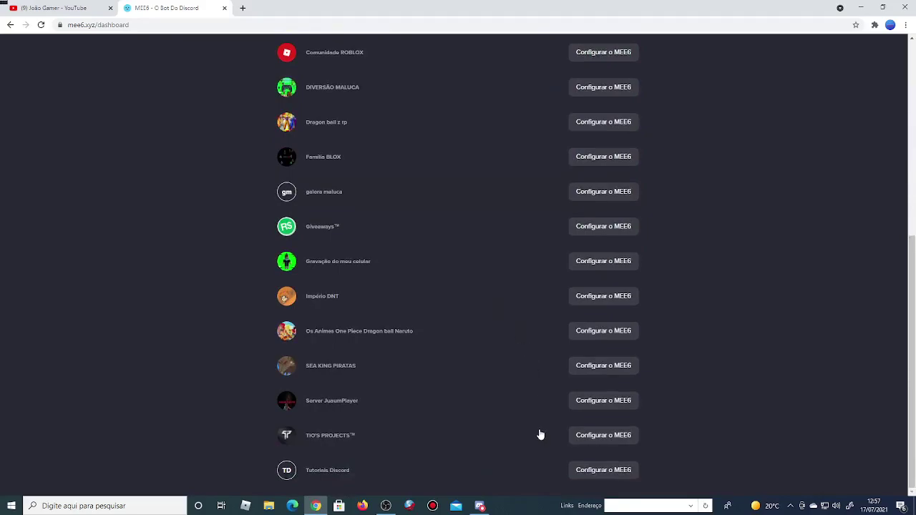
Choose Configurar o MEE6 for Tutoriais Discord and authorize the listed bot permissions
click(607, 469)
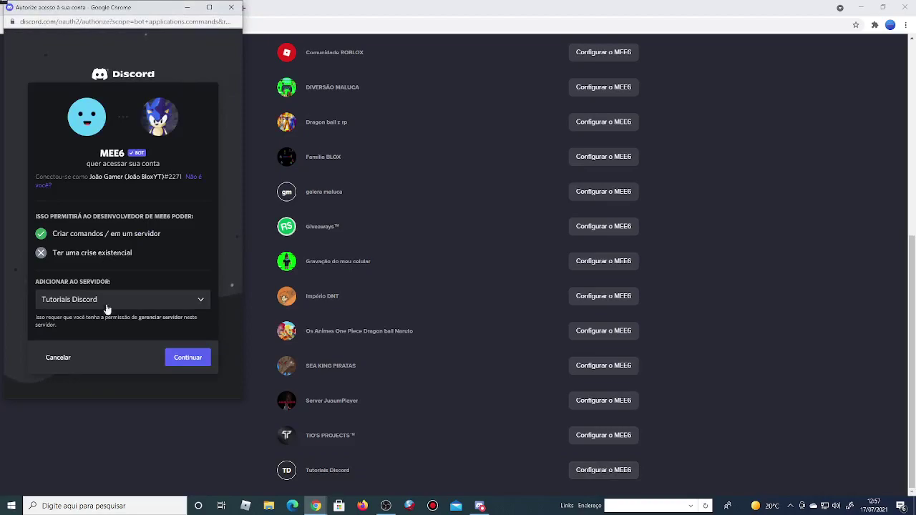
click(187, 357)
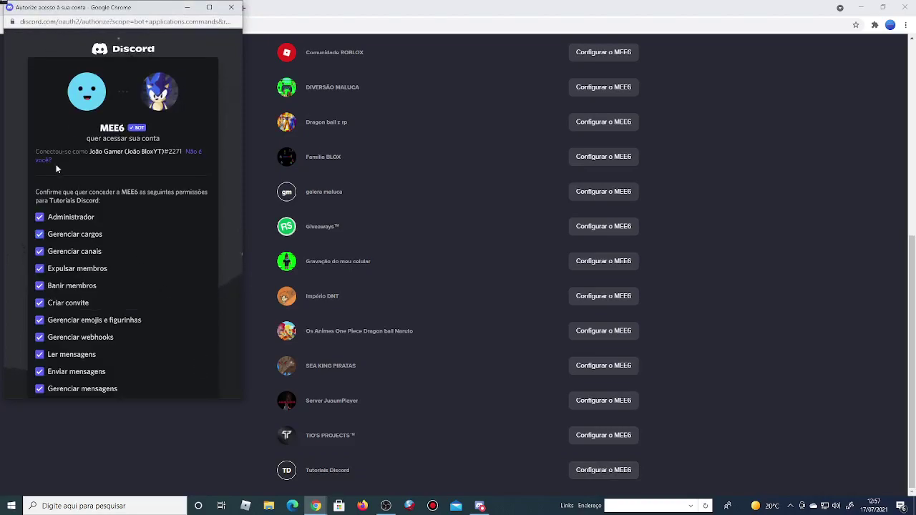
scroll(86, 282, down, 5)
scroll(97, 283, down, 3)
scroll(97, 283, up, 10)
scroll(105, 221, down, 3)
scroll(105, 221, down, 5)
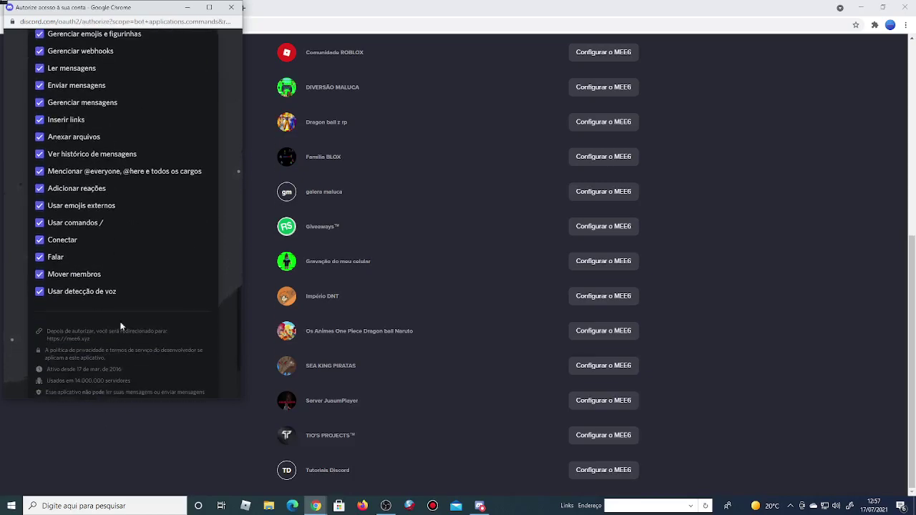
scroll(123, 289, down, 2)
click(196, 384)
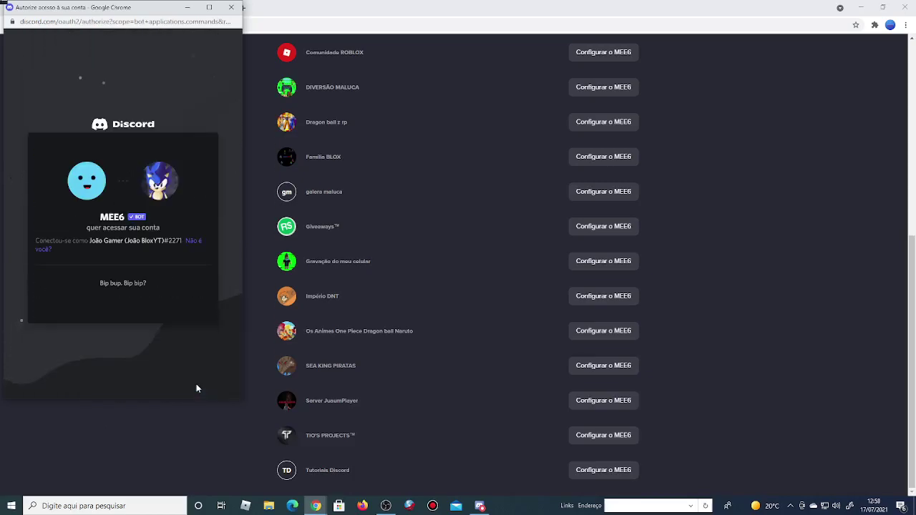
Pass the hCaptcha by selecting the airplane images in two rounds and submitting
click(64, 299)
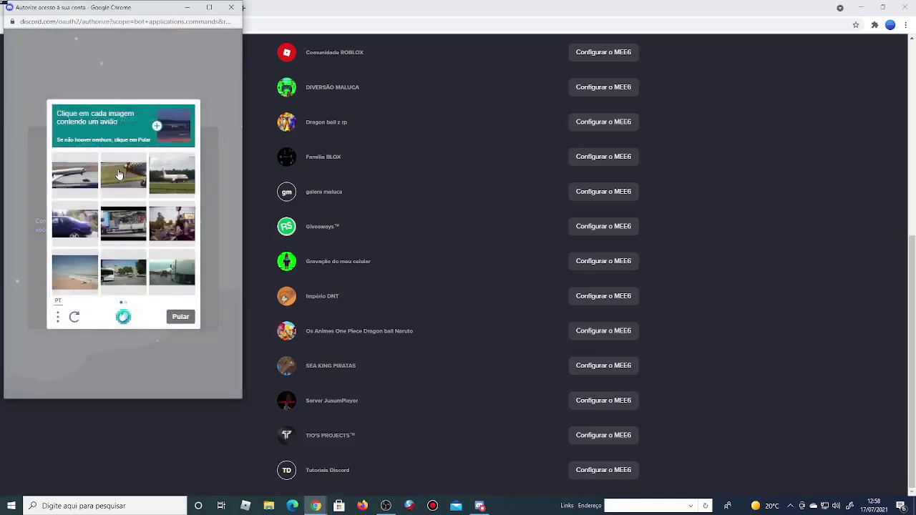
click(108, 188)
click(70, 180)
click(172, 176)
click(97, 278)
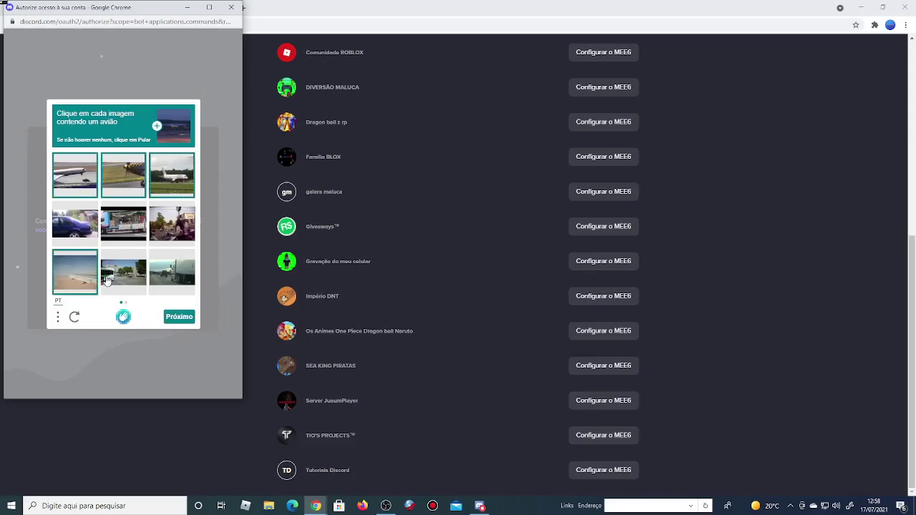
click(187, 318)
click(84, 184)
click(80, 222)
click(86, 266)
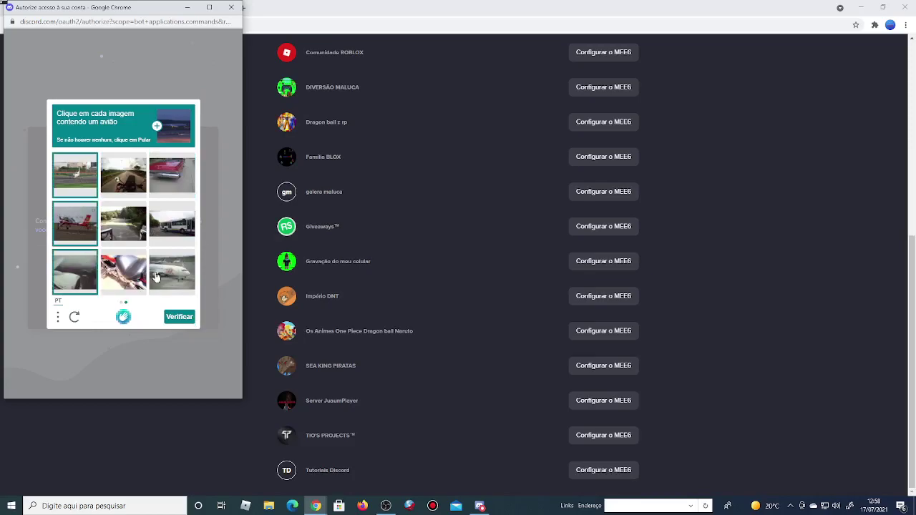
click(158, 276)
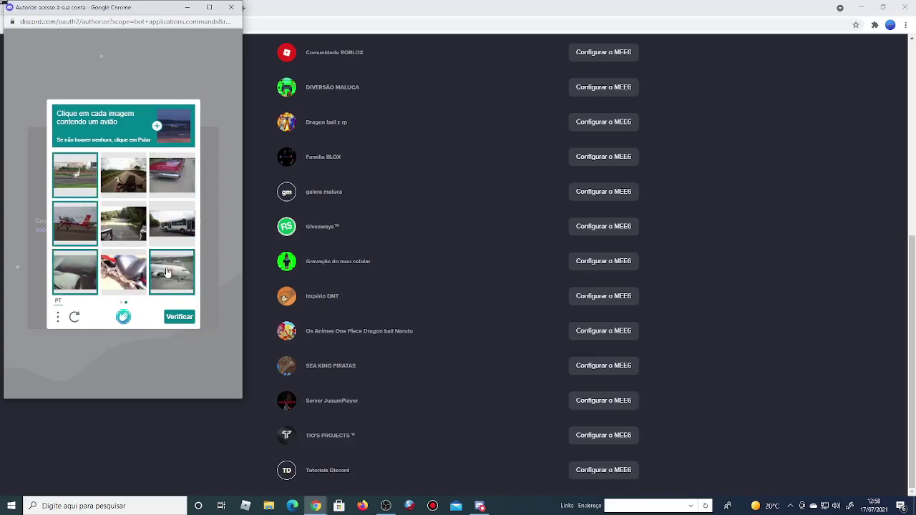
click(179, 317)
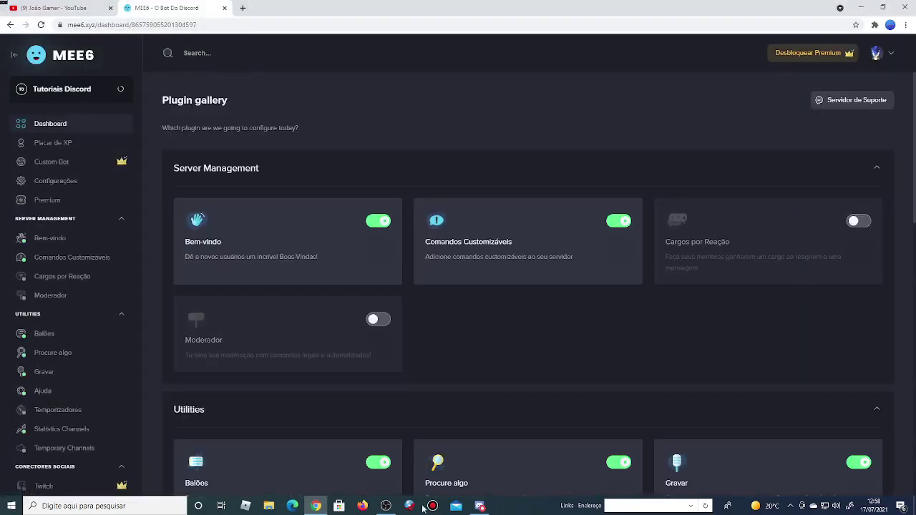
key(alt+Tab)
scroll(12, 286, down, 1)
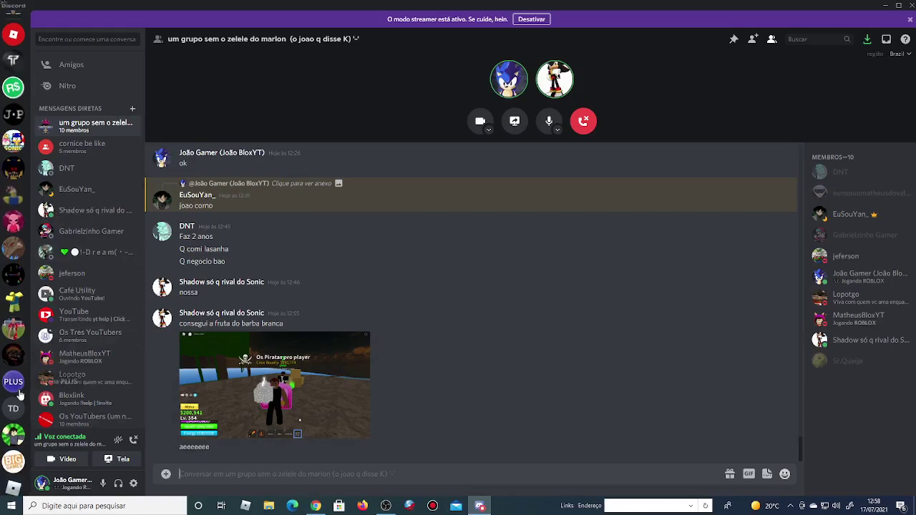
click(12, 409)
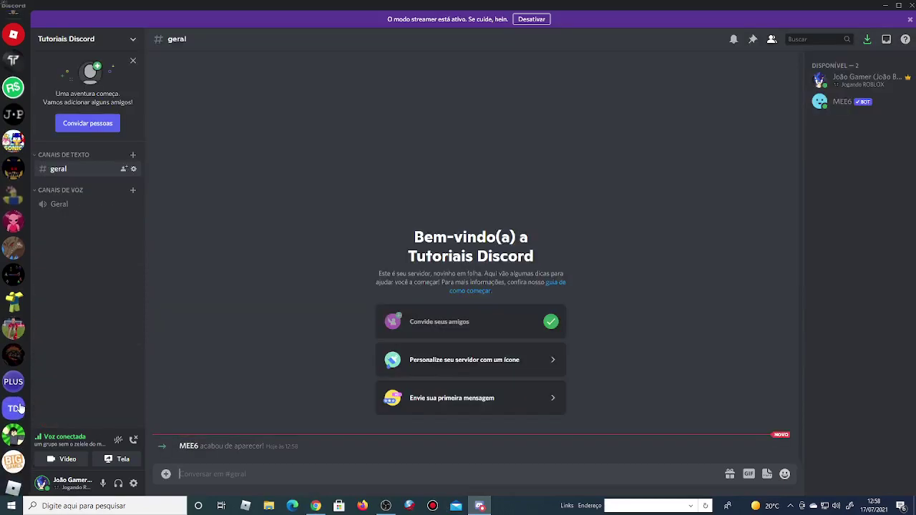
click(838, 104)
click(287, 385)
click(314, 504)
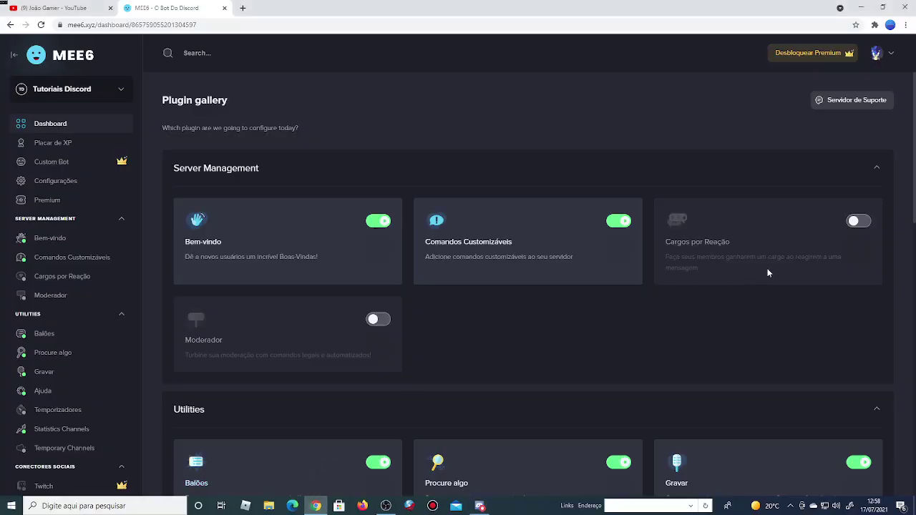
scroll(766, 267, down, 2)
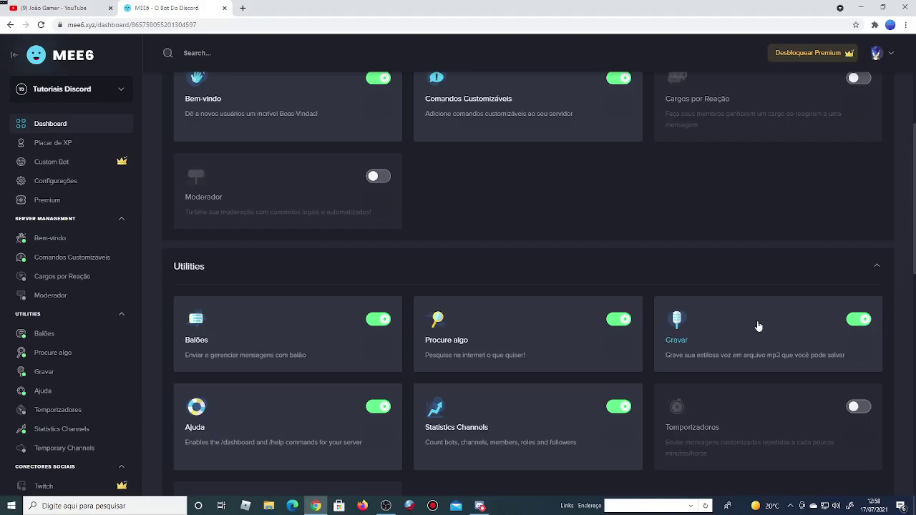
scroll(709, 327, up, 2)
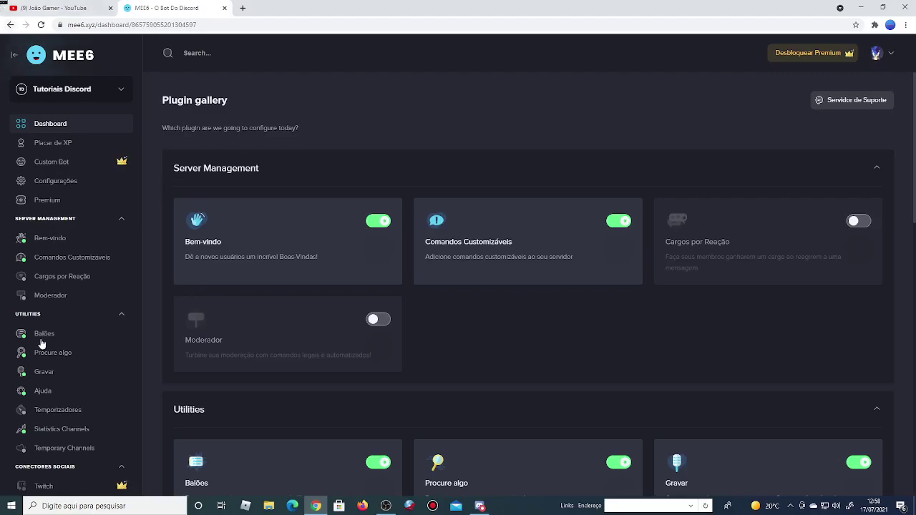
scroll(41, 344, down, 2)
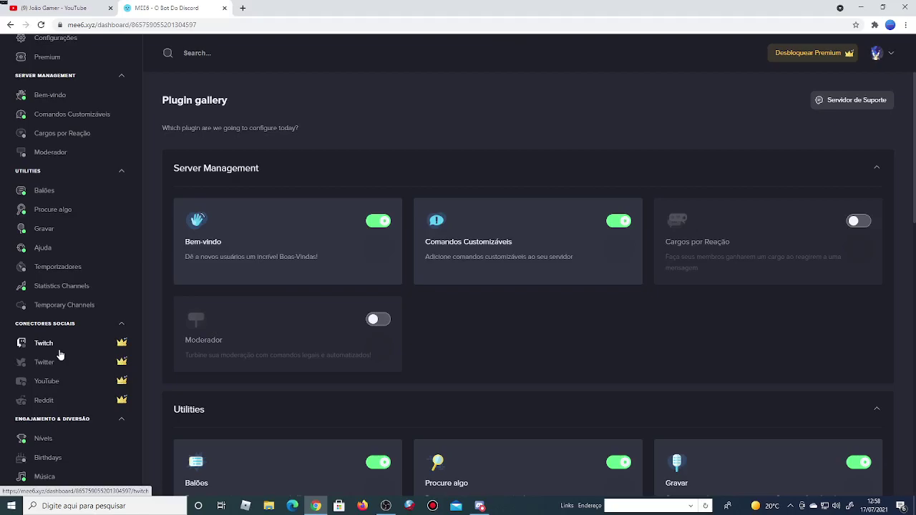
click(480, 505)
click(13, 194)
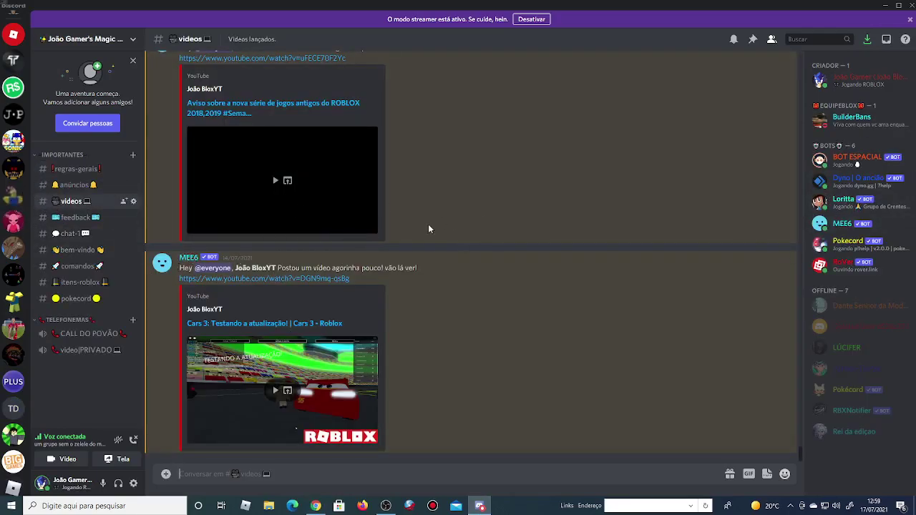
scroll(10, 123, up, 2)
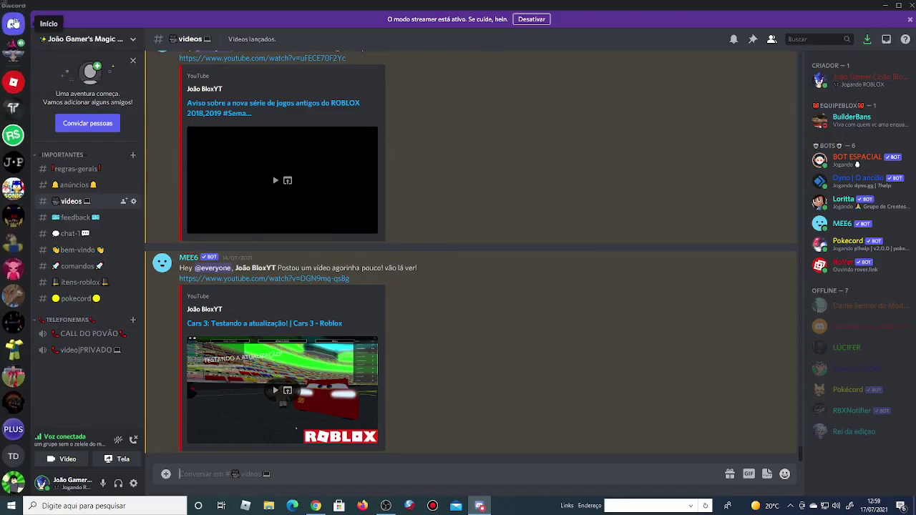
click(13, 24)
click(315, 506)
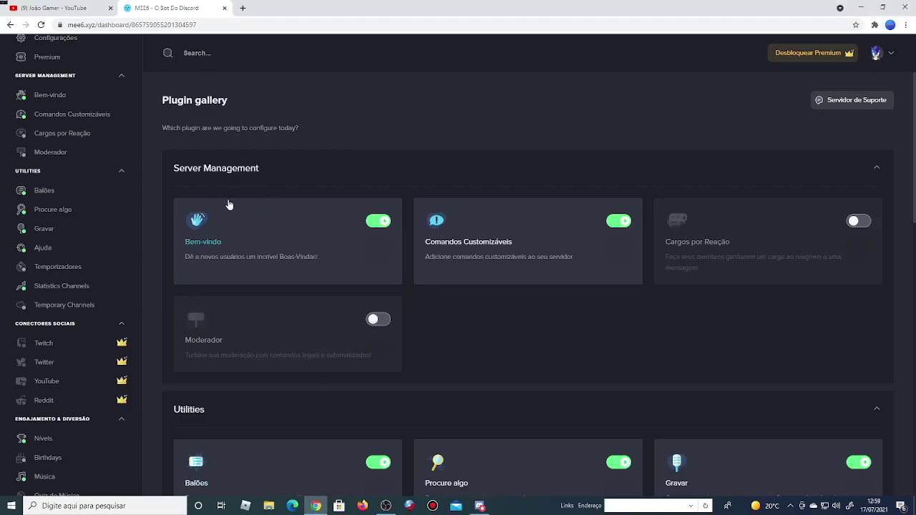
scroll(636, 293, down, 6)
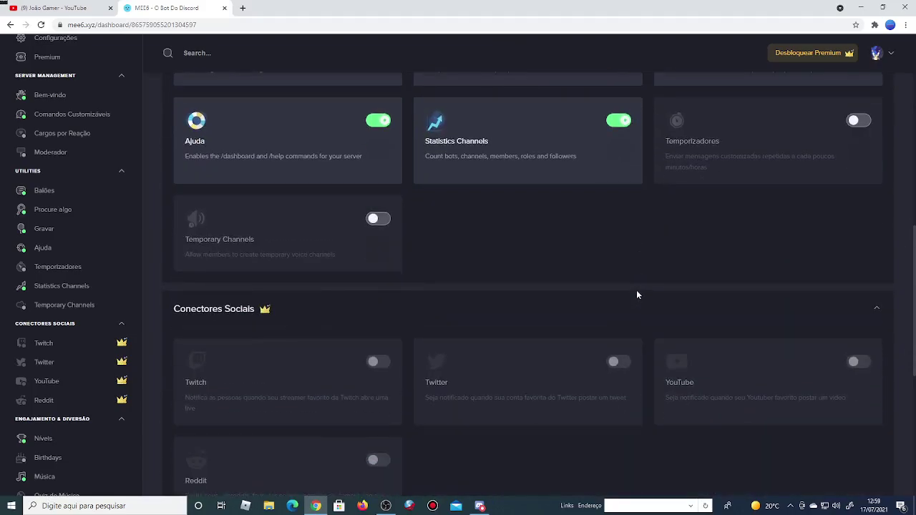
scroll(636, 290, down, 1)
scroll(228, 241, down, 3)
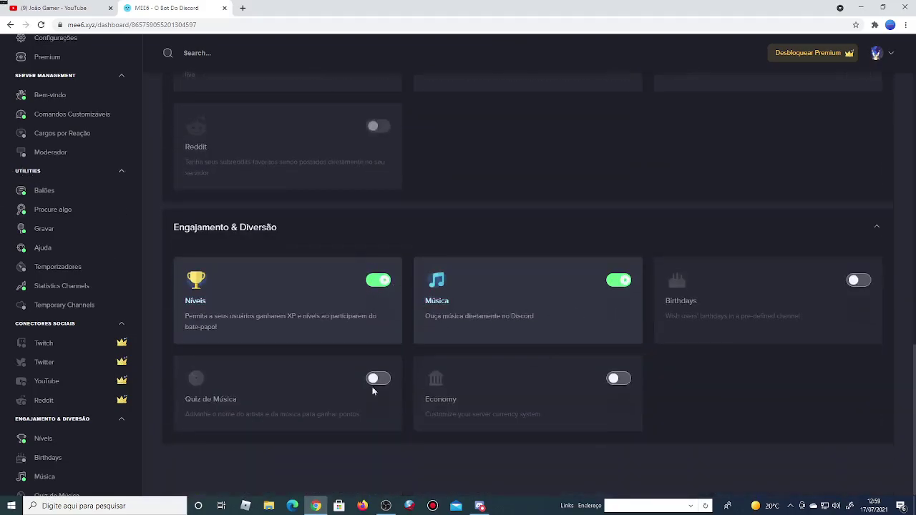
scroll(344, 392, up, 6)
scroll(390, 378, up, 3)
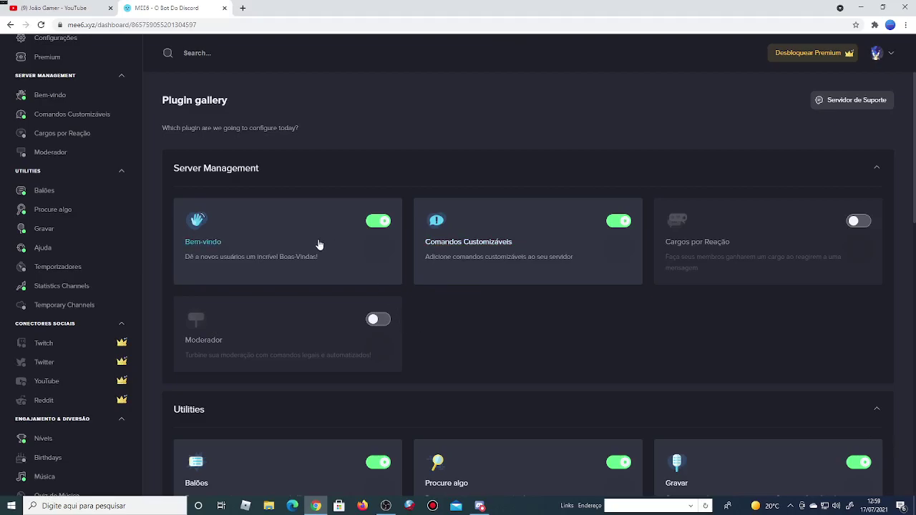
Open the Bem-vindo plugin and check the Tutoriais Discord server in Discord
click(263, 255)
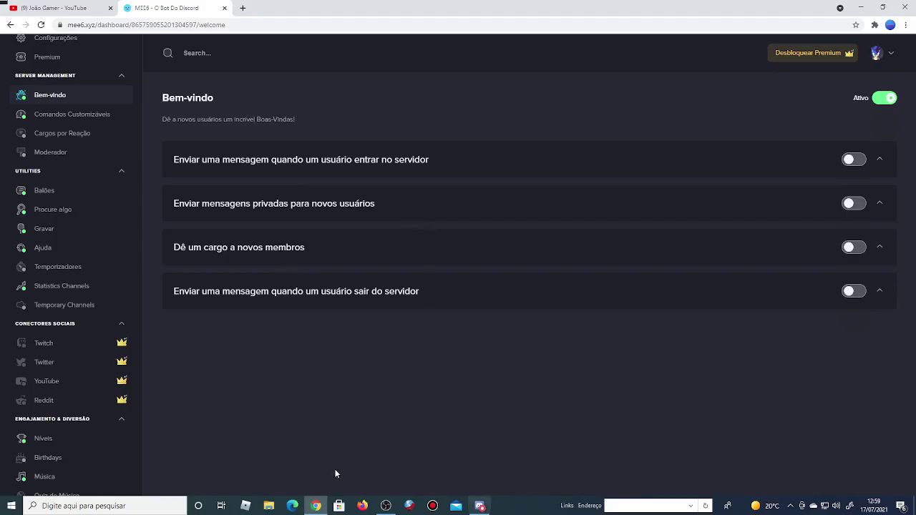
click(479, 506)
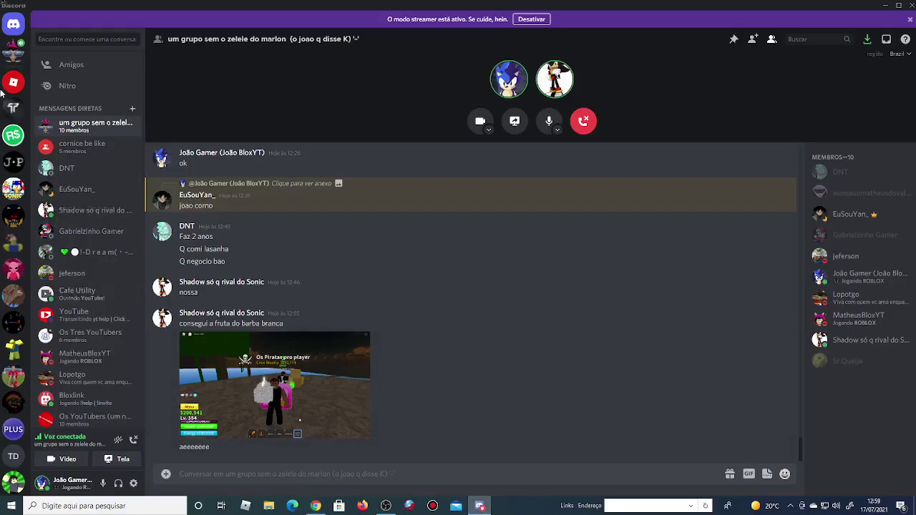
click(15, 459)
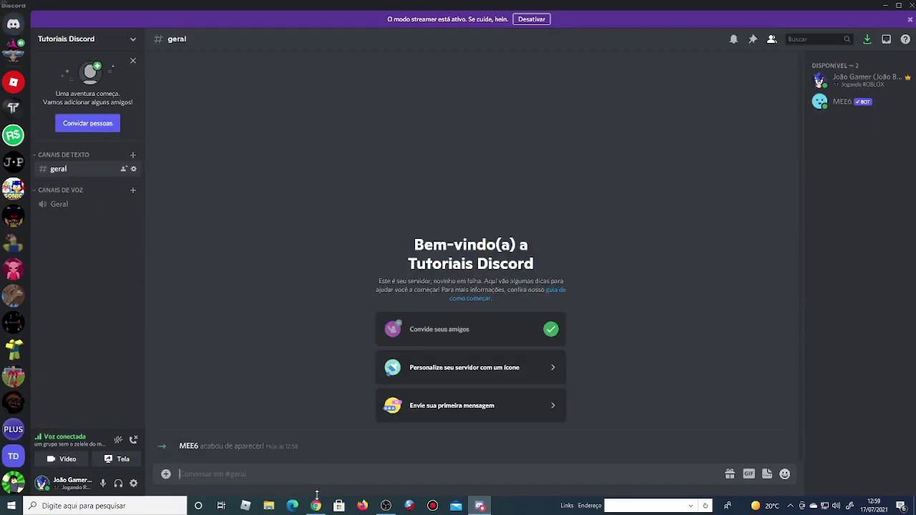
click(316, 508)
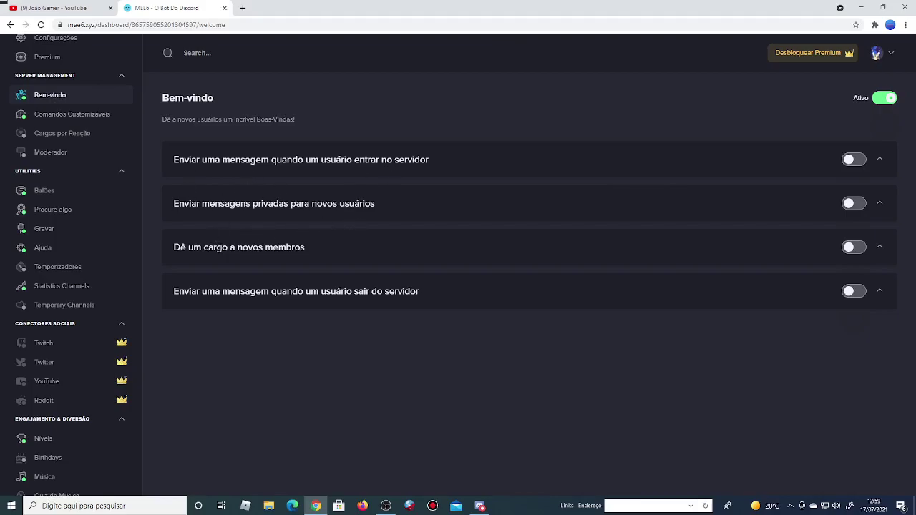
Turn on the message for users joining and open its channel list
click(849, 160)
scroll(699, 209, down, 1)
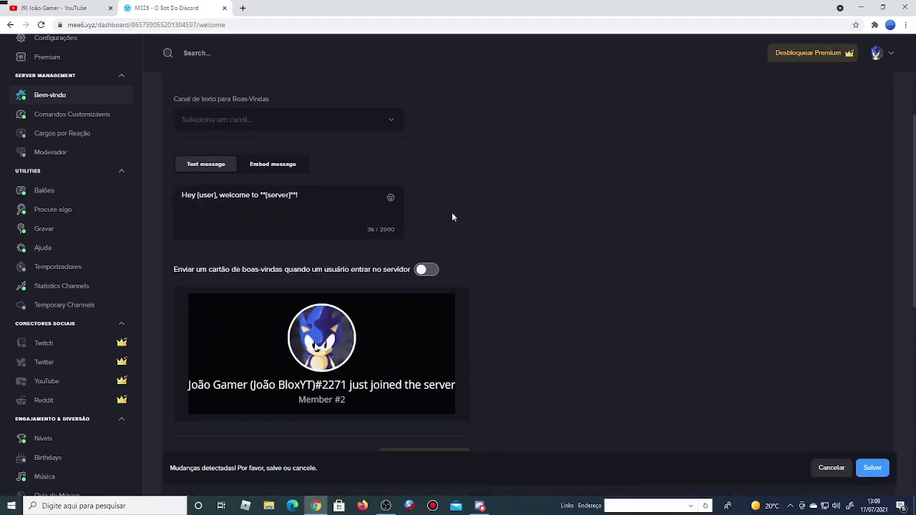
click(286, 218)
scroll(286, 219, up, 1)
click(281, 215)
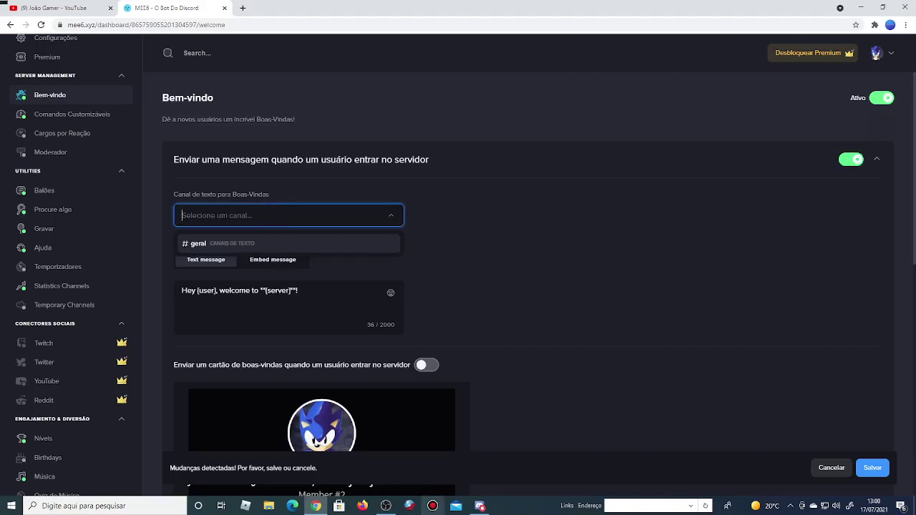
click(480, 506)
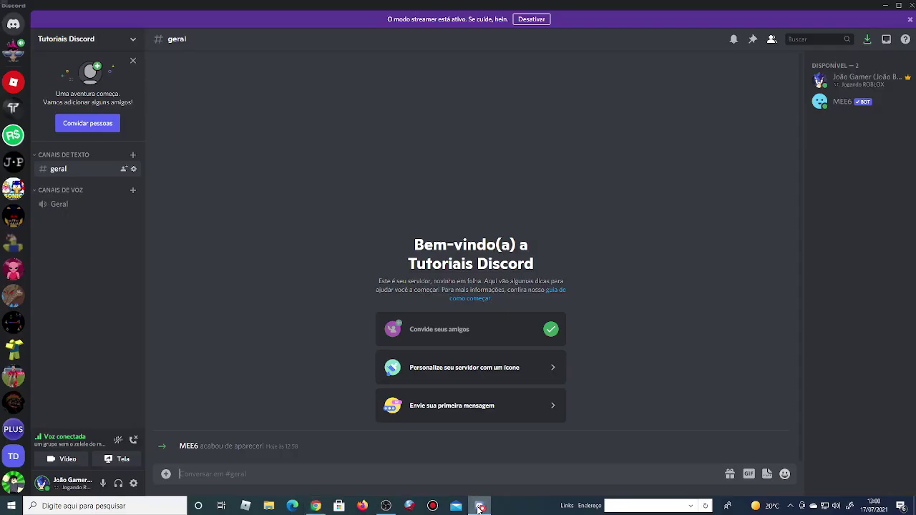
Create a #boas-vindas text channel and select it as the welcome message channel
click(132, 154)
text(b)
text(e)
key(BackSpace)
text(oas-vin)
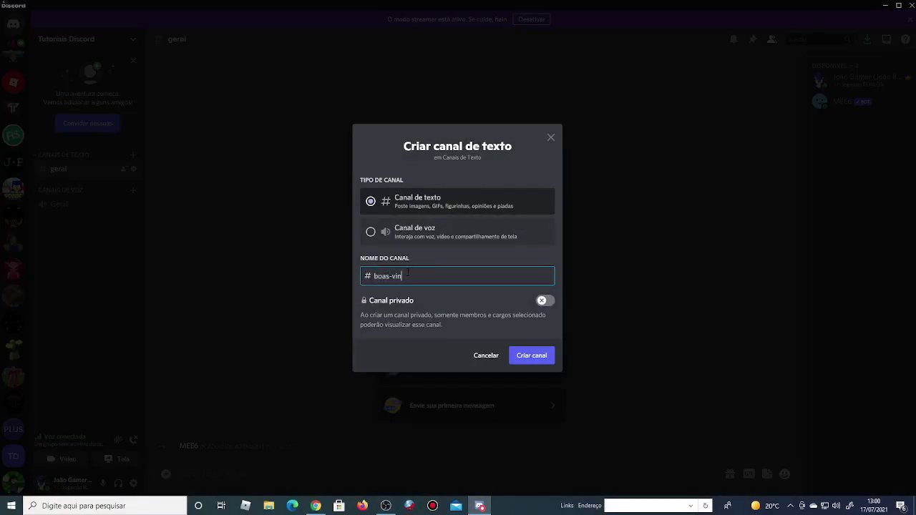
text(das)
click(541, 358)
click(315, 506)
click(276, 262)
Replace 'welcome to' with 'bem vindo á' in the join message
click(279, 305)
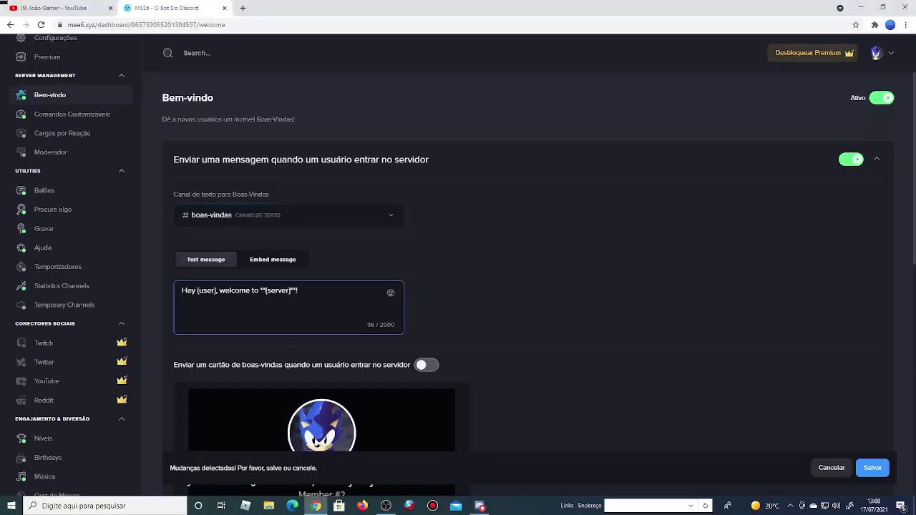
drag(260, 291, 219, 291)
text(bem vindo á)
click(490, 289)
Turn on the welcome card and save the welcome settings
scroll(490, 289, down, 3)
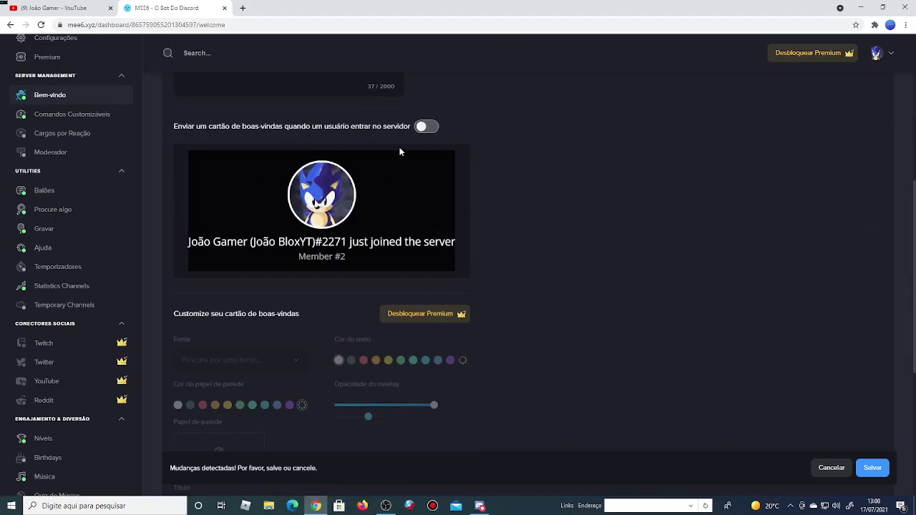
click(422, 126)
scroll(401, 234, up, 3)
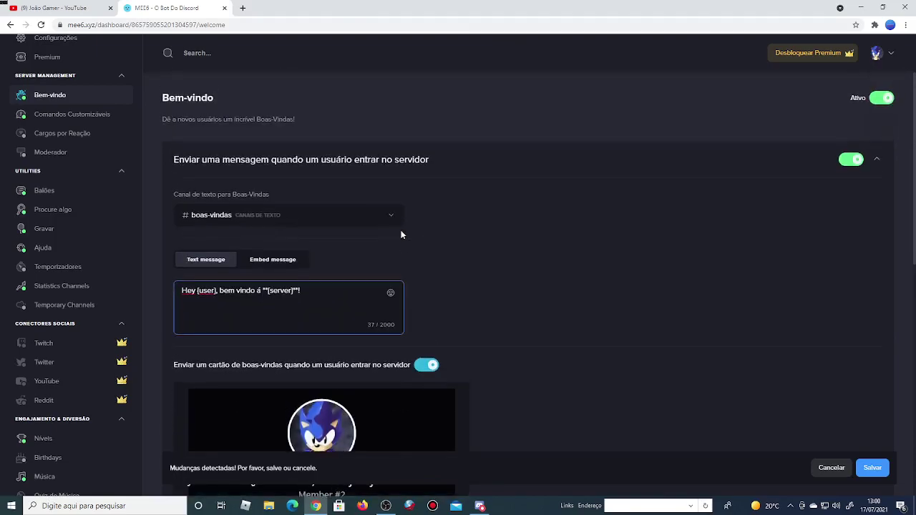
scroll(401, 234, down, 2)
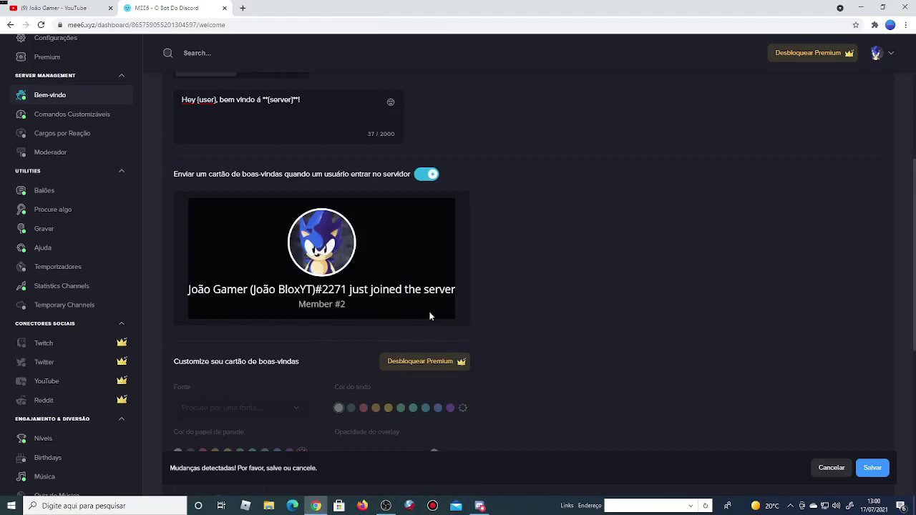
scroll(461, 298, up, 2)
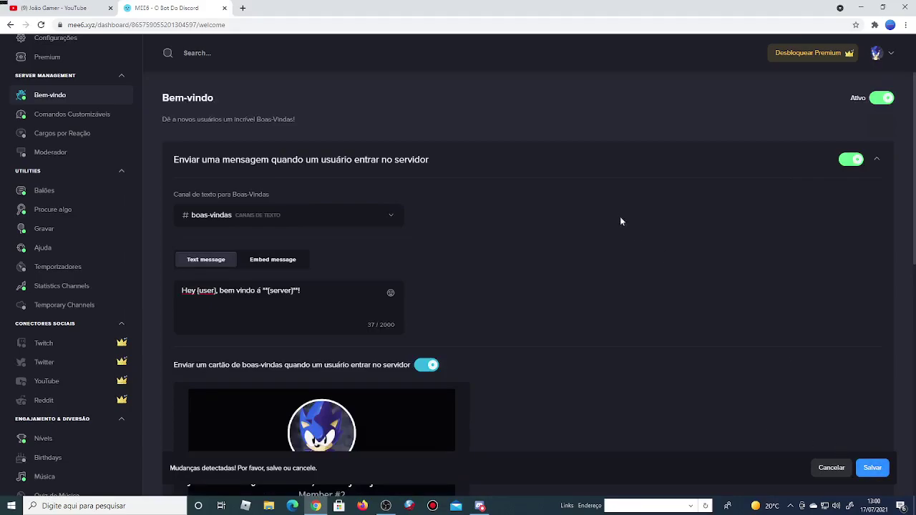
click(886, 470)
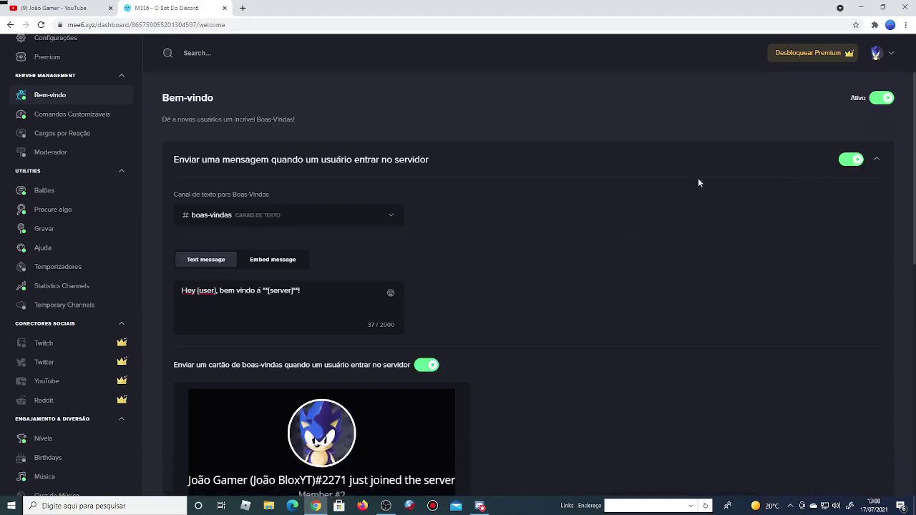
Enable 'Dê um cargo a novos membros' and open the Cargos para dar list
scroll(330, 159, down, 9)
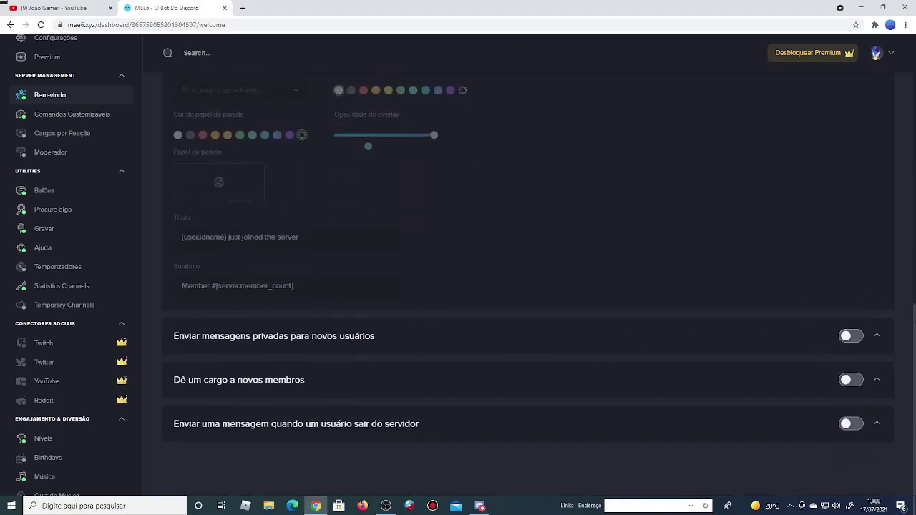
click(850, 380)
scroll(601, 359, down, 2)
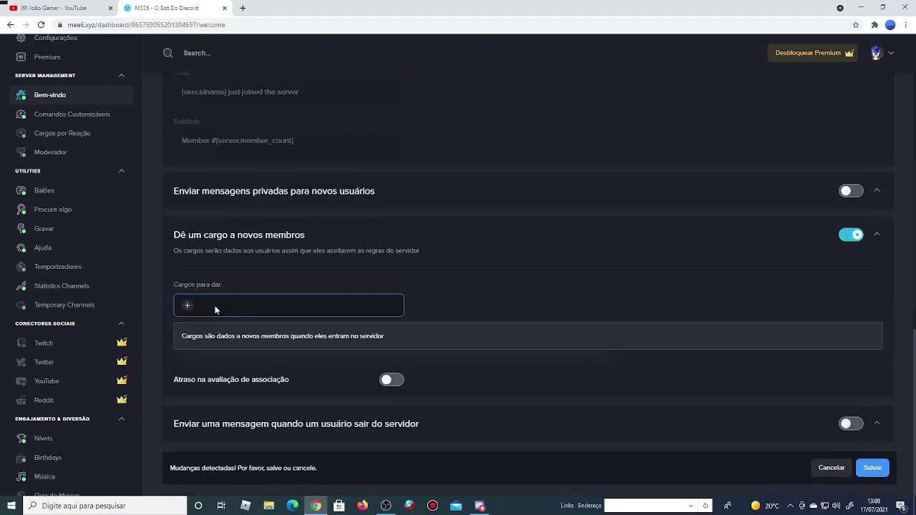
click(191, 307)
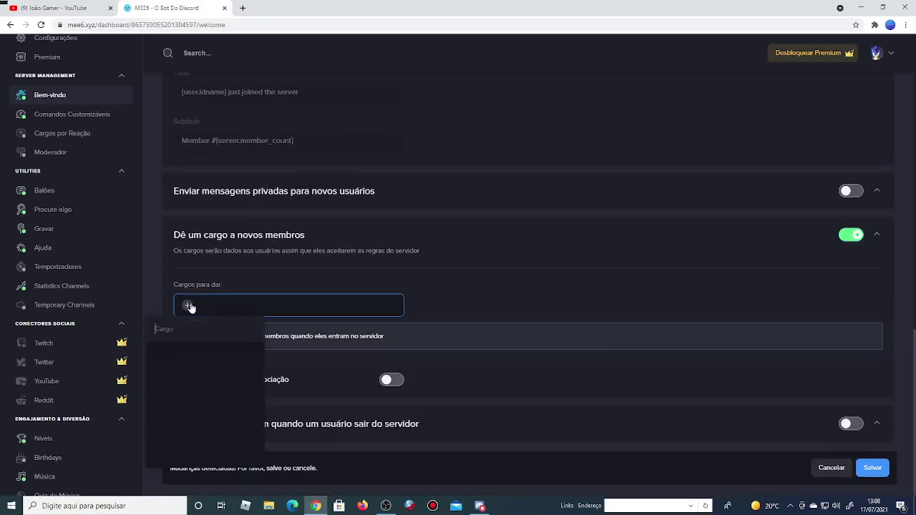
click(480, 506)
In Server Settings > Roles, give the MEE6 role a cyan colour
click(128, 39)
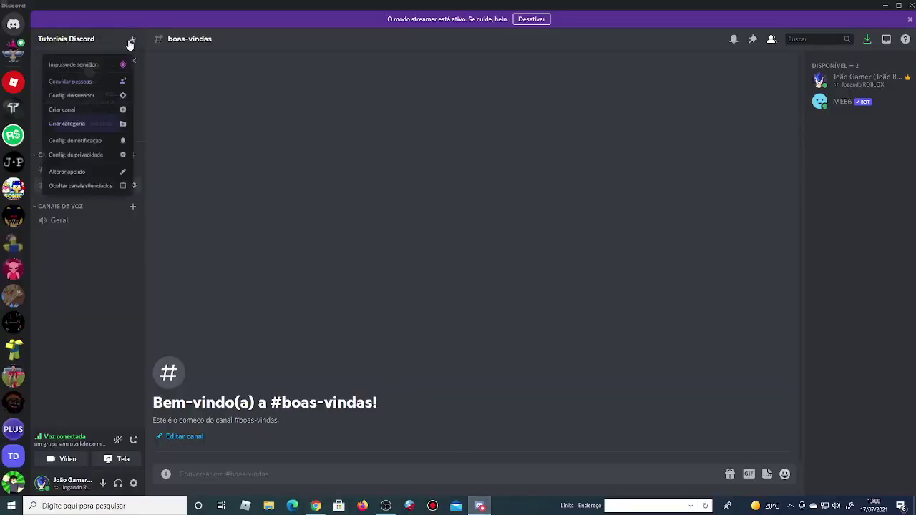
click(103, 101)
click(257, 72)
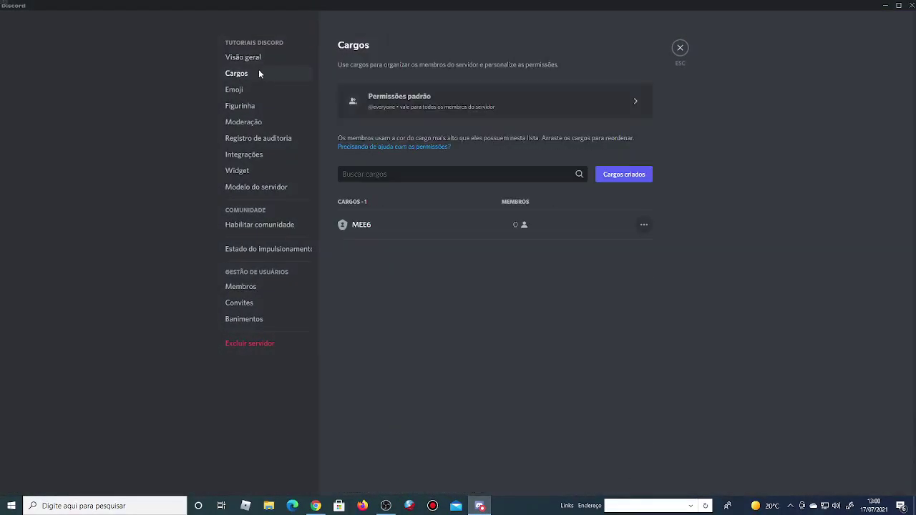
click(398, 225)
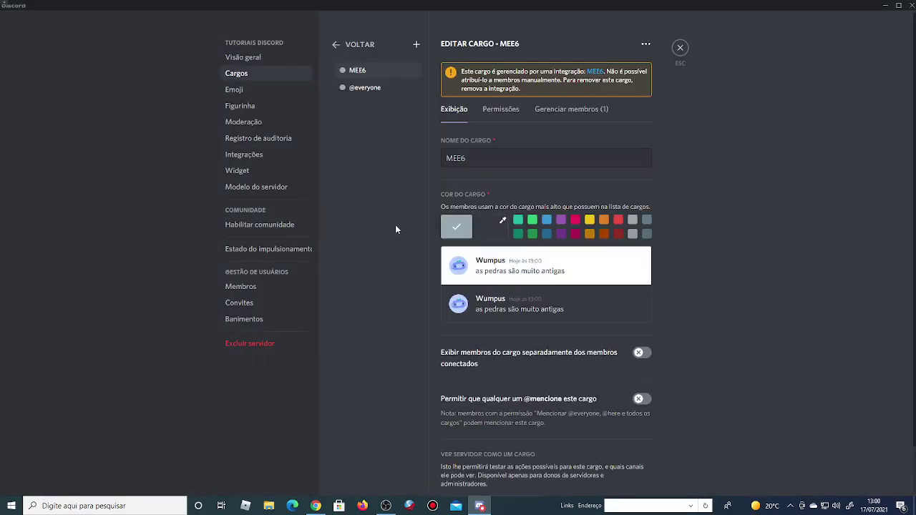
click(492, 228)
click(576, 299)
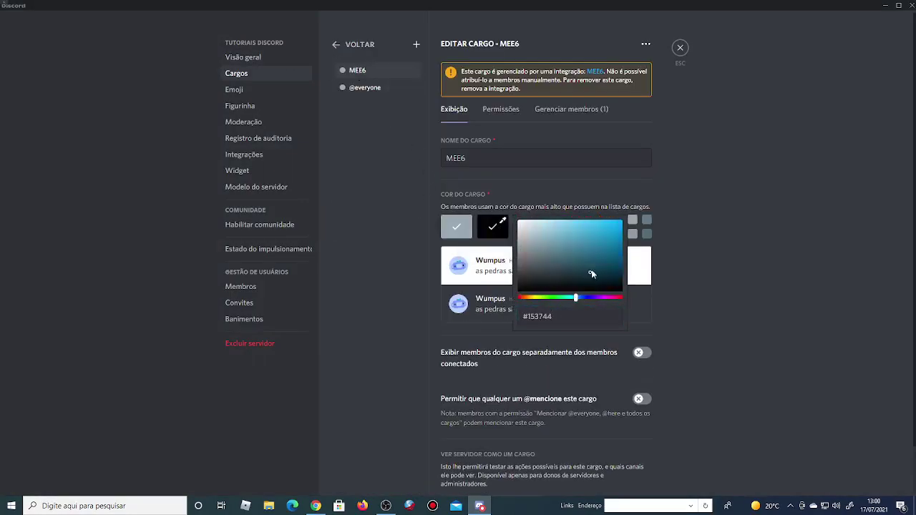
click(461, 109)
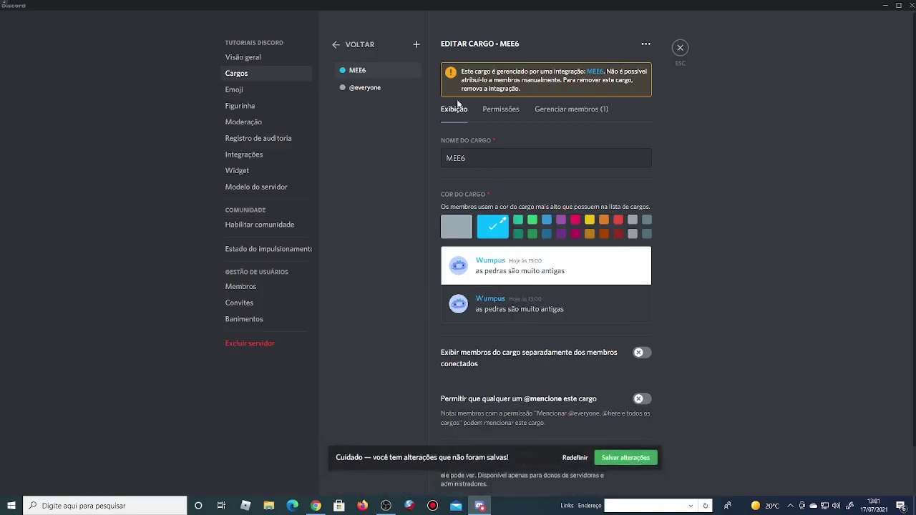
Create a bright red Inscritos(a) role and save it
click(415, 44)
triple_click(490, 119)
key(BackSpace)
text(Inscritos(a))
key(Left)
text(a)
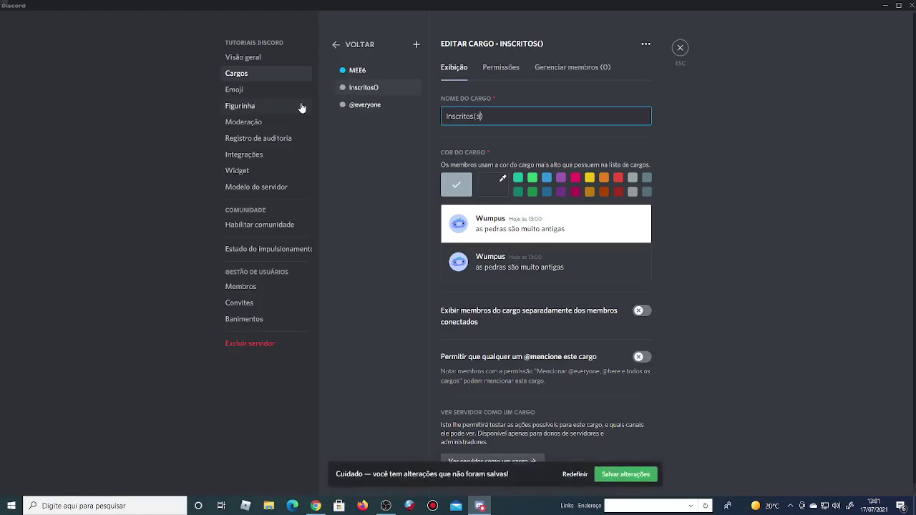
click(501, 181)
drag(608, 209, 622, 179)
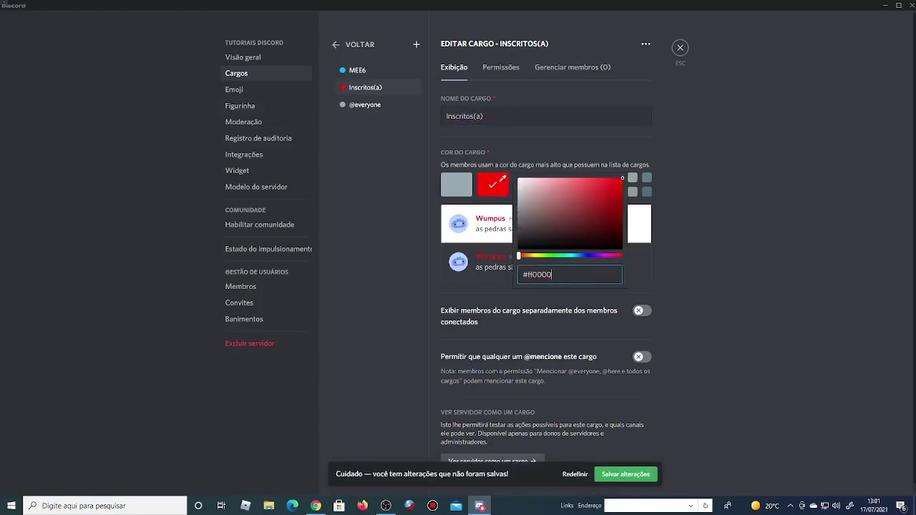
click(625, 474)
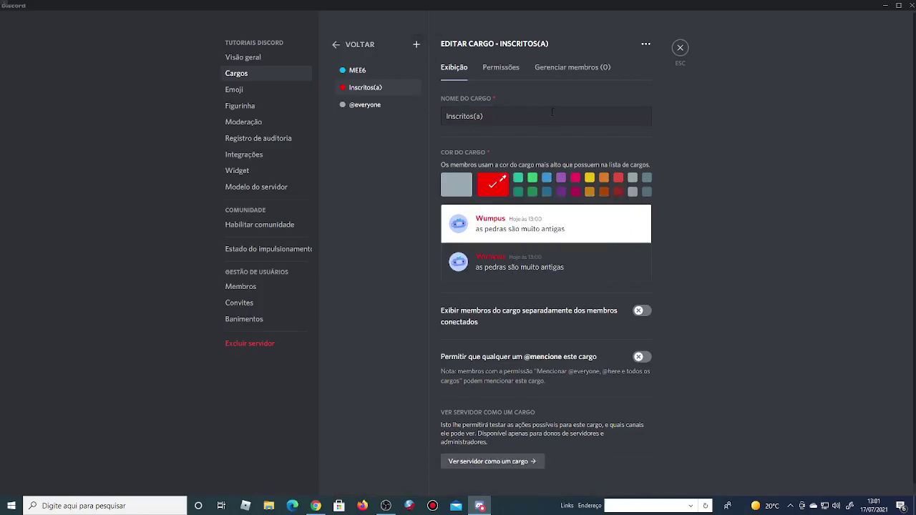
click(315, 506)
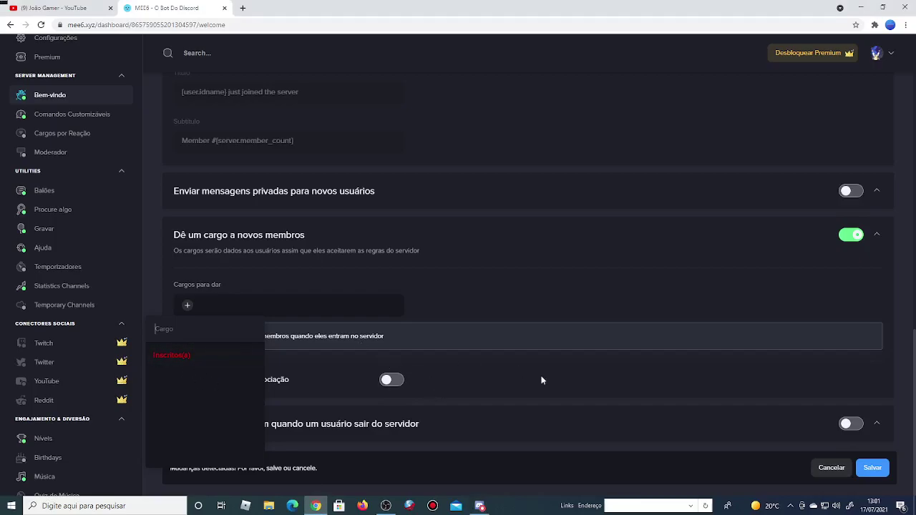
Save Inscritos(a) as the new-member role and turn on farewell messages to #boas-vindas
click(201, 355)
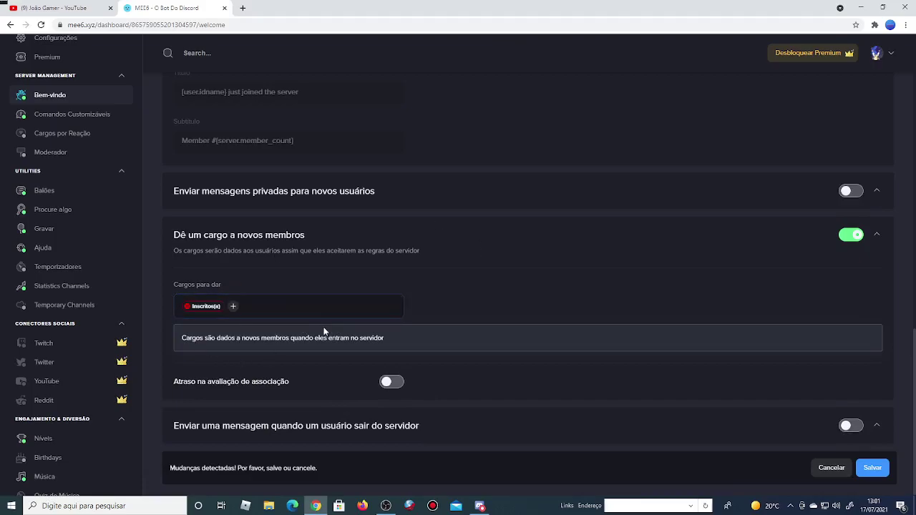
click(884, 479)
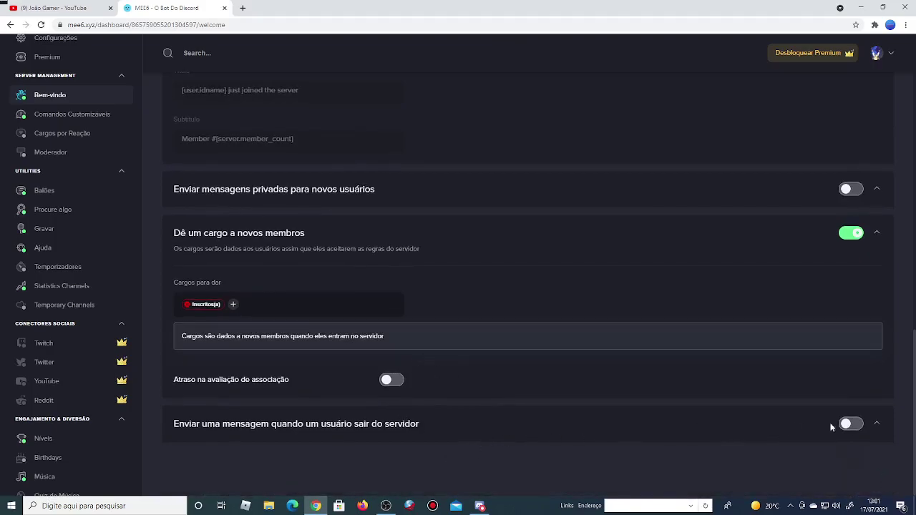
click(848, 424)
scroll(723, 406, down, 2)
click(303, 347)
click(265, 386)
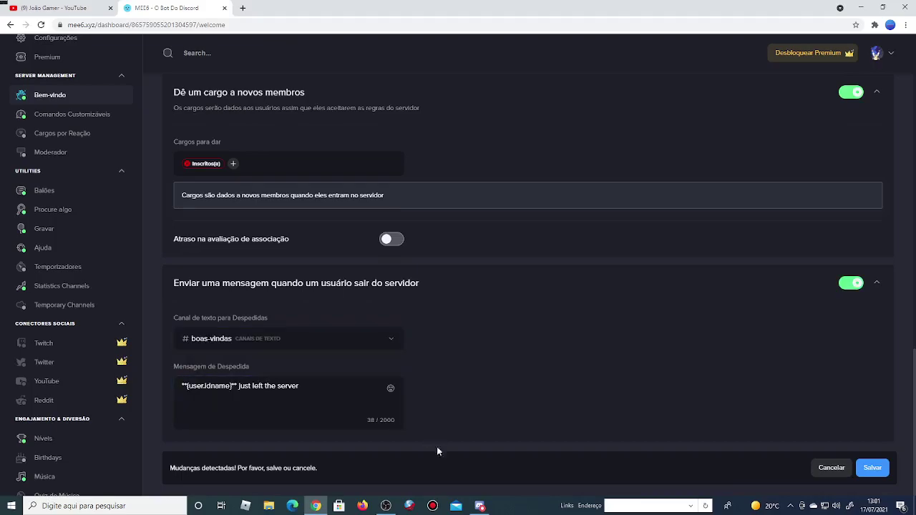
Close the role settings and create a #saída text channel in Discord
click(479, 506)
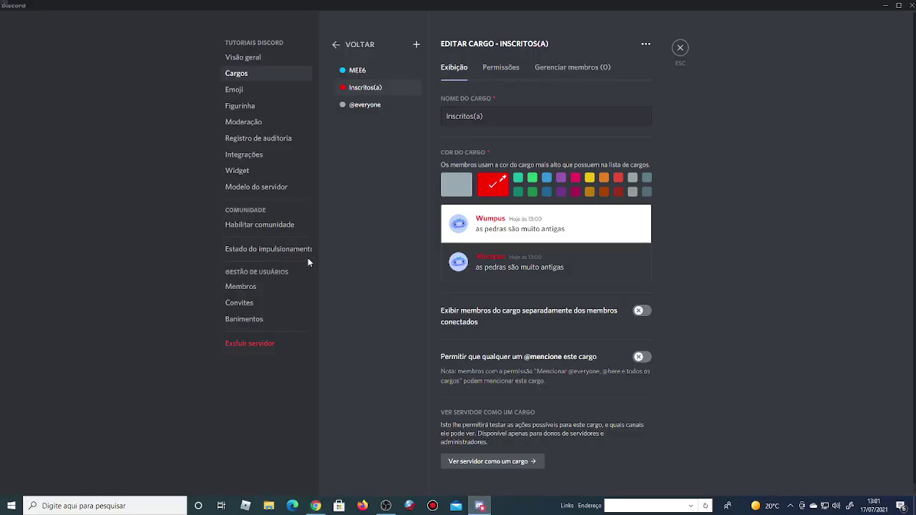
click(680, 47)
click(133, 154)
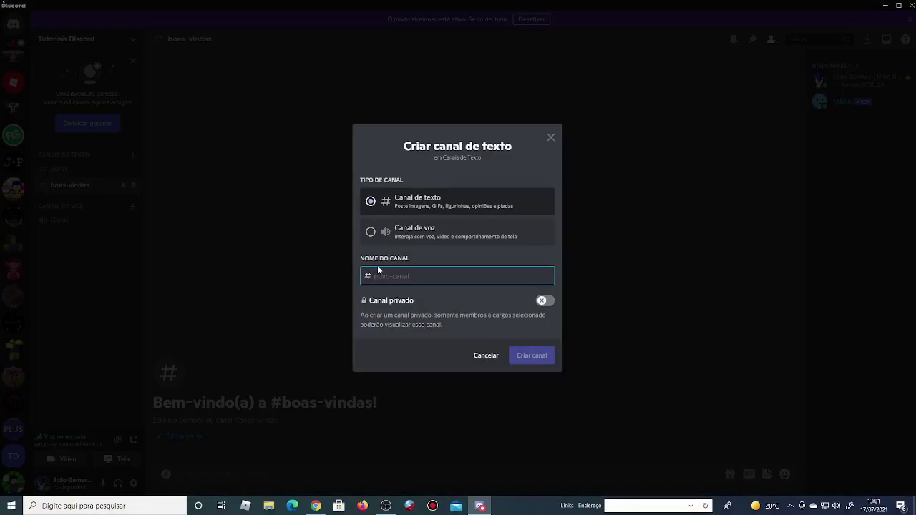
text(saída)
click(526, 361)
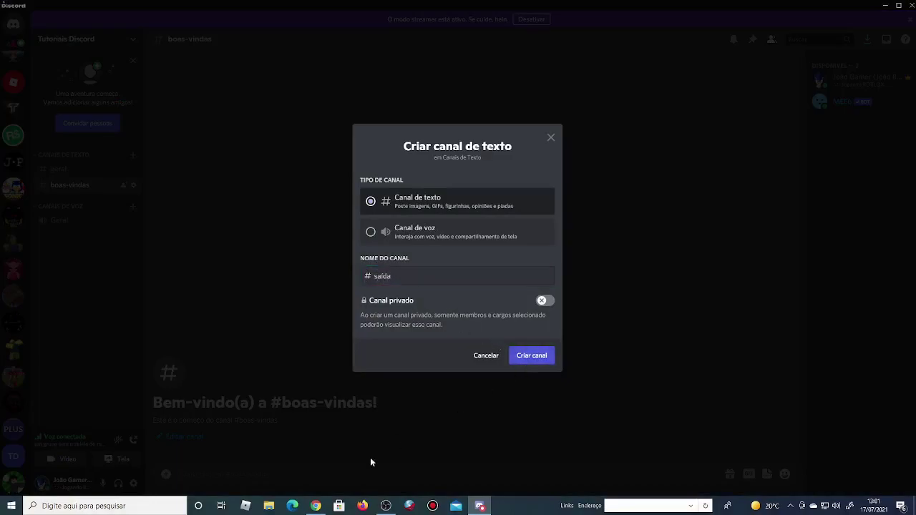
click(315, 506)
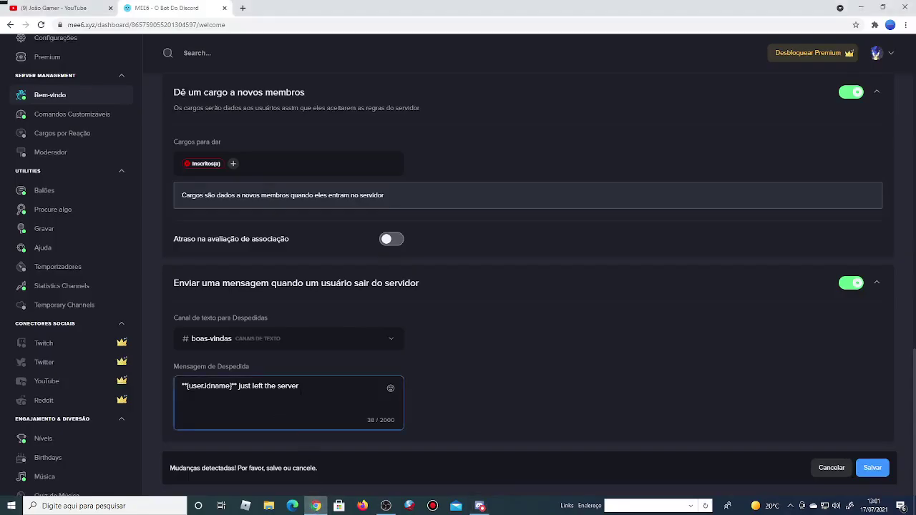
Add a smiley emoji to the farewell message and save
click(390, 388)
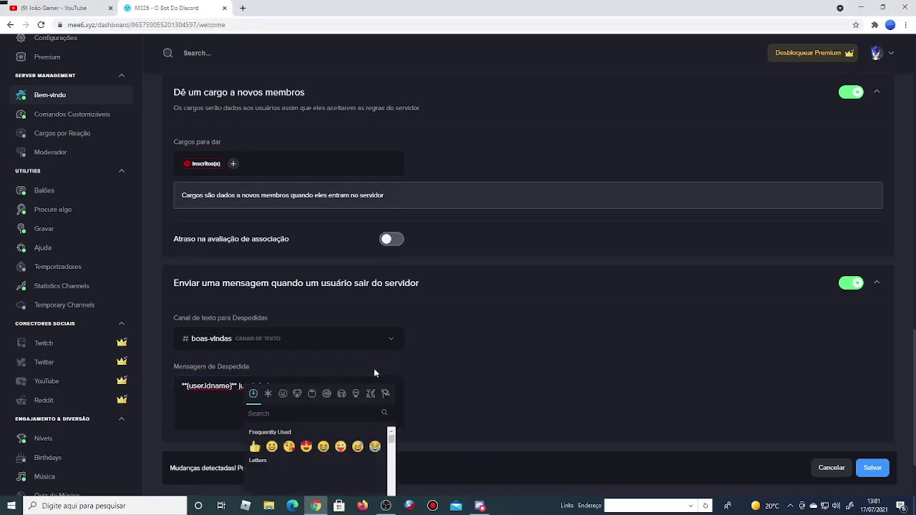
scroll(343, 444, down, 3)
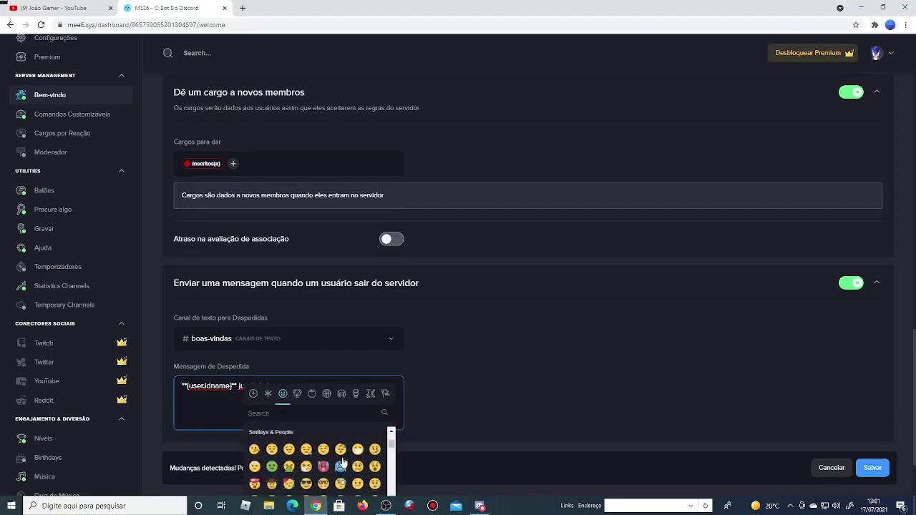
click(306, 451)
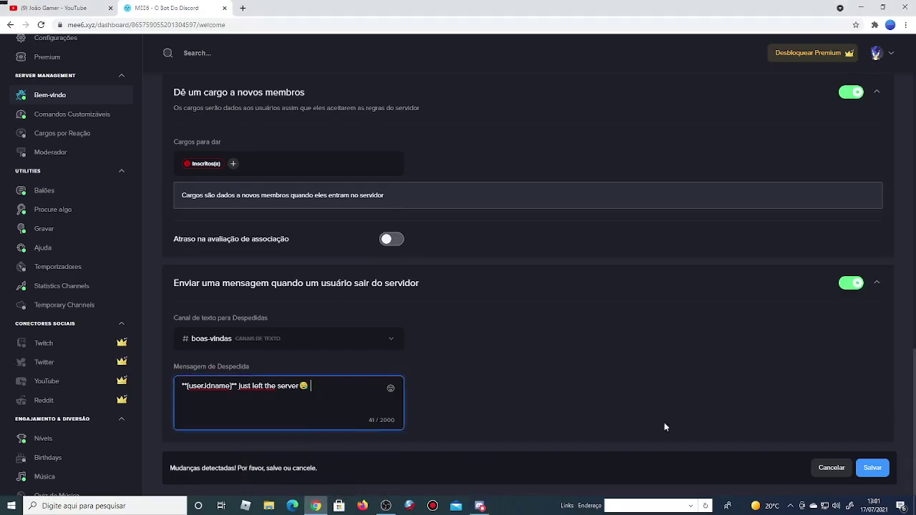
click(875, 467)
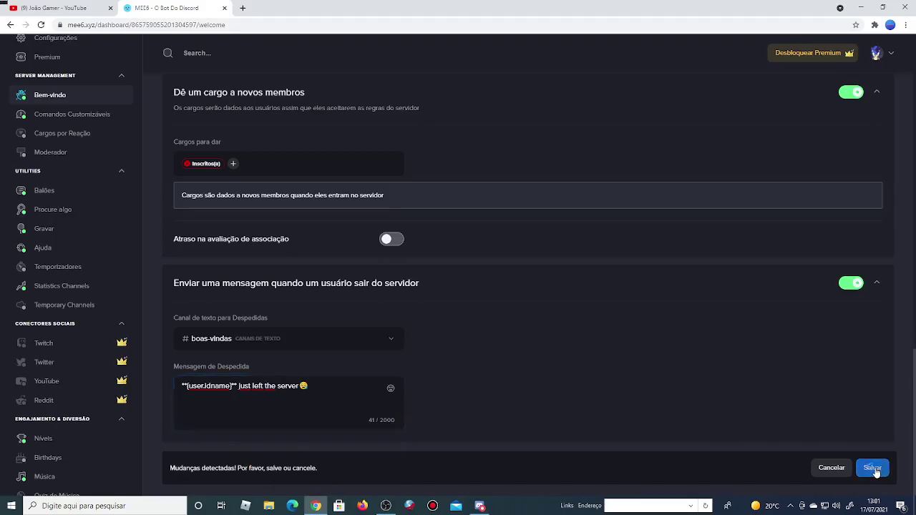
Set the farewell channel to #saída and save the change
click(312, 337)
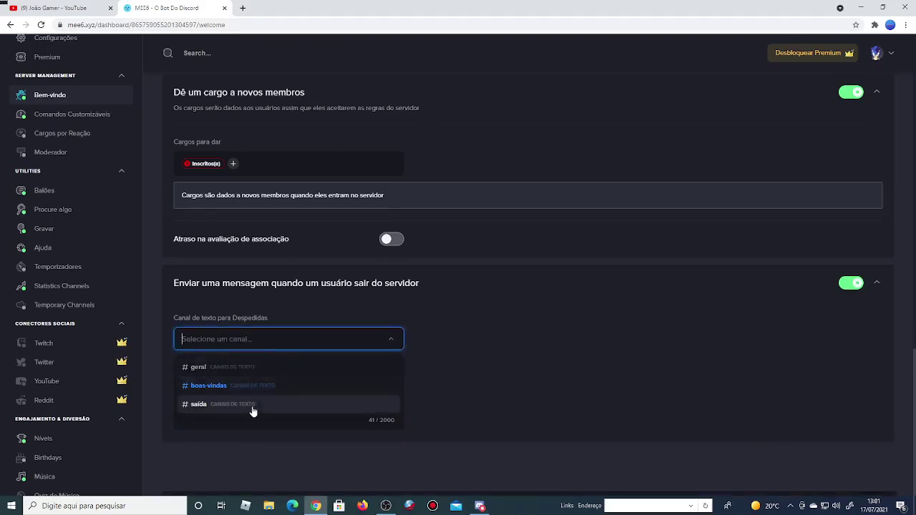
click(253, 405)
click(873, 469)
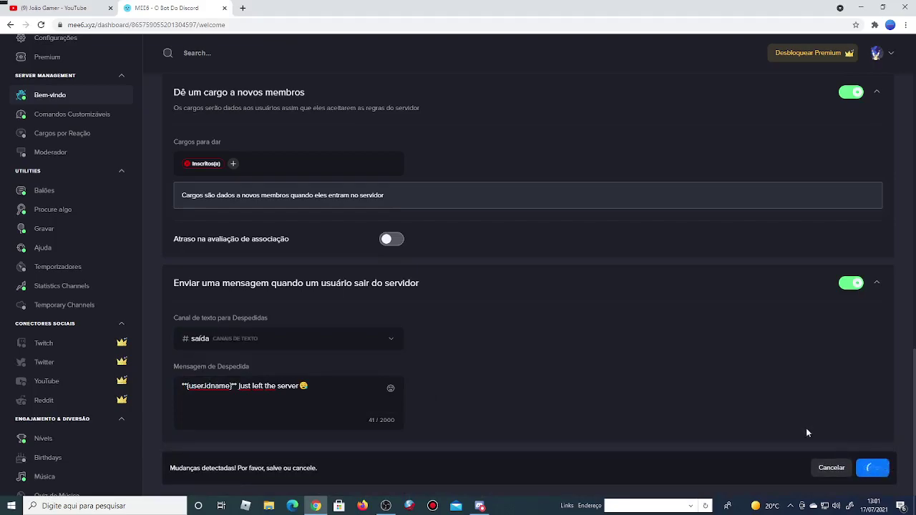
scroll(608, 356, up, 4)
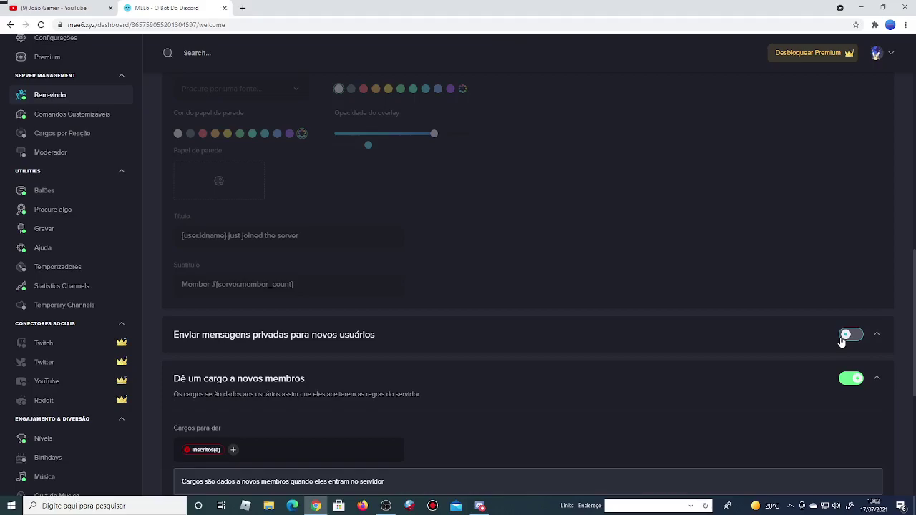
click(386, 505)
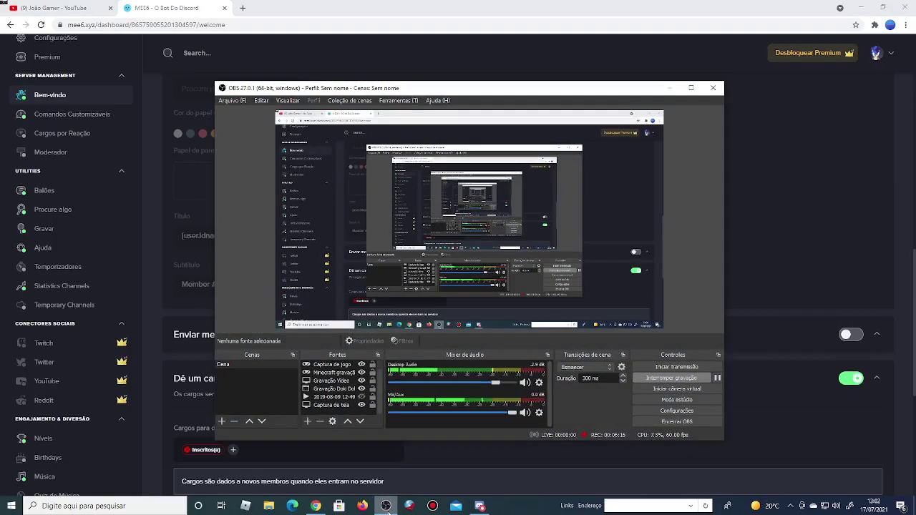
click(482, 507)
click(482, 507)
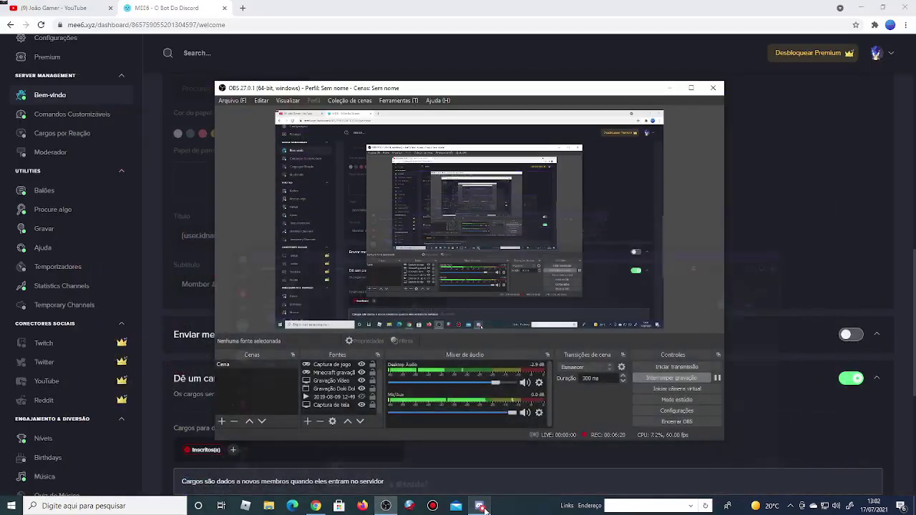
click(671, 88)
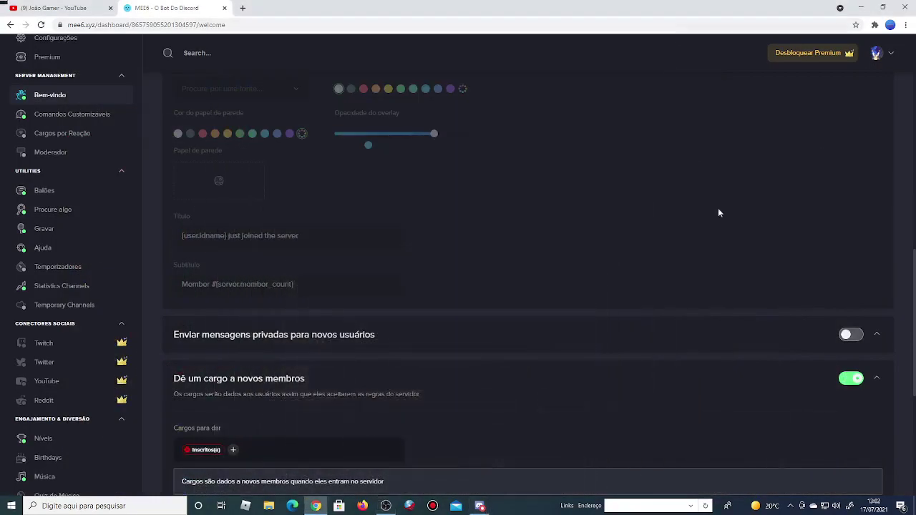
Turn on private messages for new users and replace the English opening with 'Olá bem vindo'
click(858, 334)
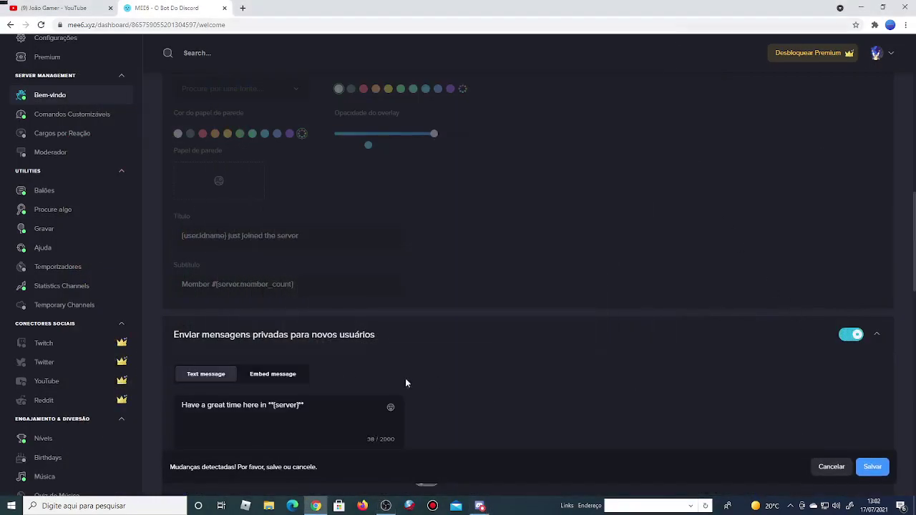
scroll(287, 384, down, 3)
click(266, 166)
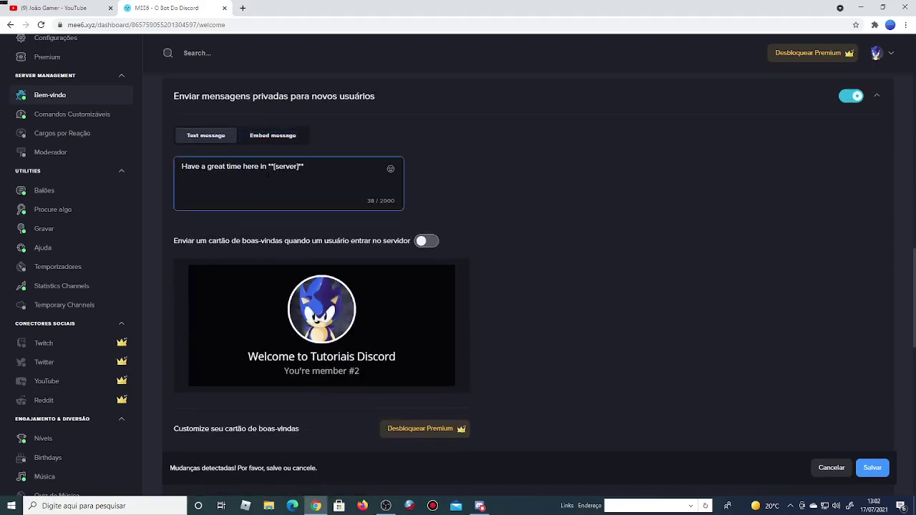
drag(266, 166, 161, 168)
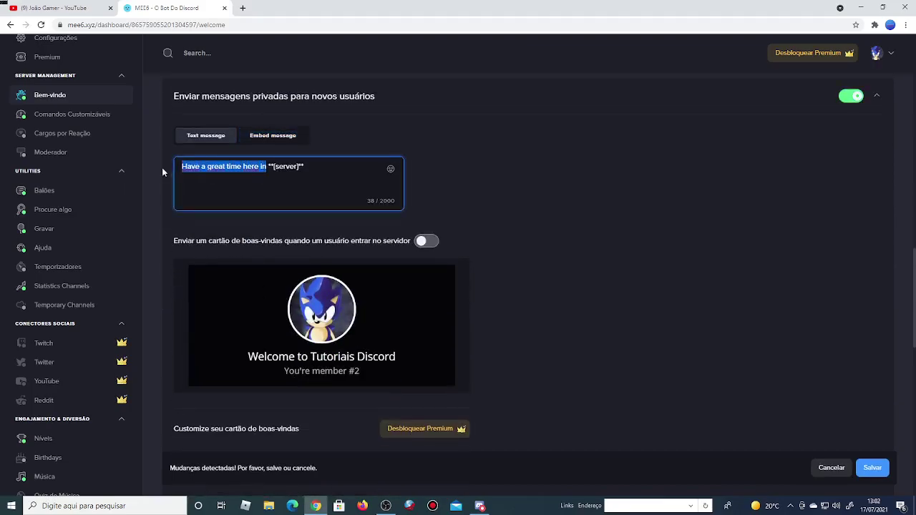
key(BackSpace)
text(Olá bem)
text( vindo ´p)
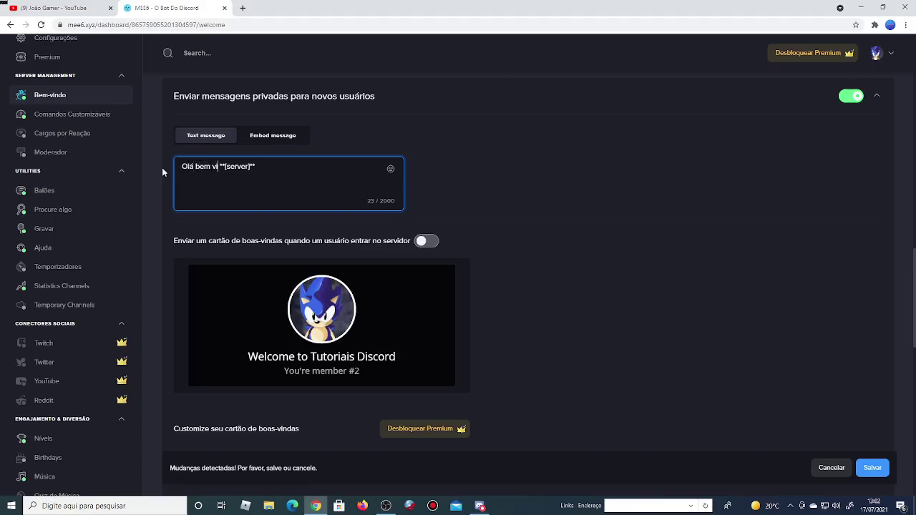
key(BackSpace)
key(BackSpace)
text(á)
key(ctrl+Right)
key(ctrl+Right)
key(ctrl+Right)
key(ctrl+Right)
key(ctrl+Right)
key(ctrl+Right)
Finish the message asking users to have a verified email on their Discord account
text(por meios)
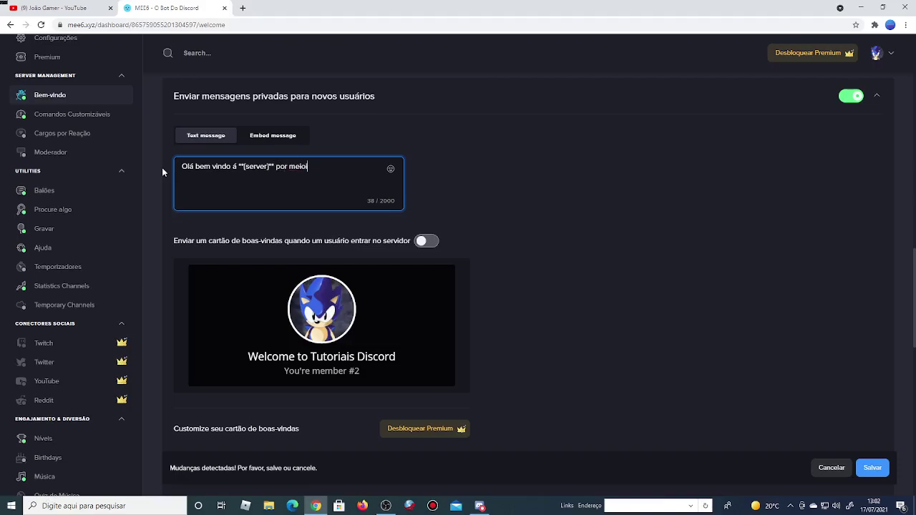
text( des)
text(anca, precisamos quer vo)
key(BackSpace)
key(BackSpace)
key(BackSpace)
key(BackSpace)
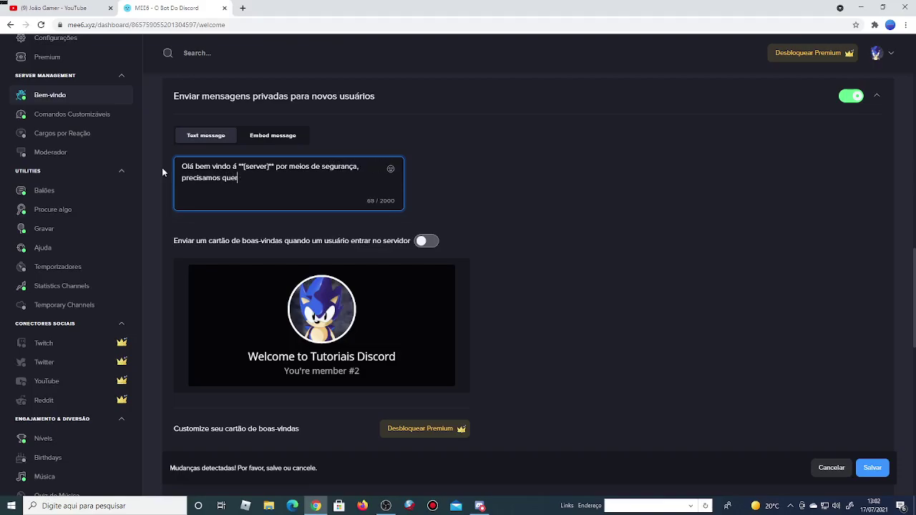
text(voc~e t)
key(BackSpace)
key(BackSpace)
key(BackSpace)
key(BackSpace)
text(ê tenha um email verificado na su)
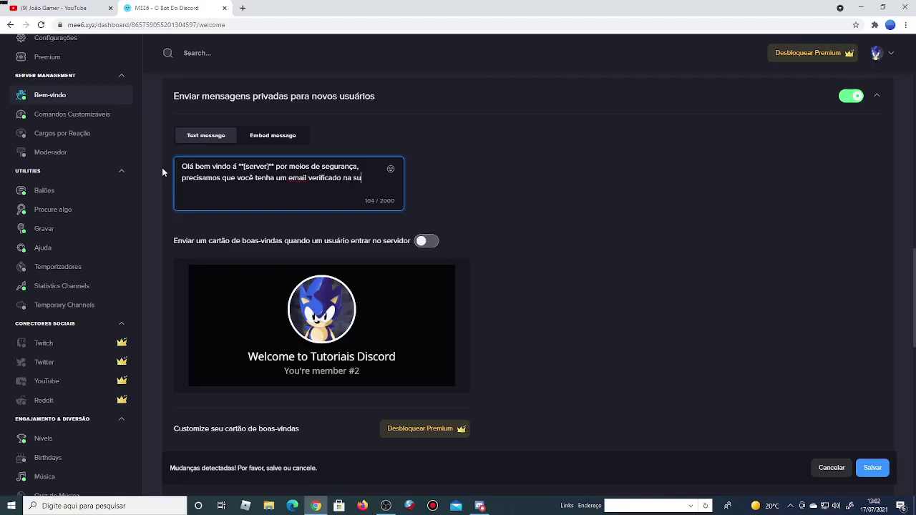
text(a conta do Discord)
Save the private welcome message and return to the plugin gallery
click(872, 467)
scroll(454, 315, down, 3)
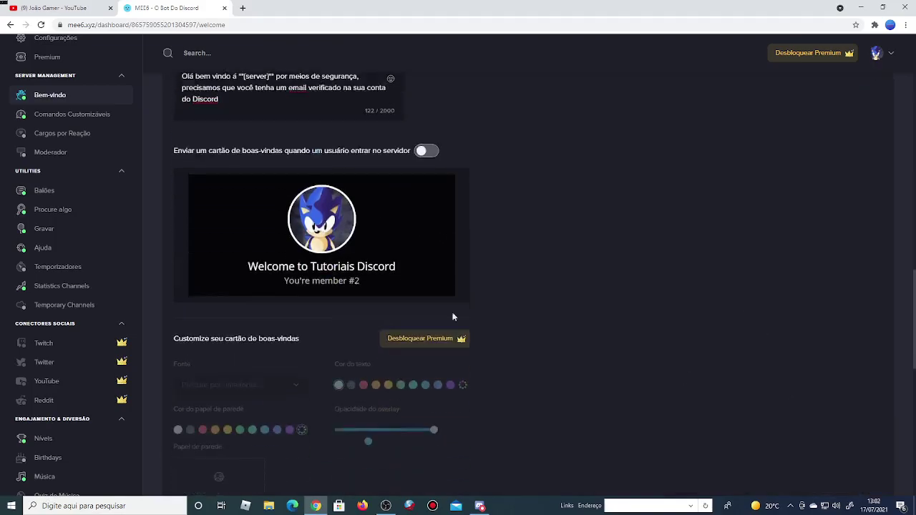
scroll(660, 350, down, 3)
scroll(660, 350, up, 8)
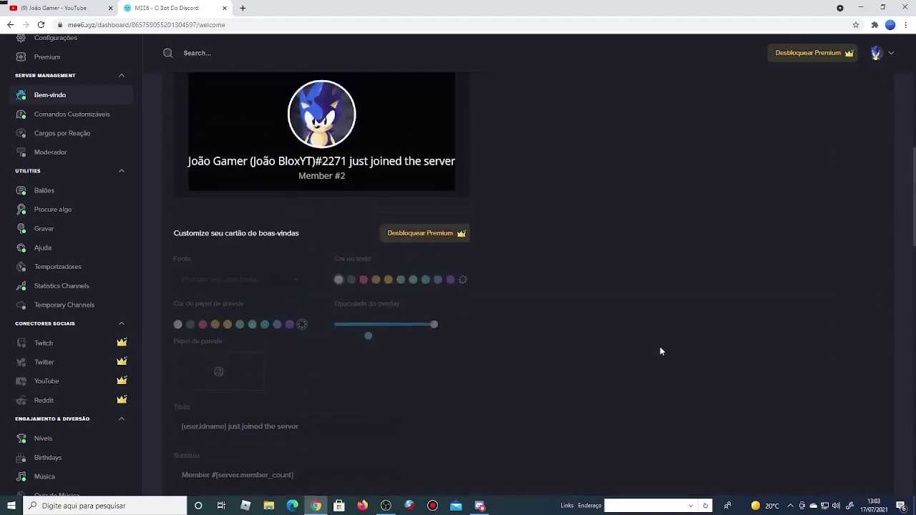
scroll(100, 236, up, 2)
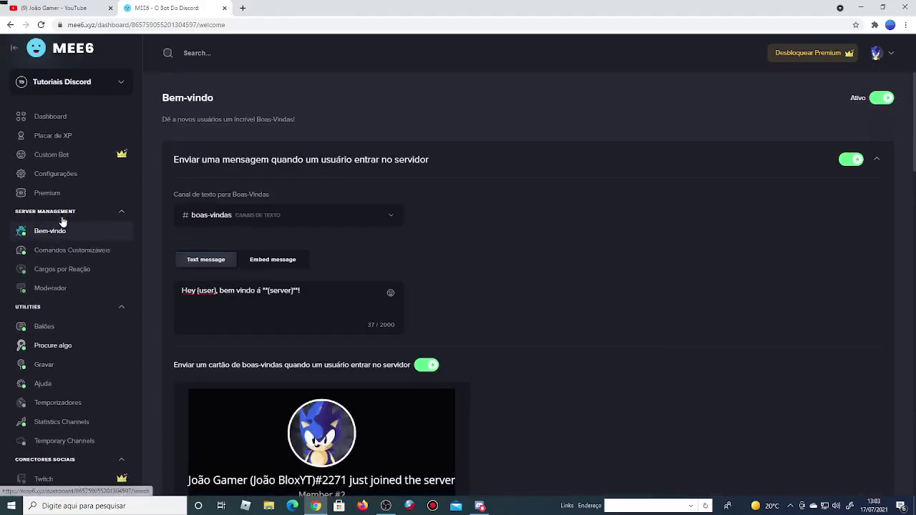
click(60, 124)
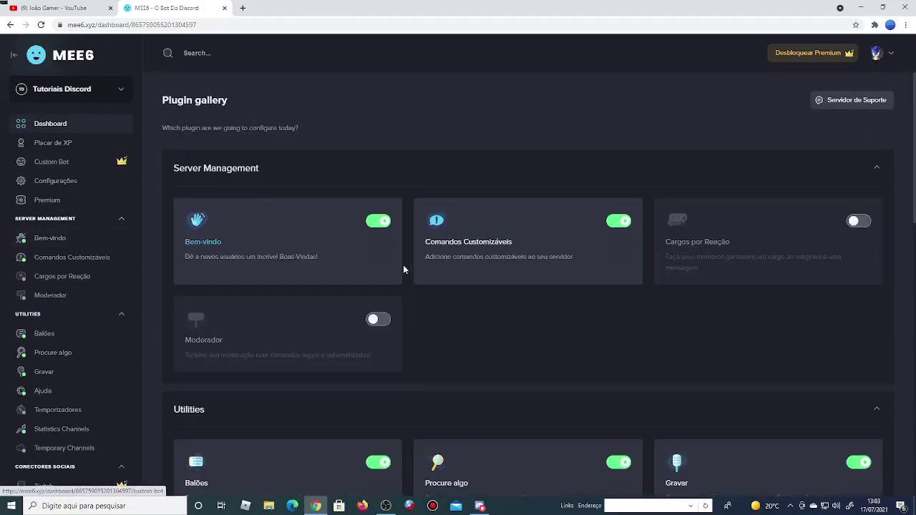
Start a new custom command from the Comando de Texto template, answering Não to keep current changes
click(512, 256)
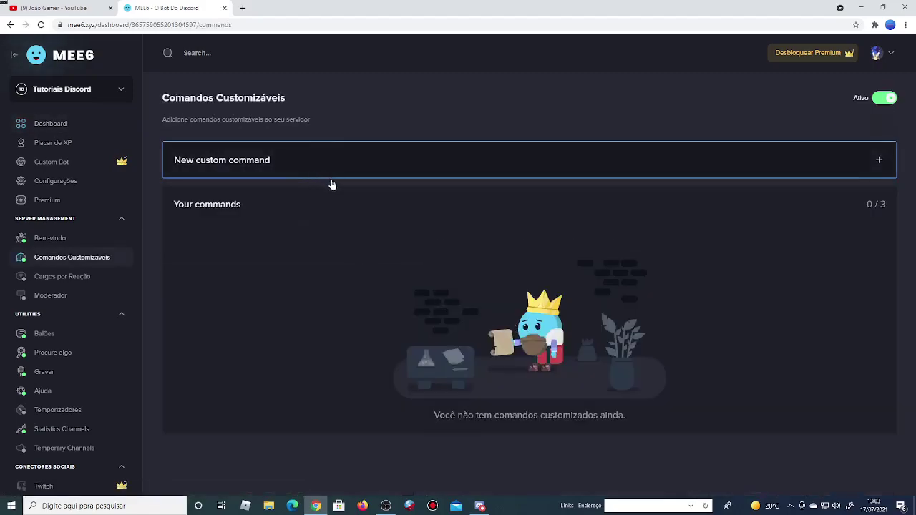
click(829, 158)
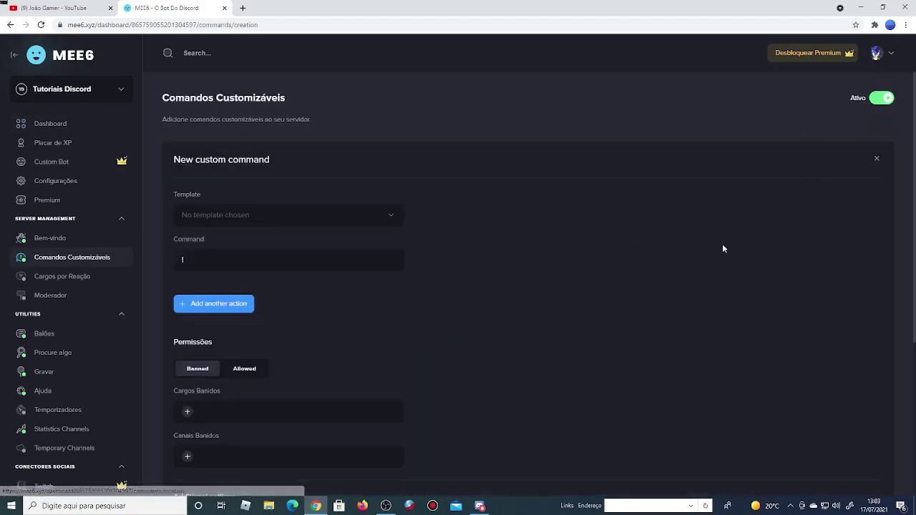
click(236, 221)
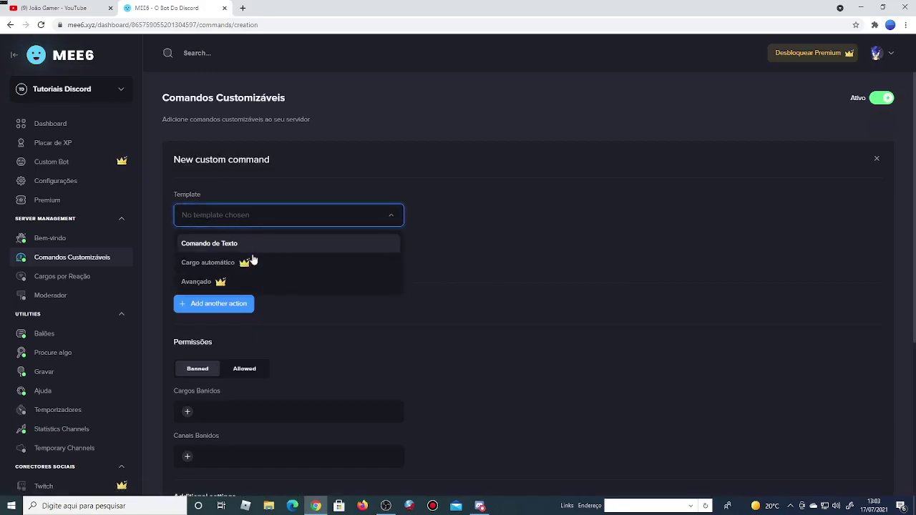
click(251, 244)
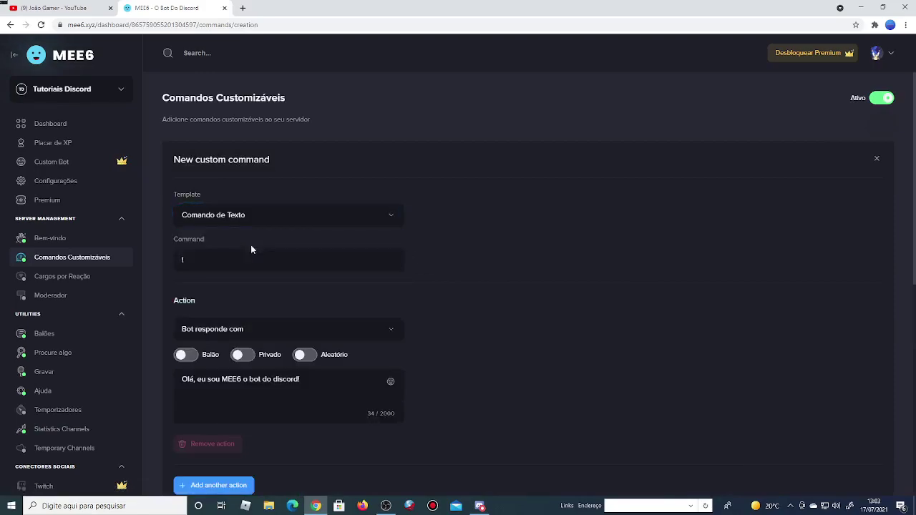
click(310, 217)
scroll(257, 248, down, 2)
scroll(257, 248, up, 2)
click(260, 249)
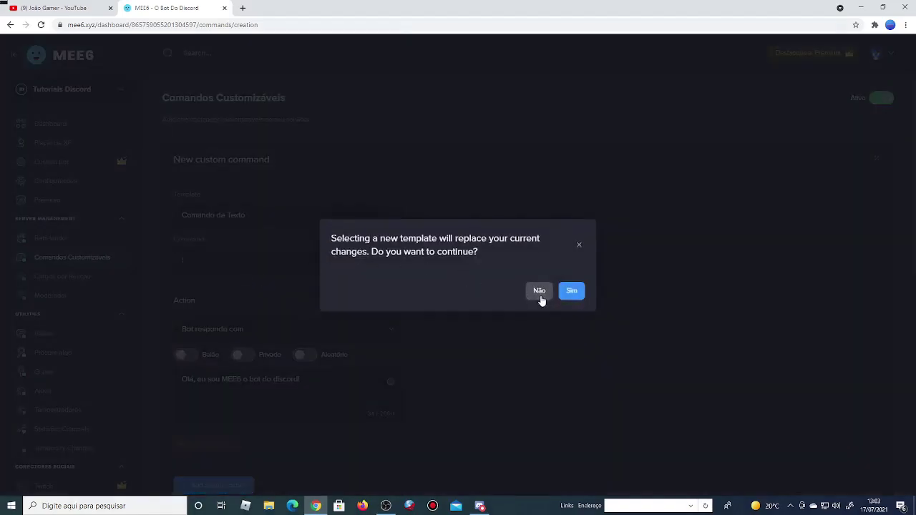
click(541, 293)
Name the command !ol-mee6 and set its reply to 'Olá, eu sou MEE6 o bot do Discord! beleza?'
click(253, 260)
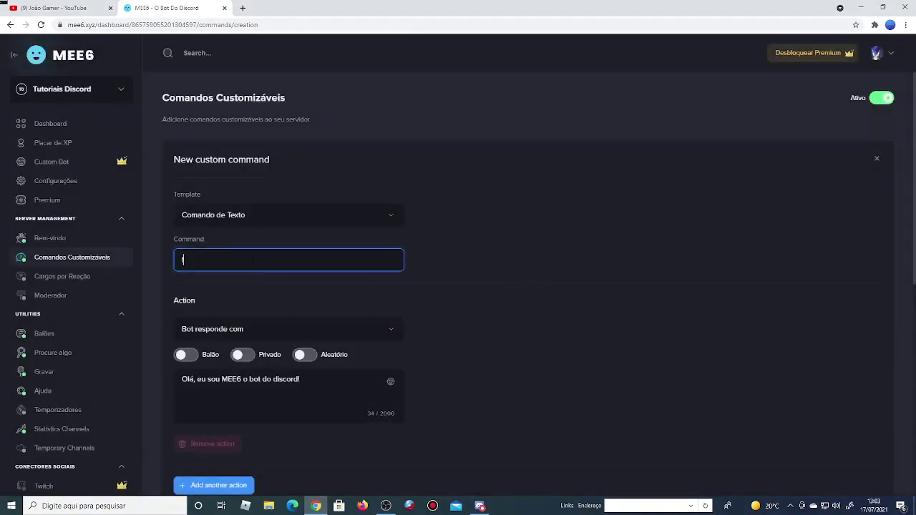
text(ol-mee6)
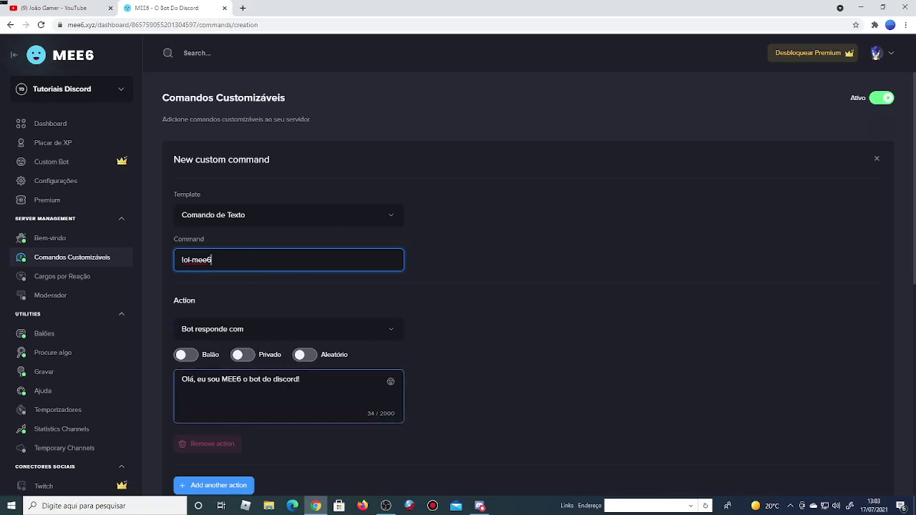
click(308, 383)
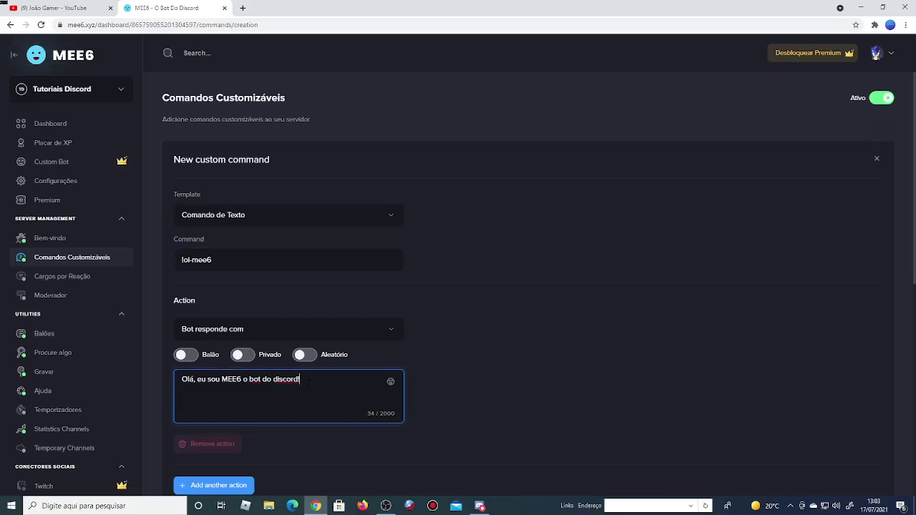
key(Left)
key(Left)
key(Left)
key(Left)
key(Left)
key(Left)
key(Left)
key(BackSpace)
key(BackSpace)
key(BackSpace)
text(Discord! beleza?)
Leave embed replies off and switch the command to Aleatório random replies
click(605, 352)
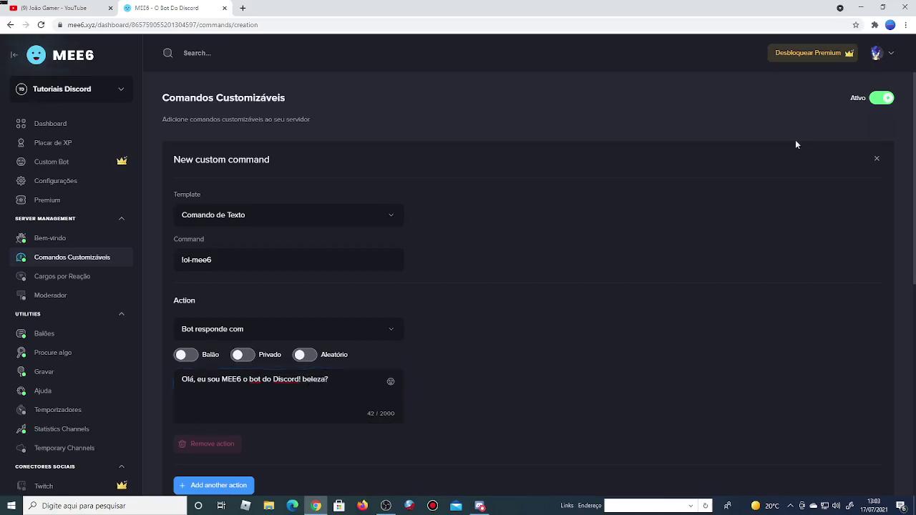
scroll(589, 374, down, 1)
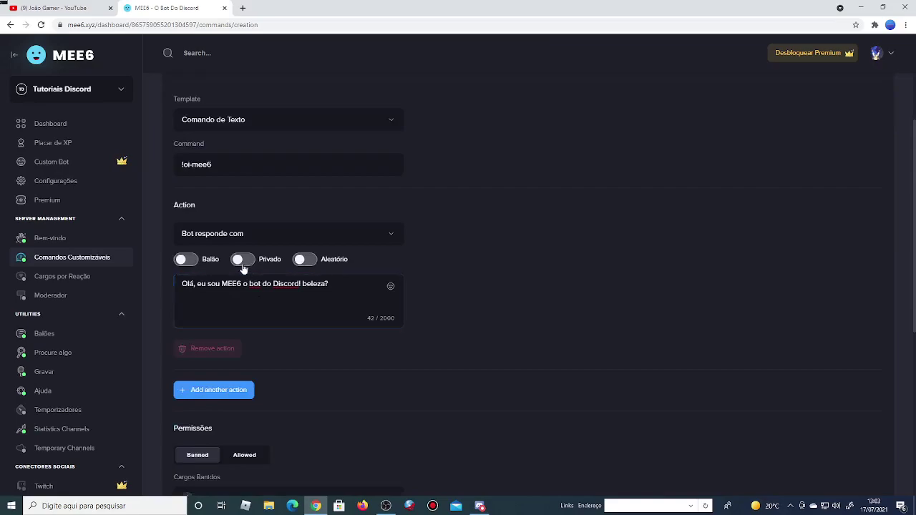
click(179, 261)
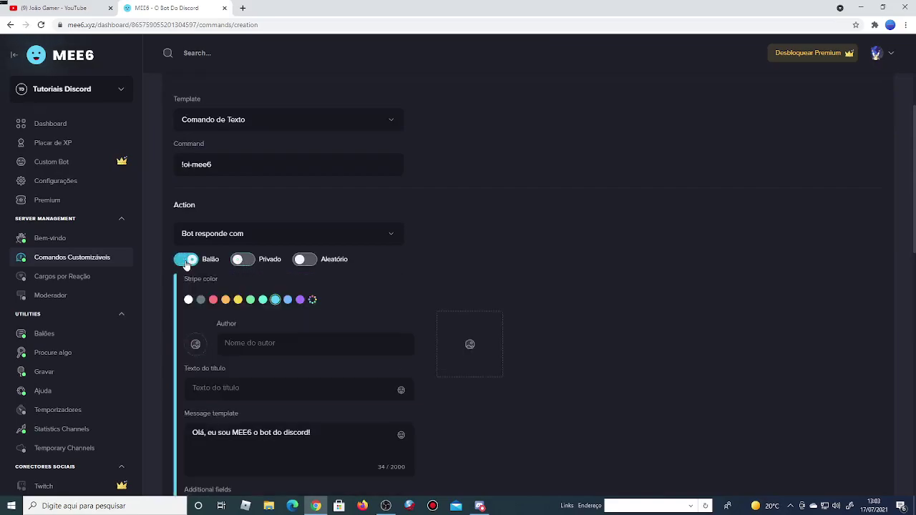
click(186, 262)
scroll(306, 275, down, 2)
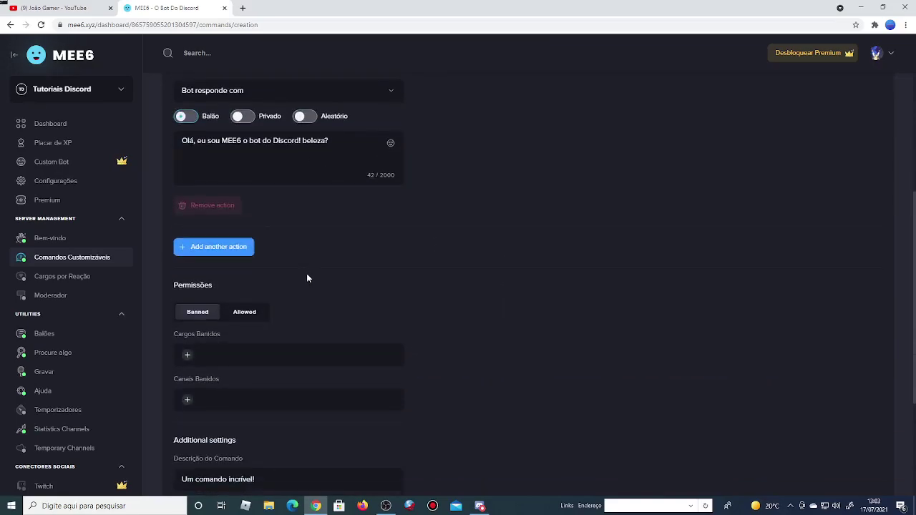
click(304, 116)
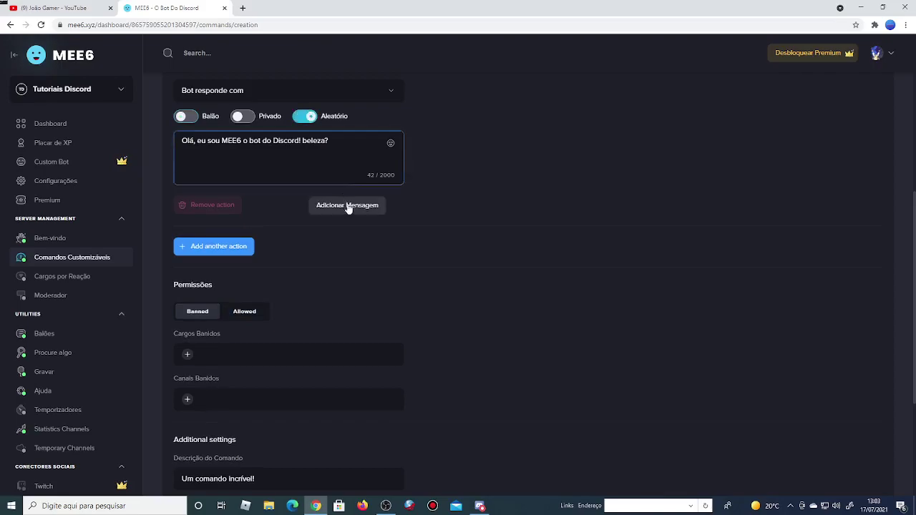
Add a second reply reading 'Perai meu fi eu tô ocupado agora'
click(350, 210)
click(333, 232)
drag(300, 217, 145, 217)
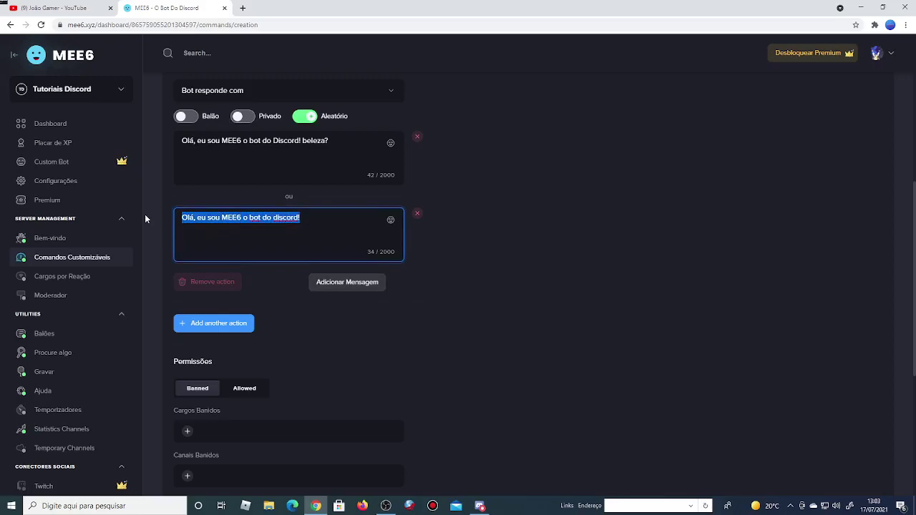
key(BackSpace)
text(Perai meju)
key(BackSpace)
key(BackSpace)
text(u fi eu tô ocupado agora)
click(390, 306)
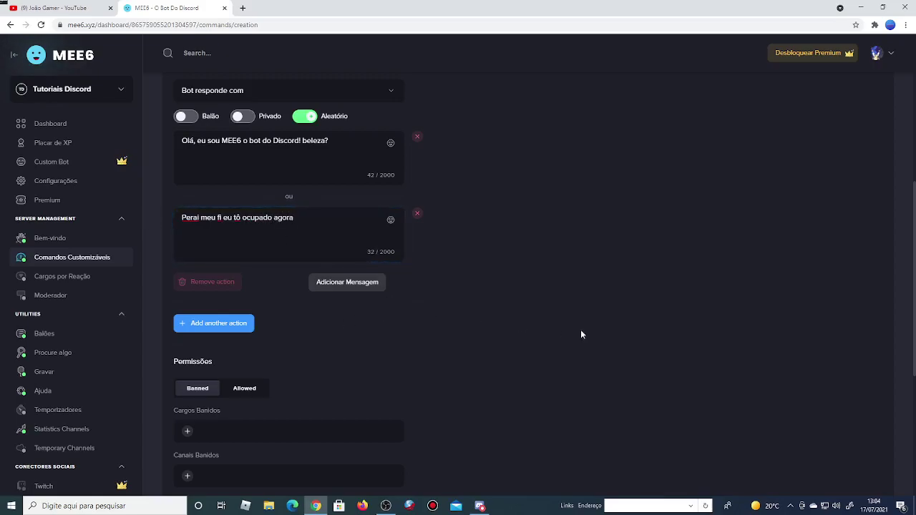
scroll(581, 334, down, 2)
scroll(535, 348, down, 2)
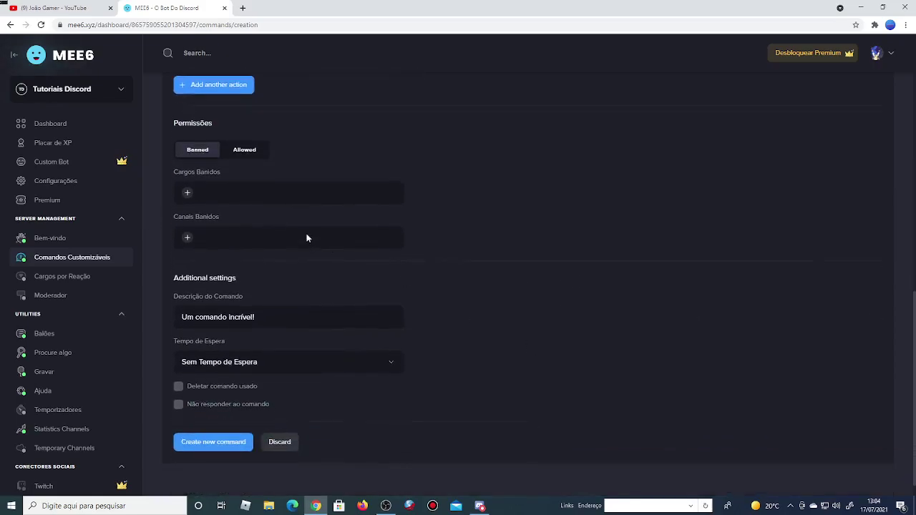
click(188, 192)
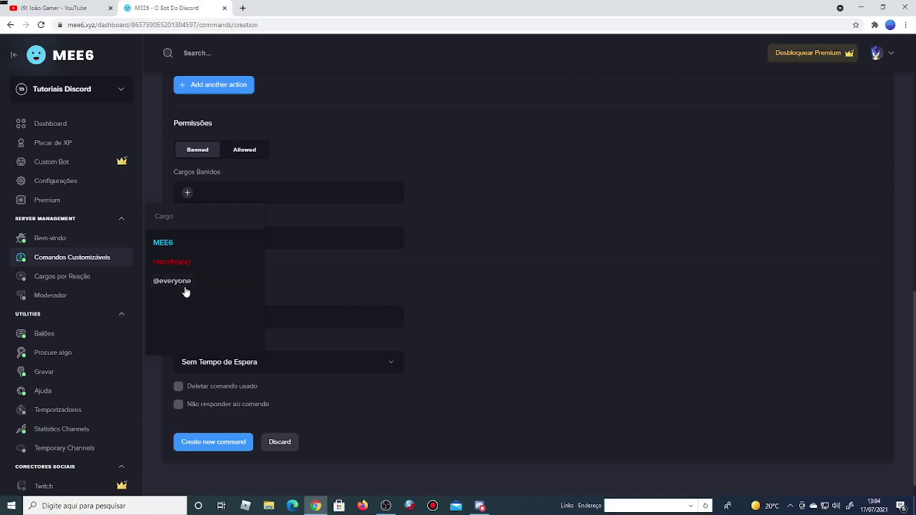
click(191, 284)
click(187, 194)
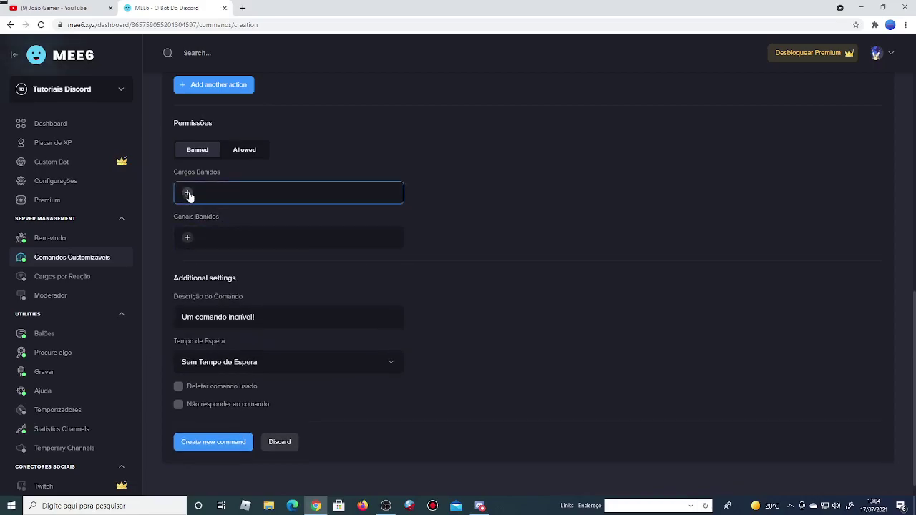
click(187, 193)
click(198, 263)
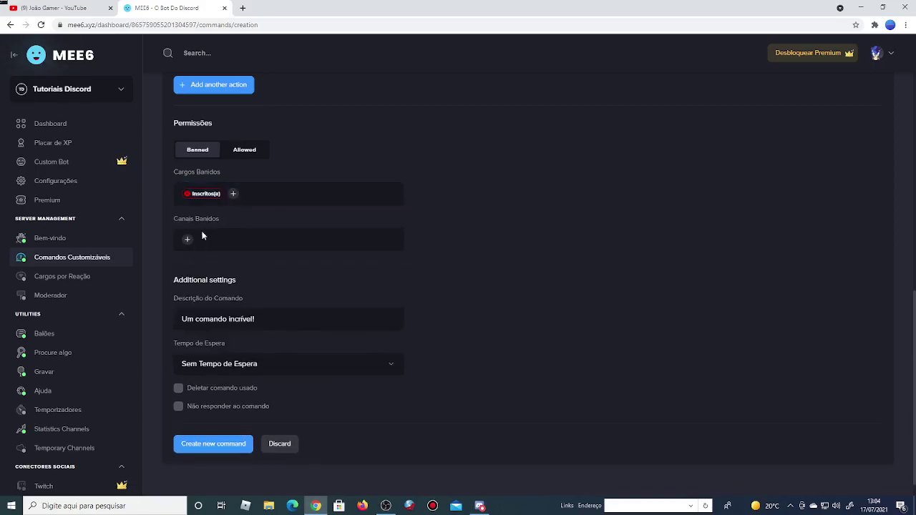
click(187, 194)
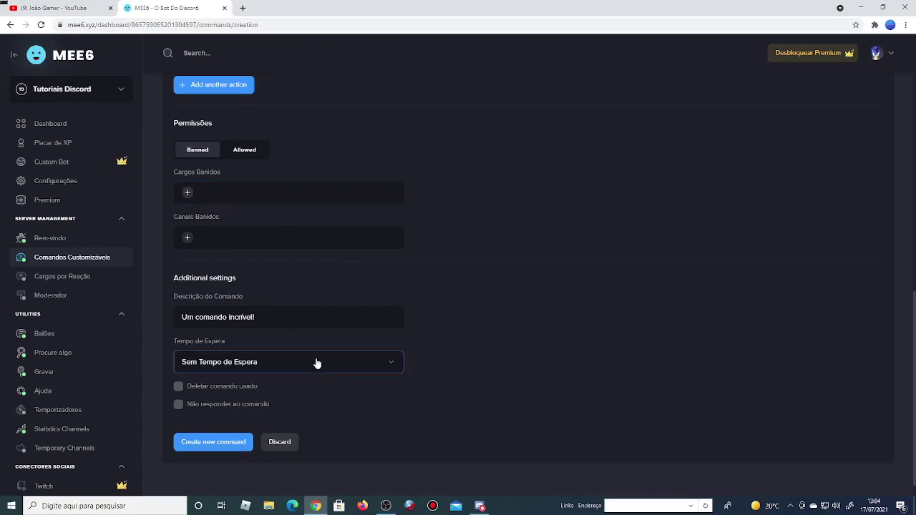
scroll(324, 375, up, 7)
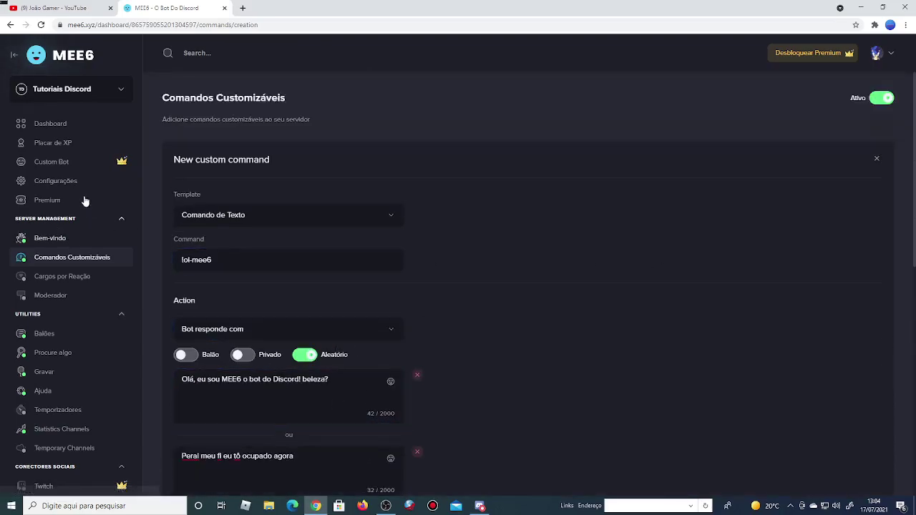
From the Dashboard, enable the Cargos por Reação plugin, confirming with Sim
click(57, 126)
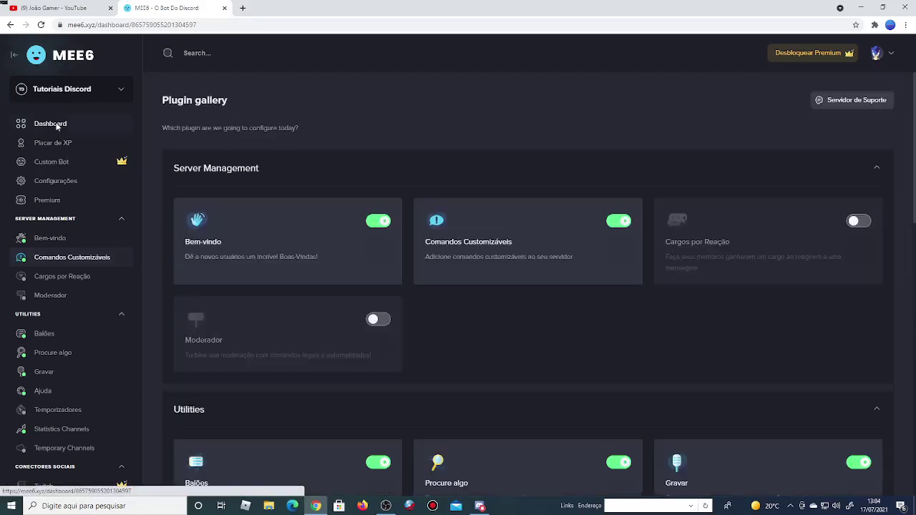
click(855, 221)
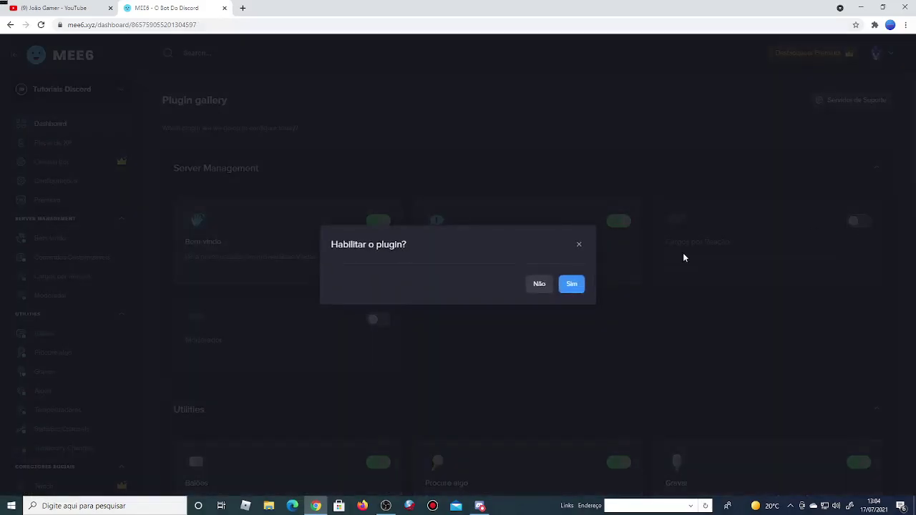
click(577, 289)
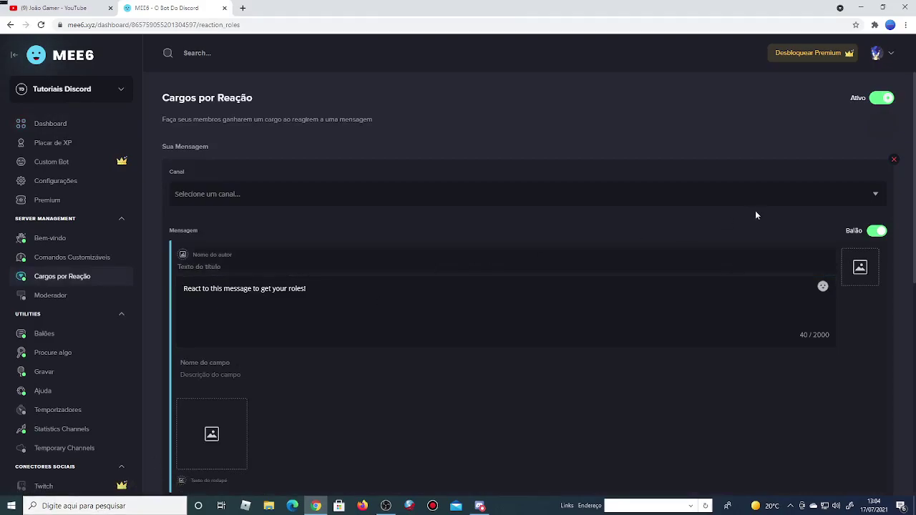
Post the reaction-role message in #boas-vindas with text 'Reaja com o emoji para se verificar!'
click(745, 195)
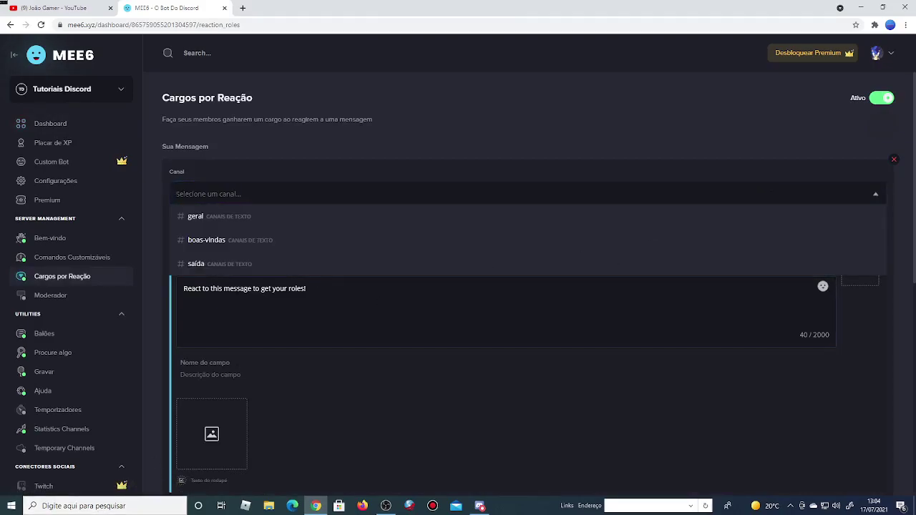
click(239, 242)
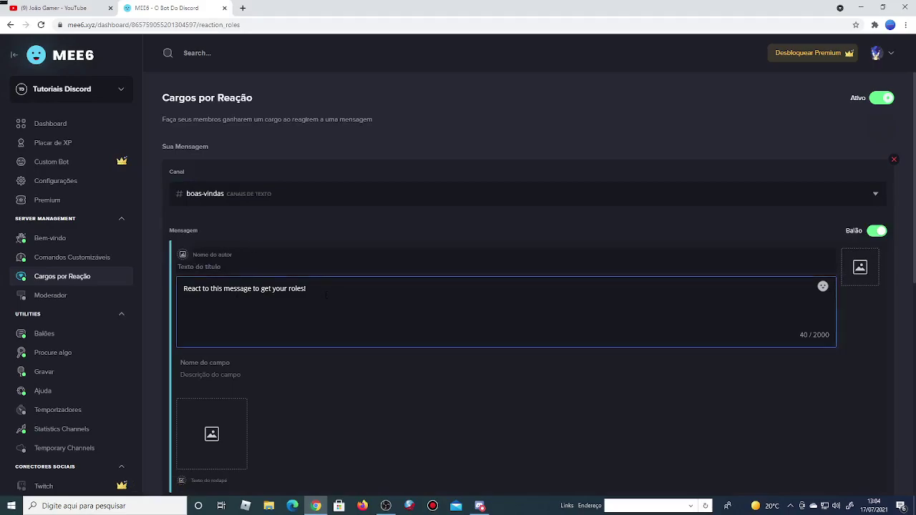
click(243, 288)
key(ctrl+a)
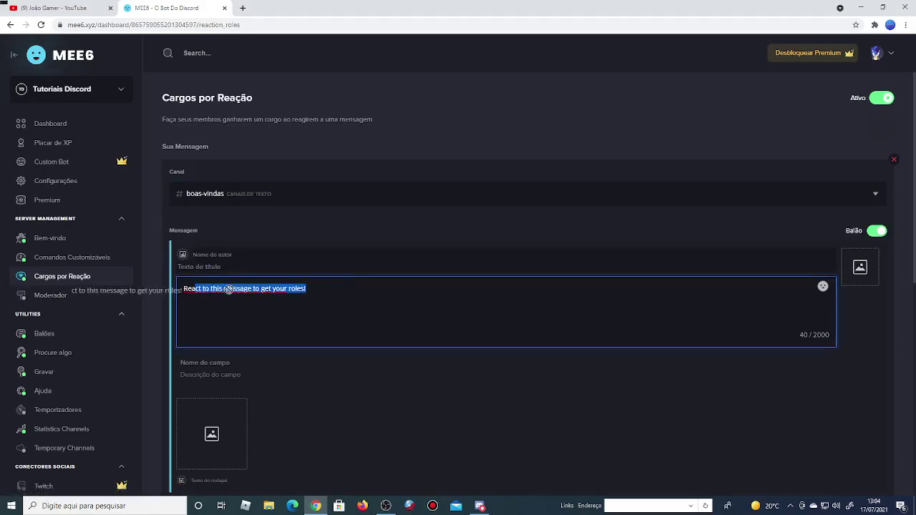
text(Rea)
key(BackSpace)
key(BackSpace)
key(BackSpace)
text(r)
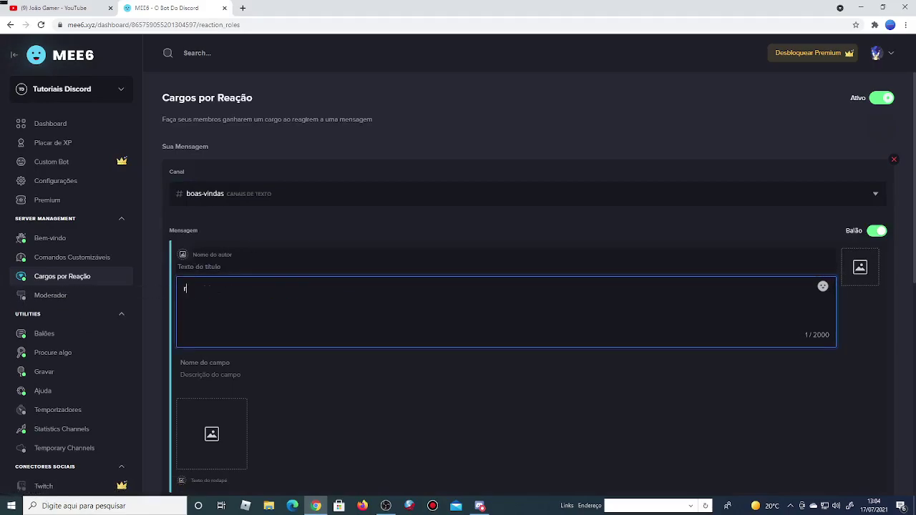
key(BackSpace)
text(Reaja c)
text(om o emoji para se verificar!)
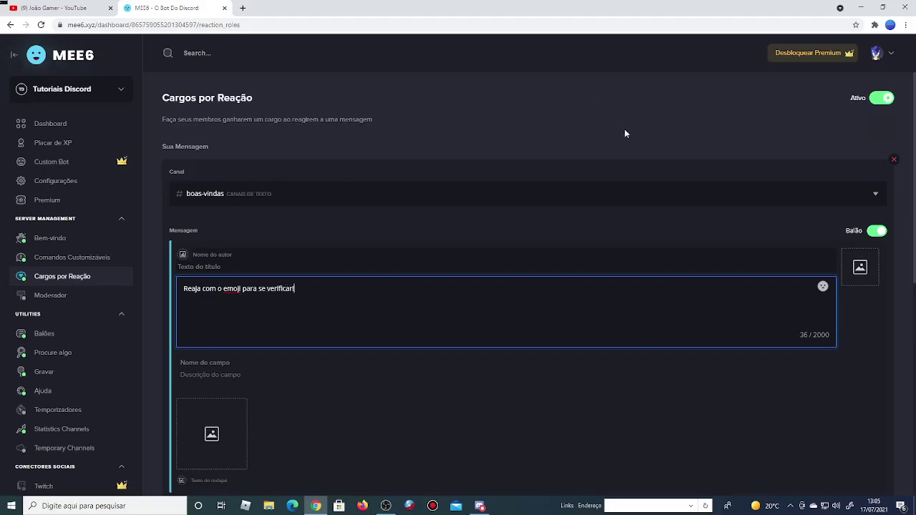
click(683, 409)
scroll(461, 362, down, 2)
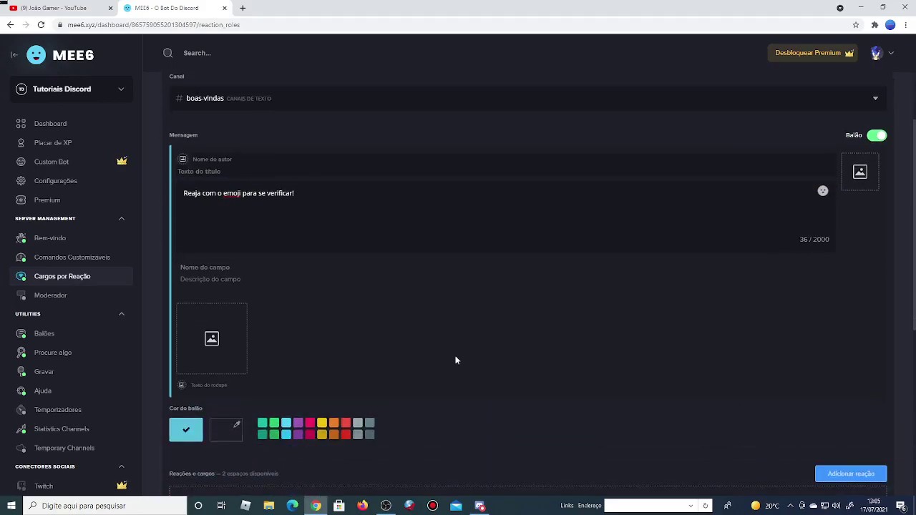
click(480, 505)
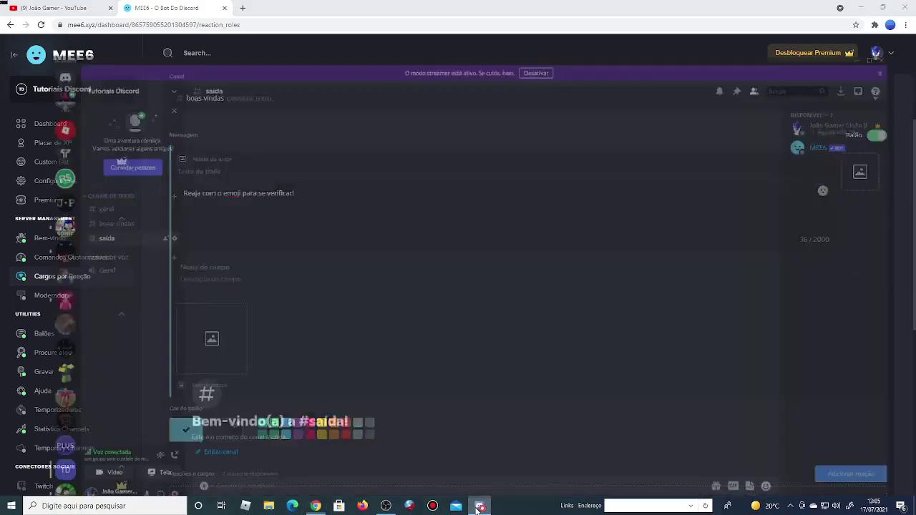
click(129, 37)
click(117, 98)
click(236, 73)
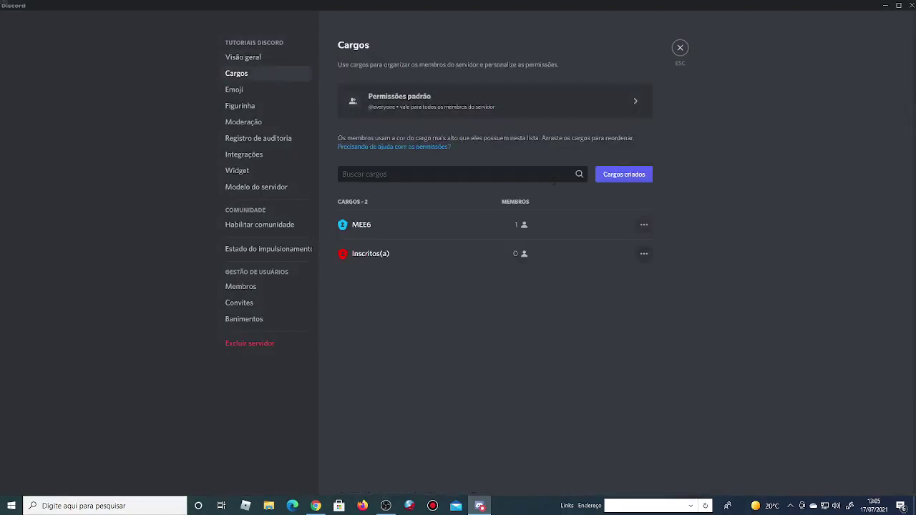
click(525, 221)
click(416, 45)
triple_click(523, 116)
text(M)
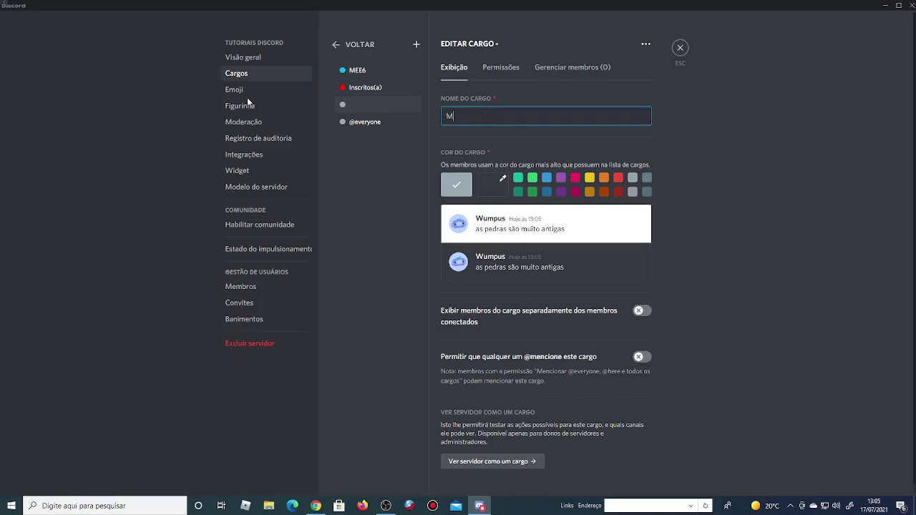
text(EMBROS VERIFICADOS)
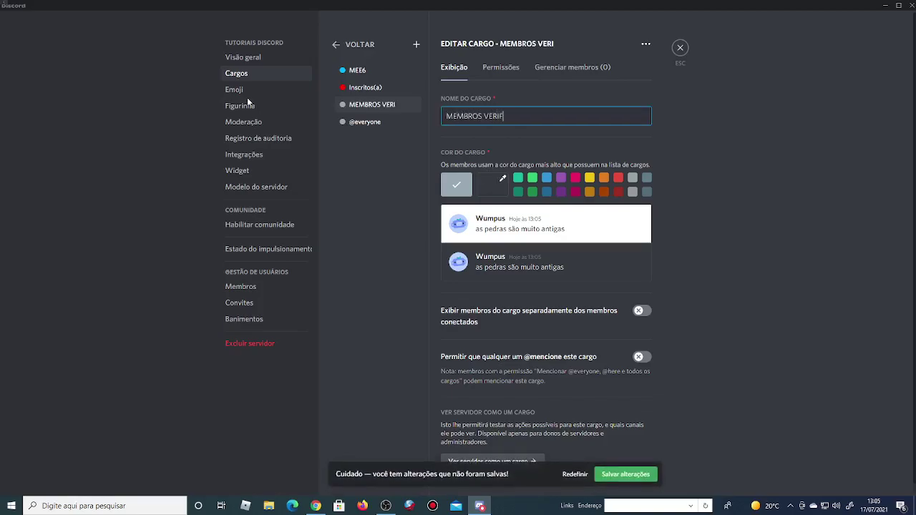
Colour the role bright green, save it, and return to the MEE6 dashboard
click(492, 184)
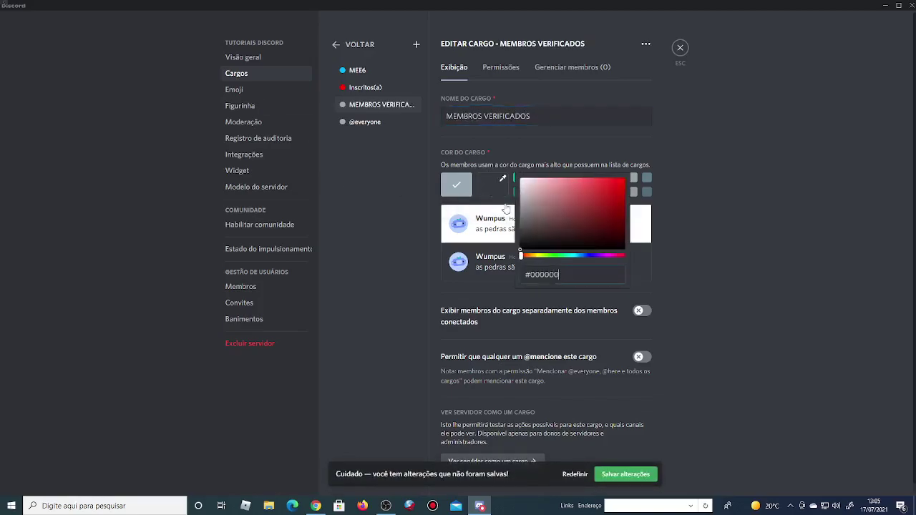
click(552, 254)
click(626, 474)
click(680, 48)
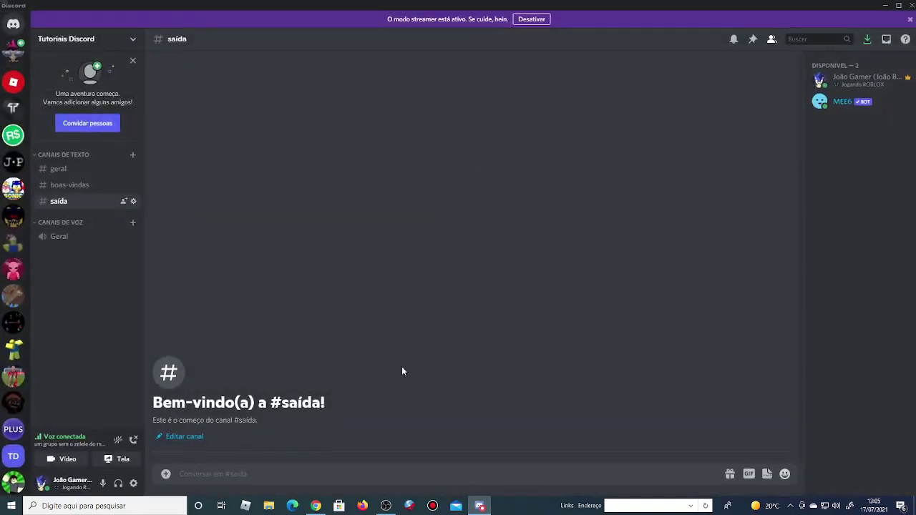
click(316, 506)
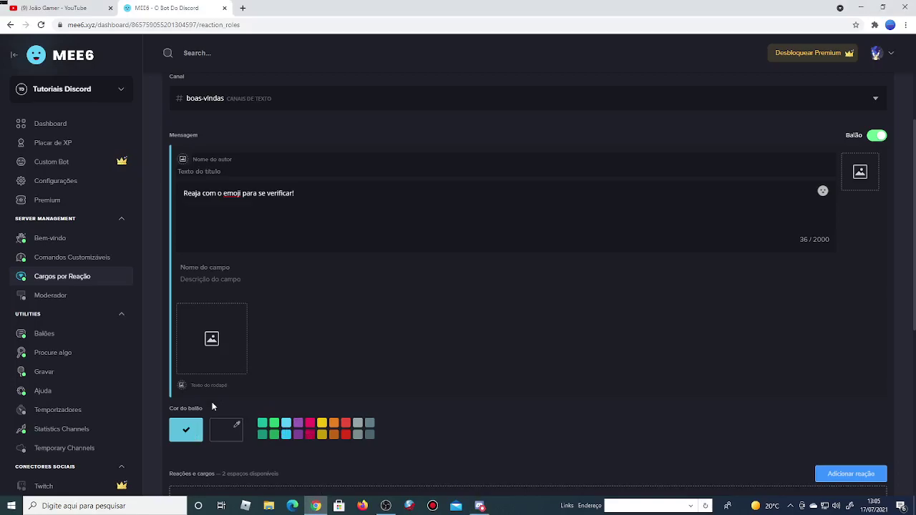
Add a ✅ check mark reaction granting MEMBROS VERIFICADOS and save the reaction-role message
scroll(215, 400, down, 3)
click(851, 283)
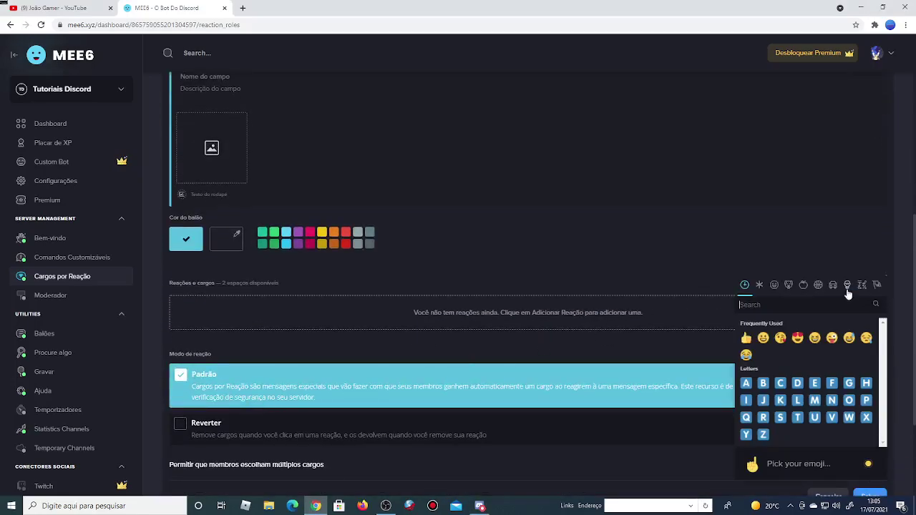
scroll(751, 346, down, 5)
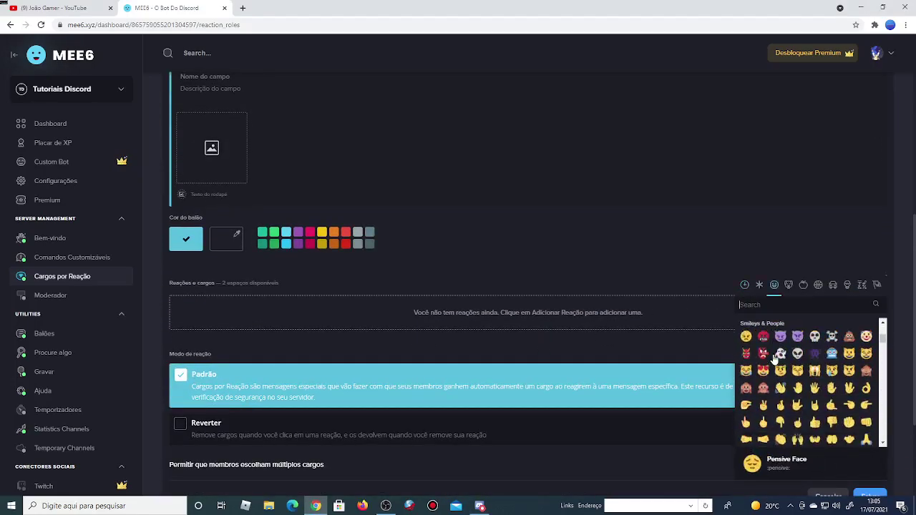
text(check)
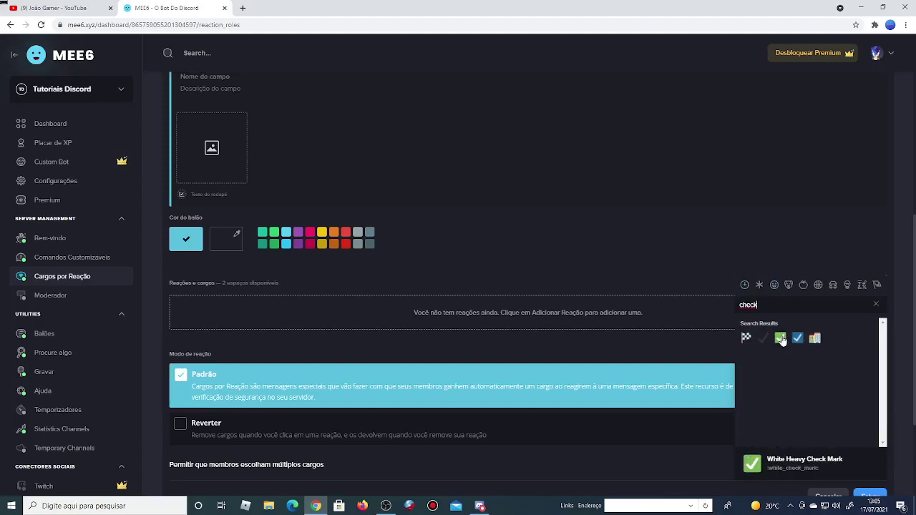
click(780, 338)
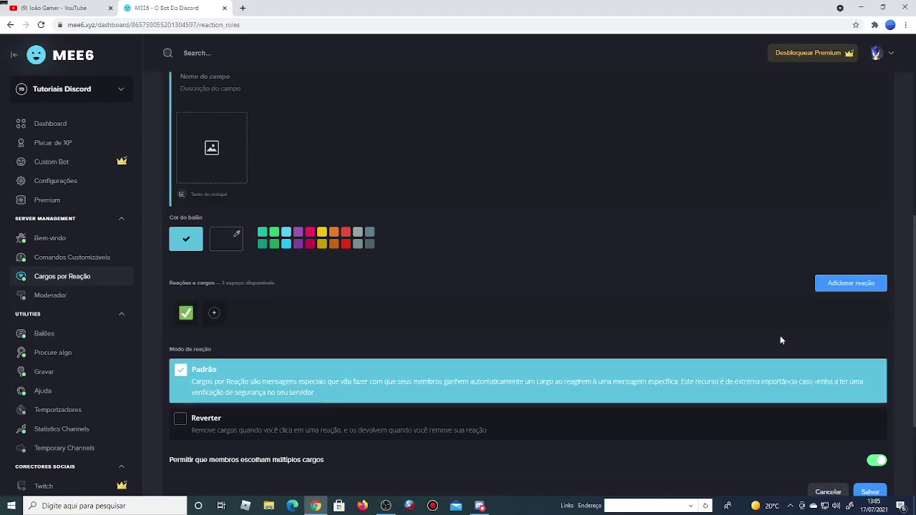
click(212, 314)
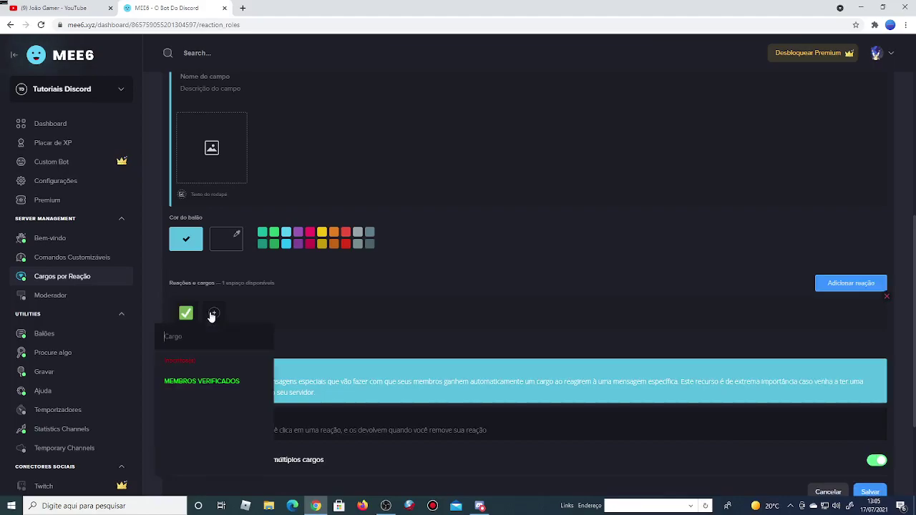
click(226, 381)
click(869, 490)
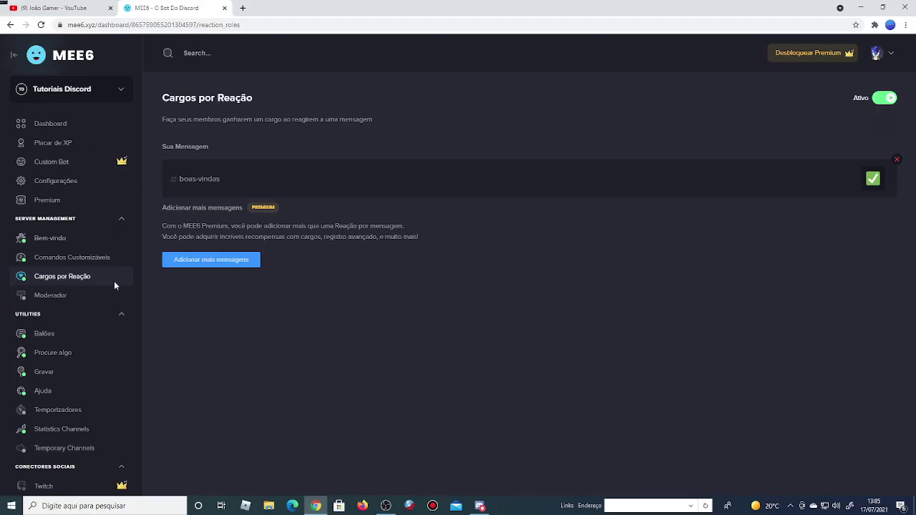
Enable the Moderador plugin with Sim, then switch to Discord
click(76, 297)
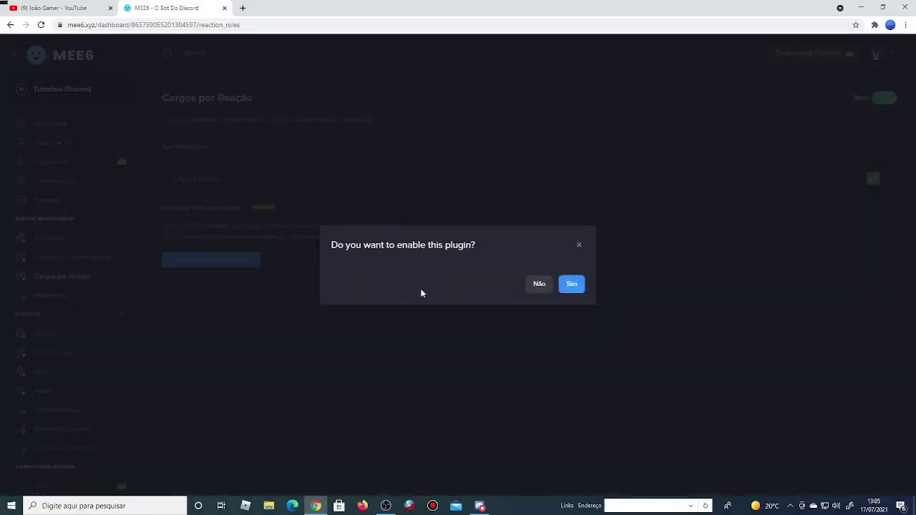
click(570, 285)
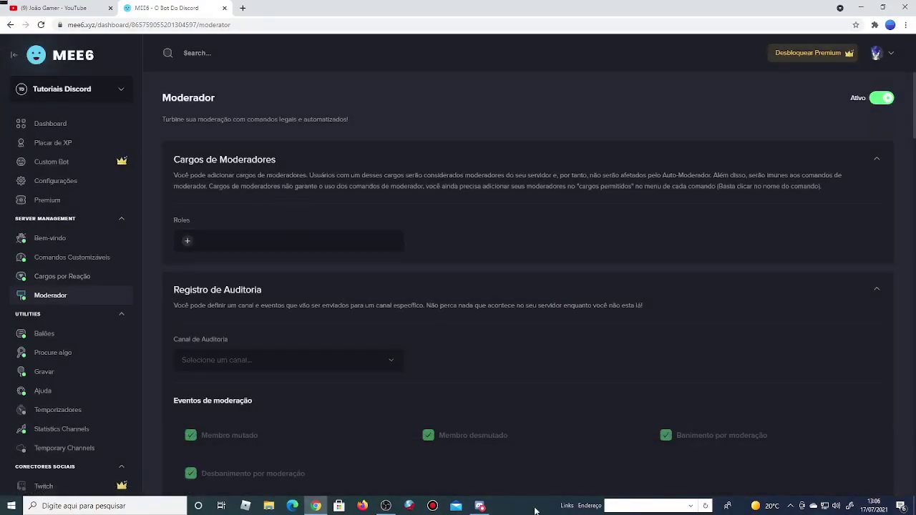
click(480, 506)
click(134, 40)
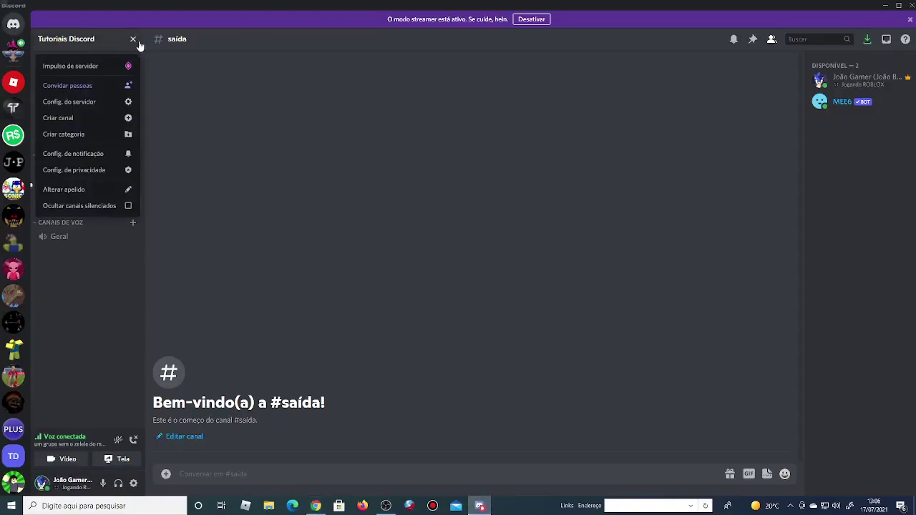
click(107, 102)
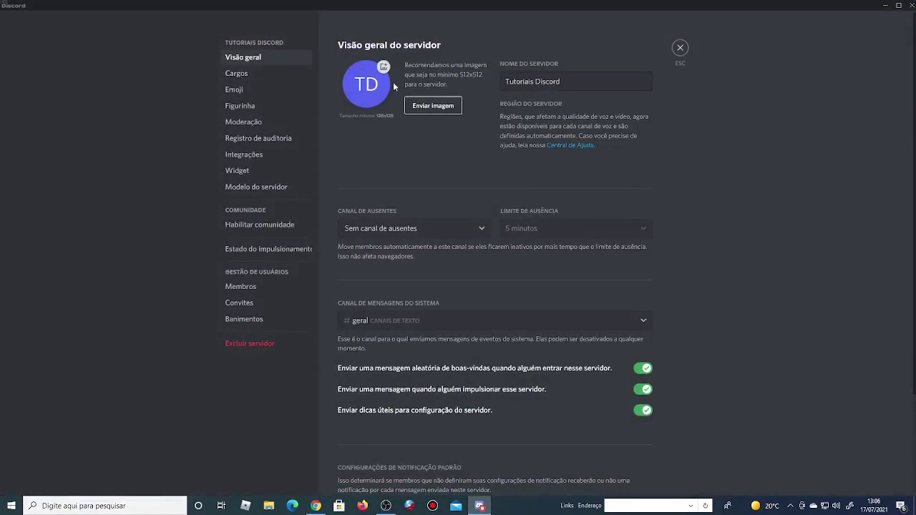
click(262, 75)
click(424, 225)
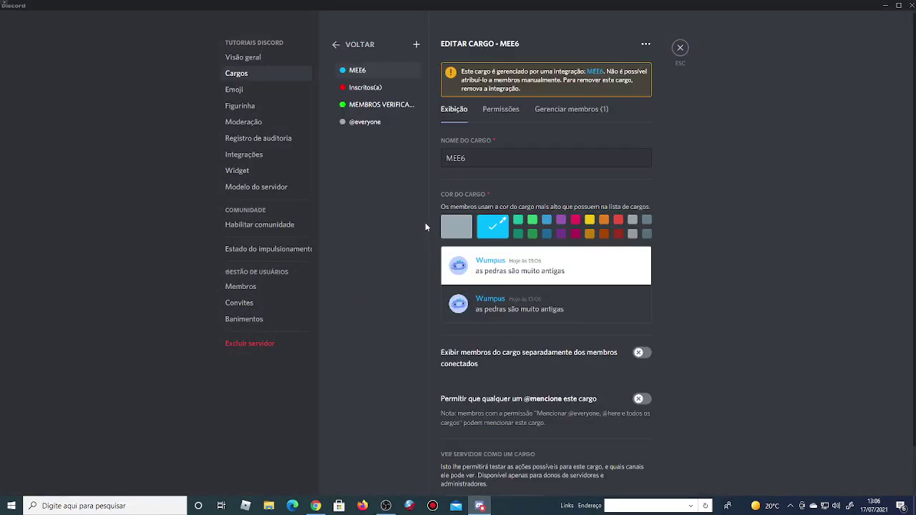
click(416, 45)
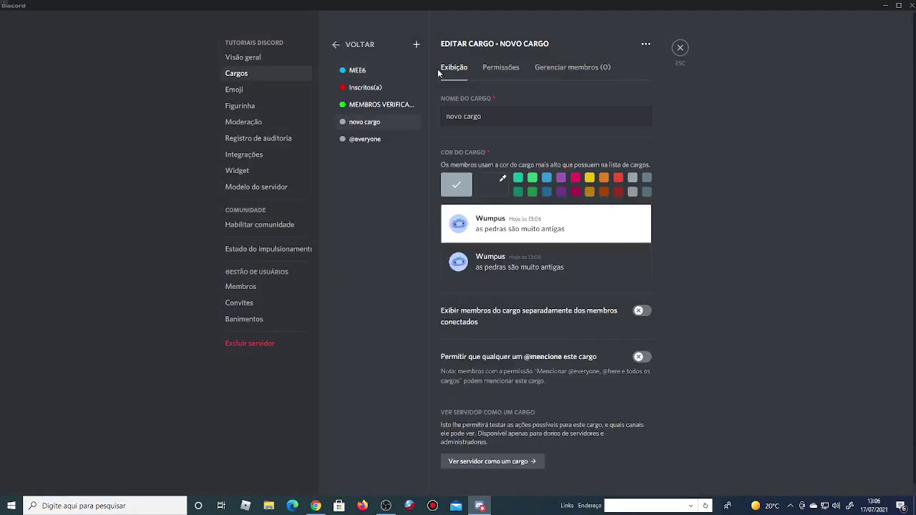
triple_click(524, 112)
key(BackSpace)
text(Mo)
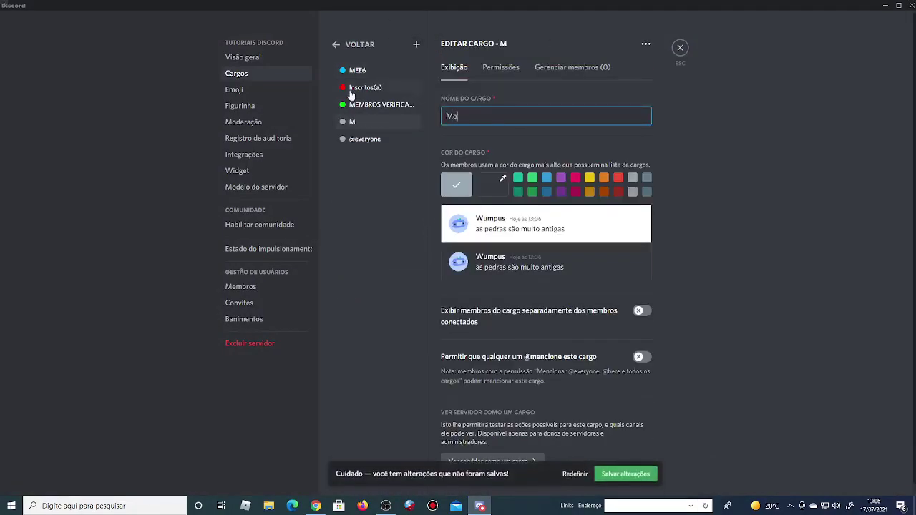
text(derador)
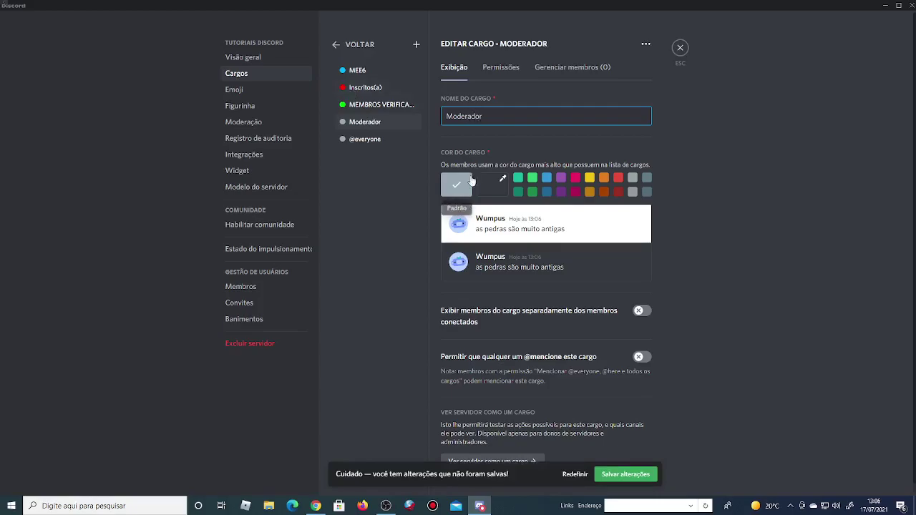
Give the Moderador role the orange colour #ff8d00
click(488, 189)
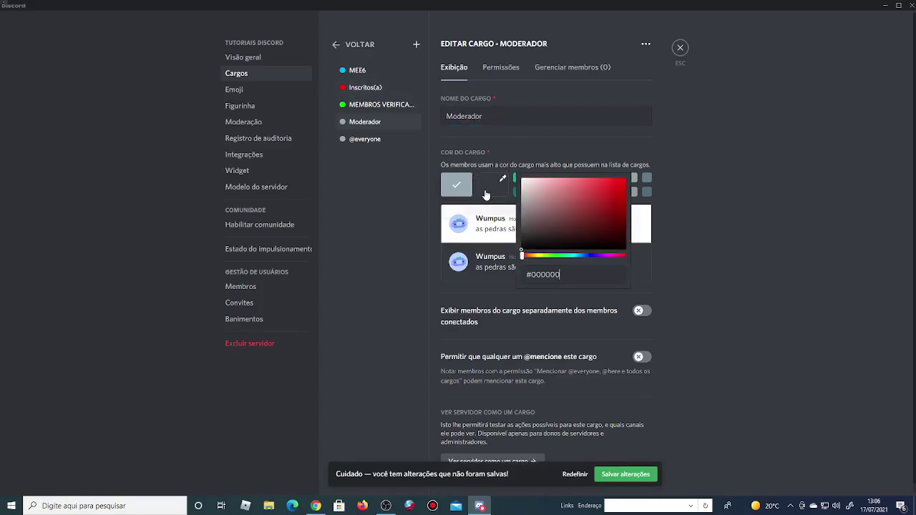
click(528, 257)
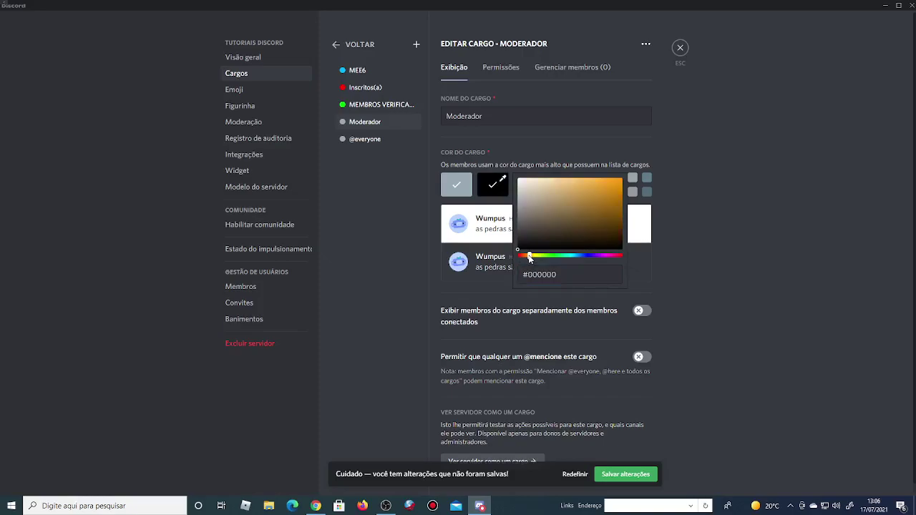
drag(593, 192, 681, 163)
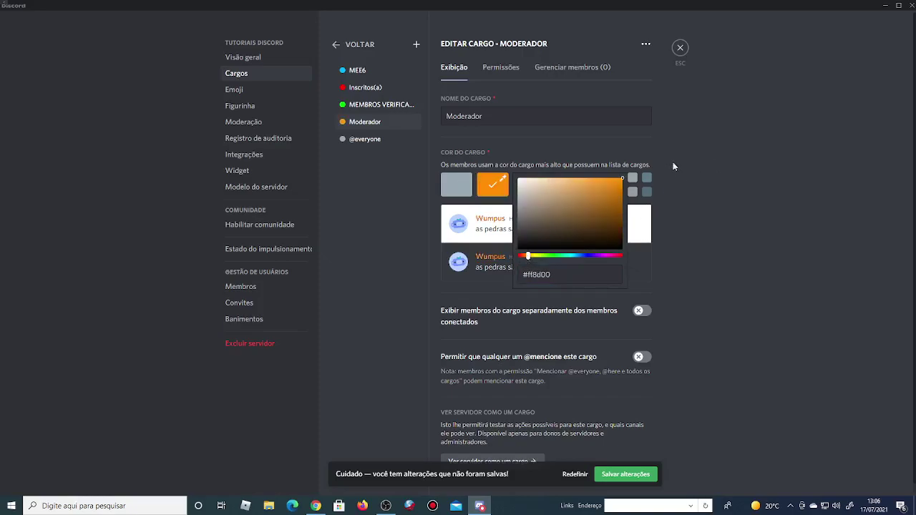
scroll(624, 368, down, 1)
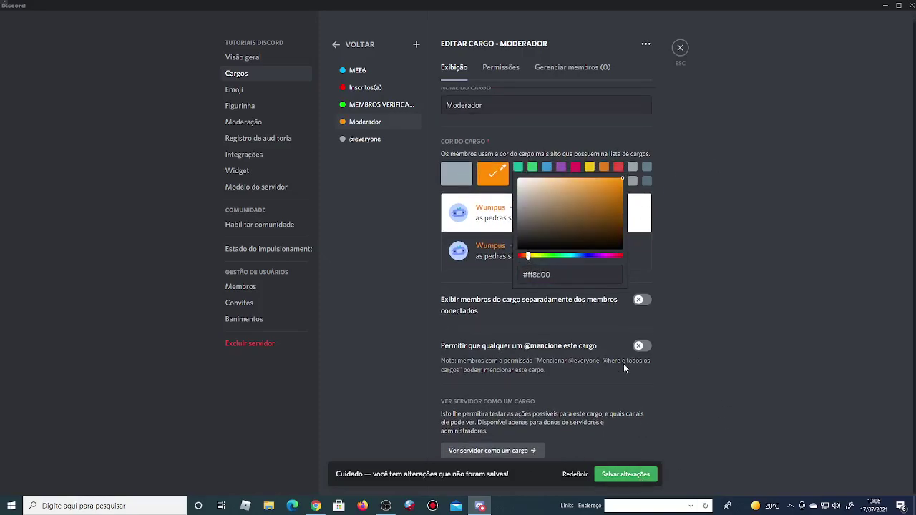
click(674, 424)
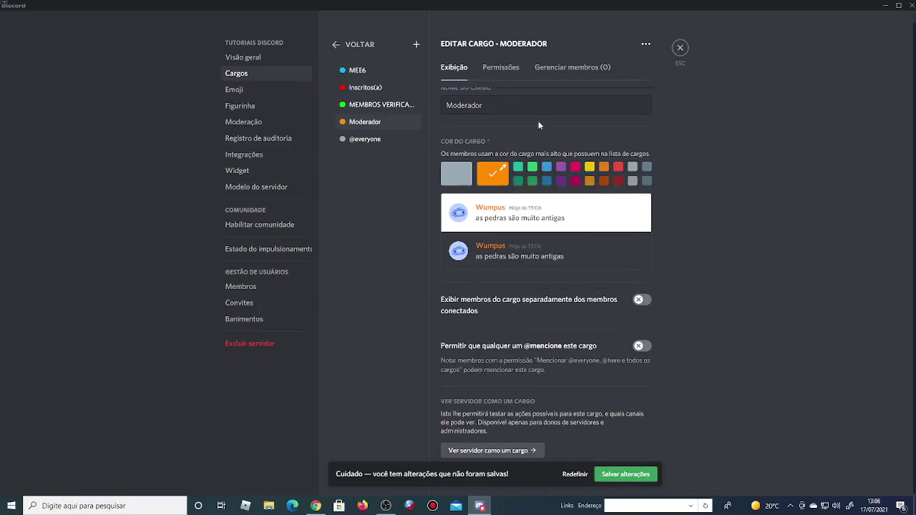
scroll(608, 258, up, 1)
Grant Moderador the Administrator permission, close settings, and return to the MEE6 dashboard
click(515, 77)
scroll(571, 309, down, 20)
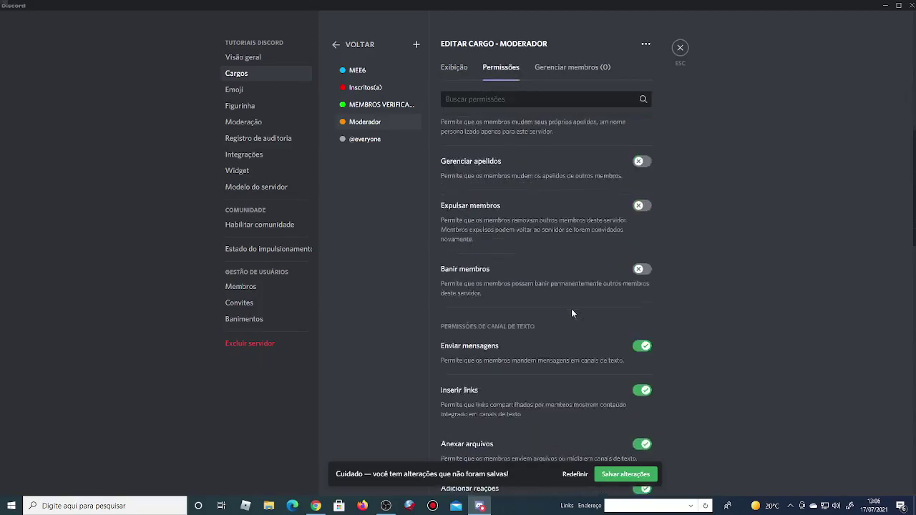
scroll(572, 319, down, 1)
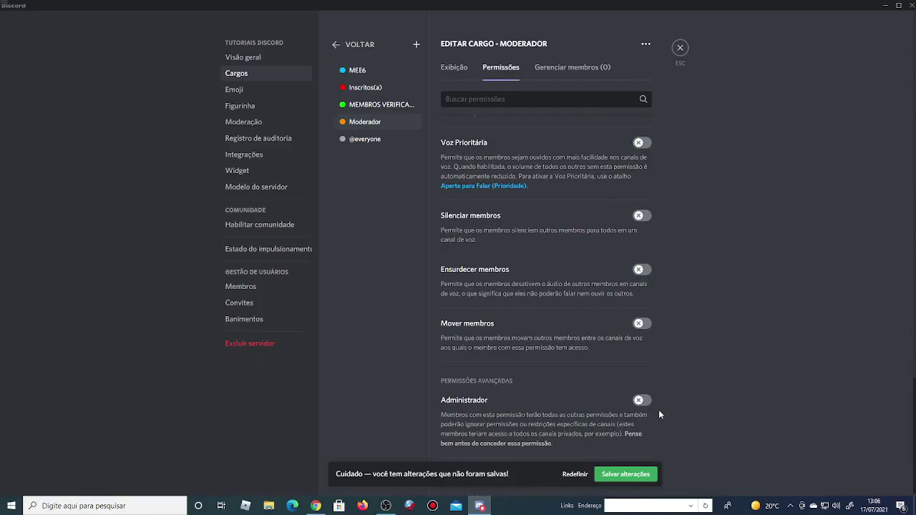
click(642, 400)
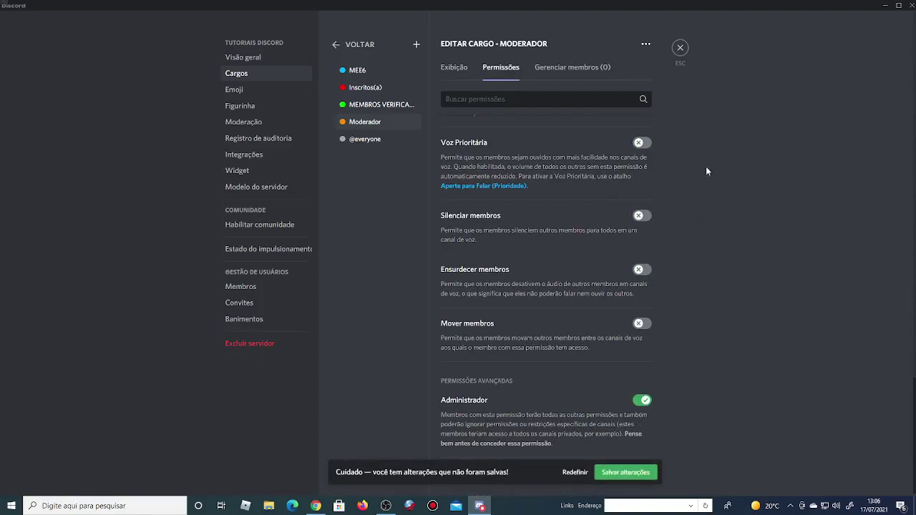
click(679, 49)
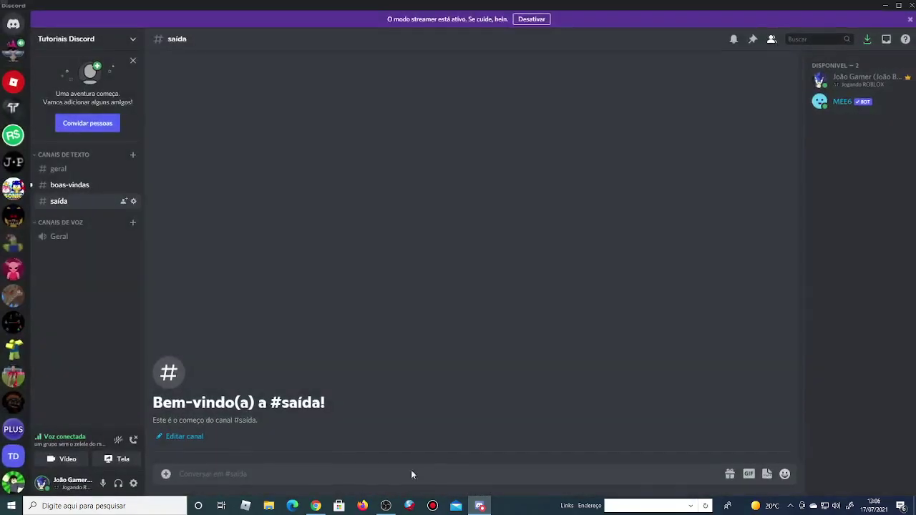
click(316, 506)
Add Moderador as a moderator role in MEE6 and save
click(187, 241)
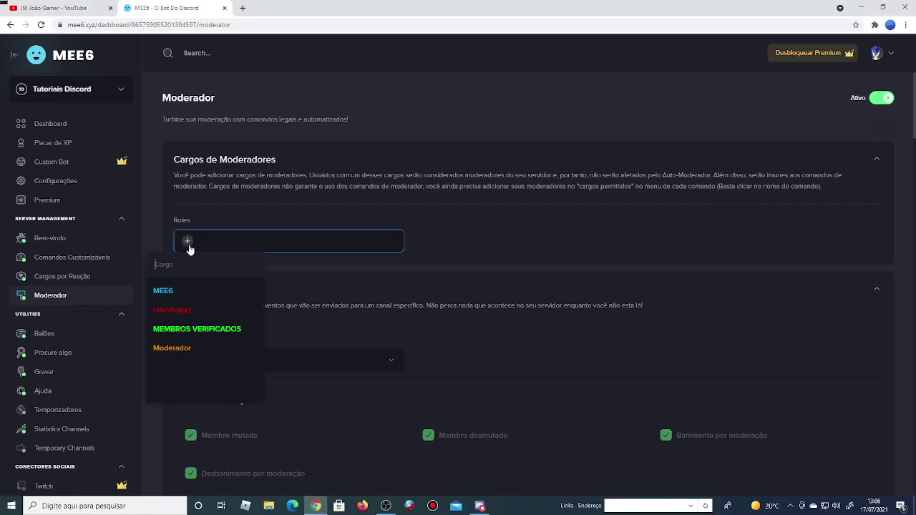
click(193, 350)
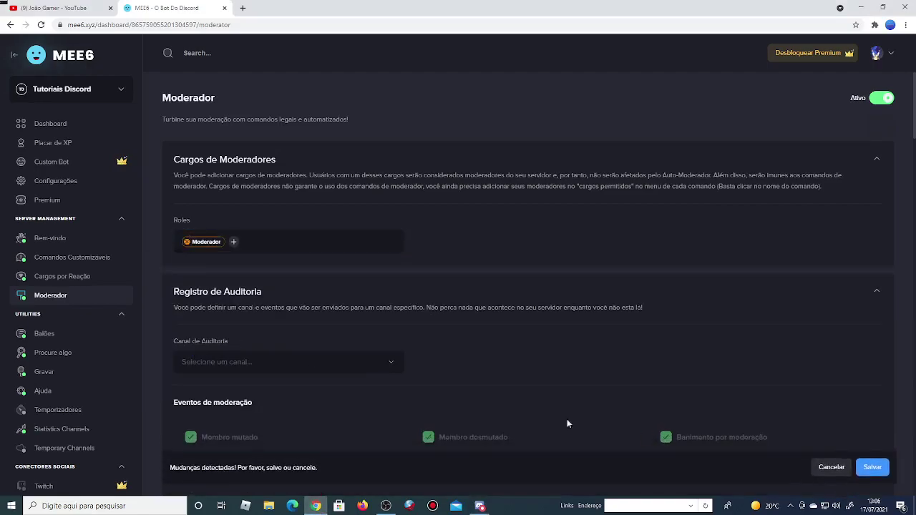
click(885, 475)
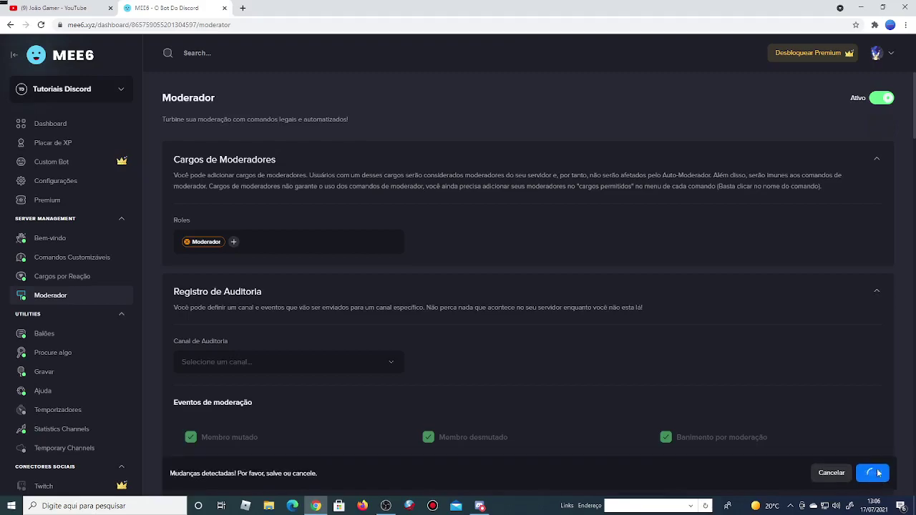
Browse the Canal de Auditoria channel list, then return to Discord
click(353, 364)
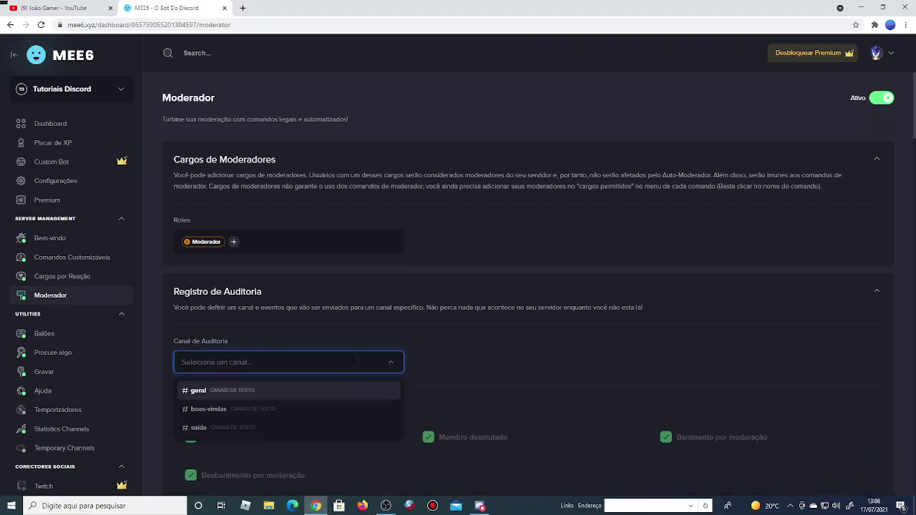
scroll(292, 405, down, 1)
click(479, 506)
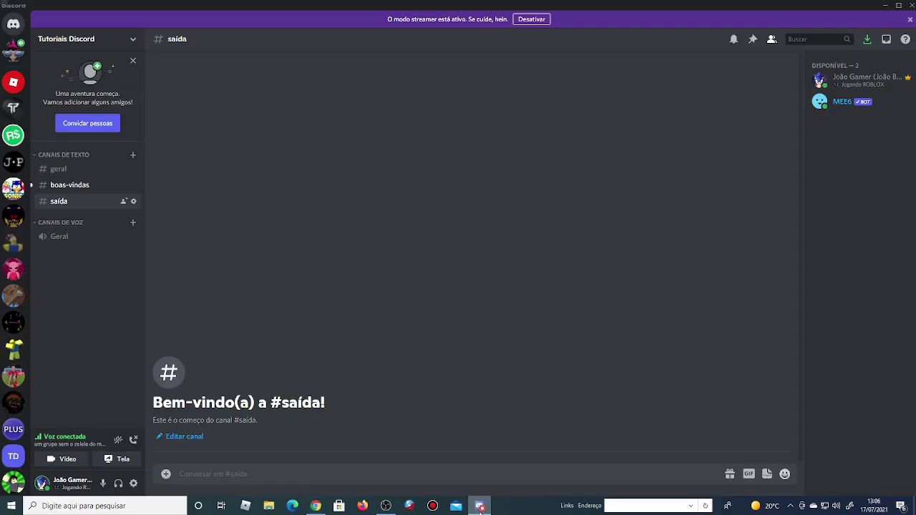
Create a text channel named registro-de-auditoria in the Tutoriais Discord server
click(132, 156)
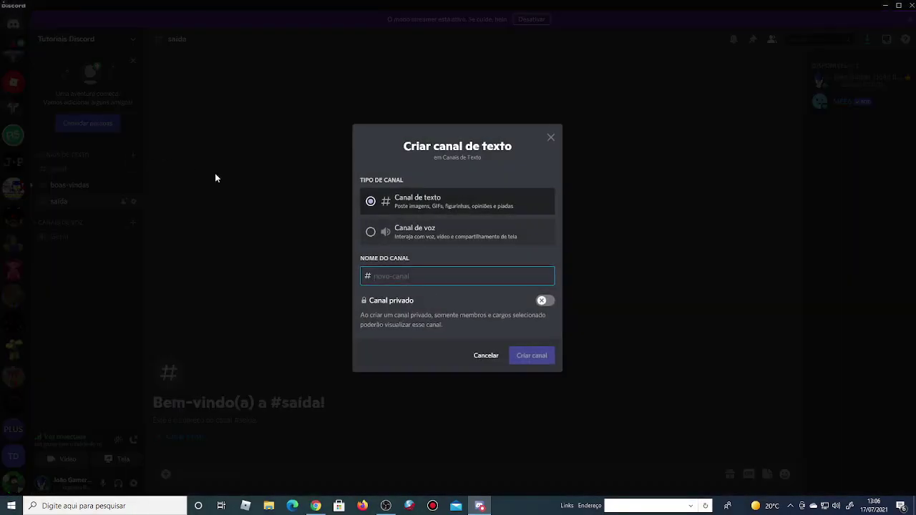
text(registro-de-auditoria)
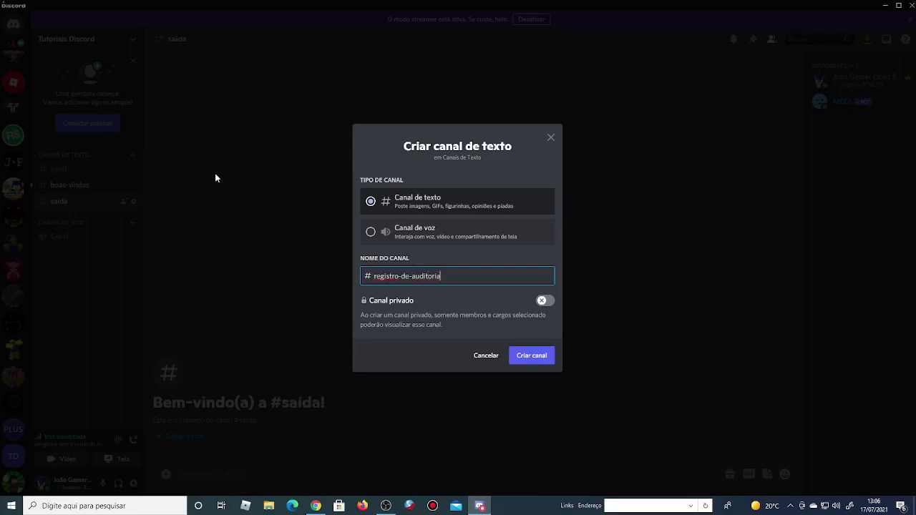
click(532, 356)
Set #registro-de-auditoria as MEE6's audit log channel
click(316, 506)
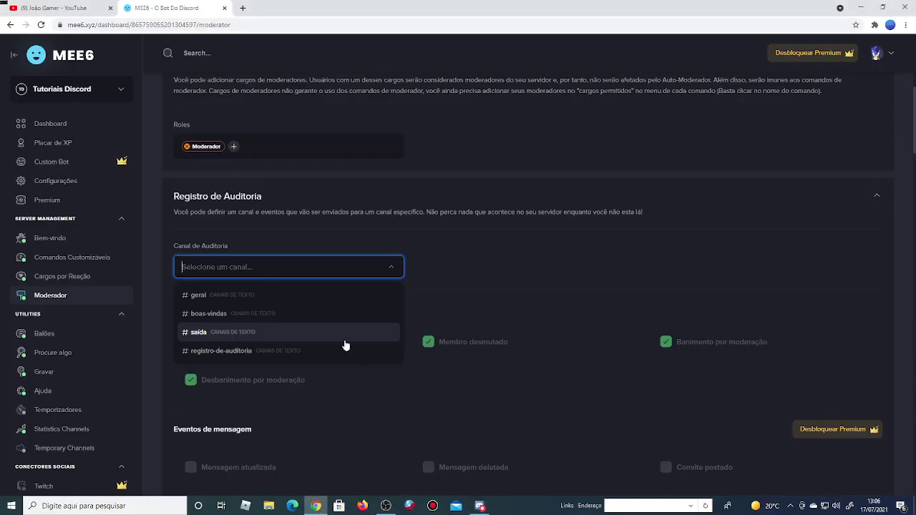
click(288, 351)
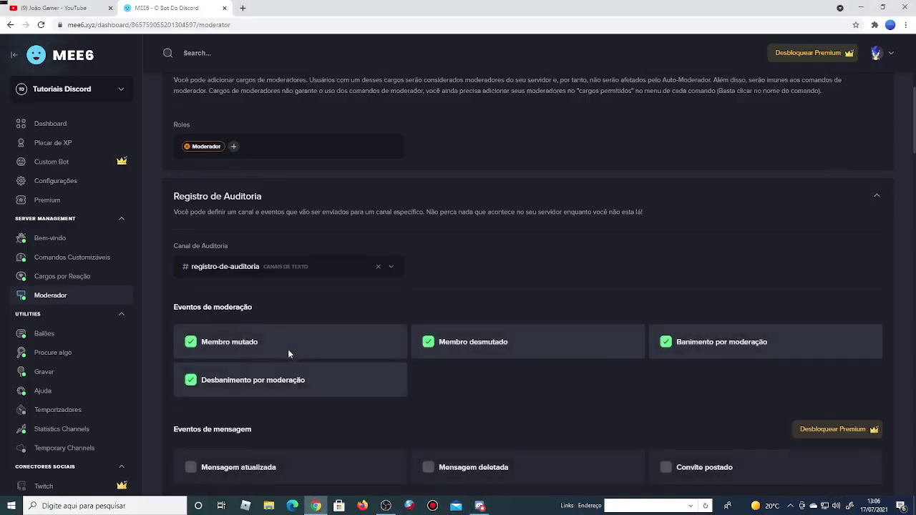
scroll(288, 352, down, 1)
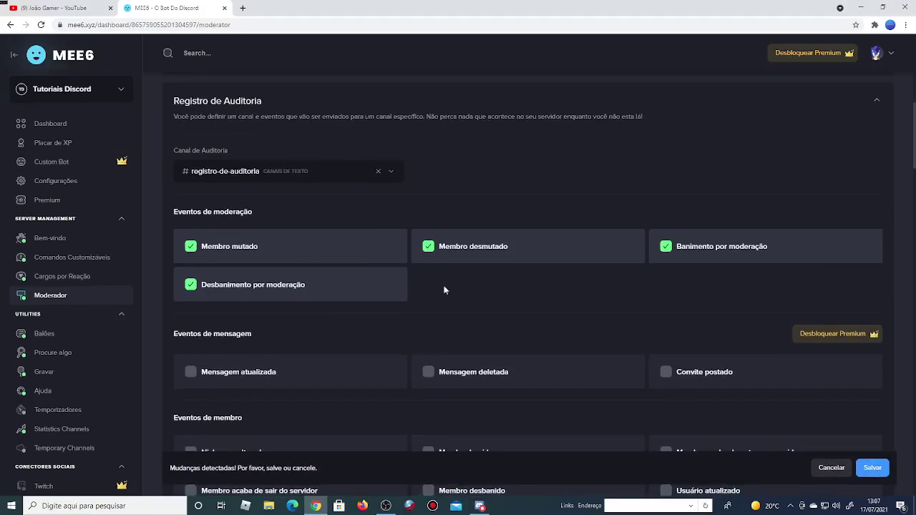
scroll(389, 176, down, 1)
scroll(560, 276, down, 2)
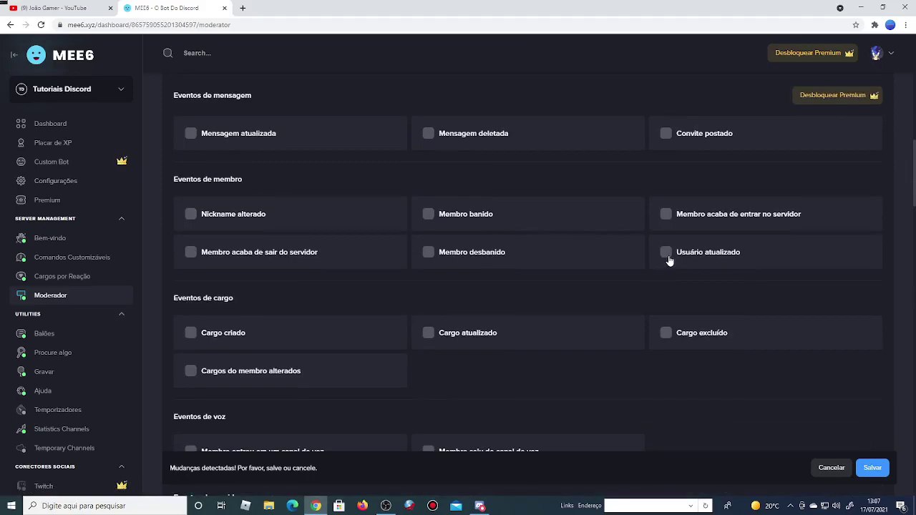
Try logging Usuário atualizado events, then turn that option back off
click(668, 256)
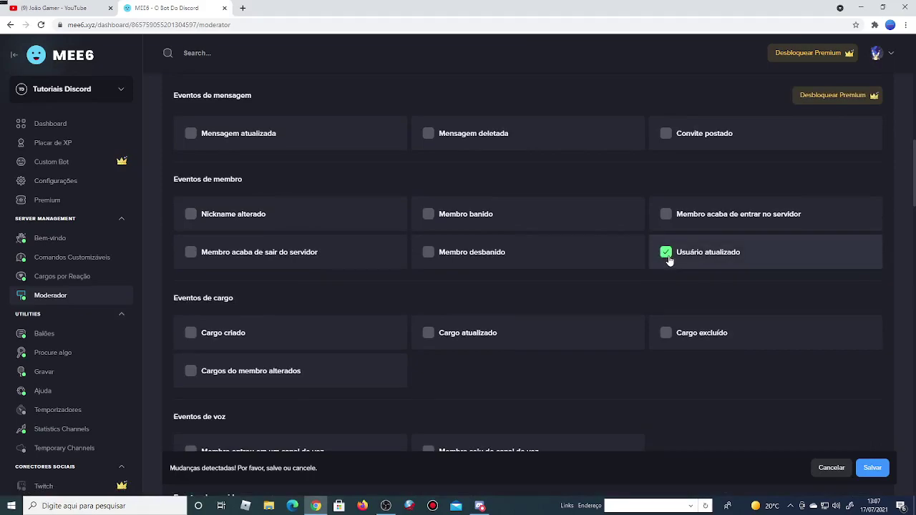
click(668, 253)
scroll(668, 261, up, 1)
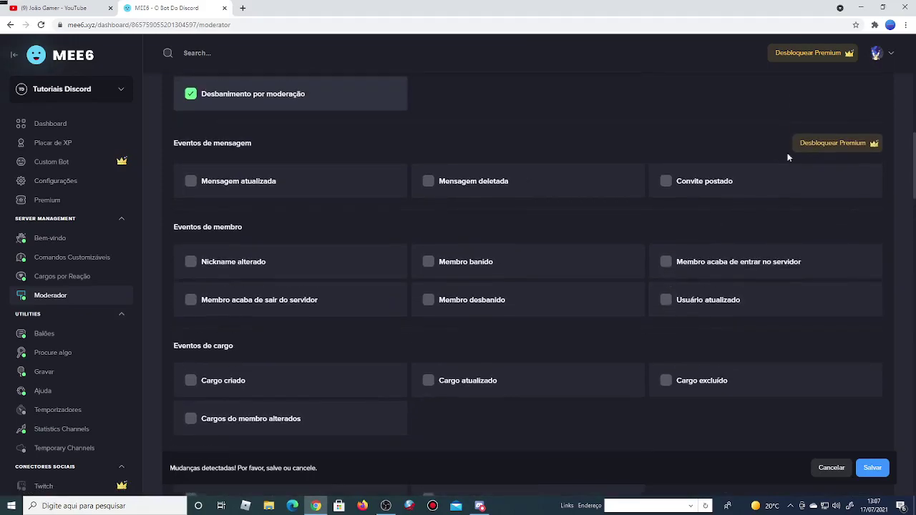
scroll(574, 290, down, 7)
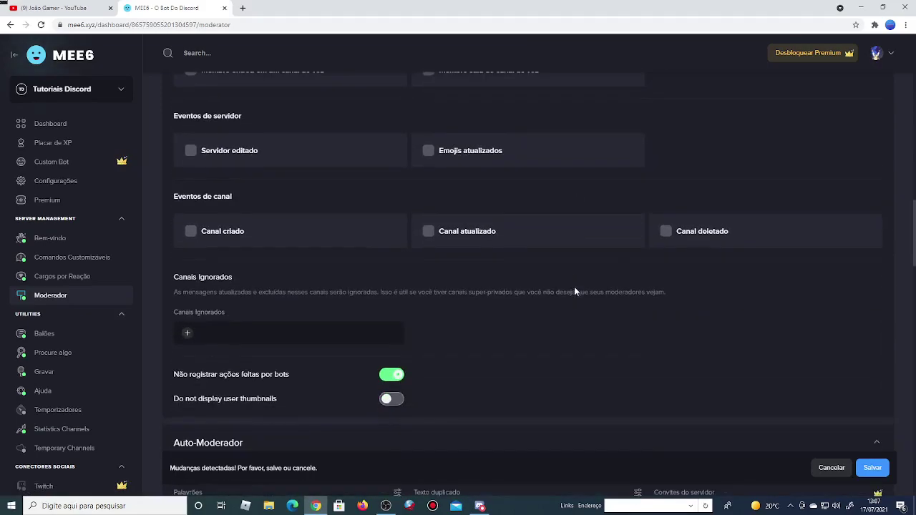
scroll(574, 287, up, 9)
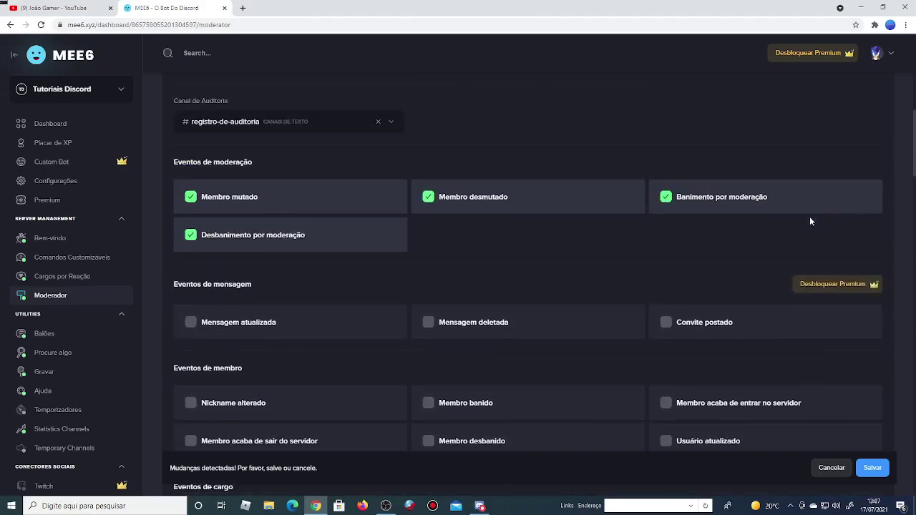
Try logging edited messages and nickname changes, dismiss the Premium offer, and leave both off
click(243, 423)
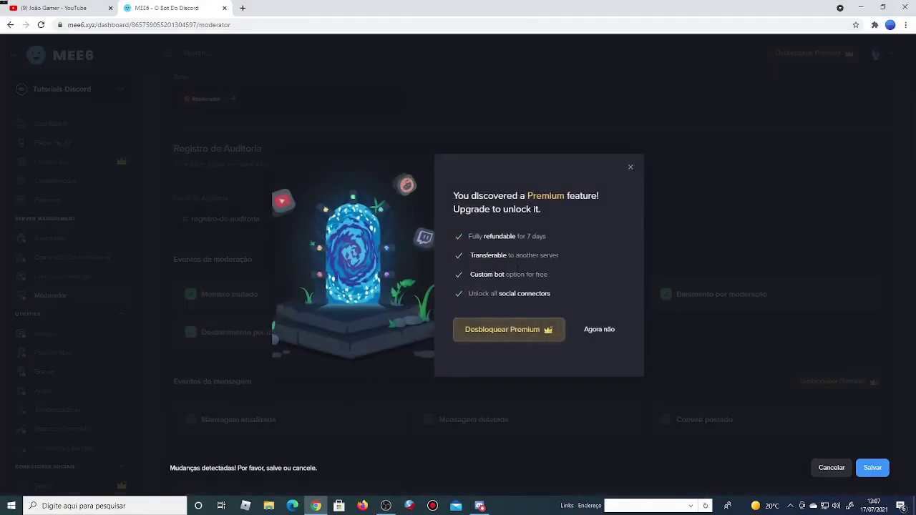
click(630, 169)
scroll(578, 265, down, 3)
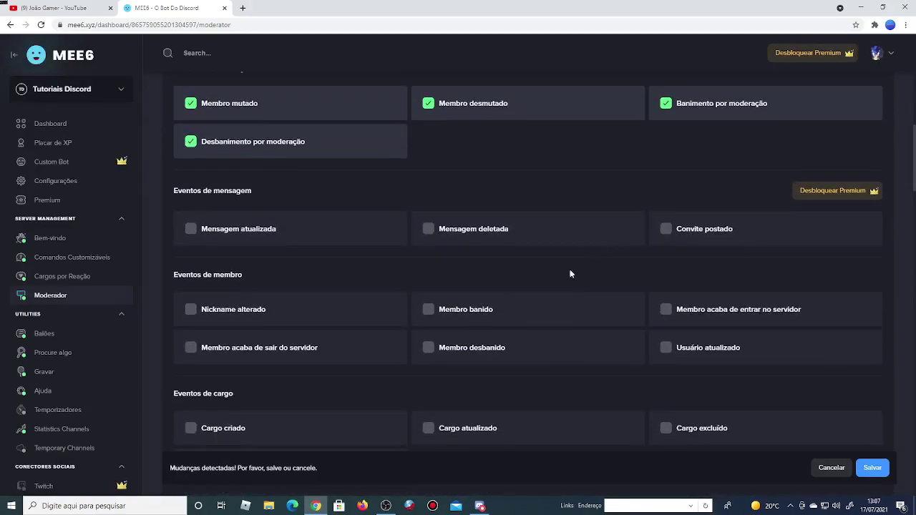
click(214, 313)
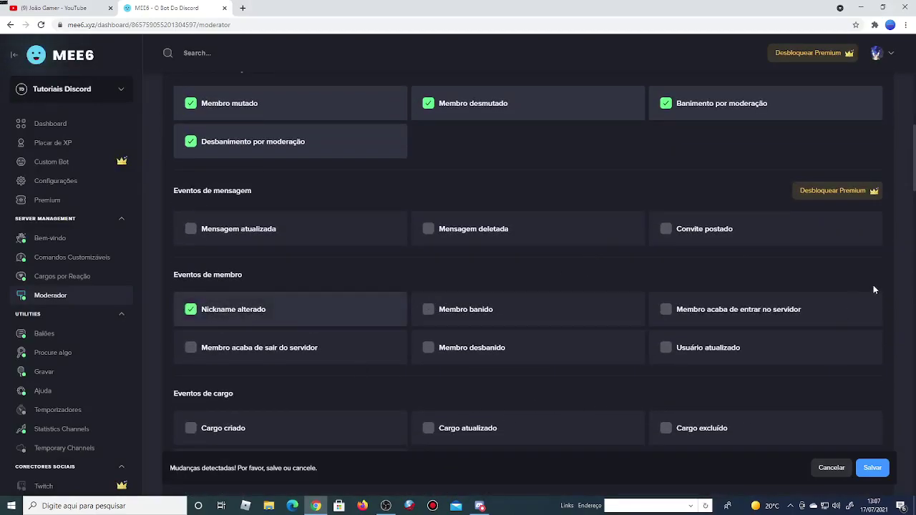
click(189, 308)
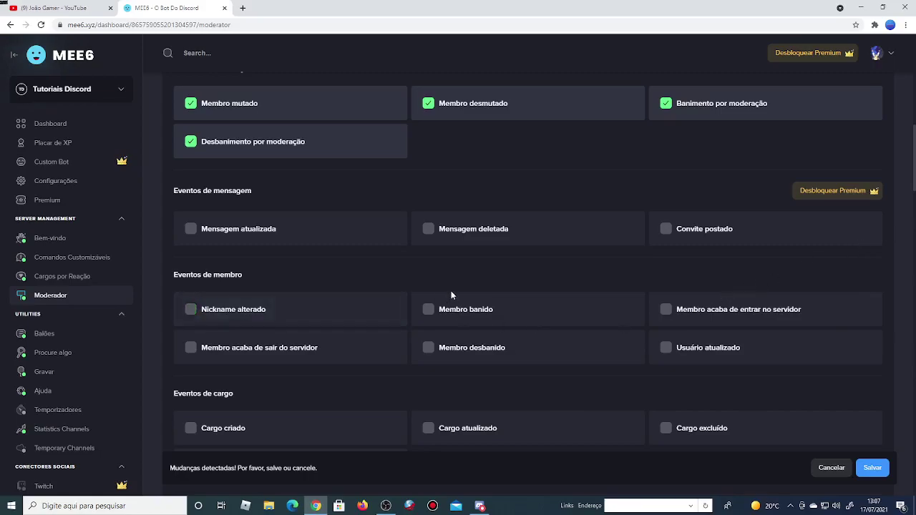
Check the Discord server's own audit log, then save MEE6's audit log settings
click(480, 506)
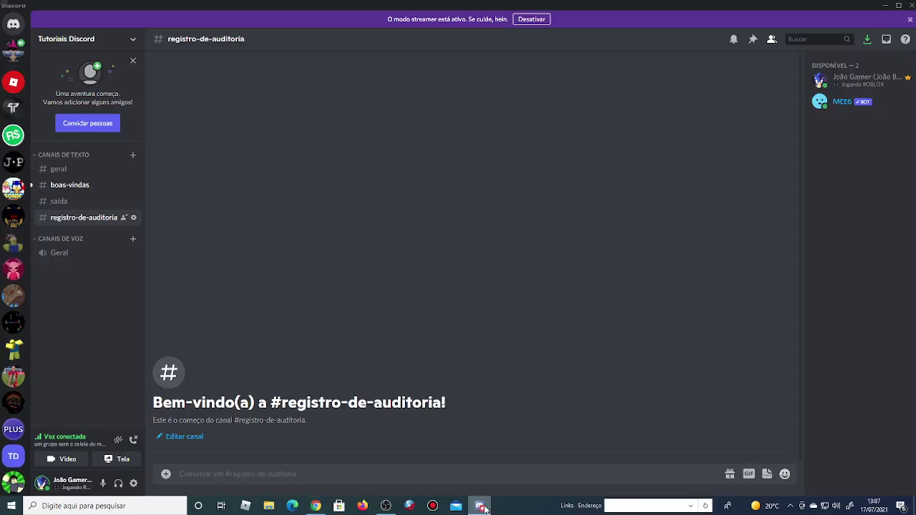
click(135, 39)
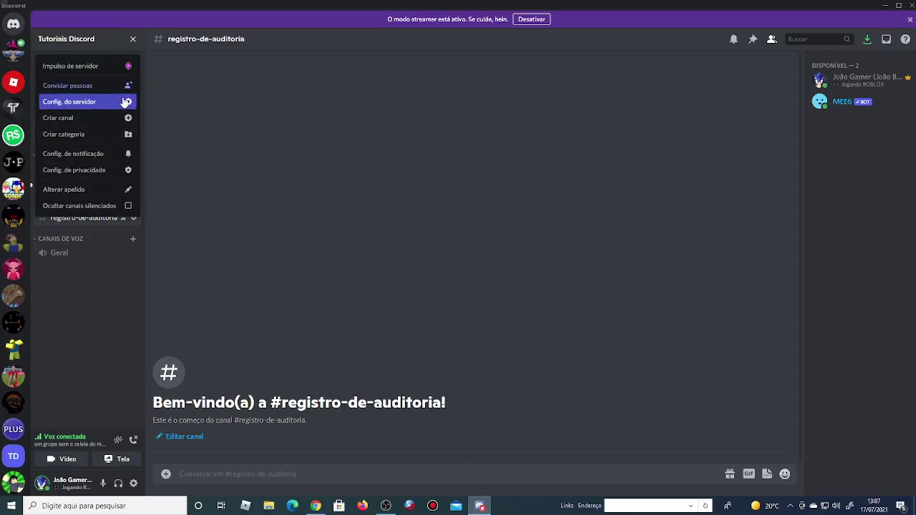
click(123, 99)
click(267, 139)
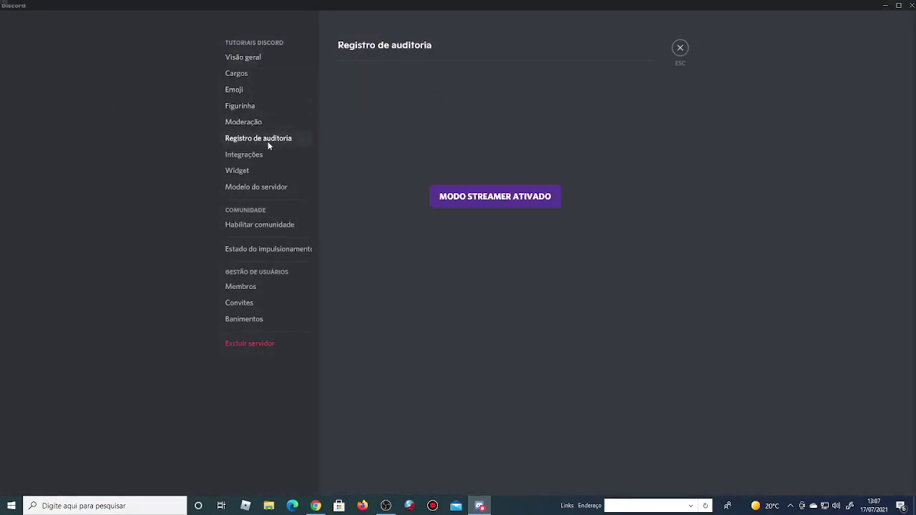
click(680, 47)
click(316, 506)
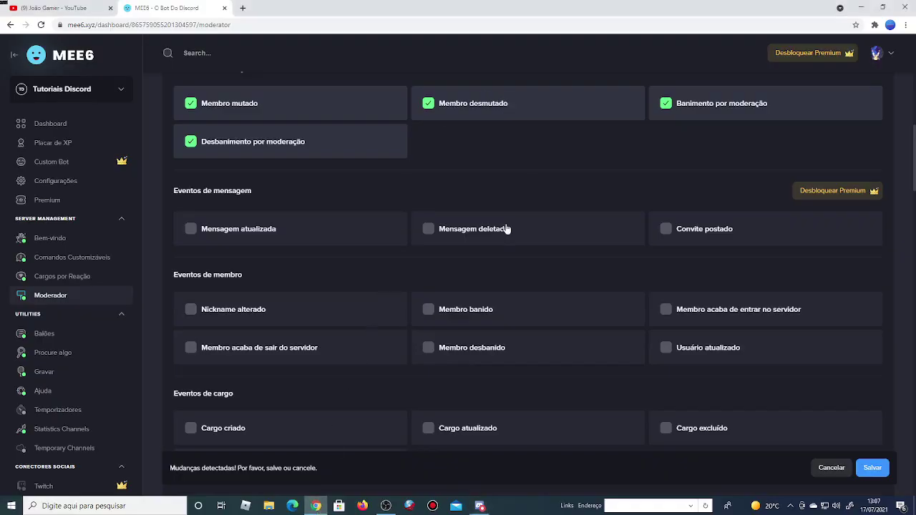
click(872, 468)
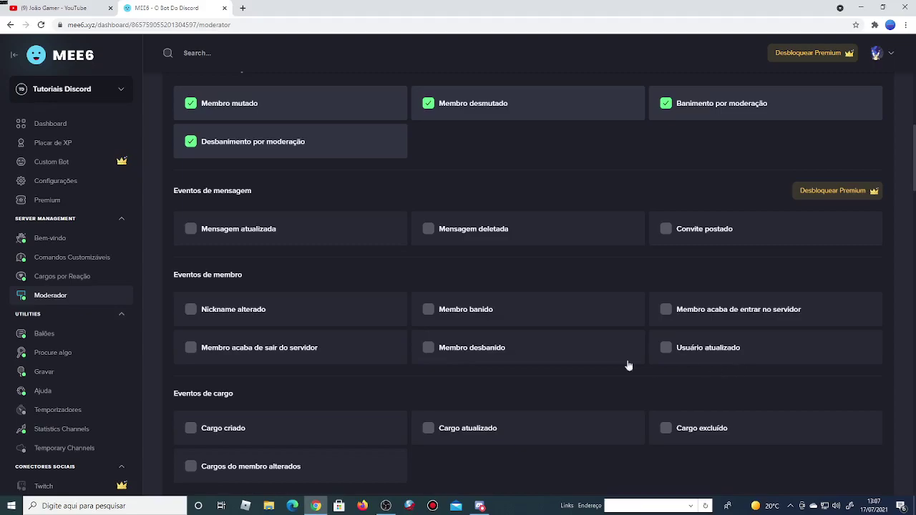
Return to the MEE6 plugin gallery and open the Balões plugin under Utilities
click(41, 130)
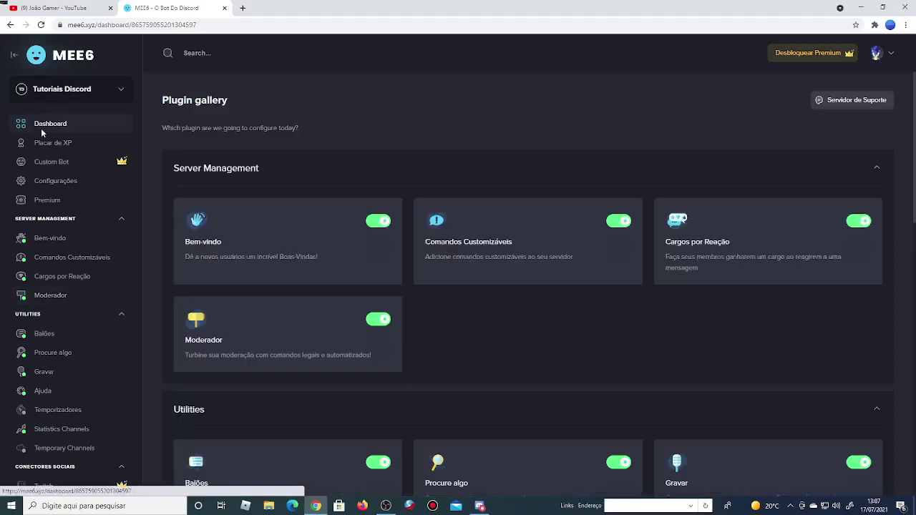
scroll(332, 204, down, 3)
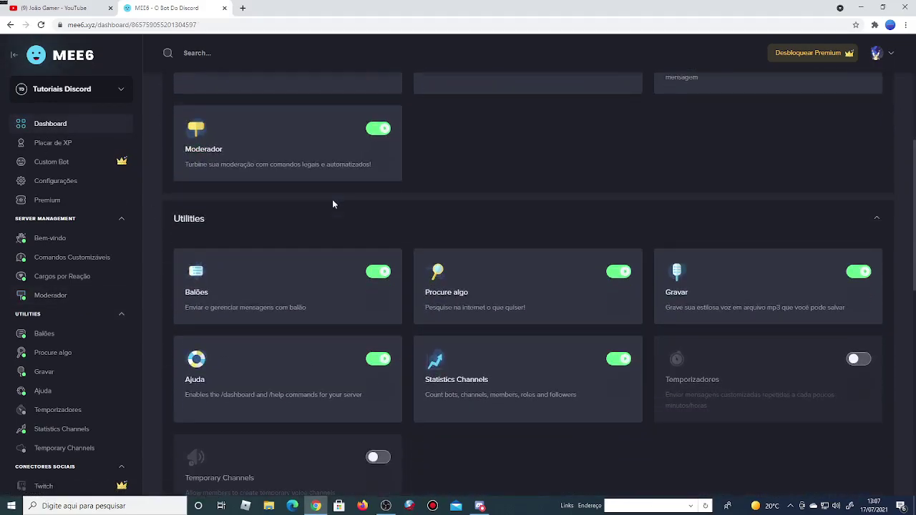
scroll(374, 253, down, 1)
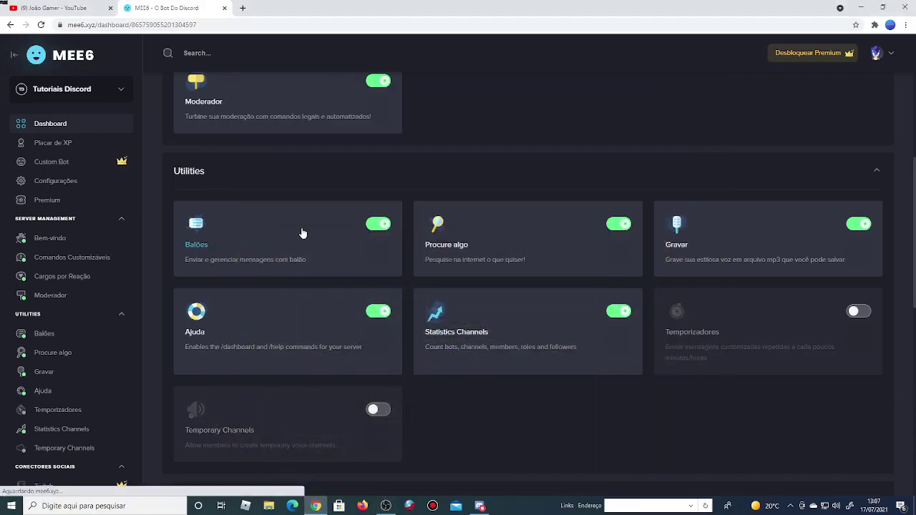
click(302, 233)
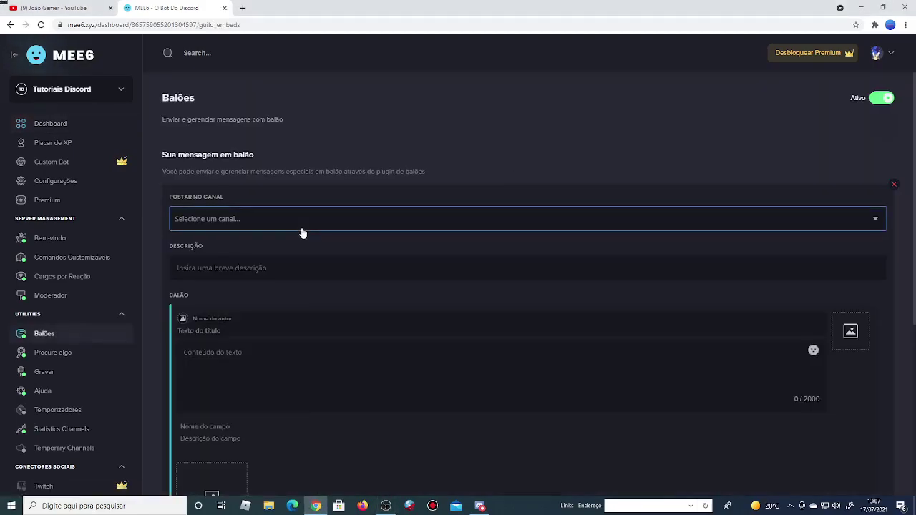
Set the Balões message to post in #geral, then go to the Procure algo page
scroll(301, 232, down, 3)
scroll(351, 246, up, 2)
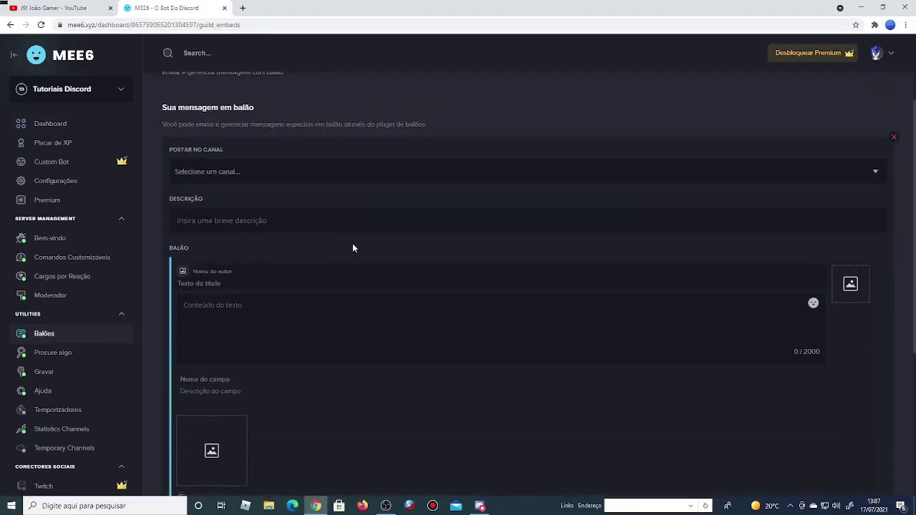
click(399, 172)
click(401, 179)
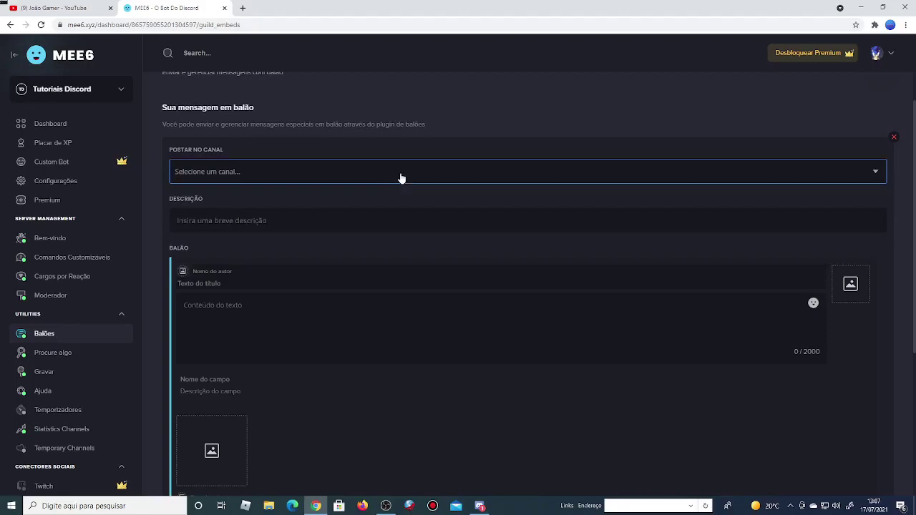
scroll(401, 178, up, 1)
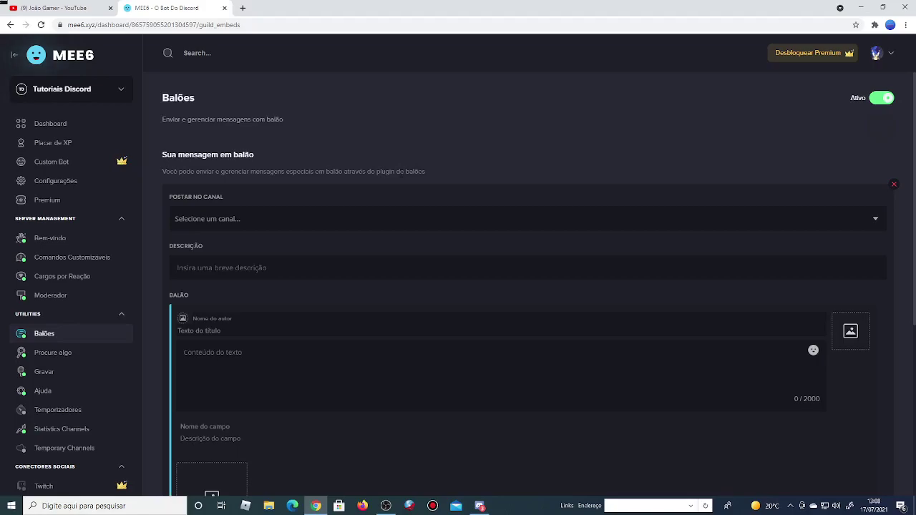
click(507, 218)
scroll(293, 286, down, 1)
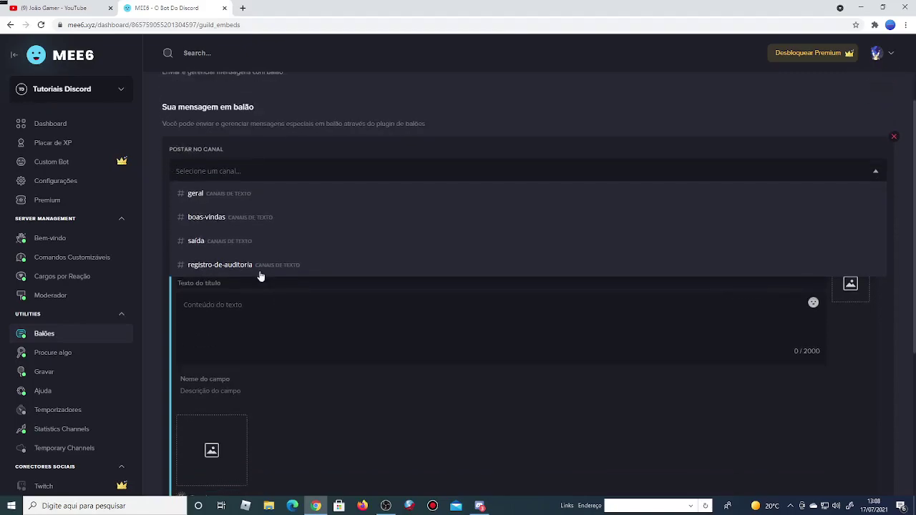
click(263, 196)
click(284, 222)
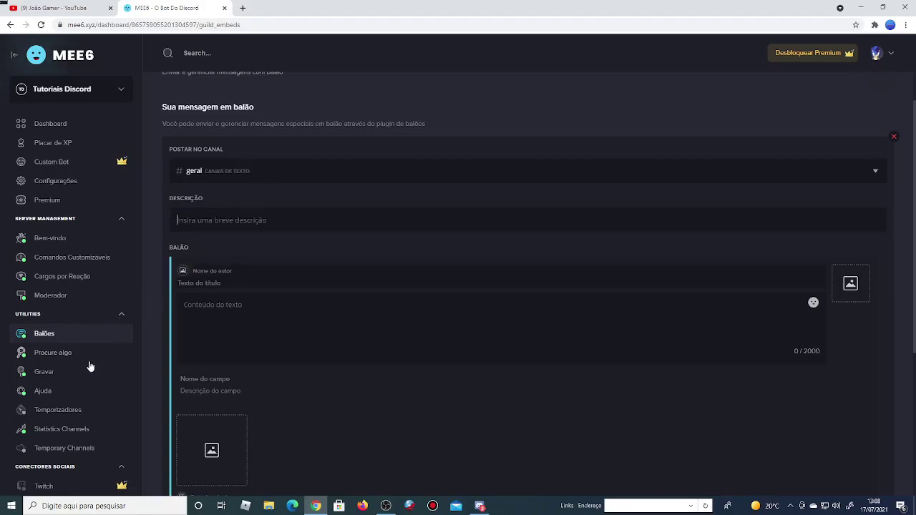
click(53, 354)
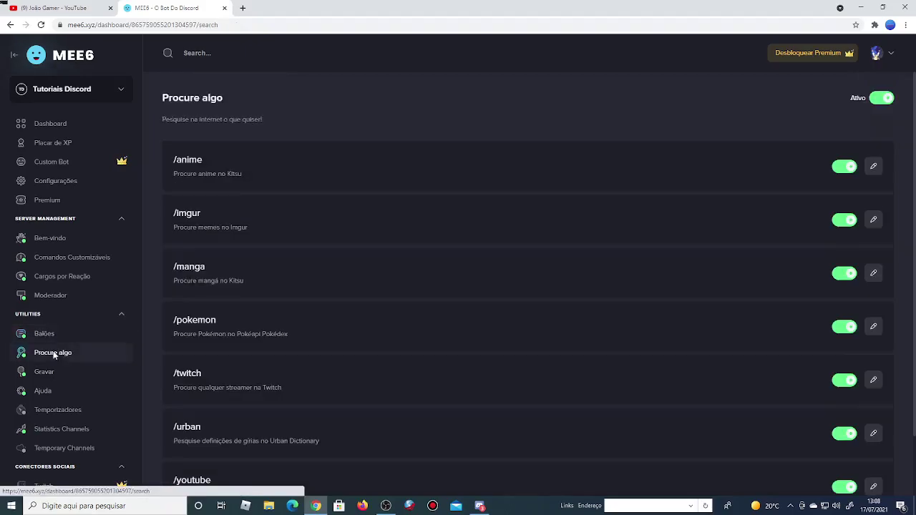
Glance at the group DM, then return to the Tutoriais Discord server's #registro-de-auditoria
click(479, 506)
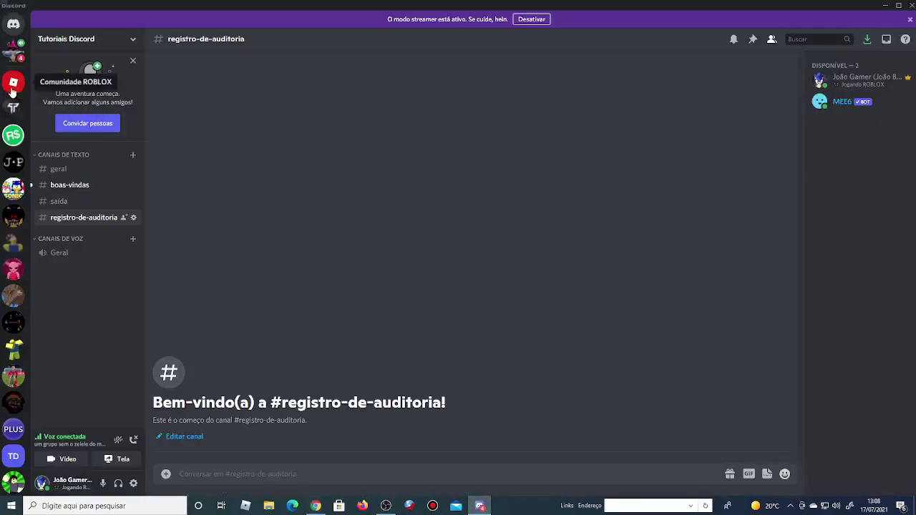
click(14, 51)
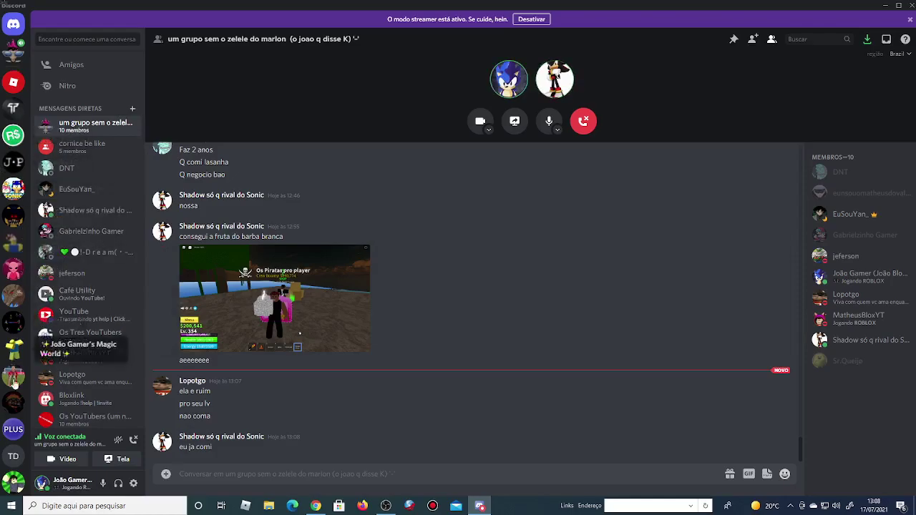
click(6, 461)
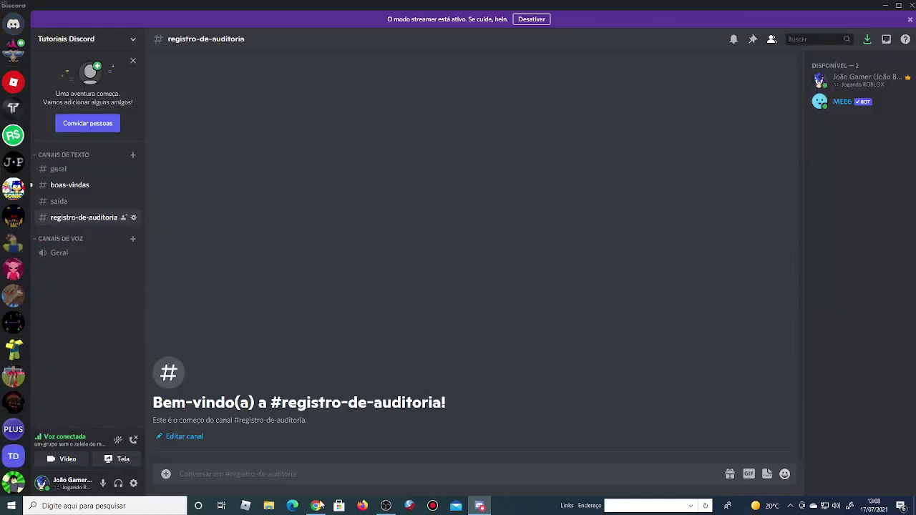
click(315, 505)
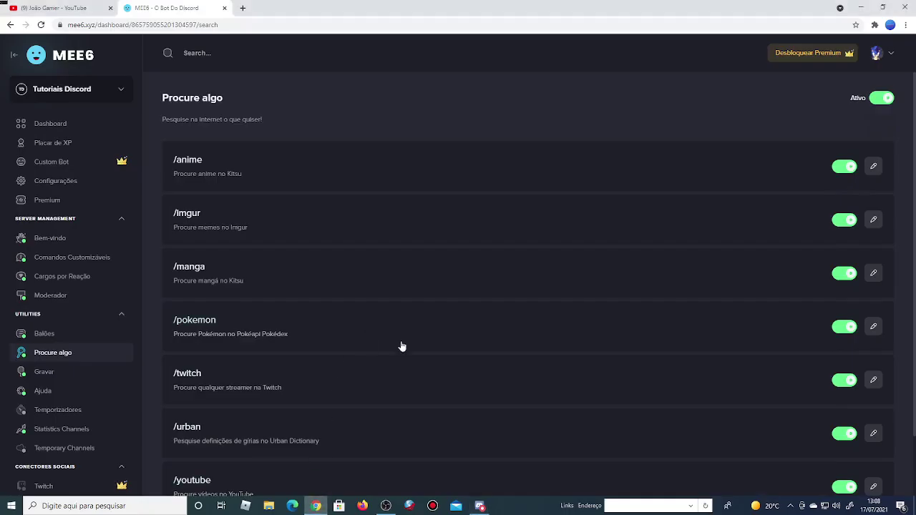
click(478, 506)
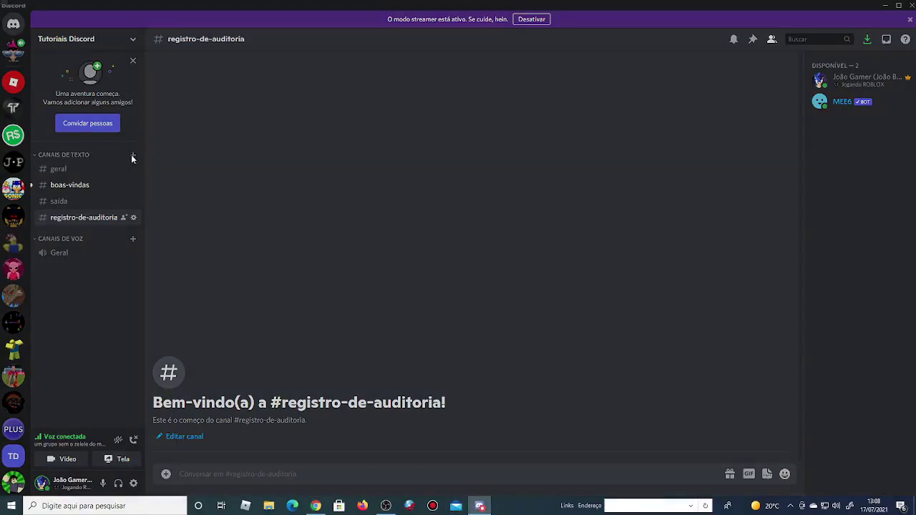
Create a #search-anime text channel in Discord, then bring MEE6's Procure algo page back
click(132, 155)
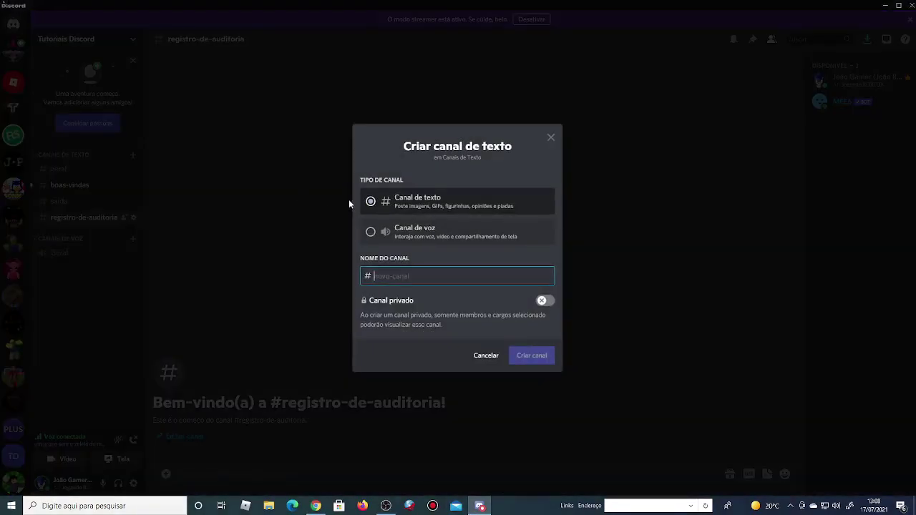
text(search-an)
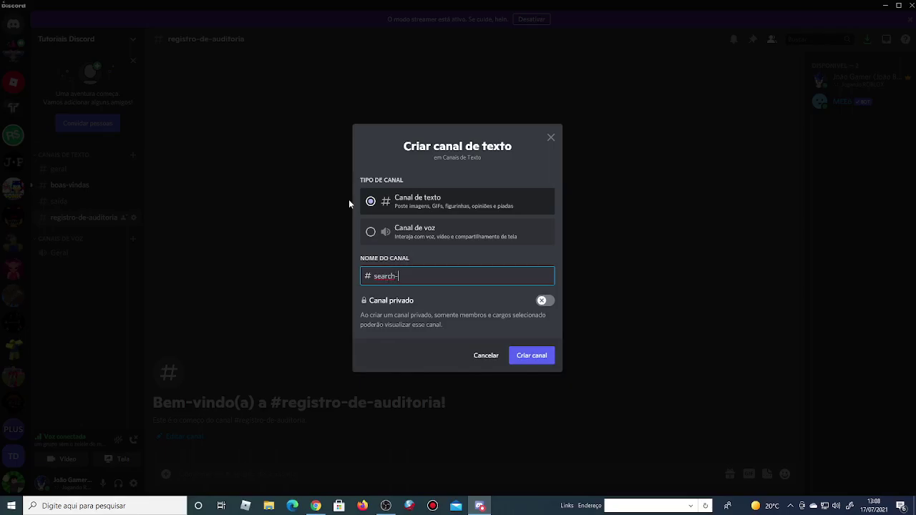
text(ime)
click(531, 356)
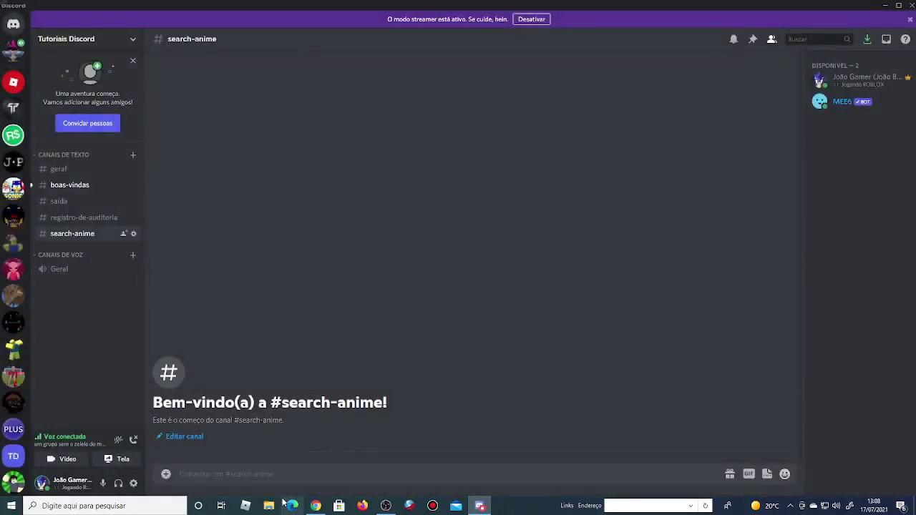
click(316, 506)
scroll(378, 398, down, 1)
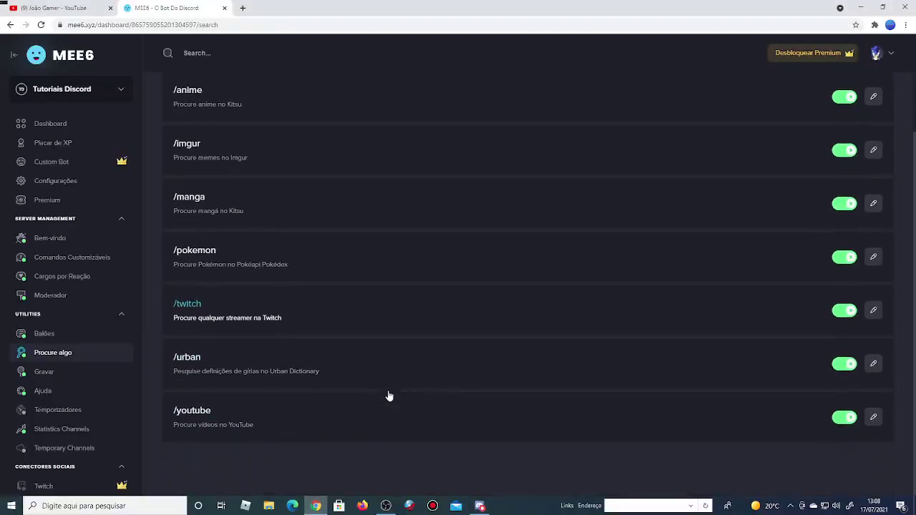
scroll(340, 420, up, 1)
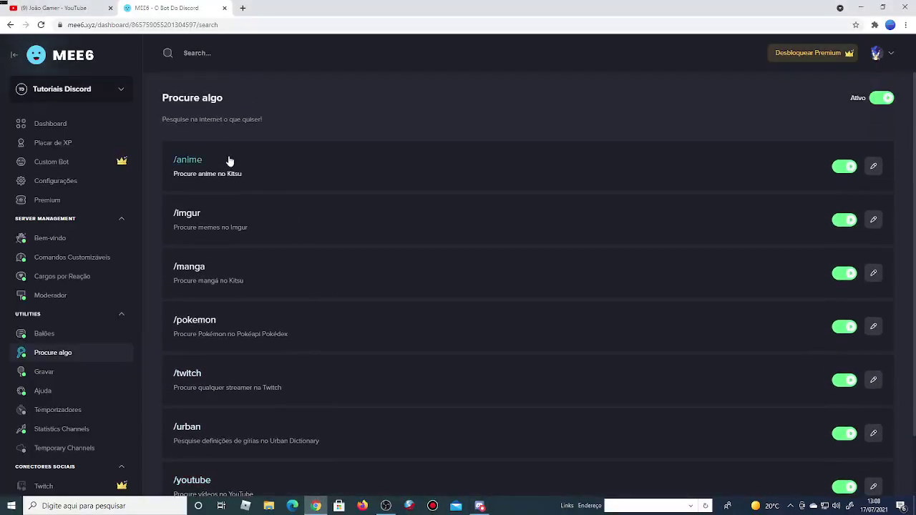
click(873, 166)
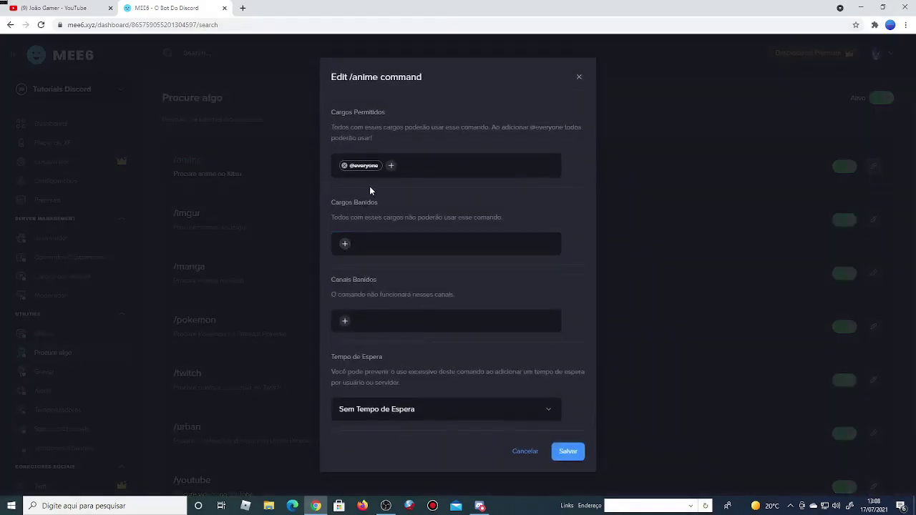
click(344, 244)
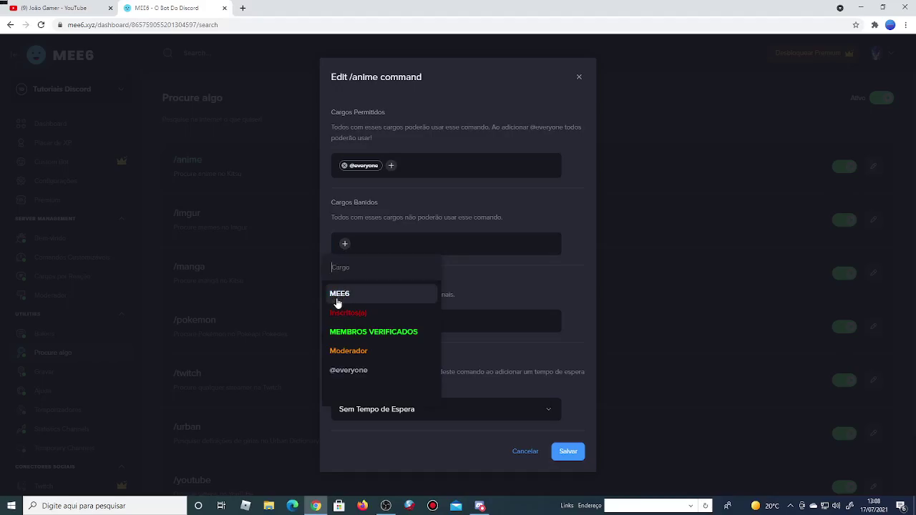
click(486, 319)
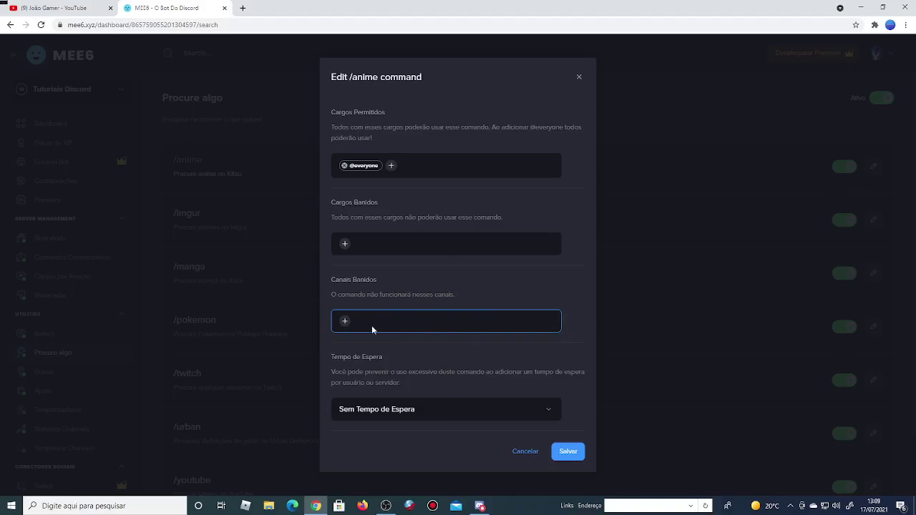
click(344, 322)
click(570, 453)
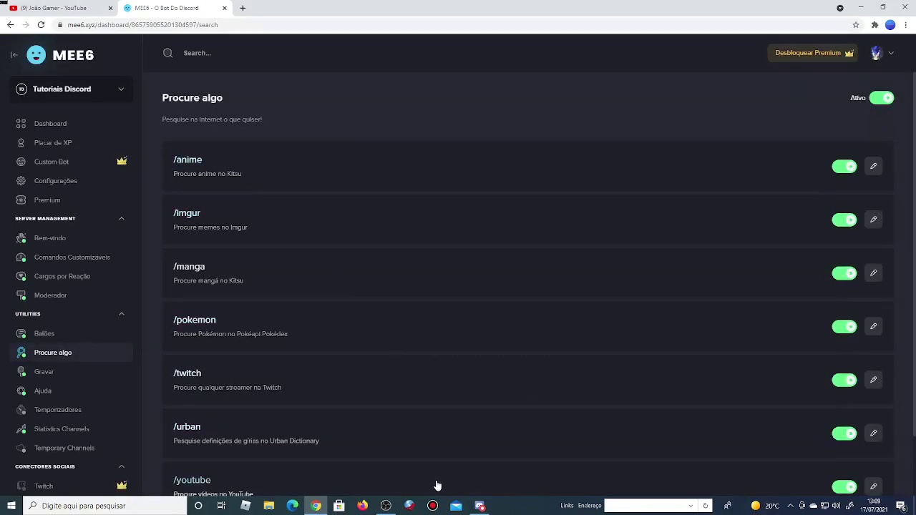
Run /anime with Dragon Ball in #search-anime and mark the reply as read
click(479, 506)
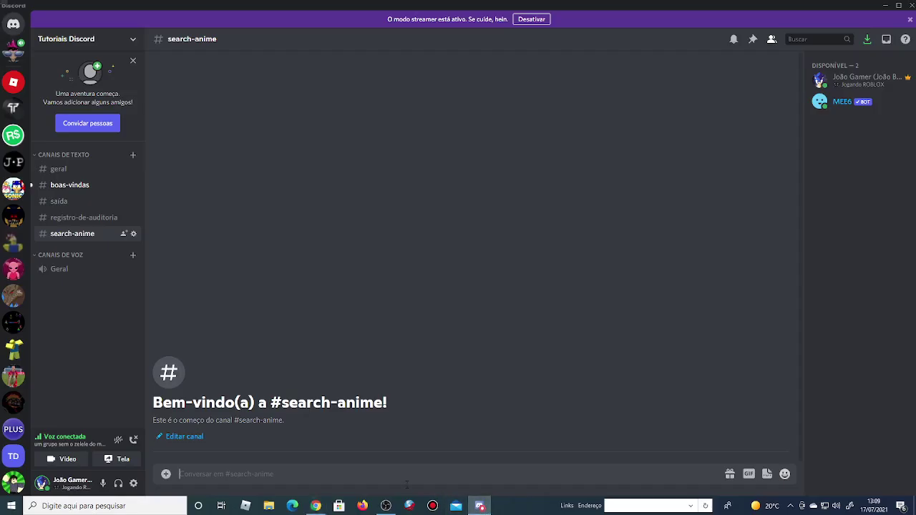
text(/anime)
key(Tab)
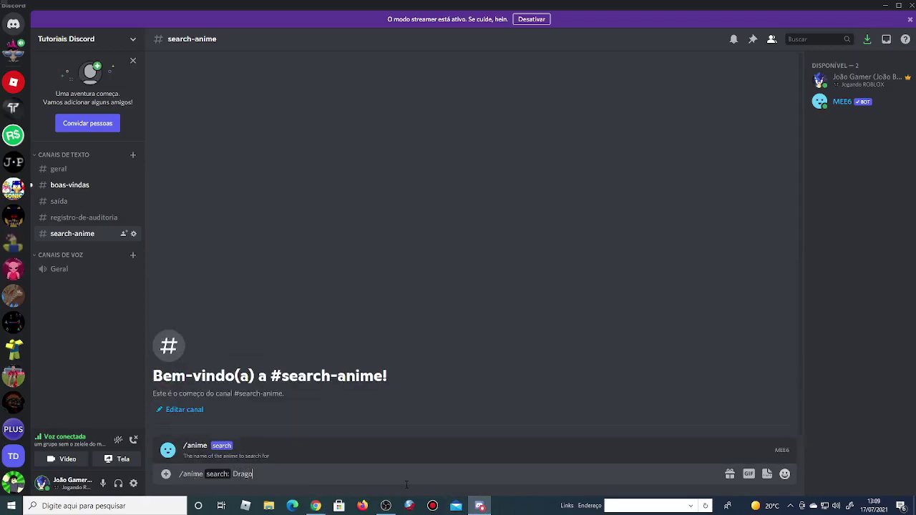
text(Dragon Ball)
key(Return)
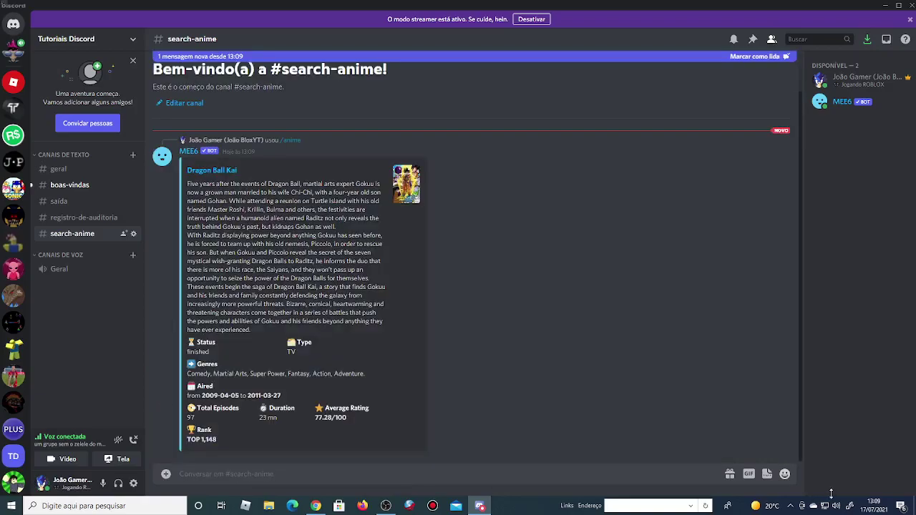
click(755, 56)
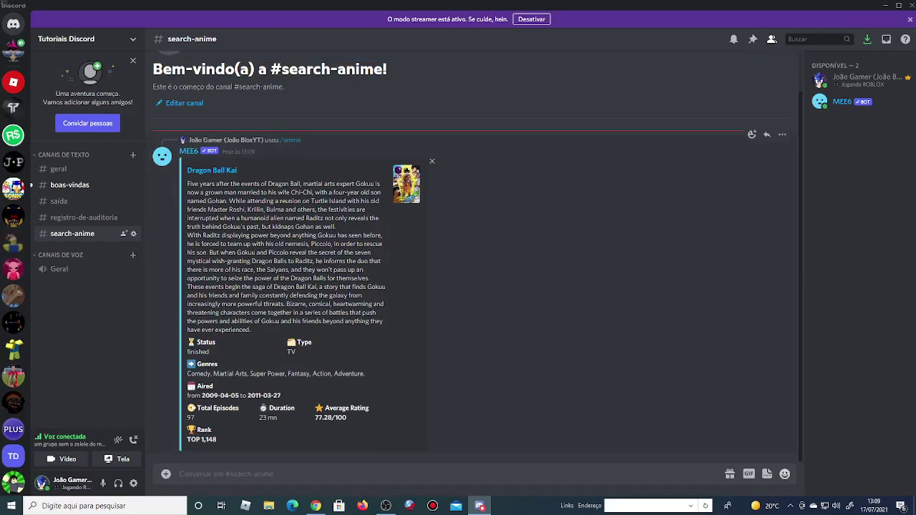
Run /anime again with naruto and mark the reply as read
text(/)
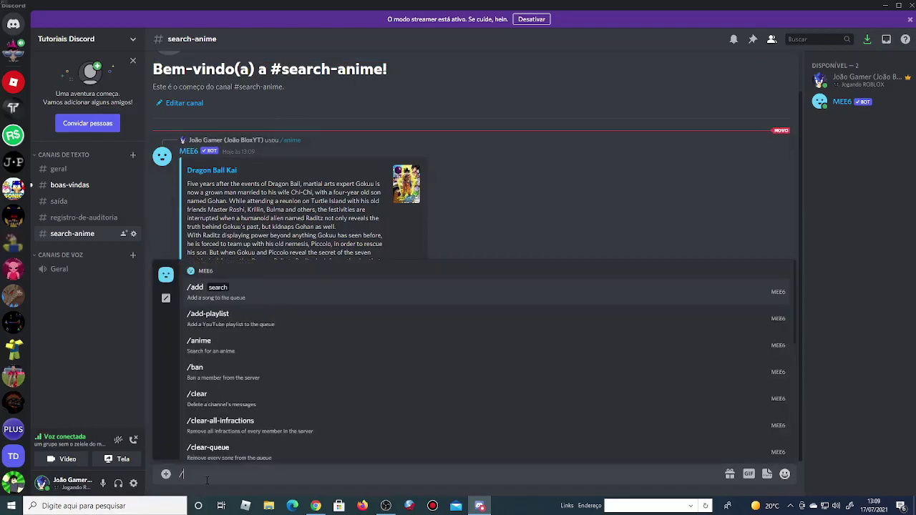
text(a)
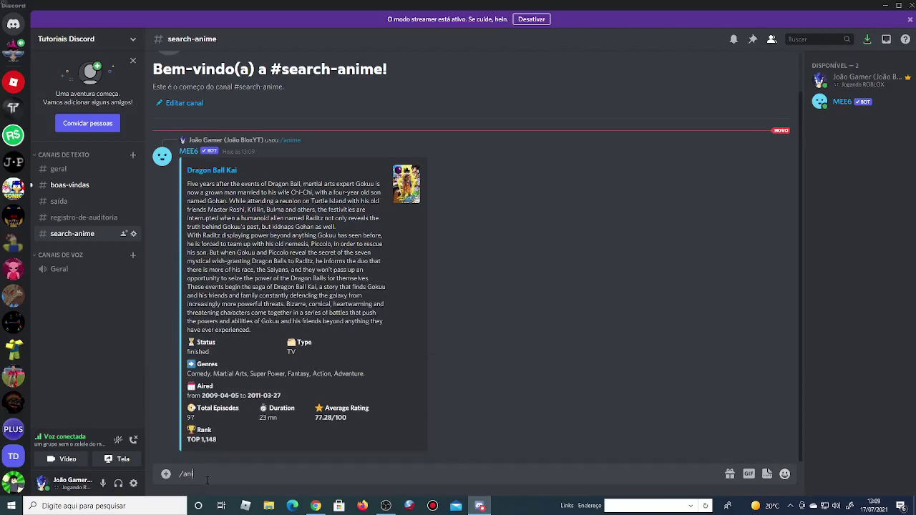
text(n)
key(Tab)
text(naruto)
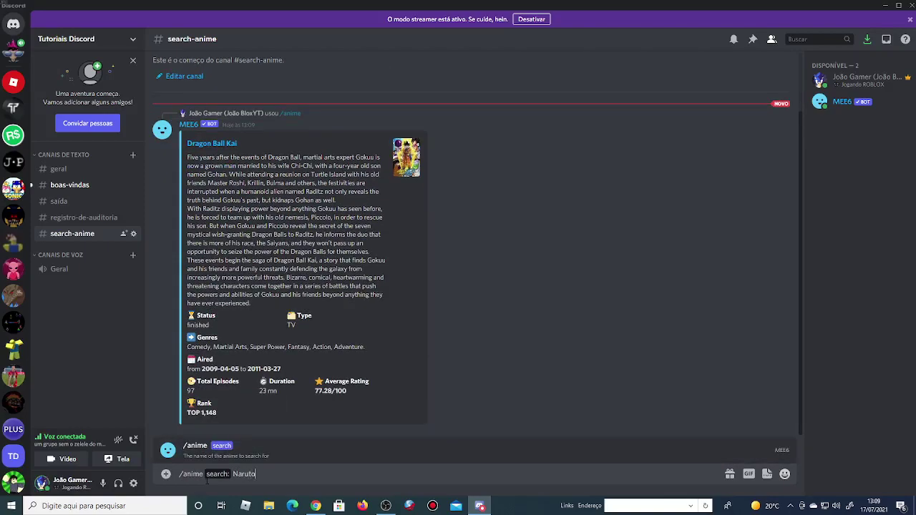
key(Return)
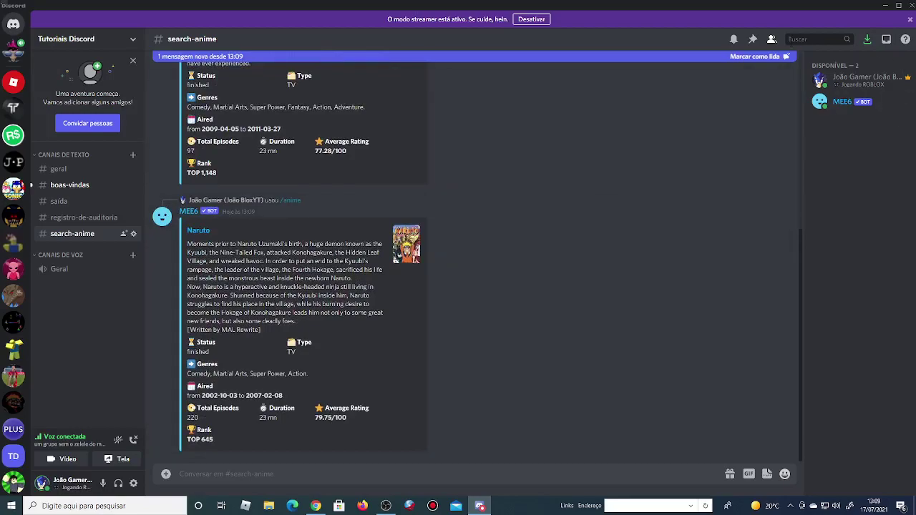
click(757, 56)
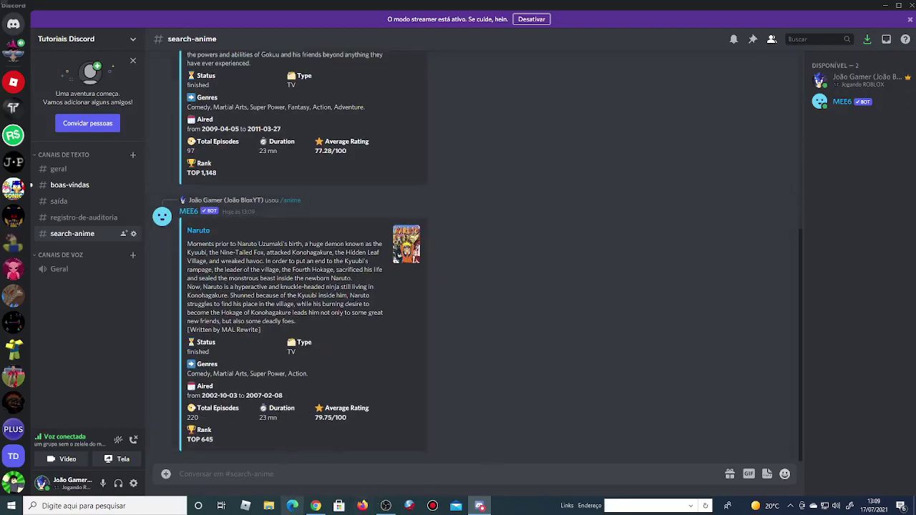
mouse_move(316, 508)
scroll(286, 350, up, 3)
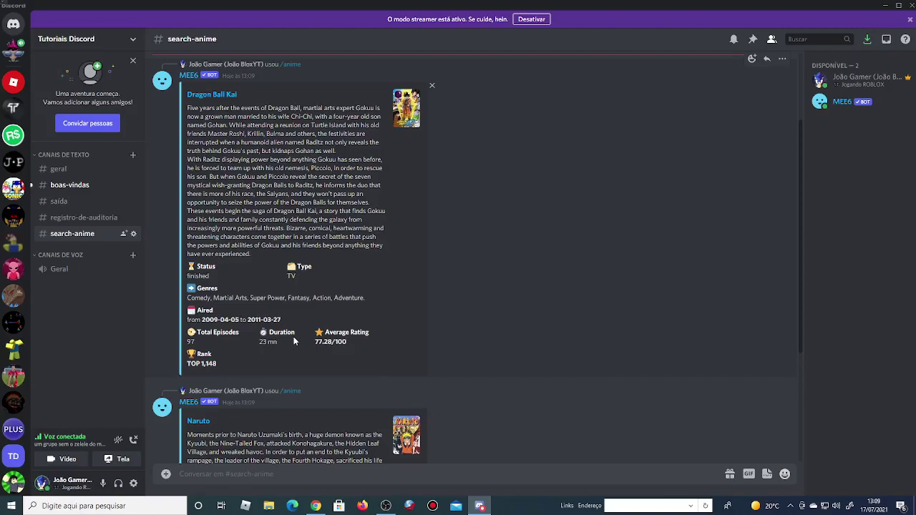
Open MEE6's recording commands page, then return to the Discord server
click(480, 505)
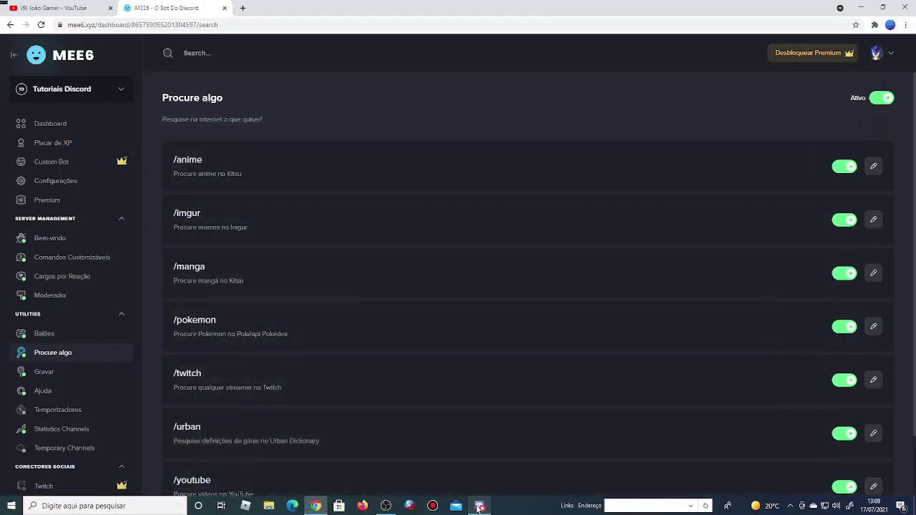
click(91, 376)
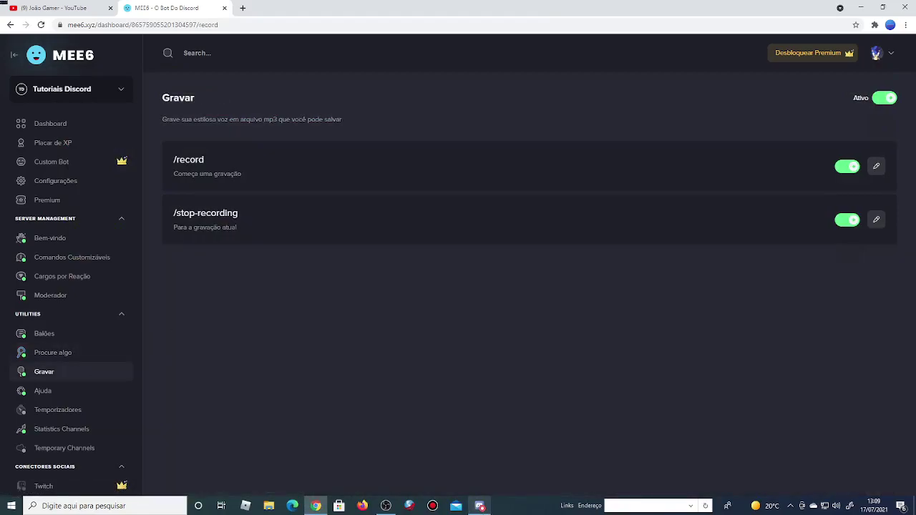
click(480, 505)
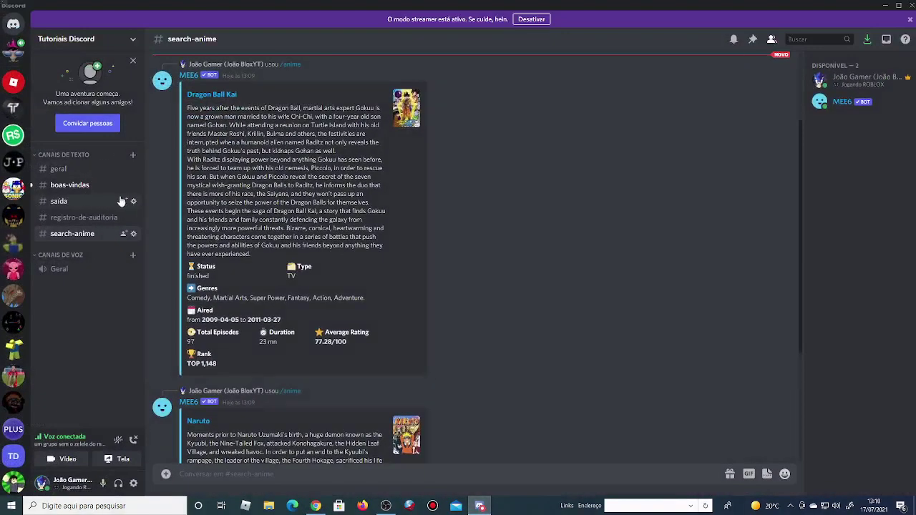
Create a voice channel named 'gravação celular' under Canais de Voz
click(133, 255)
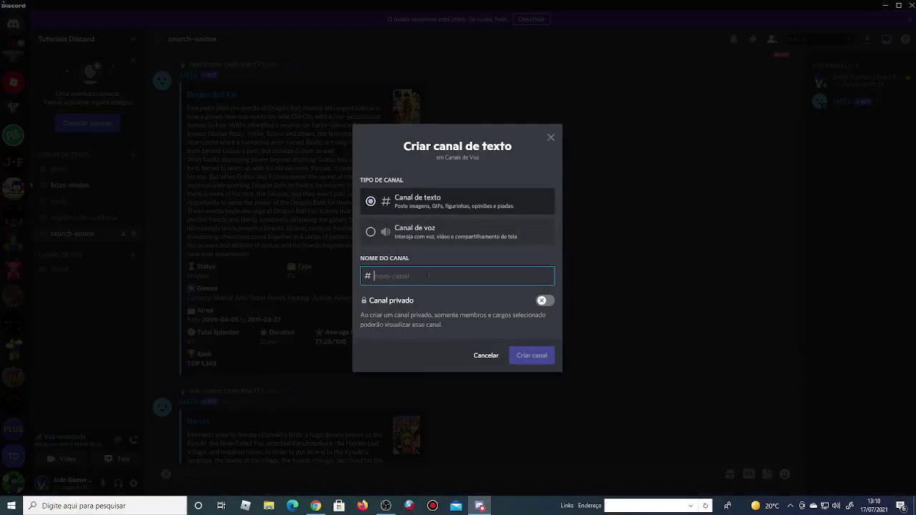
text(gra)
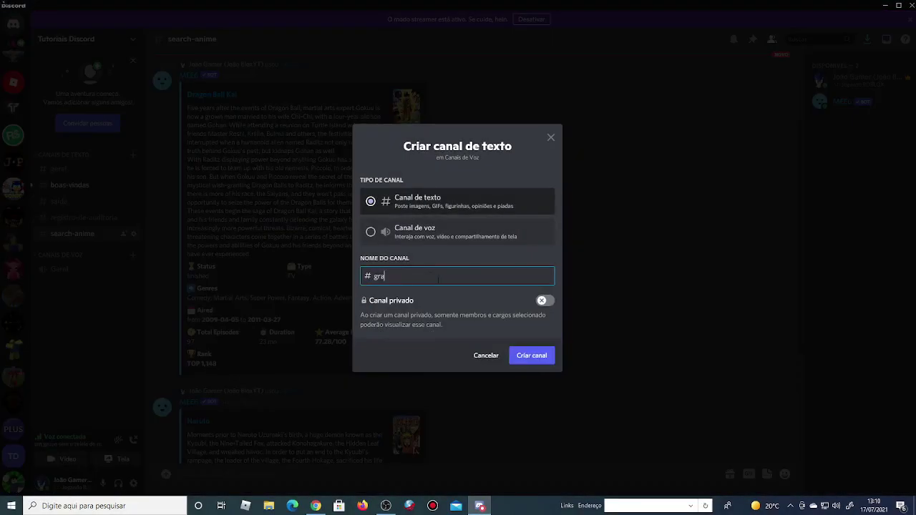
text(vacãp)
key(BackSpace)
text(o-cel)
click(441, 237)
click(423, 276)
key(BackSpace)
key(BackSpace)
key(BackSpace)
key(BackSpace)
text(celular)
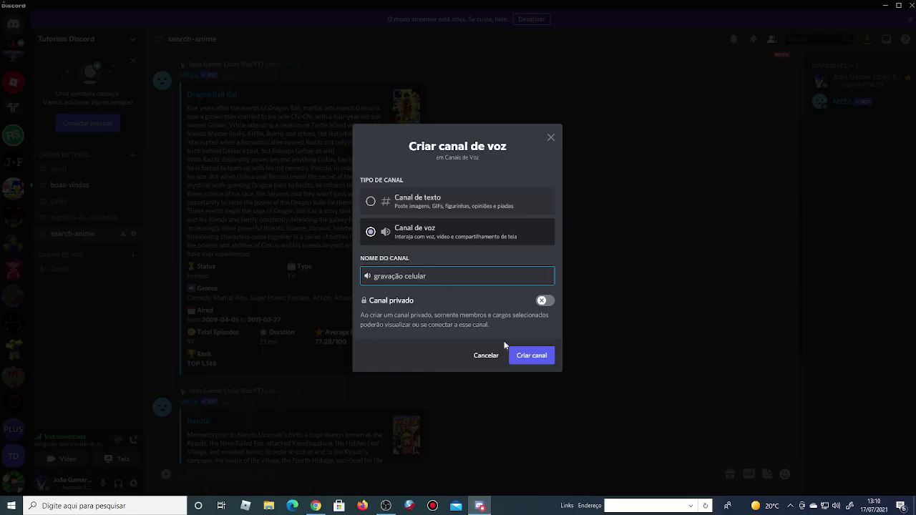
click(527, 362)
scroll(430, 349, down, 5)
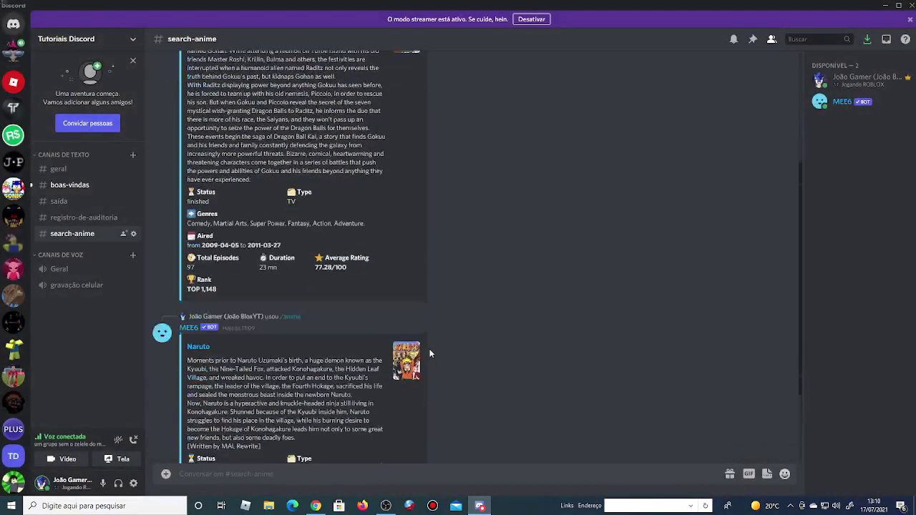
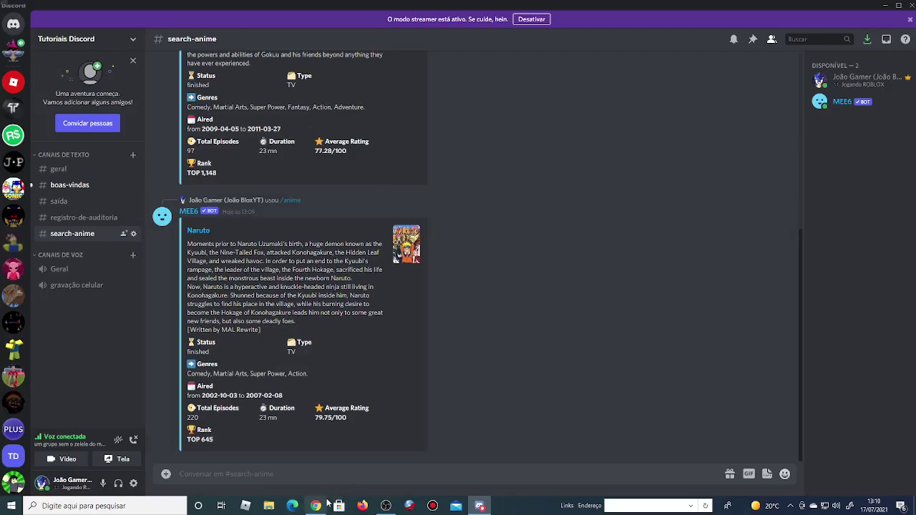
Create a channel named pedir-pra-gravar under CANAIS DE VOZ in Tutoriais Discord
click(316, 505)
click(480, 506)
click(133, 255)
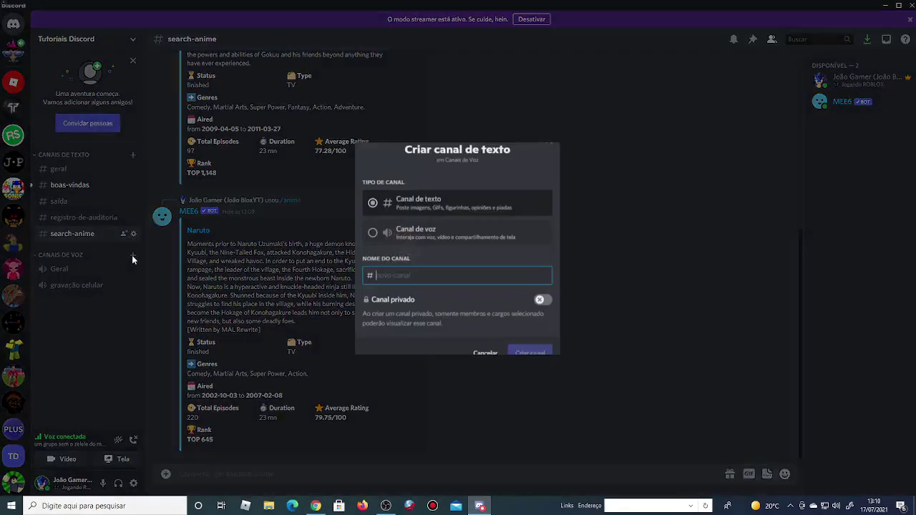
text(pedir-)
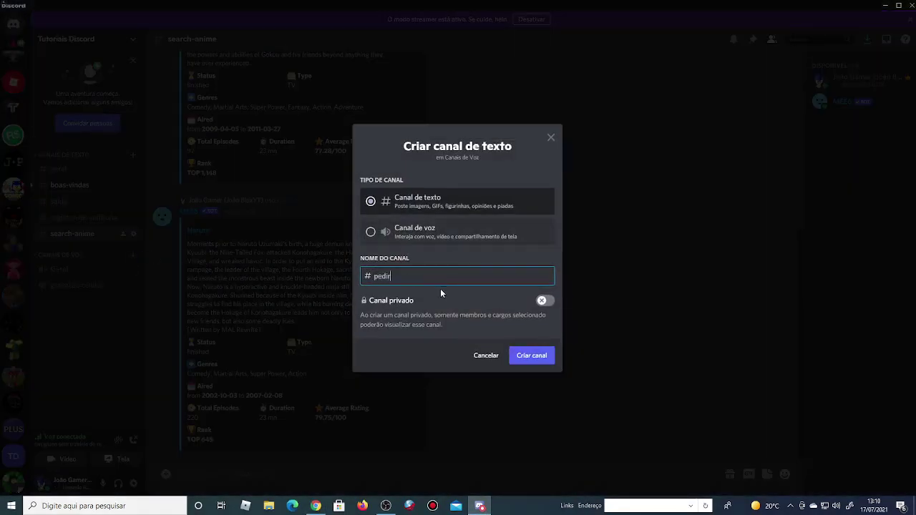
text(pra-gravar)
click(531, 361)
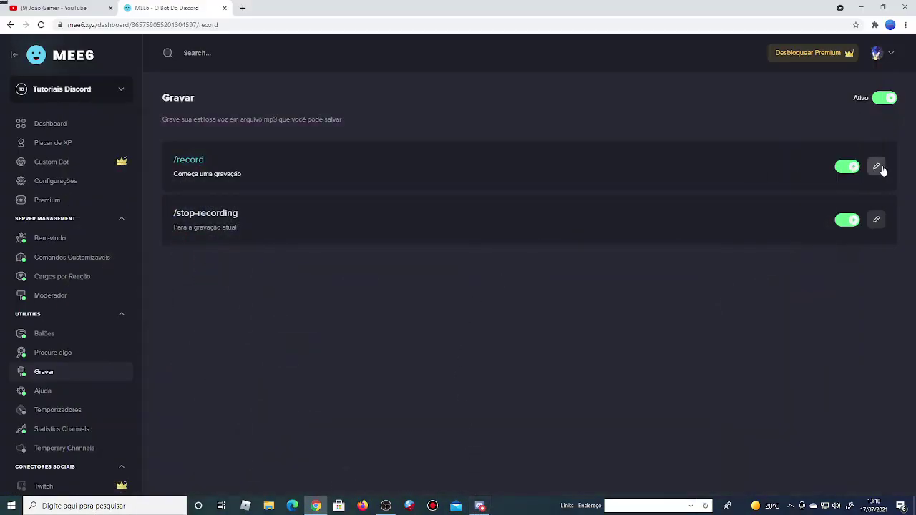
click(880, 168)
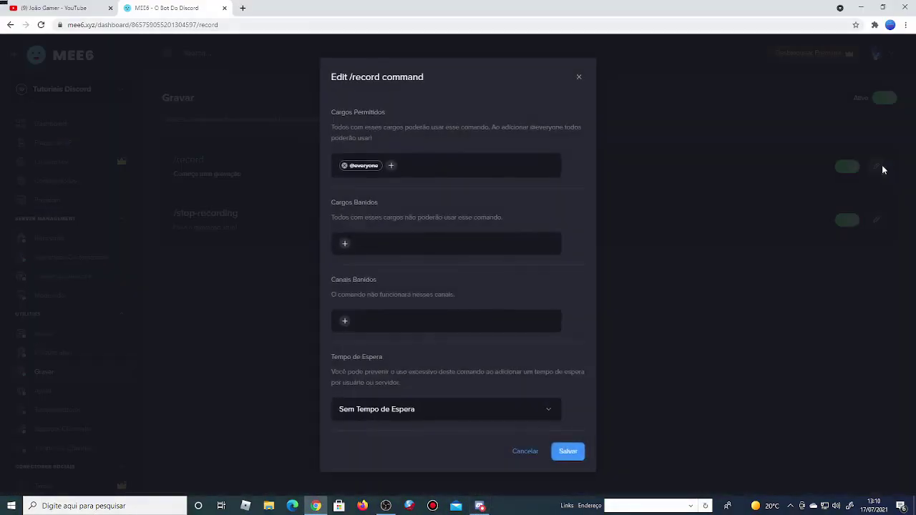
click(345, 244)
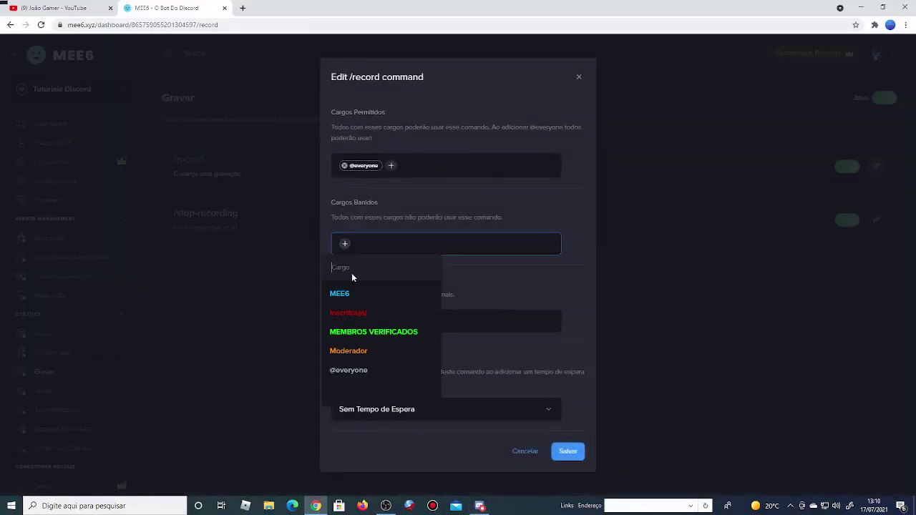
click(345, 321)
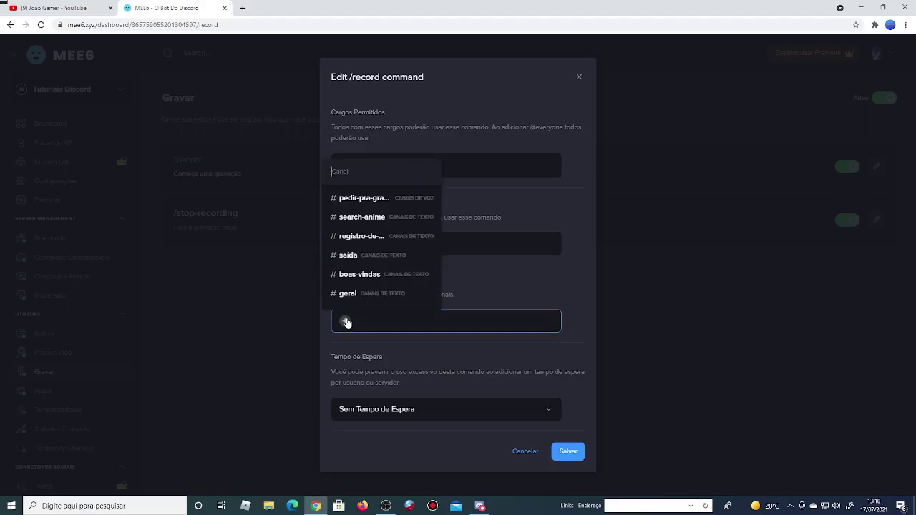
click(565, 451)
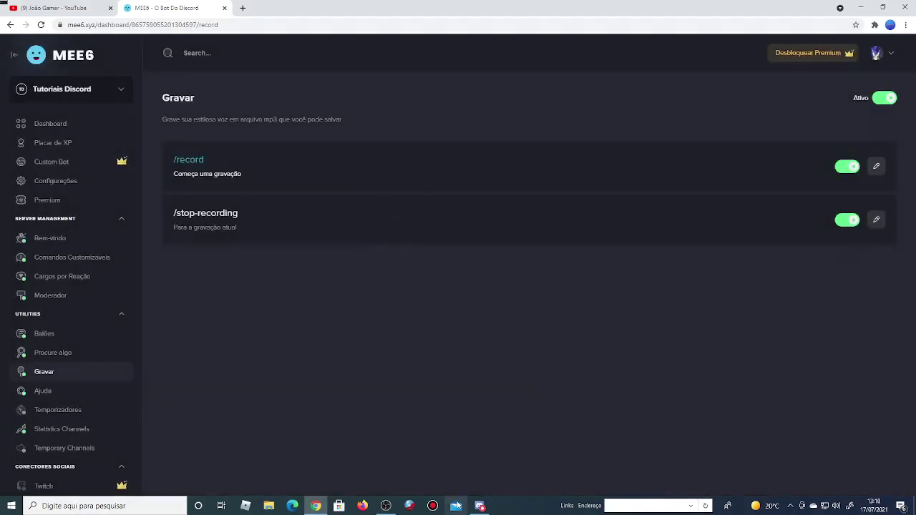
click(460, 489)
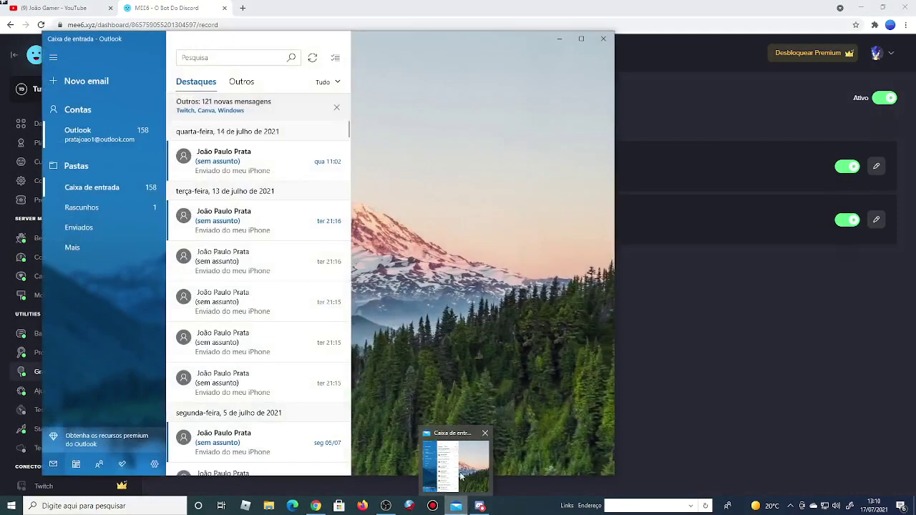
click(605, 35)
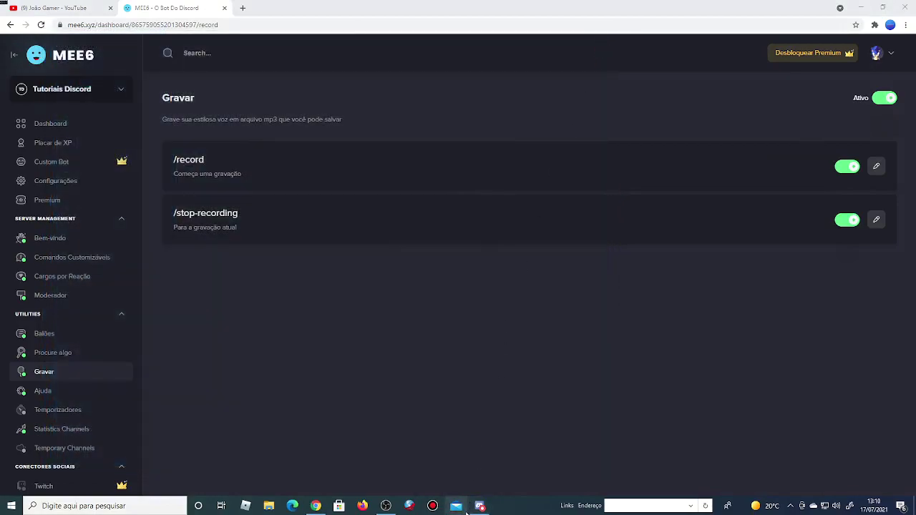
click(479, 506)
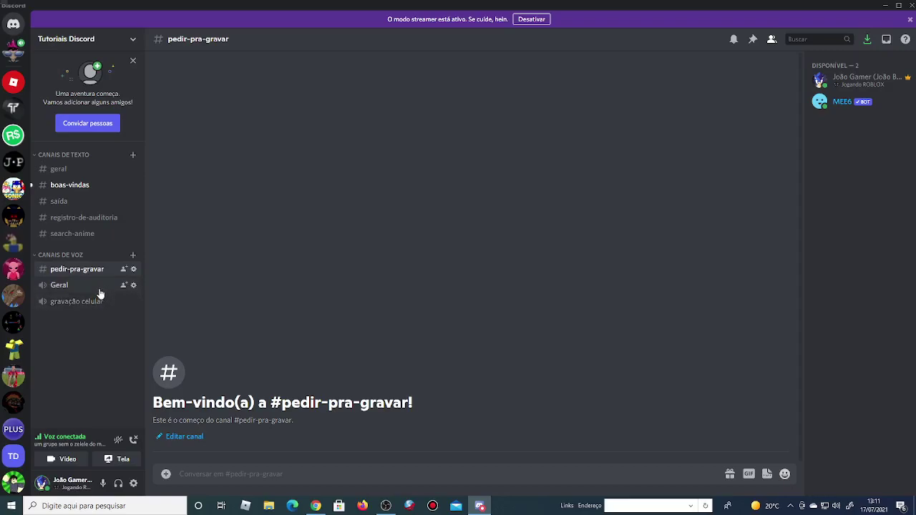
Join the gravação celular voice channel and start an MEE6 recording with /record
text(/re)
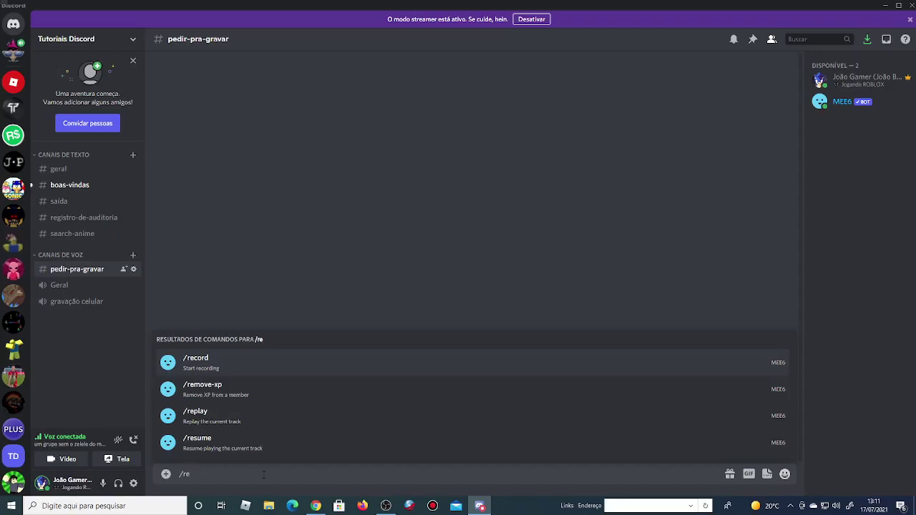
text(cord)
key(Return)
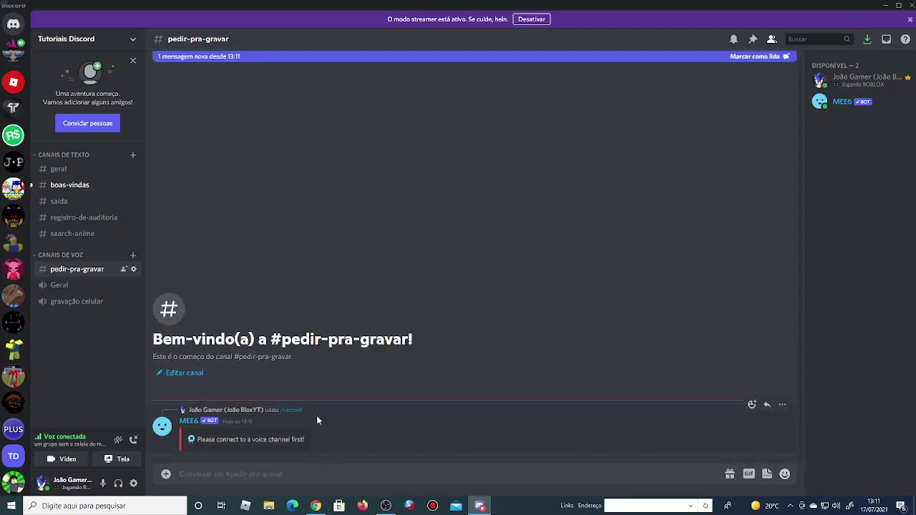
click(752, 58)
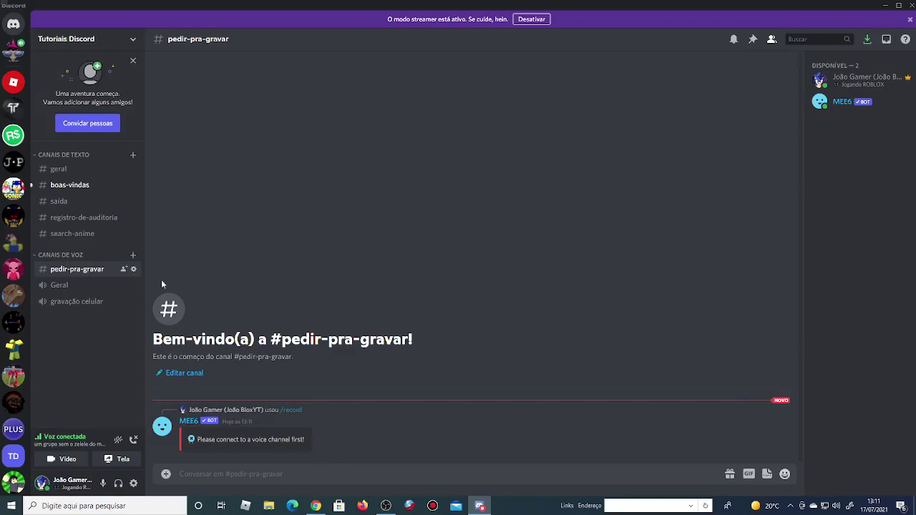
click(73, 304)
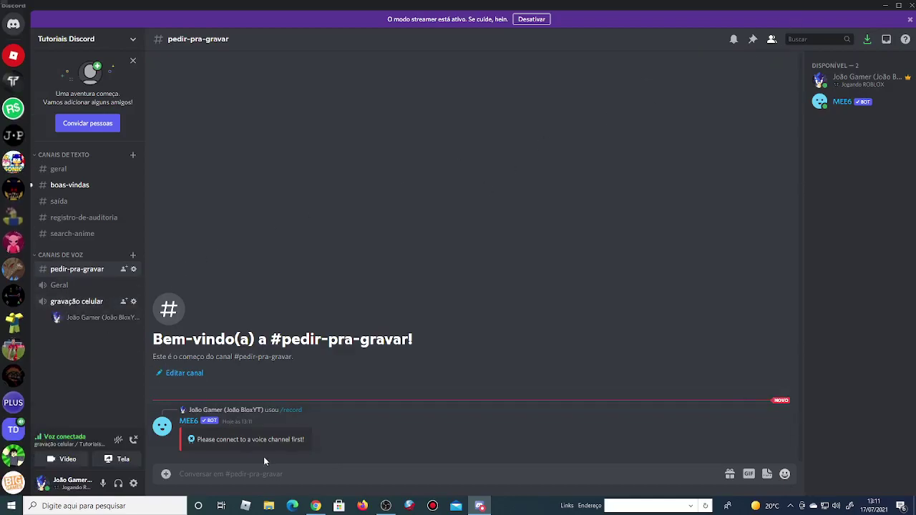
text(/record)
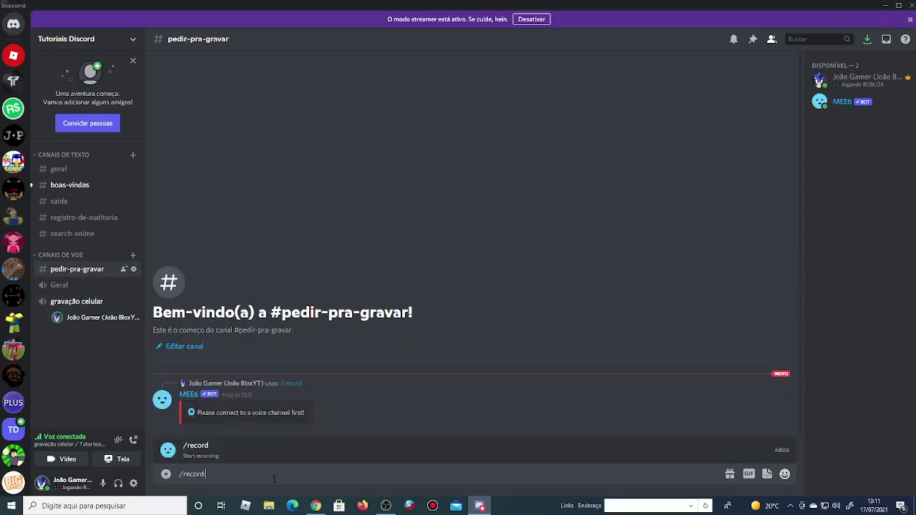
key(Return)
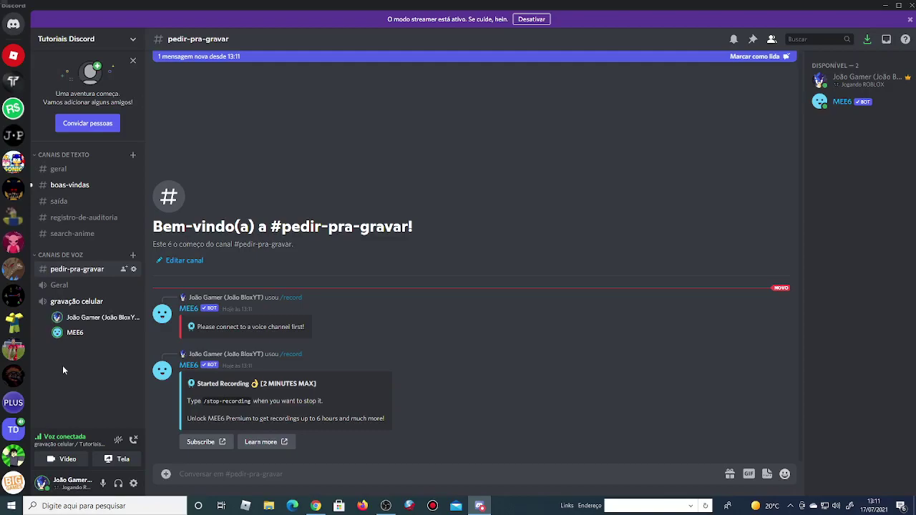
Stop the recording with /stop-recording to get MEE6's Finished Recording download
click(753, 56)
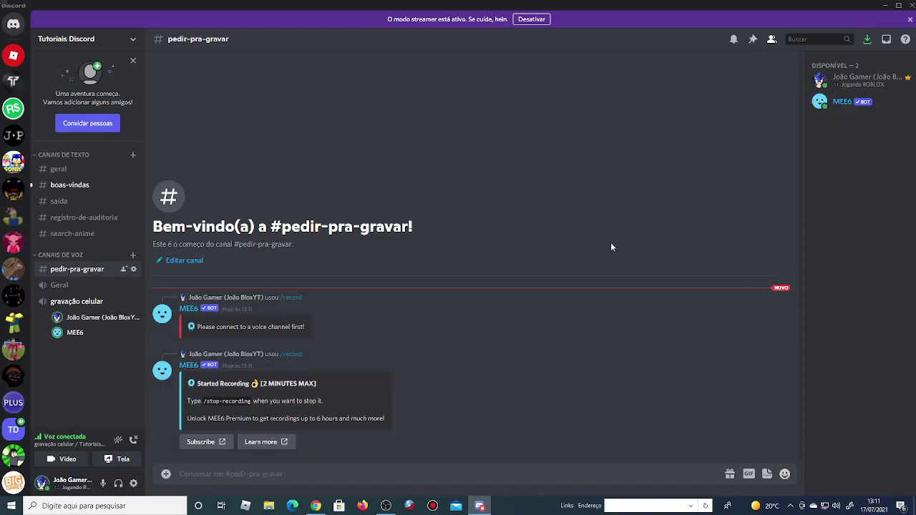
text(/stop)
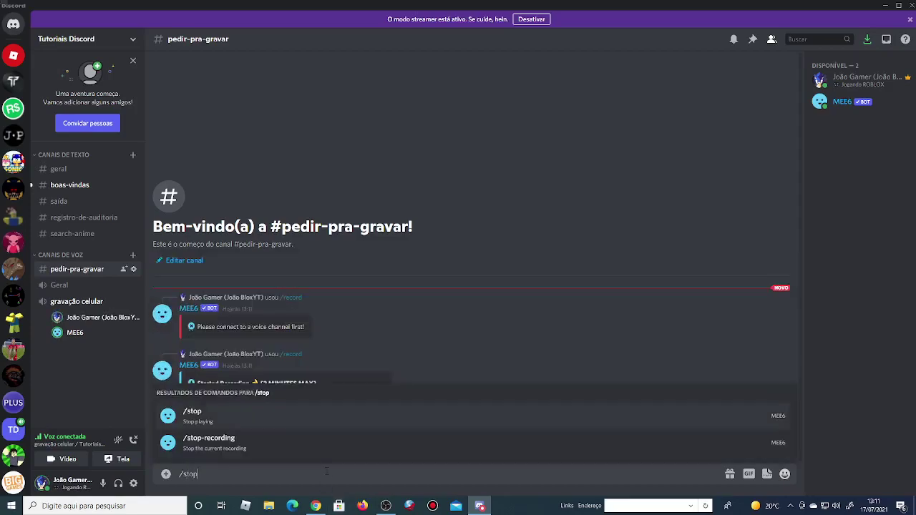
click(320, 437)
key(Return)
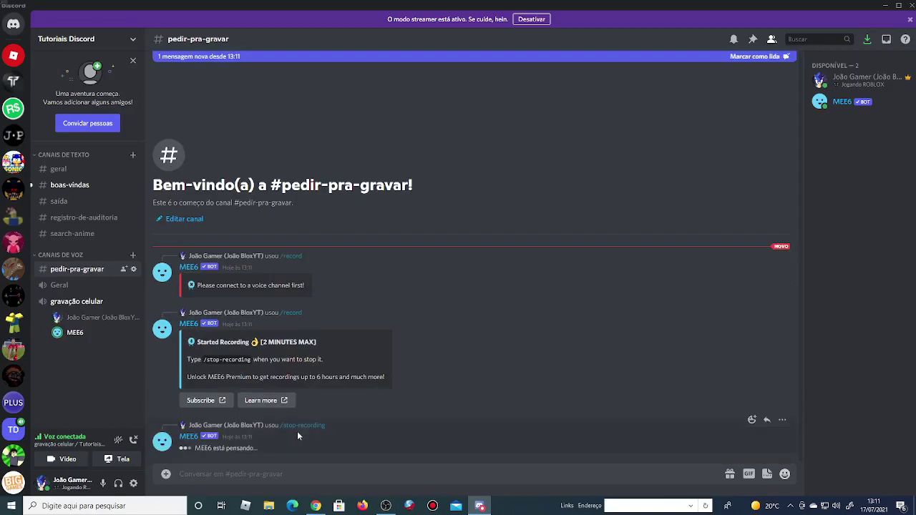
click(12, 24)
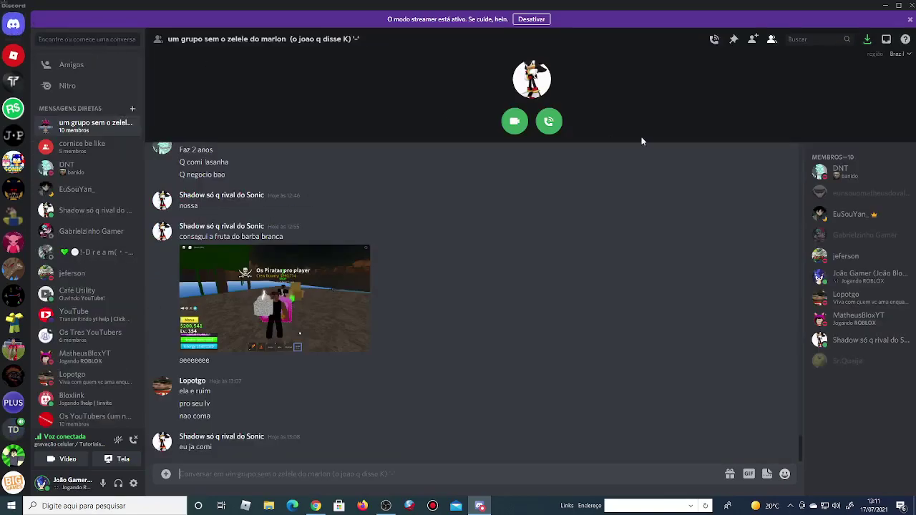
Join the group DM voice call, then return to the Tutoriais Discord server
click(555, 123)
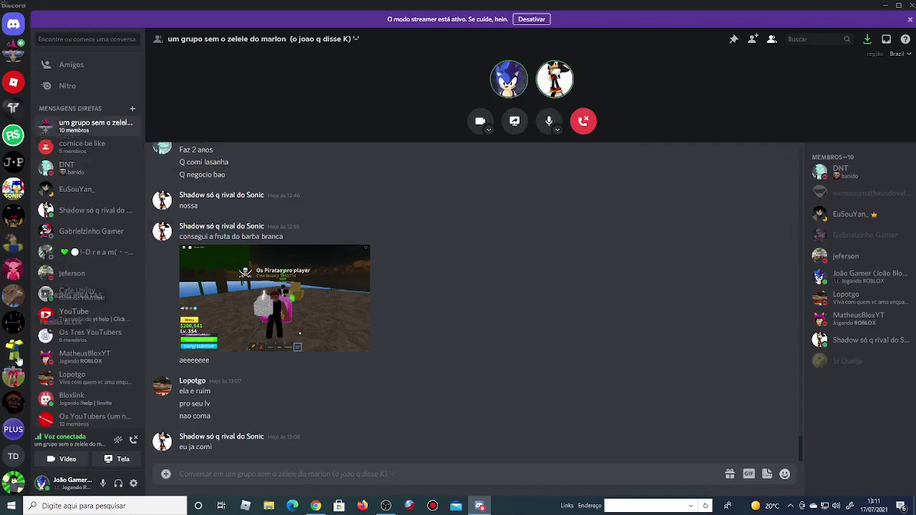
click(13, 457)
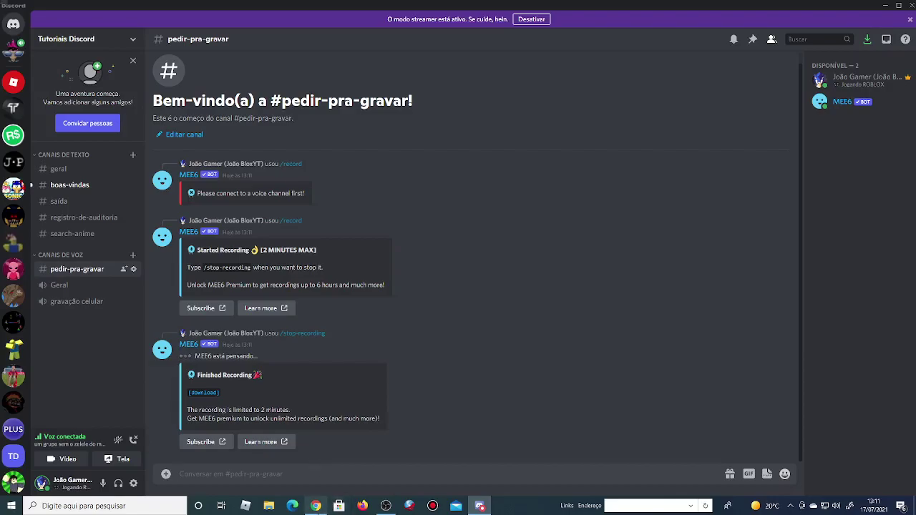
click(314, 506)
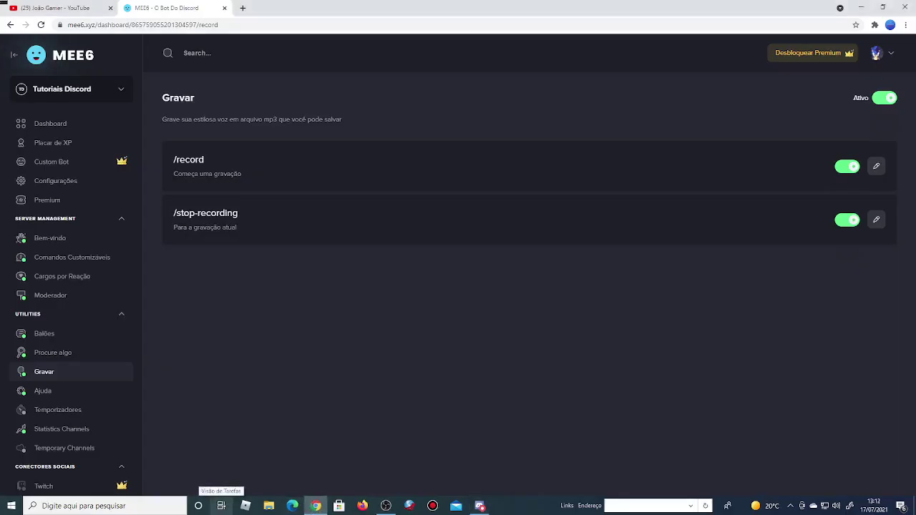
View the MEE6 Ajuda page listing /dashboard and /help, then return to Discord
click(76, 392)
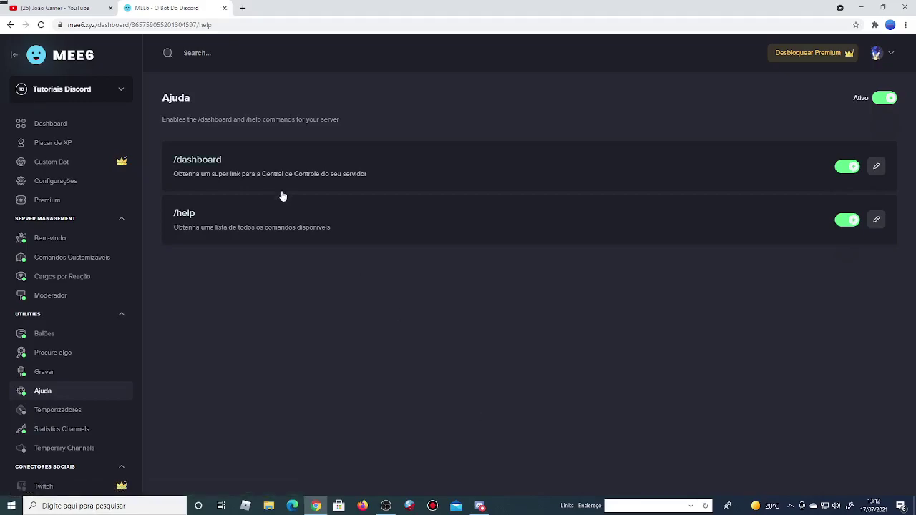
click(480, 506)
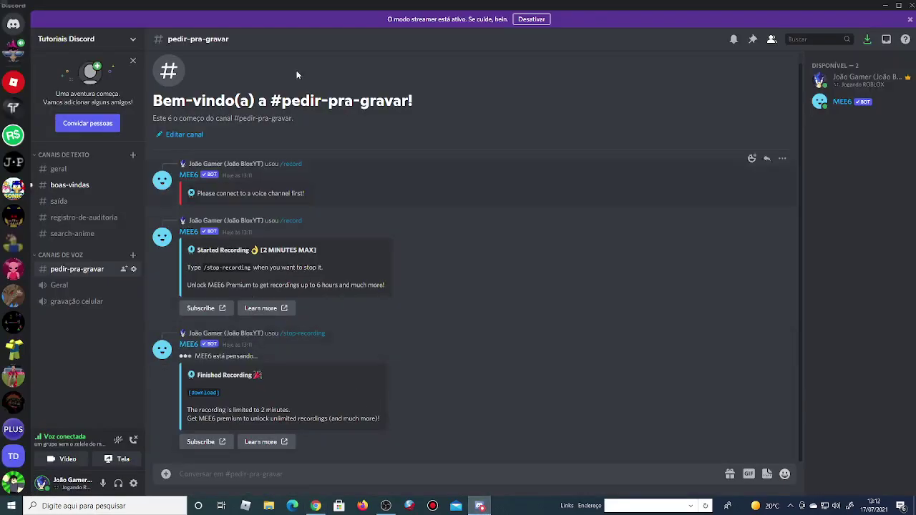
Send /dashboard in #geral so MEE6 replies with the dashboard link
click(77, 171)
text(/dashbo)
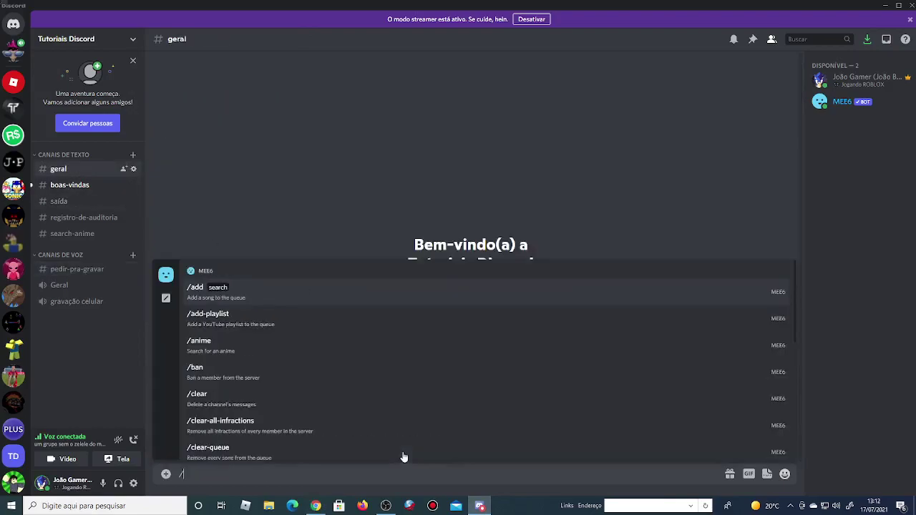
key(Return)
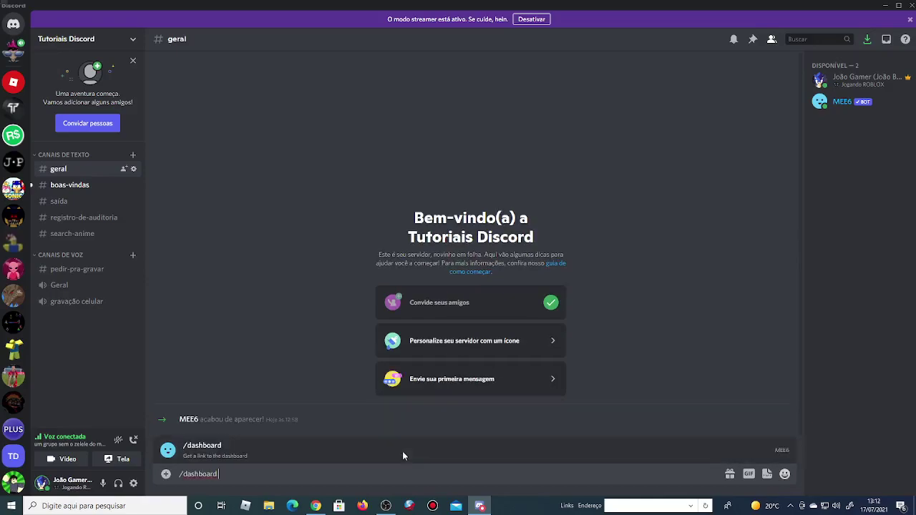
key(Return)
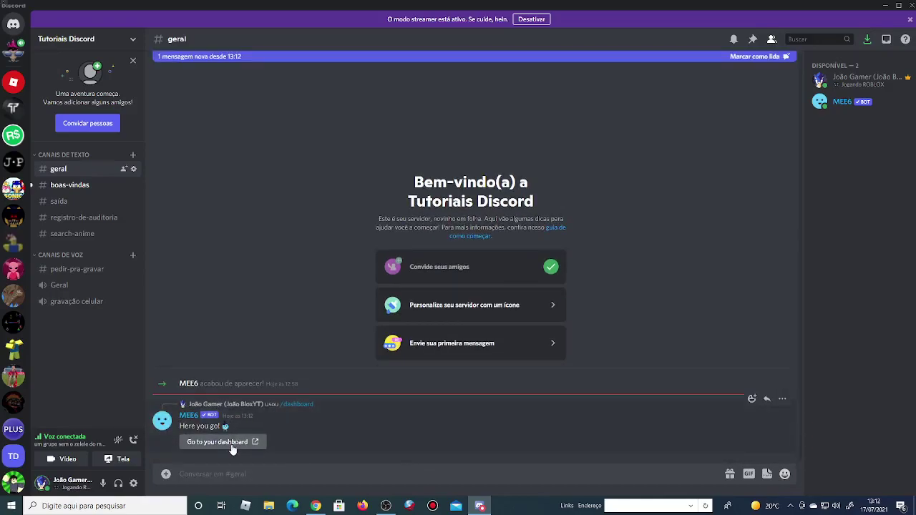
click(760, 61)
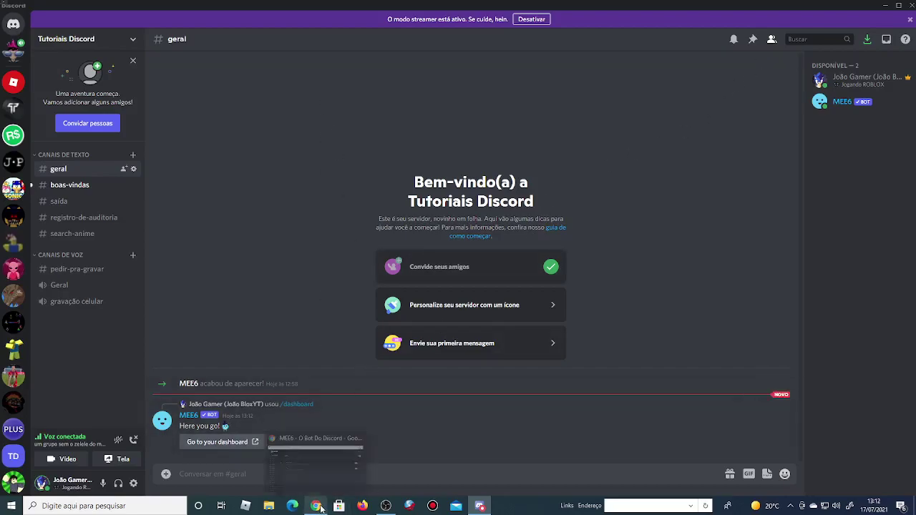
Send /help in #geral so MEE6 posts its Plugins Commands list
click(316, 506)
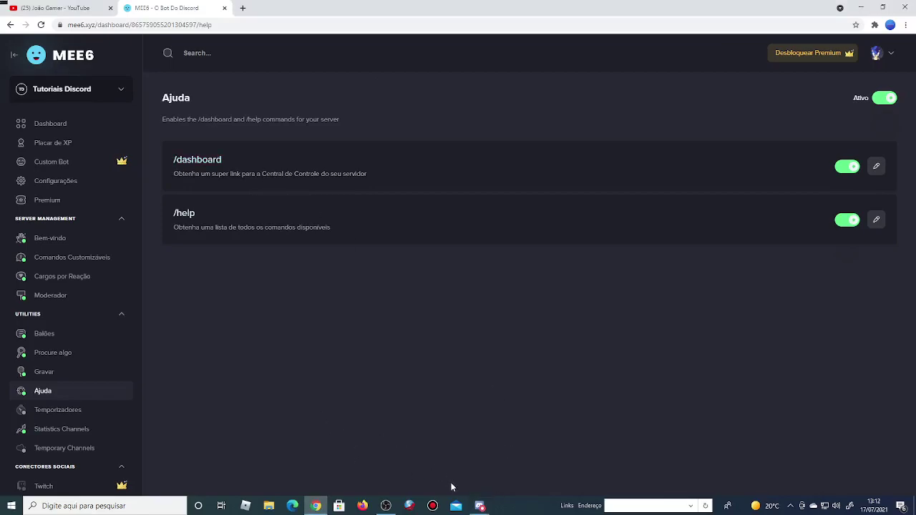
click(480, 506)
text(/help)
key(Return)
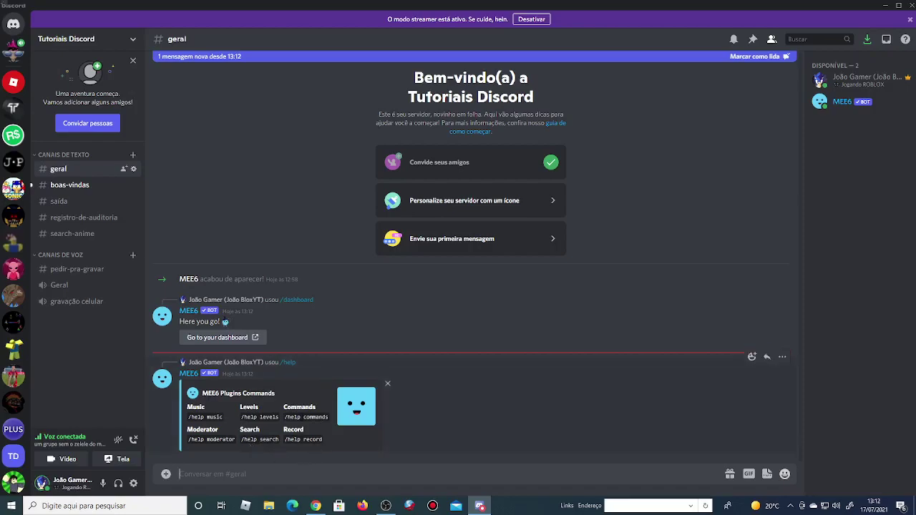
click(315, 506)
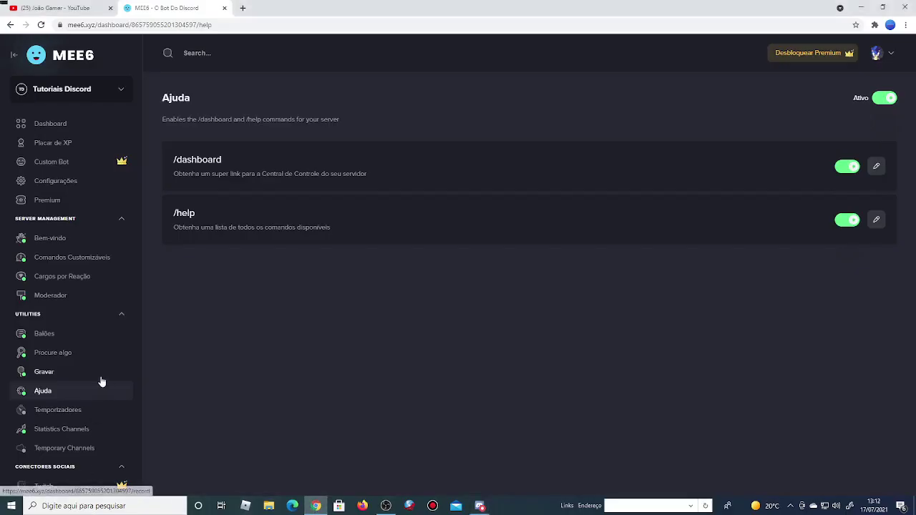
Enable the Timers plugin and add a timer posting in #geral every 1 minute
click(74, 415)
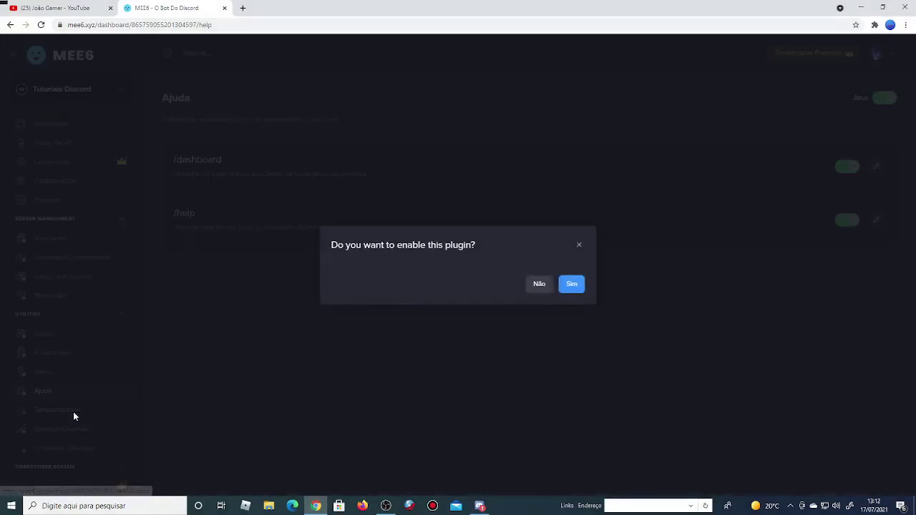
click(569, 287)
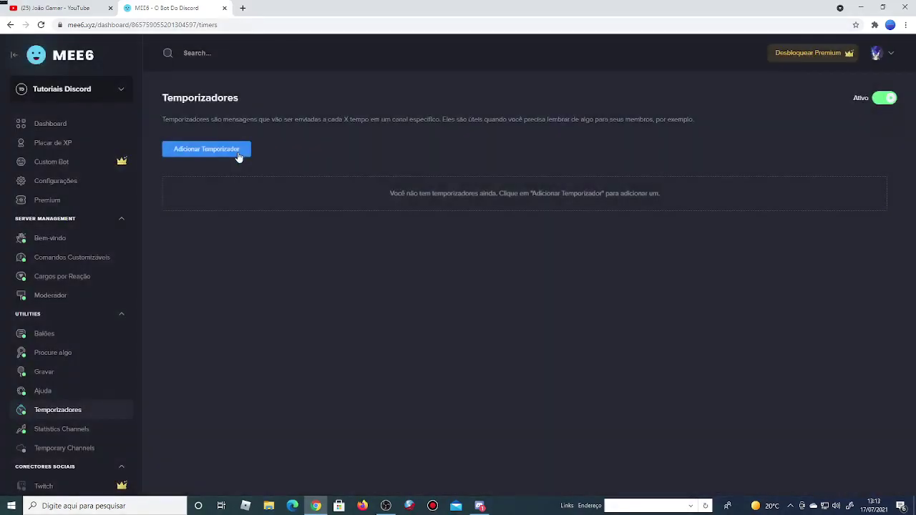
click(239, 150)
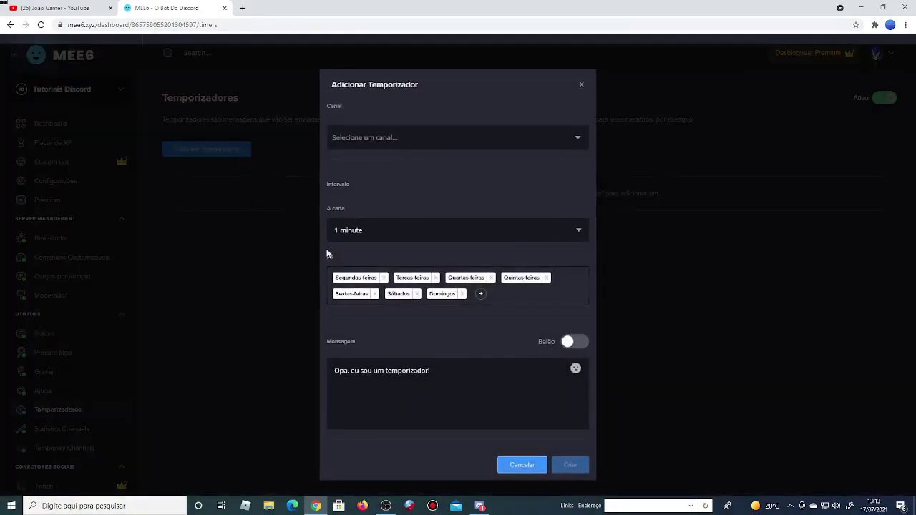
click(410, 140)
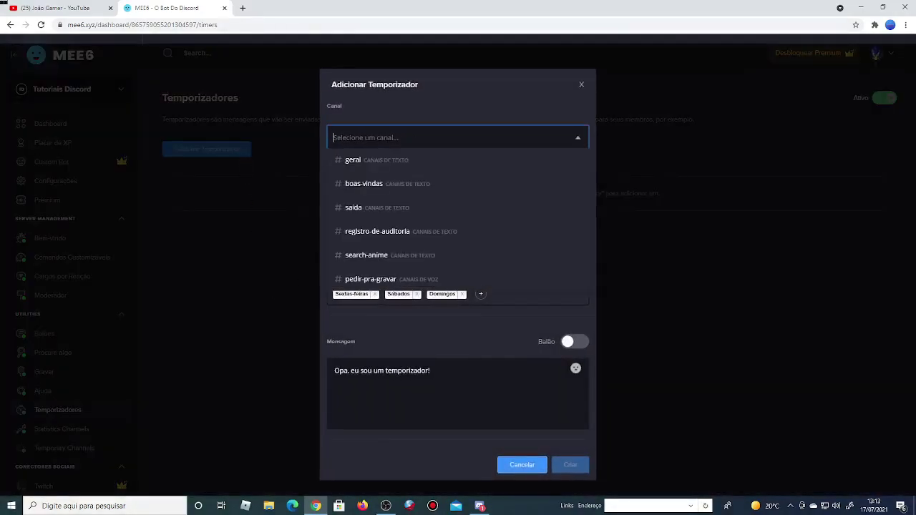
click(383, 162)
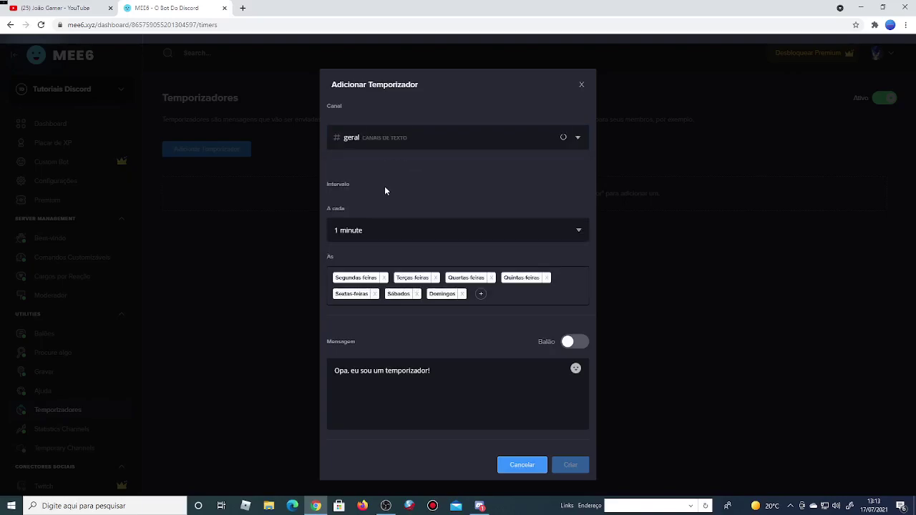
click(390, 230)
scroll(372, 330, down, 2)
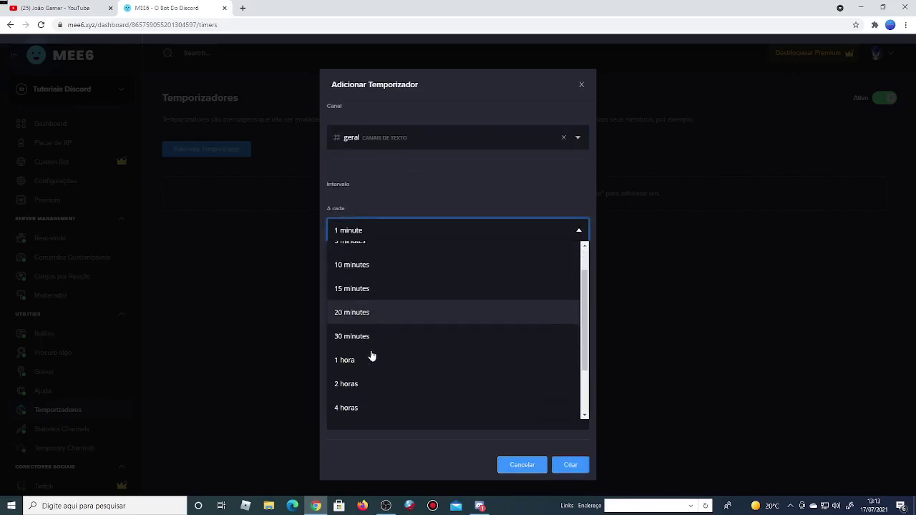
scroll(374, 365, down, 2)
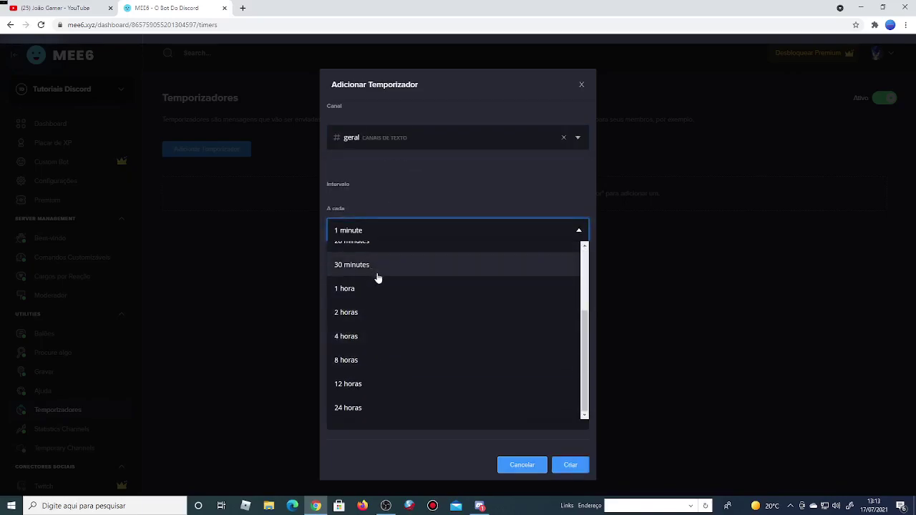
click(373, 296)
click(397, 233)
scroll(401, 301, up, 3)
click(390, 255)
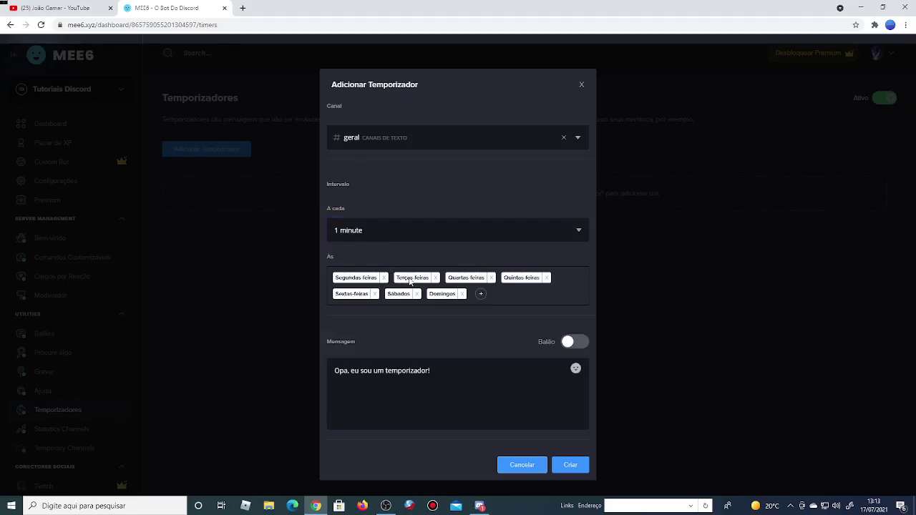
Replace the default timer message with a live-stream announcement and save the timer
drag(438, 372, 323, 377)
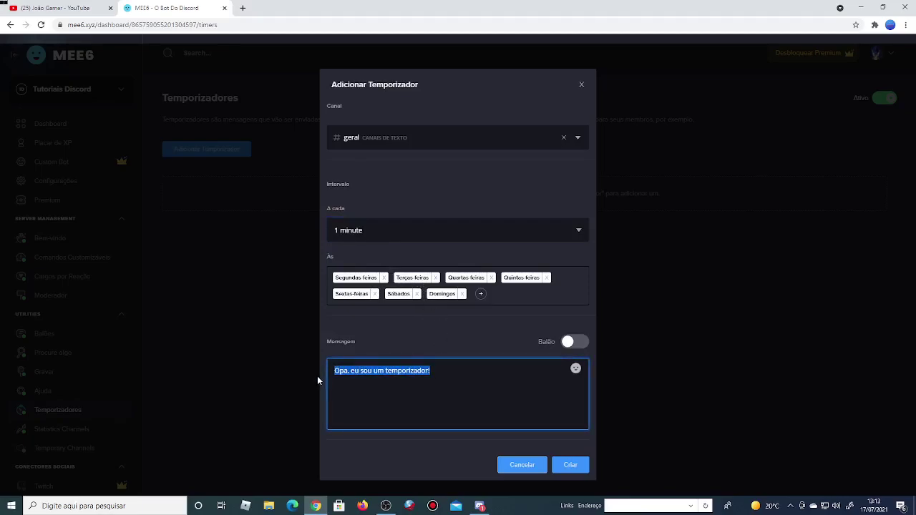
key(BackSpace)
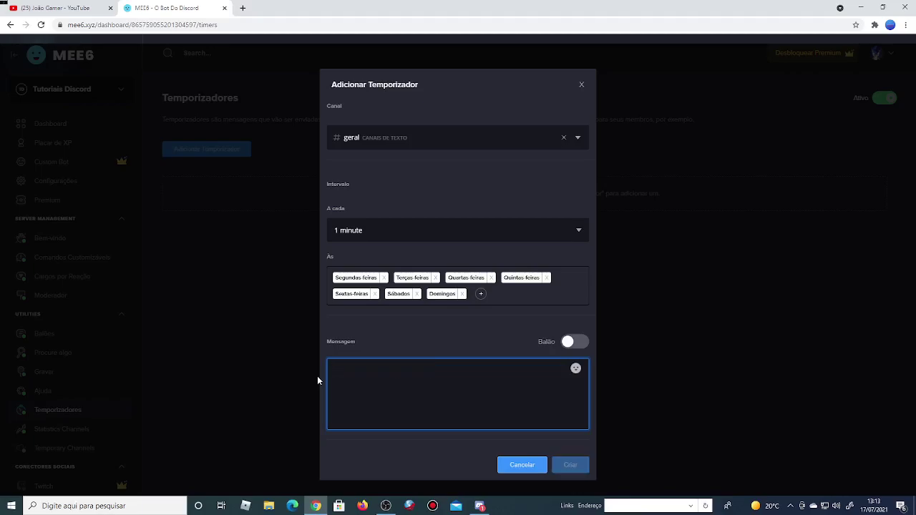
text(Galera.)
text( o Joã)
text(o está)
text( em lixe. )
text(ela)
key(BackSpace)
key(BackSpace)
key(BackSpace)
key(BackSpace)
key(BackSpace)
key(BackSpace)
key(BackSpace)
text(ve, vá)
text(o lá assistir! ()
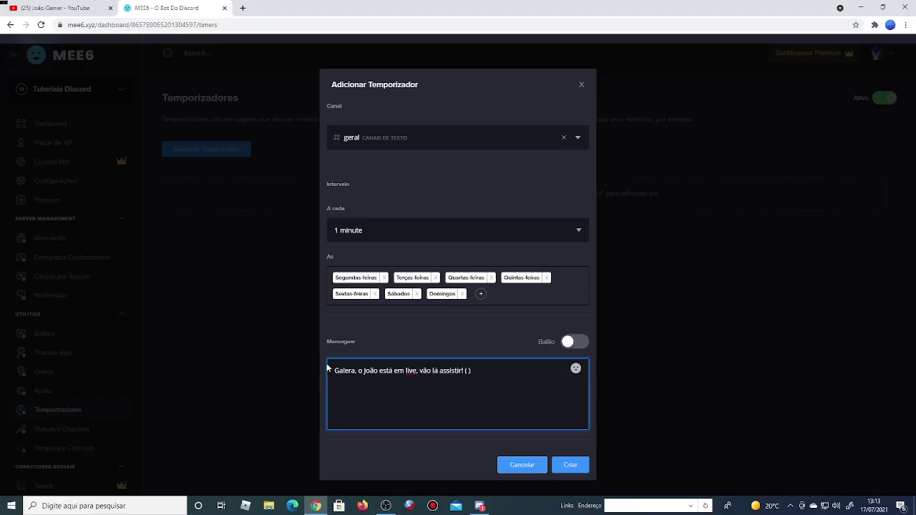
click(565, 474)
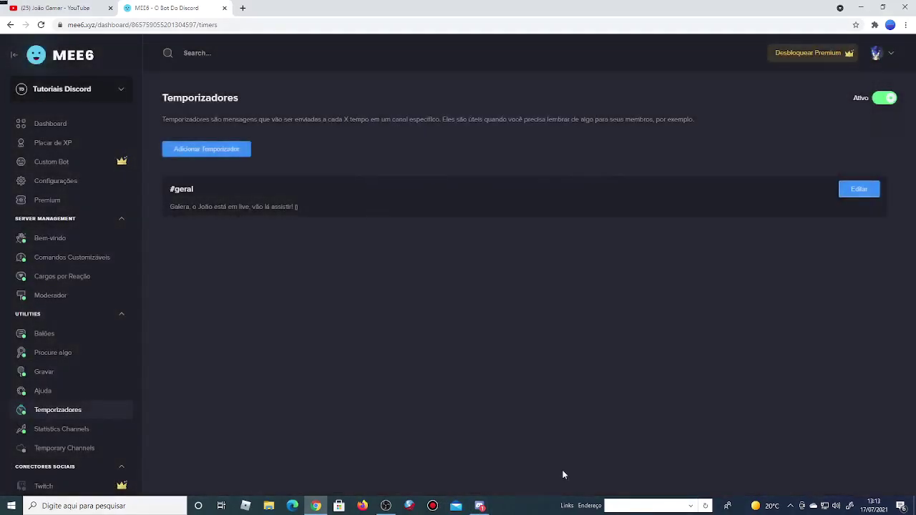
click(479, 506)
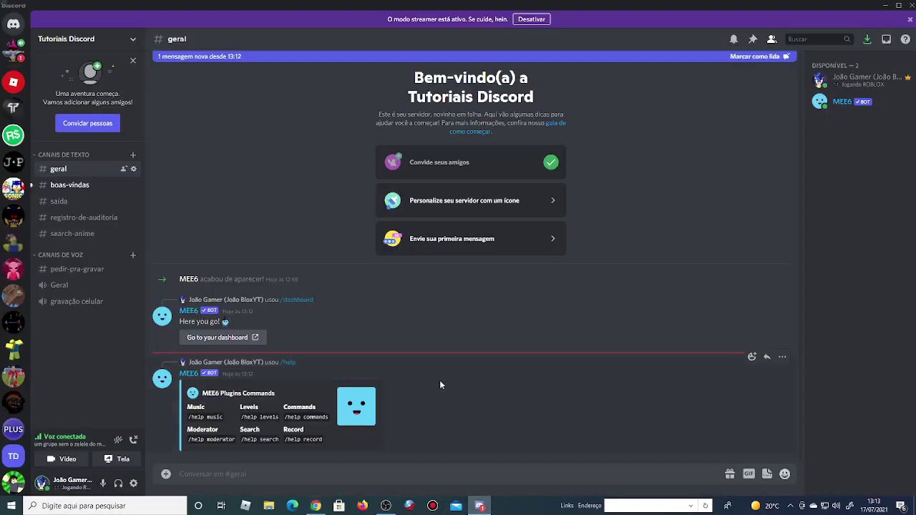
Mark #geral as read, browse the server's text channels, then open MEE6 Statistics Channels
click(759, 56)
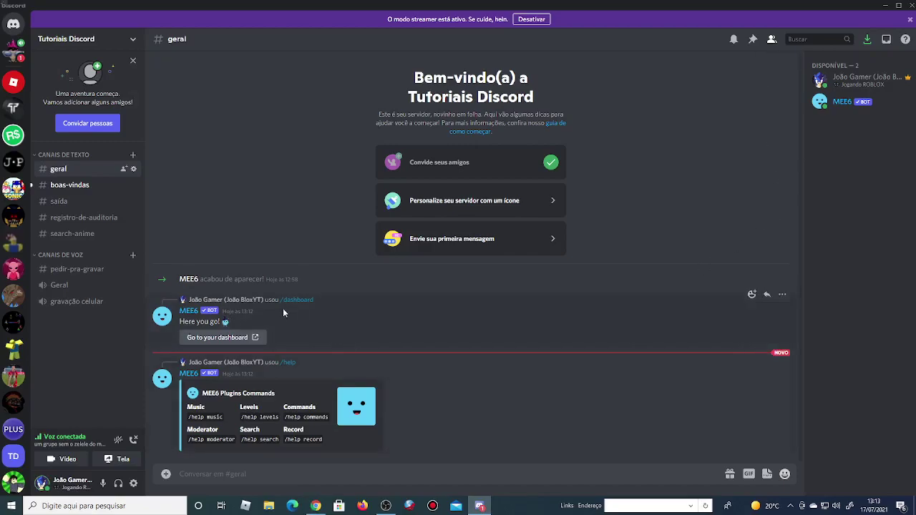
click(74, 186)
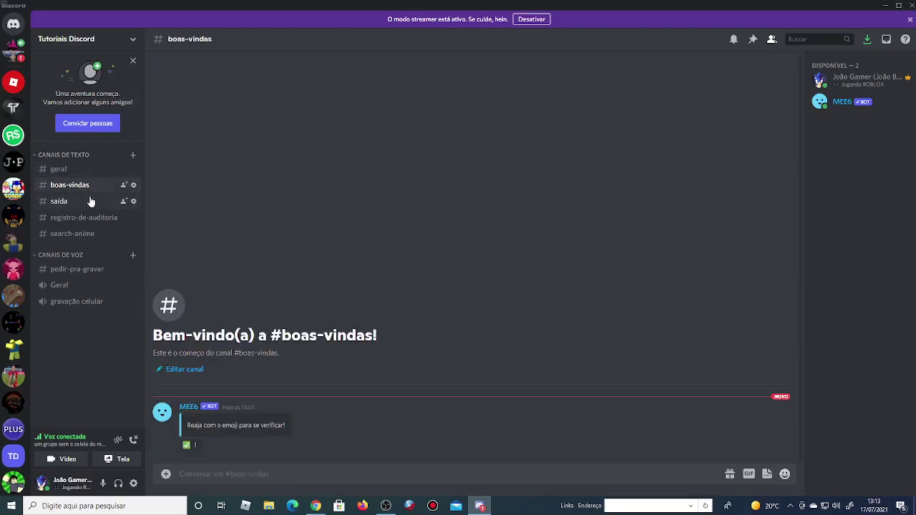
click(90, 201)
click(92, 218)
click(100, 234)
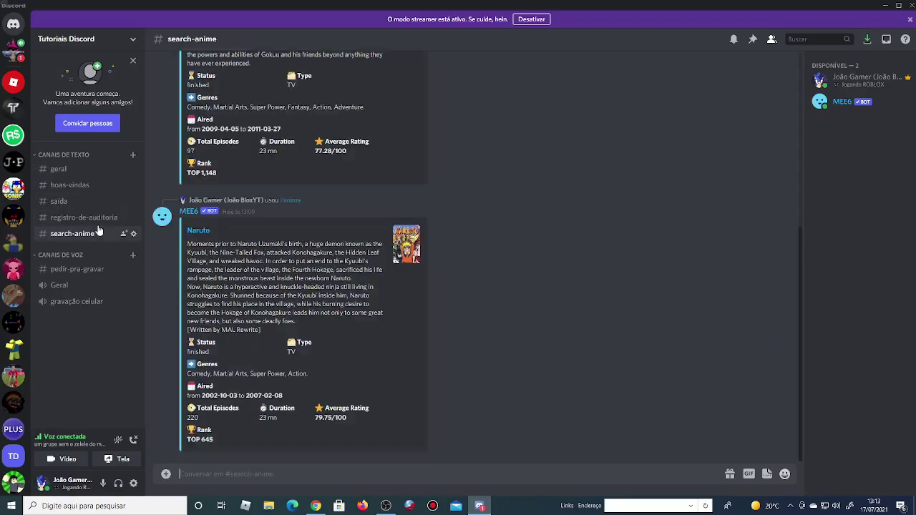
click(100, 171)
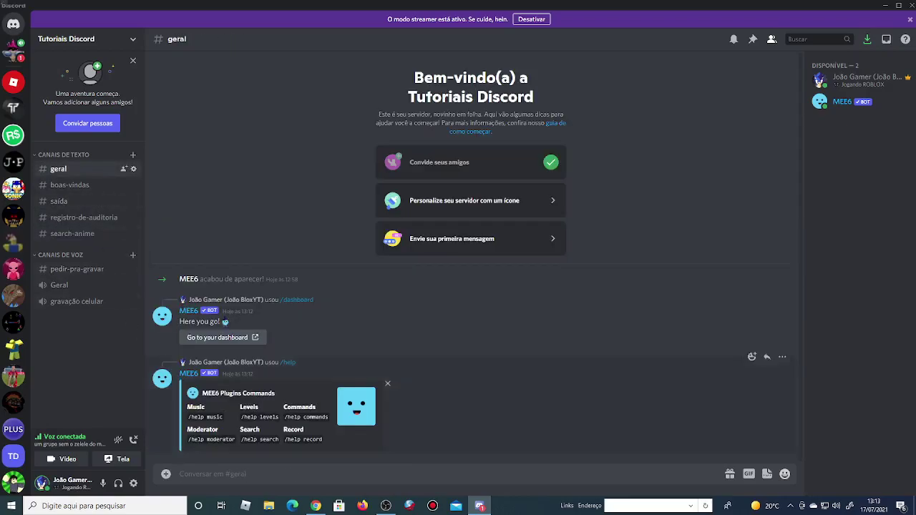
click(315, 506)
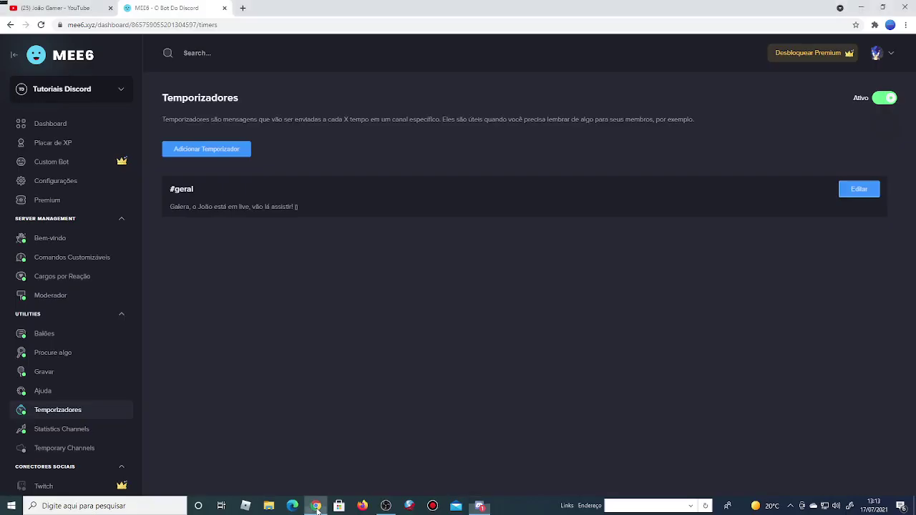
click(75, 433)
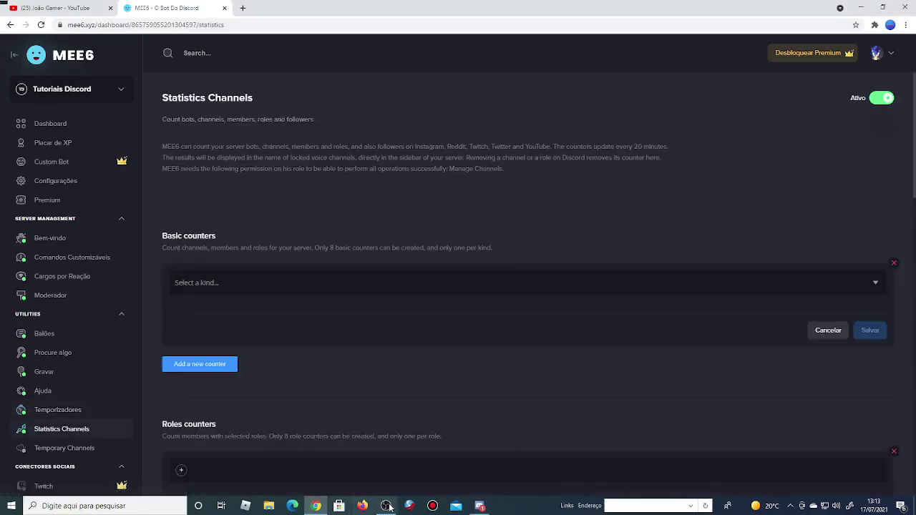
Minimise the recording app and glance through Discord's DMs and another server
click(387, 505)
click(387, 505)
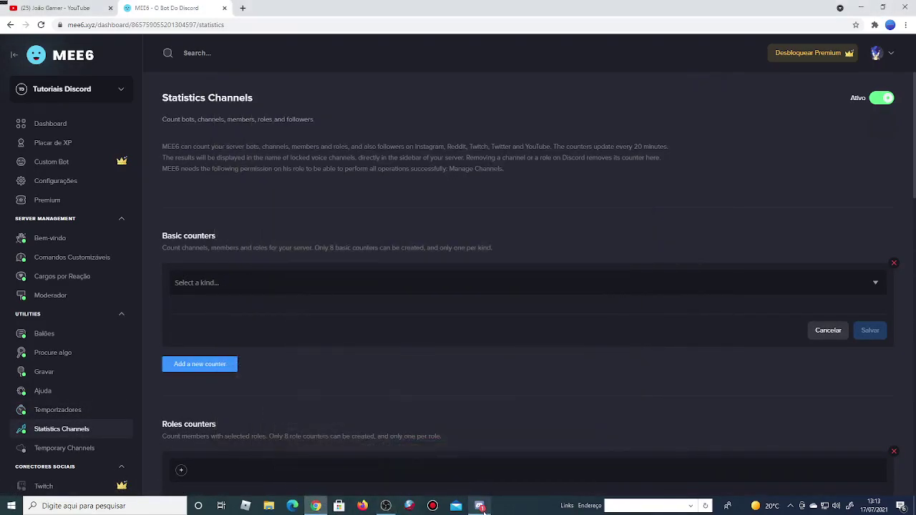
click(479, 506)
click(14, 53)
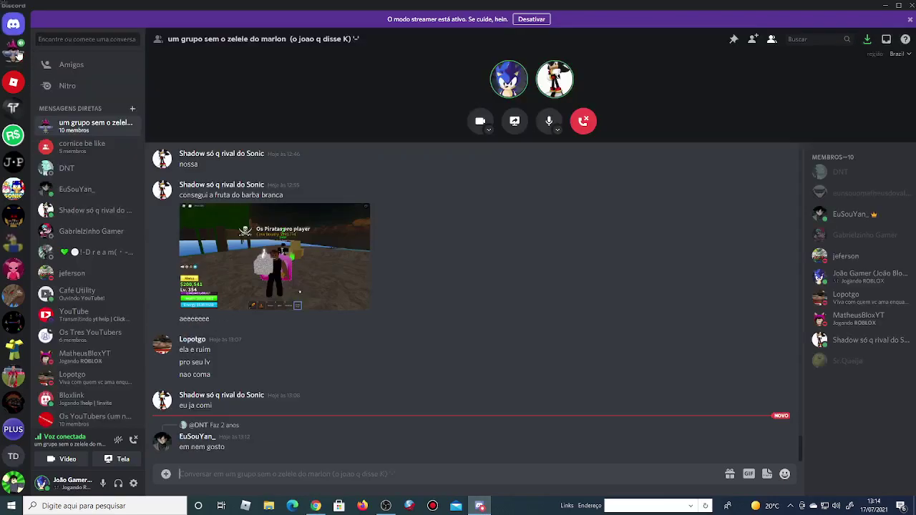
click(14, 351)
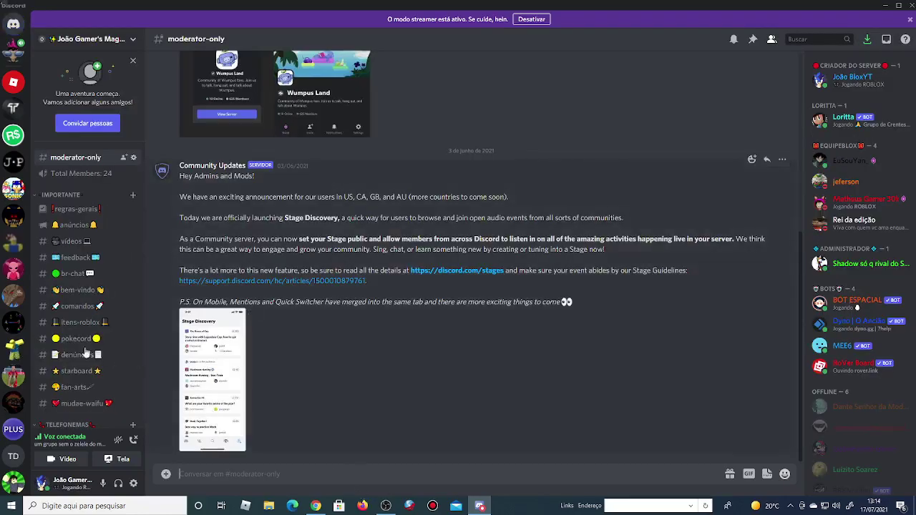
click(10, 459)
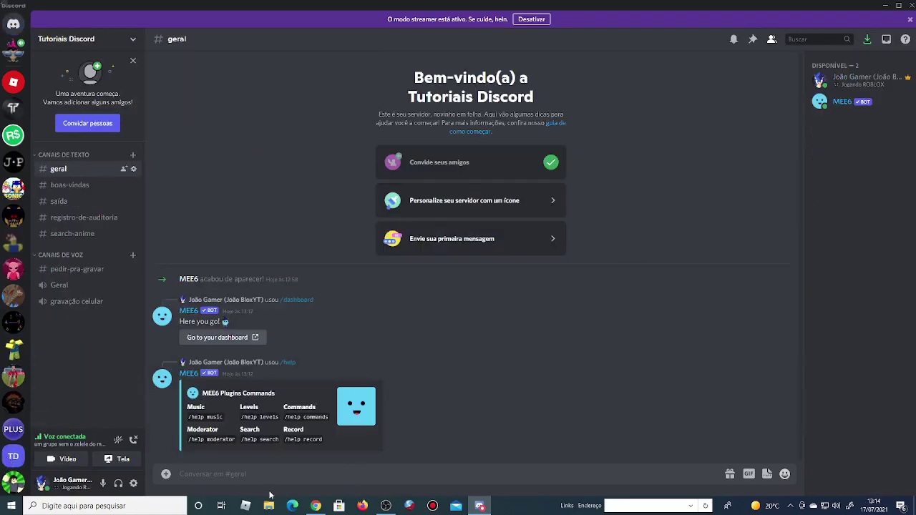
click(316, 505)
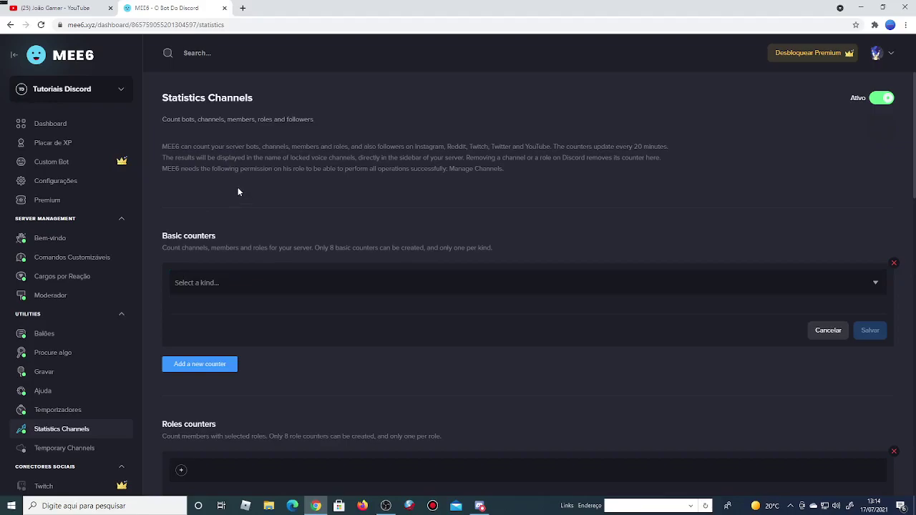
Set the first counter's kind to Total Members, save it, and check it in Discord
click(270, 295)
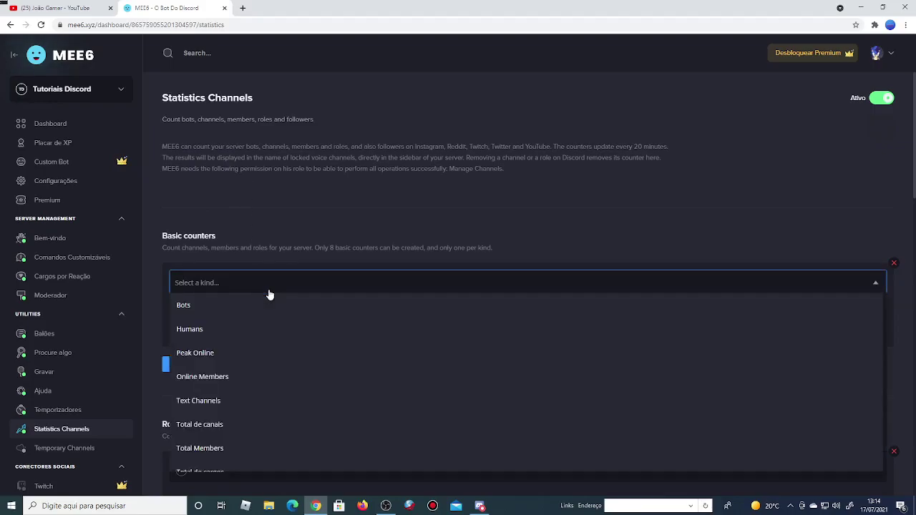
scroll(254, 365, down, 1)
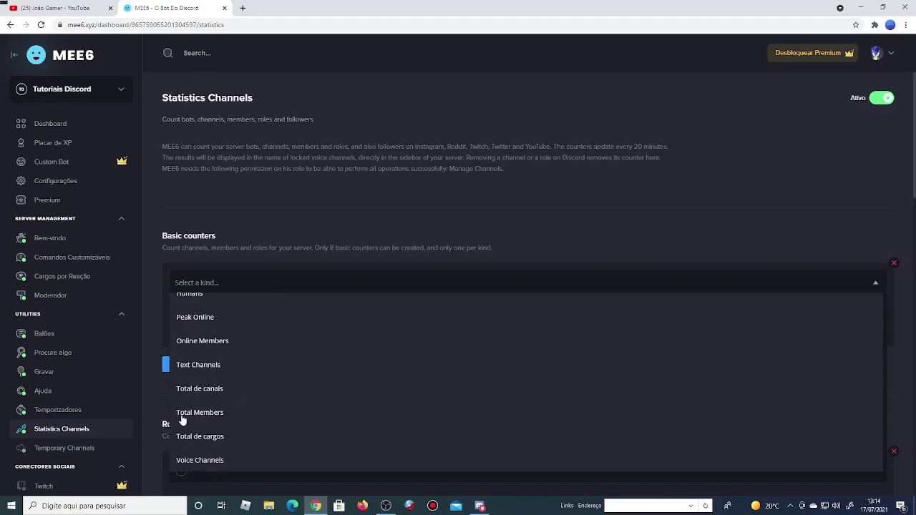
scroll(208, 420, up, 1)
scroll(210, 375, down, 1)
click(221, 414)
click(870, 390)
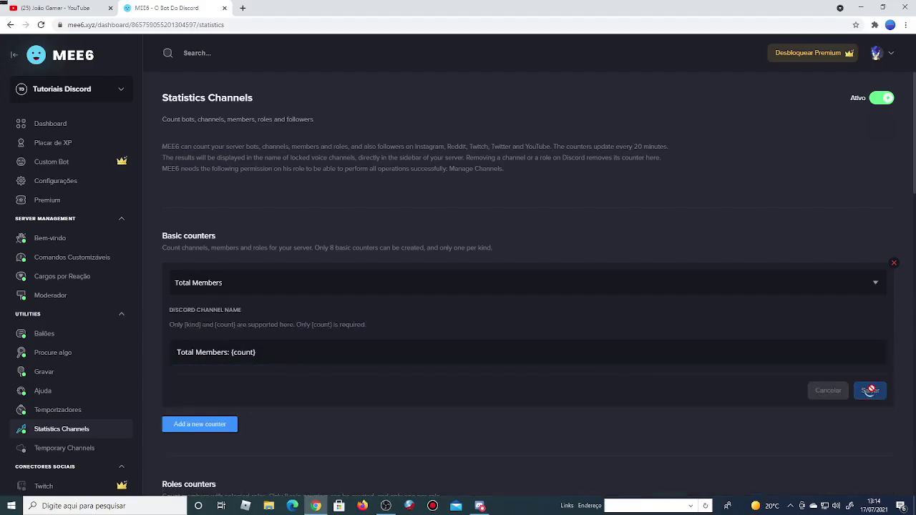
click(482, 505)
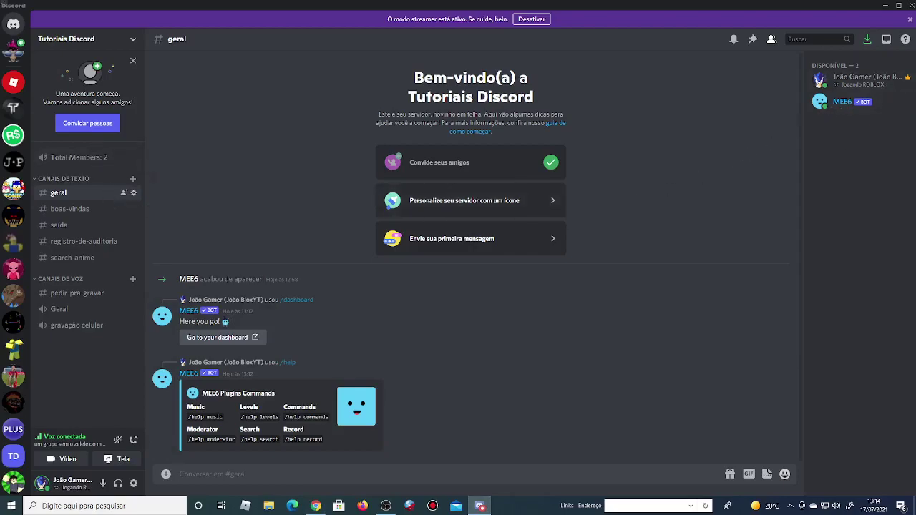
click(315, 505)
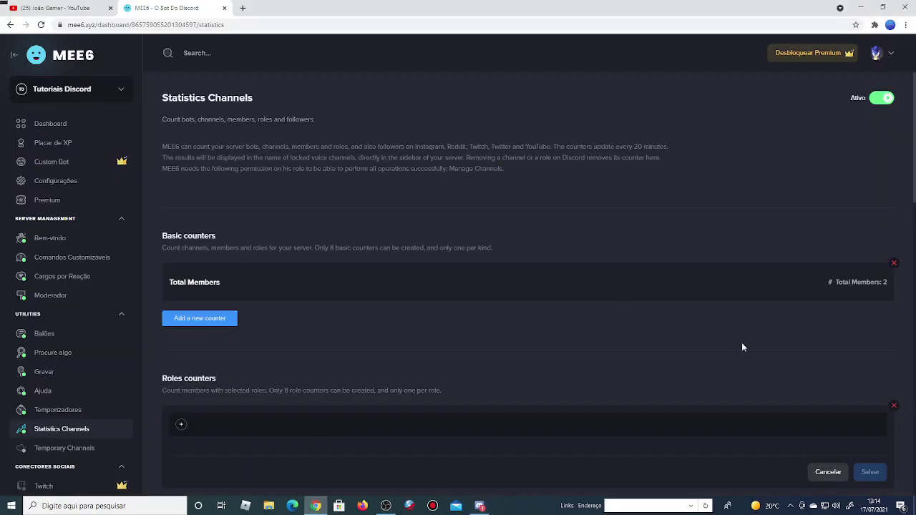
Add a new basic counter of kind Bots and save it
click(221, 322)
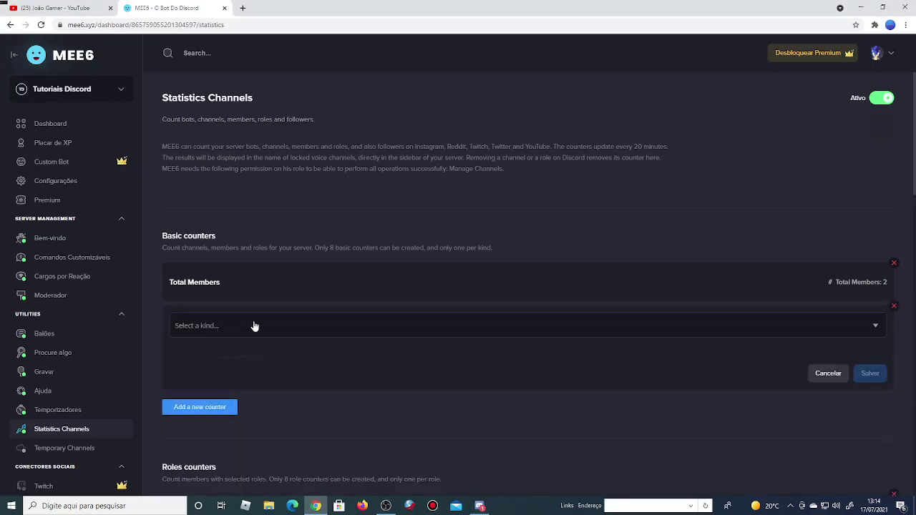
click(840, 329)
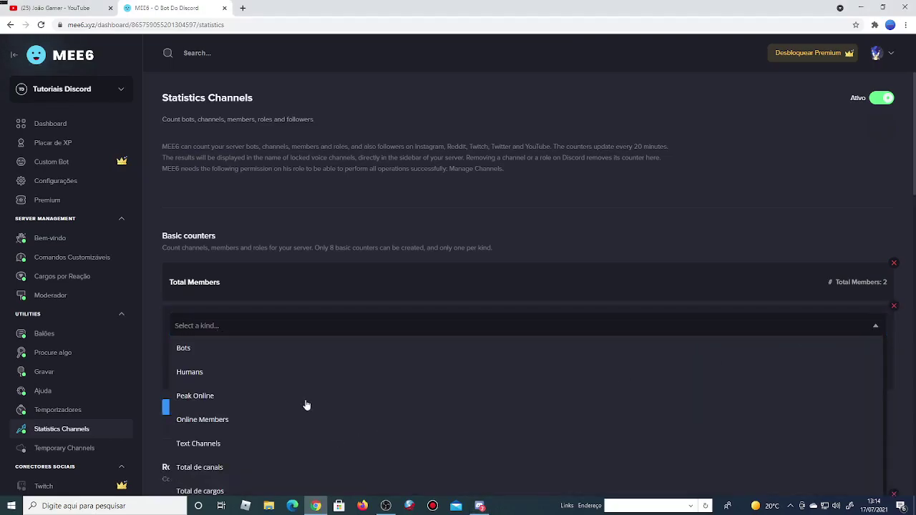
scroll(307, 405, down, 1)
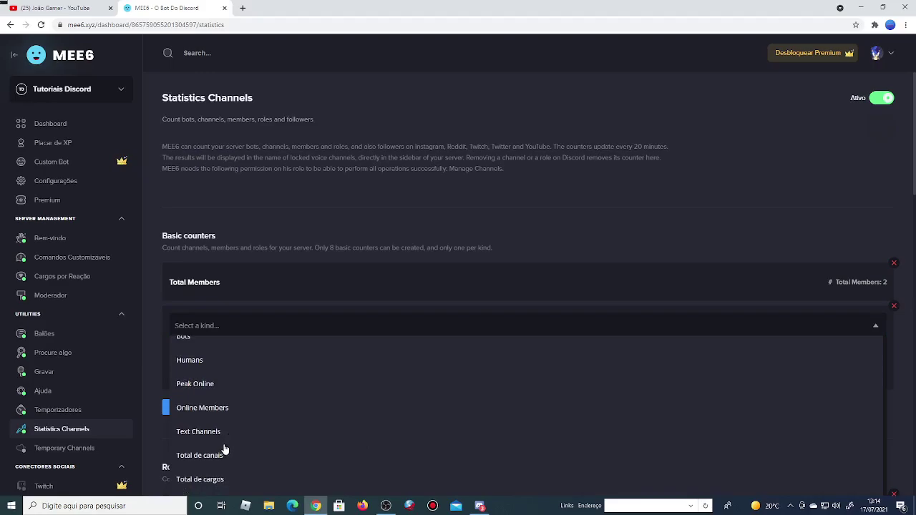
scroll(224, 449, up, 1)
click(205, 349)
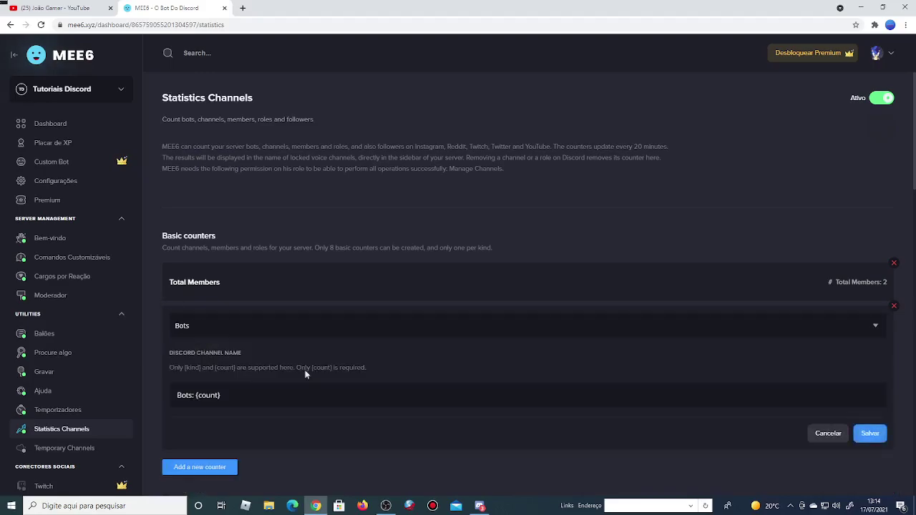
click(869, 433)
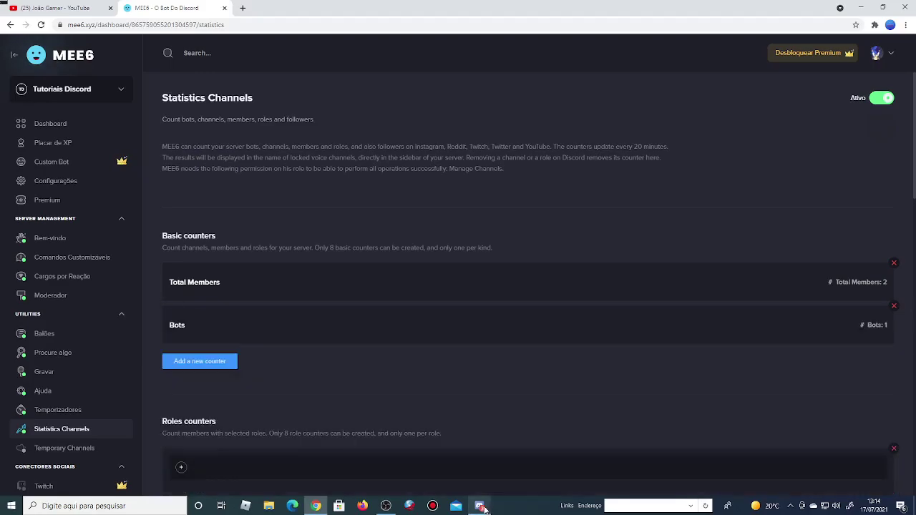
click(479, 506)
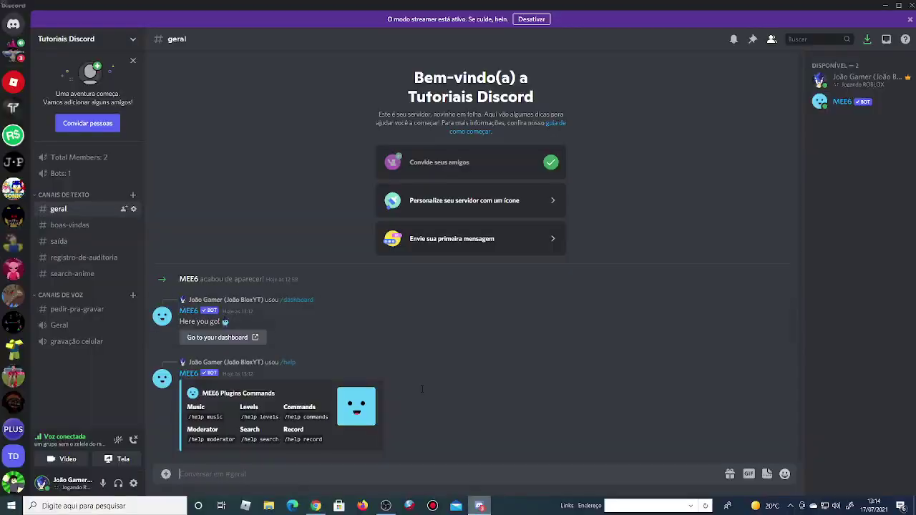
Browse the group DM, another DM chat and the server's new Bots: 1 counter channel
click(13, 53)
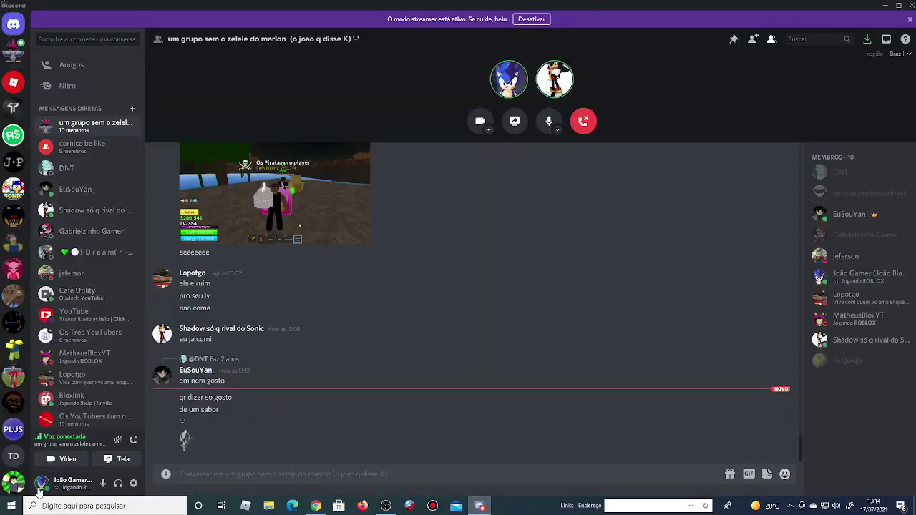
click(22, 461)
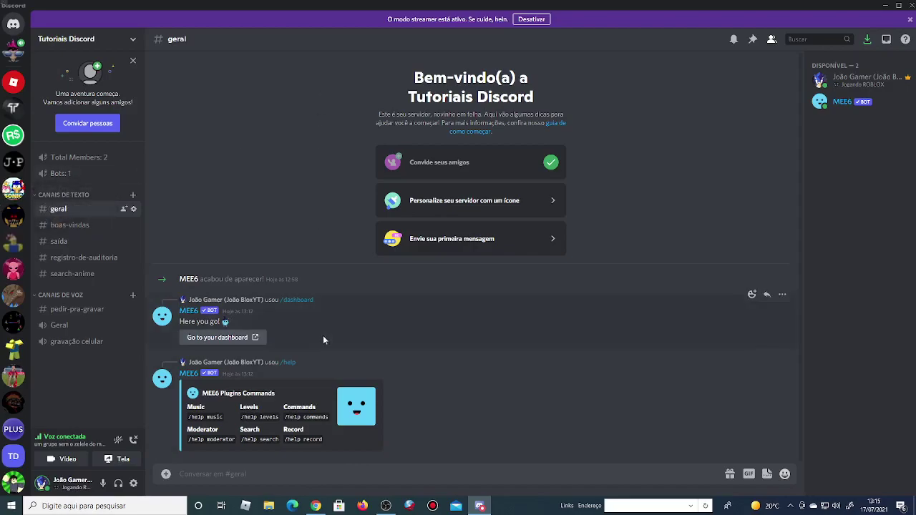
click(387, 508)
click(387, 507)
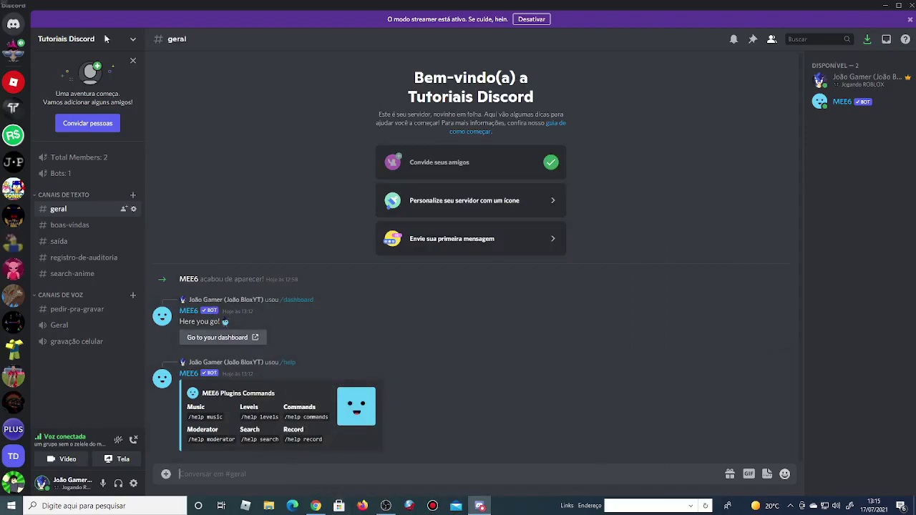
click(9, 33)
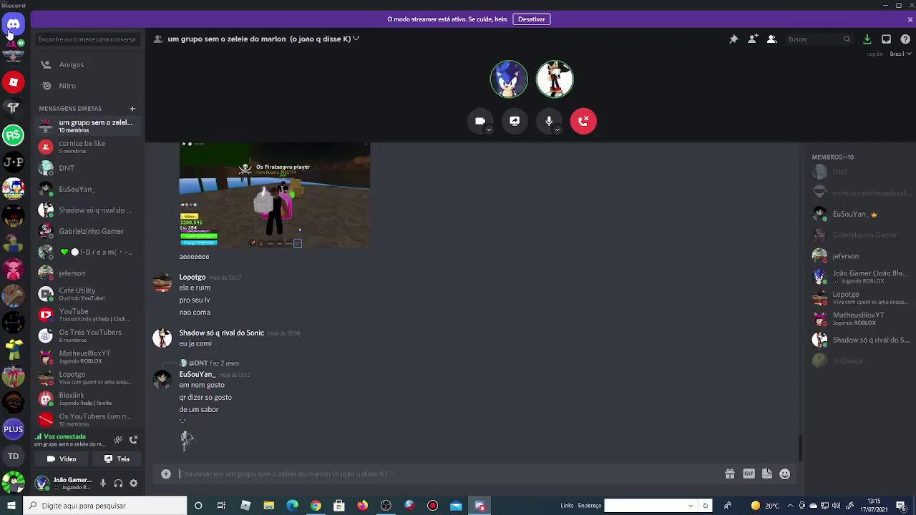
click(74, 168)
click(81, 129)
click(13, 455)
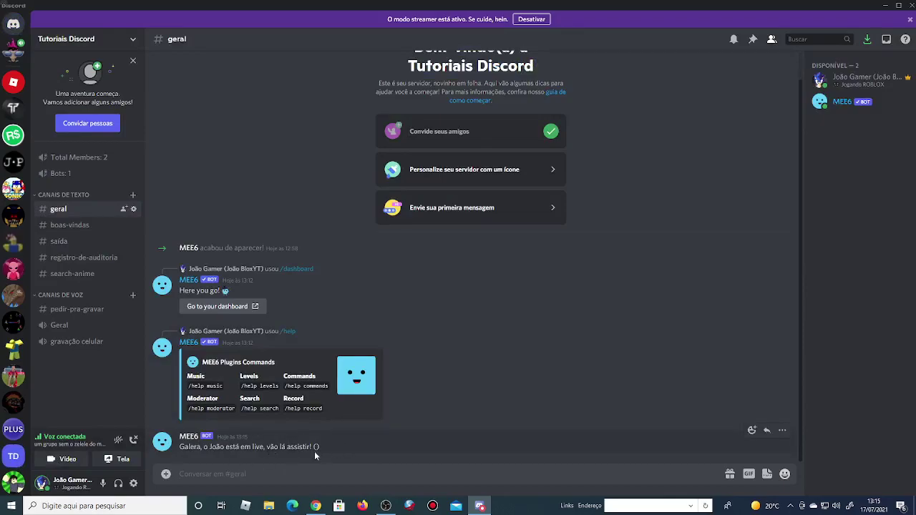
click(316, 506)
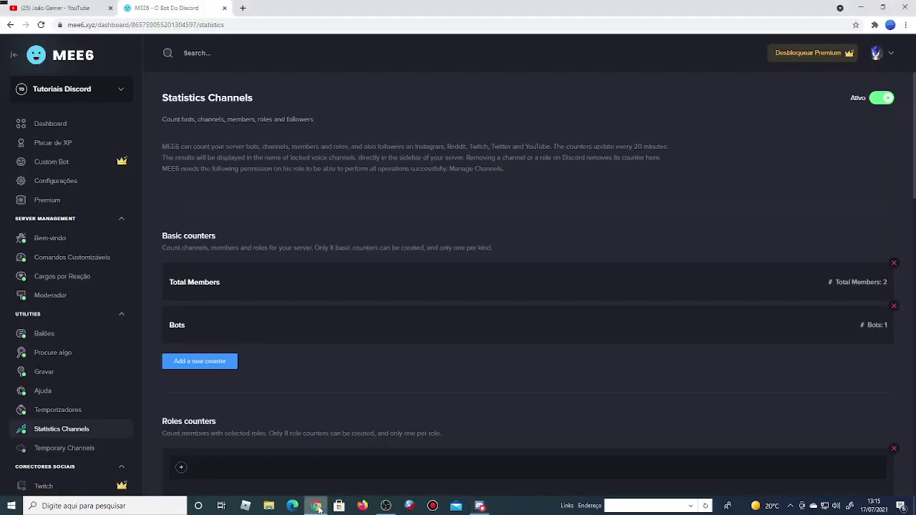
Enable the Temporary Channels plugin and dismiss the Premium hub upgrade offer
click(81, 450)
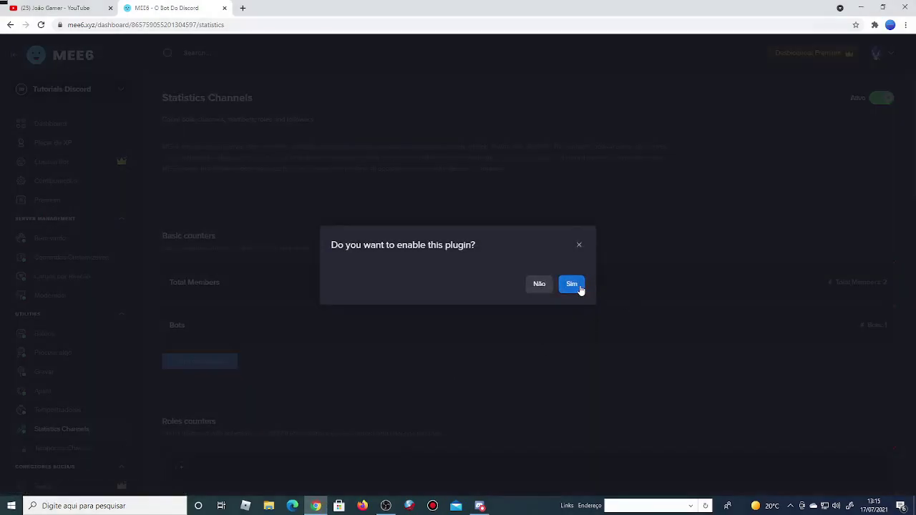
click(577, 286)
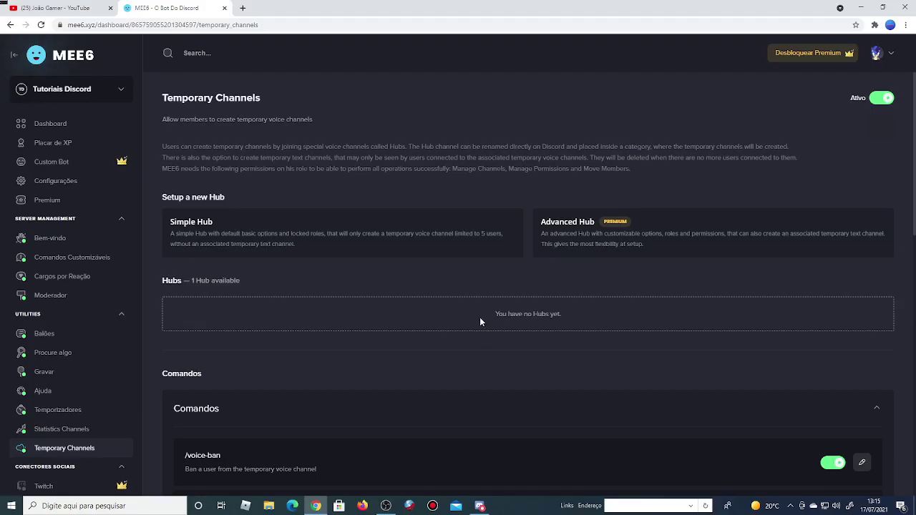
scroll(480, 322, down, 2)
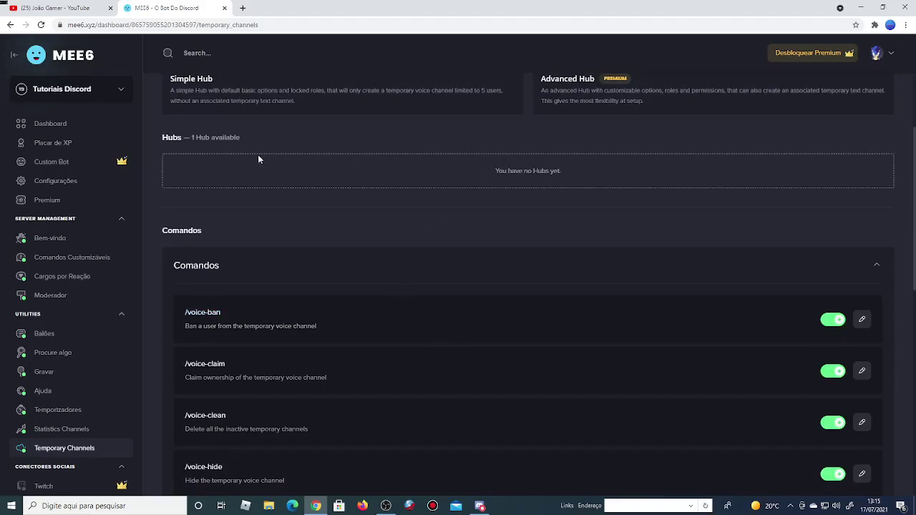
click(199, 138)
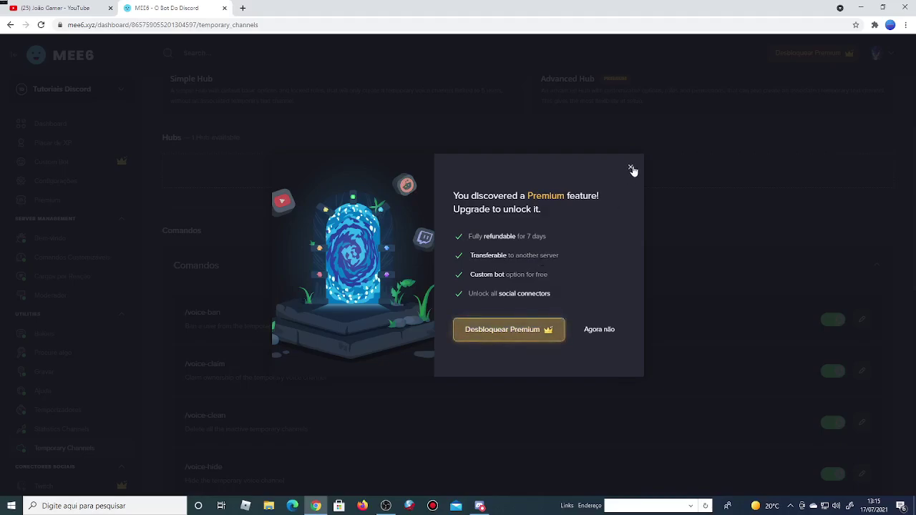
click(631, 168)
scroll(637, 186, up, 2)
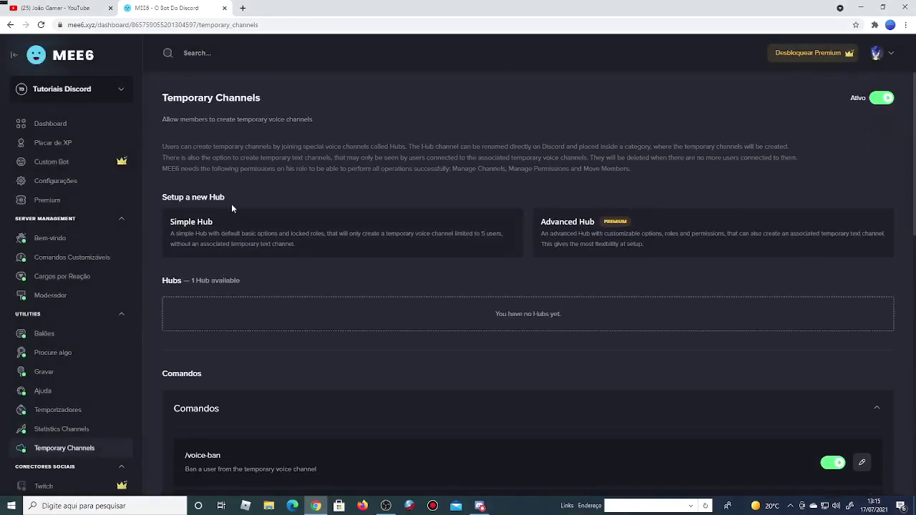
Start setting up a new Simple Hub and scroll through its settings
click(259, 225)
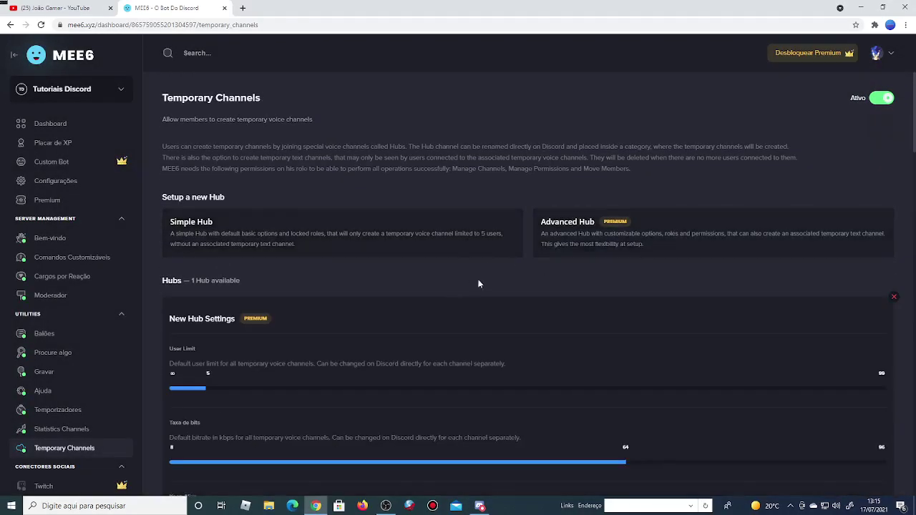
scroll(505, 285, down, 1)
scroll(503, 287, down, 2)
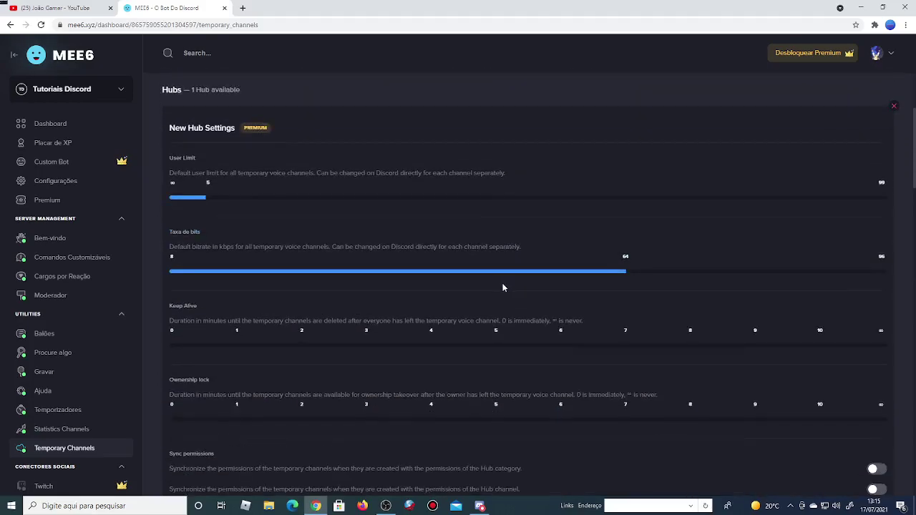
scroll(503, 287, down, 2)
click(479, 506)
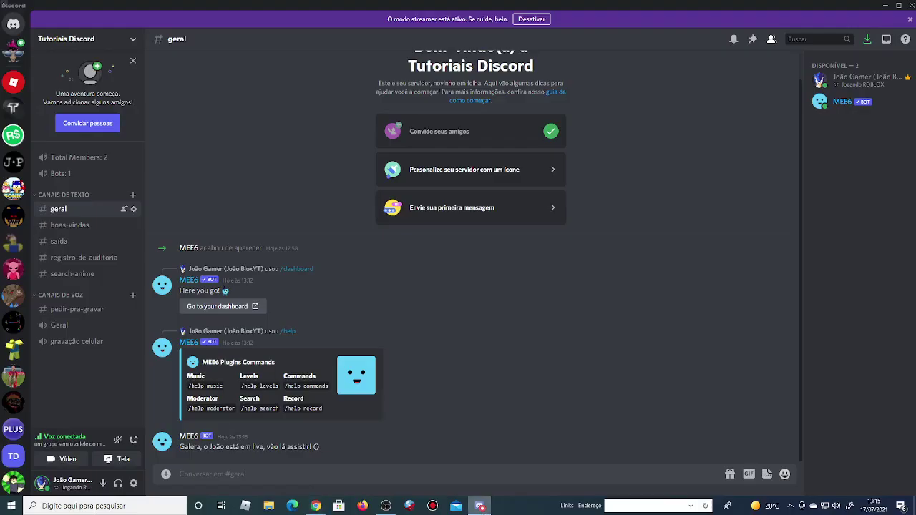
click(479, 506)
scroll(493, 368, down, 3)
scroll(493, 368, up, 3)
scroll(493, 370, up, 3)
scroll(73, 380, down, 3)
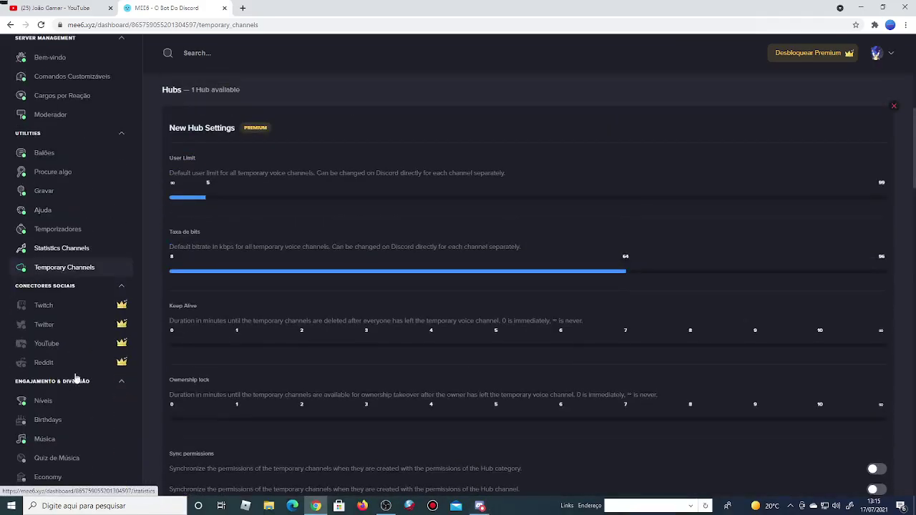
Try the Twitch and YouTube connectors, dismissing each Premium upgrade prompt
click(65, 316)
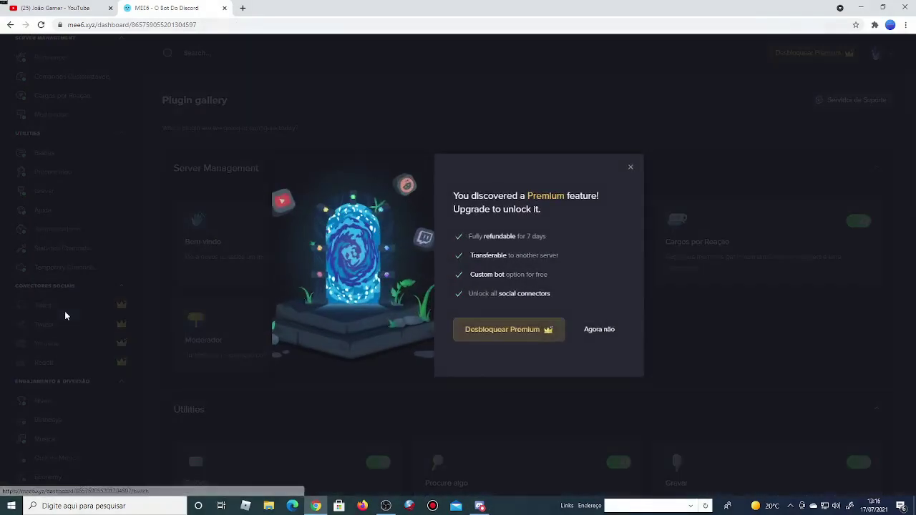
click(159, 330)
click(83, 346)
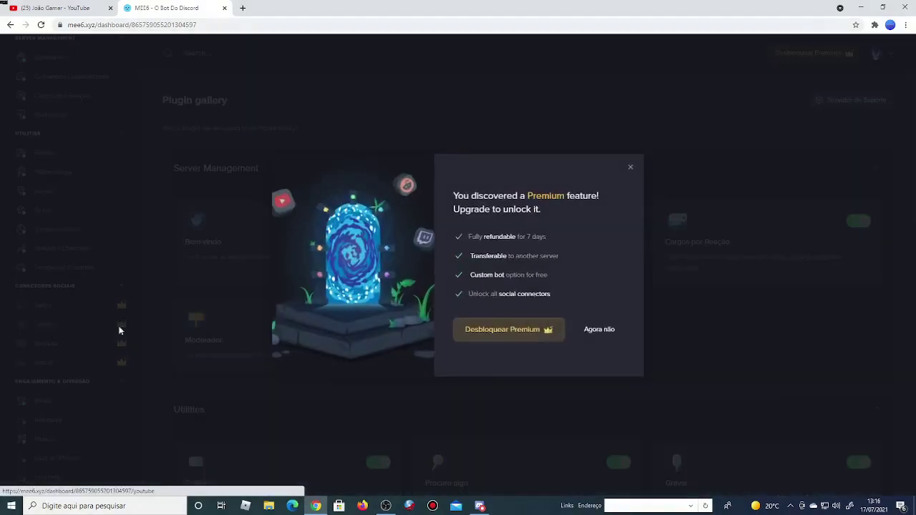
click(164, 308)
Open MEE6's Níveis page, then the Tutoriais Discord server's Cargos list in Discord
click(86, 408)
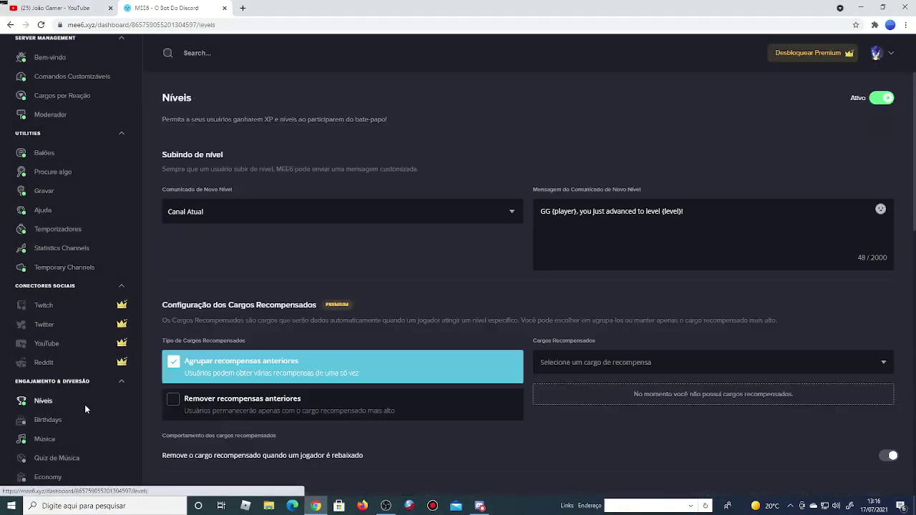
click(480, 506)
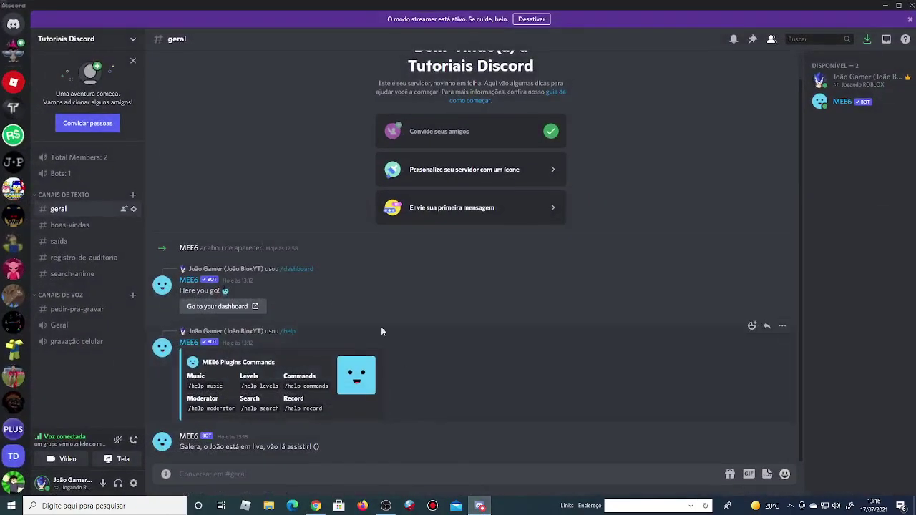
click(133, 39)
click(90, 103)
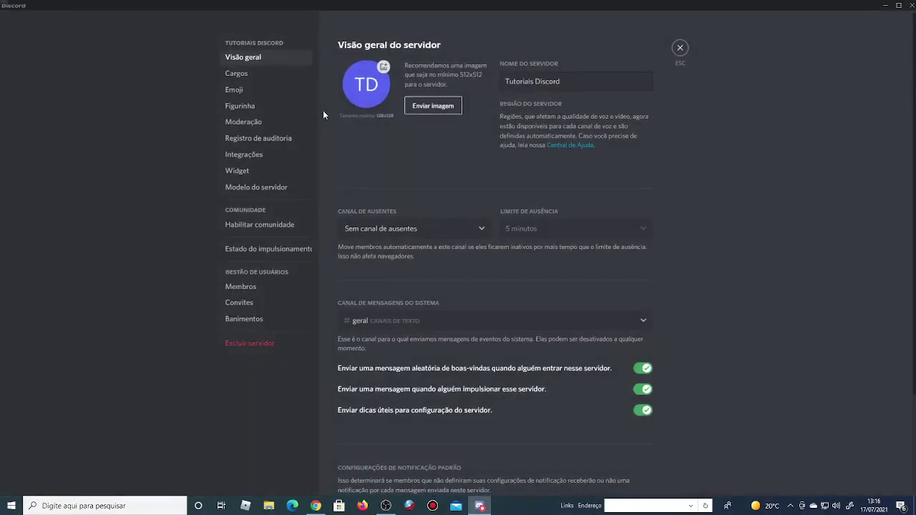
click(280, 76)
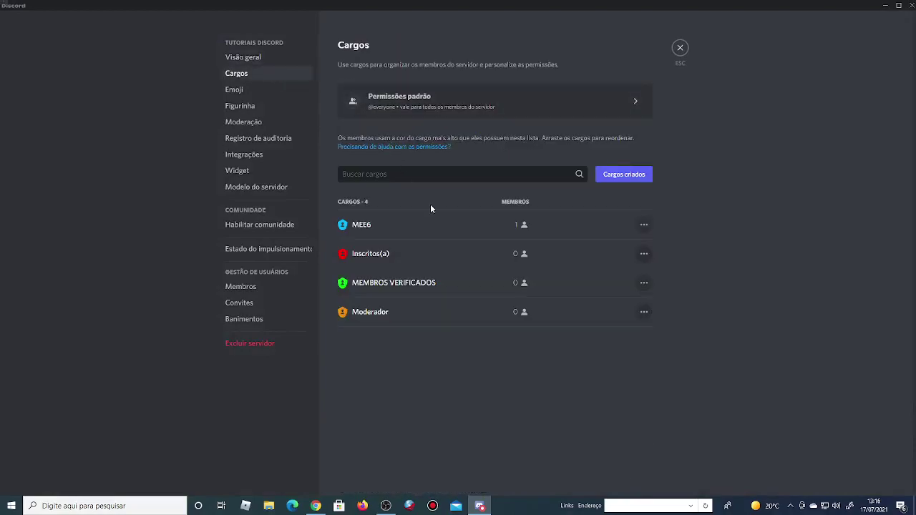
Create a blue role named Nível 5
click(433, 224)
click(416, 45)
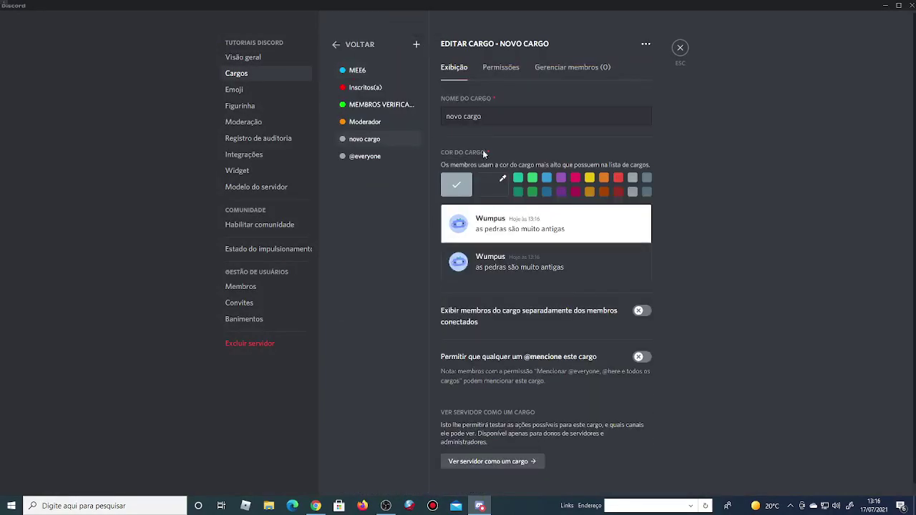
triple_click(515, 121)
text(N)
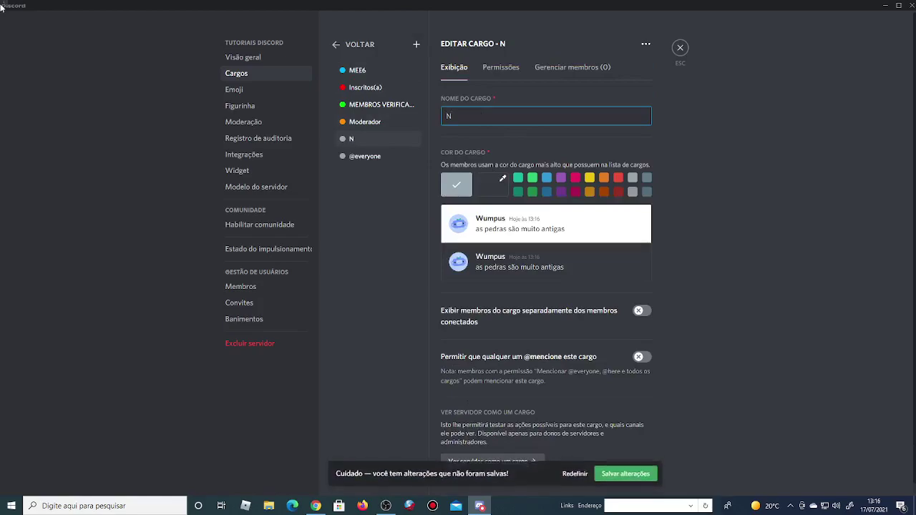
text(ível 5)
click(547, 178)
click(625, 475)
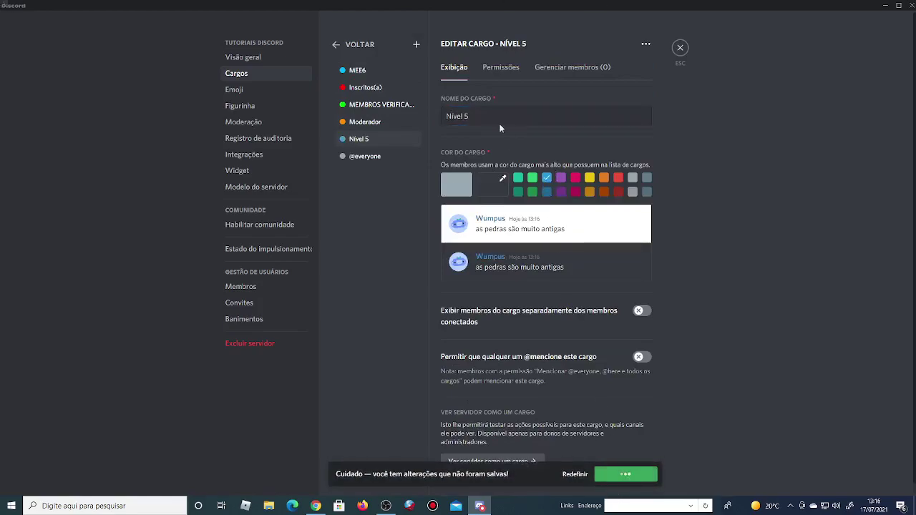
Create a red (#ff0000) role named Nível 10
click(415, 45)
text(Nível 10)
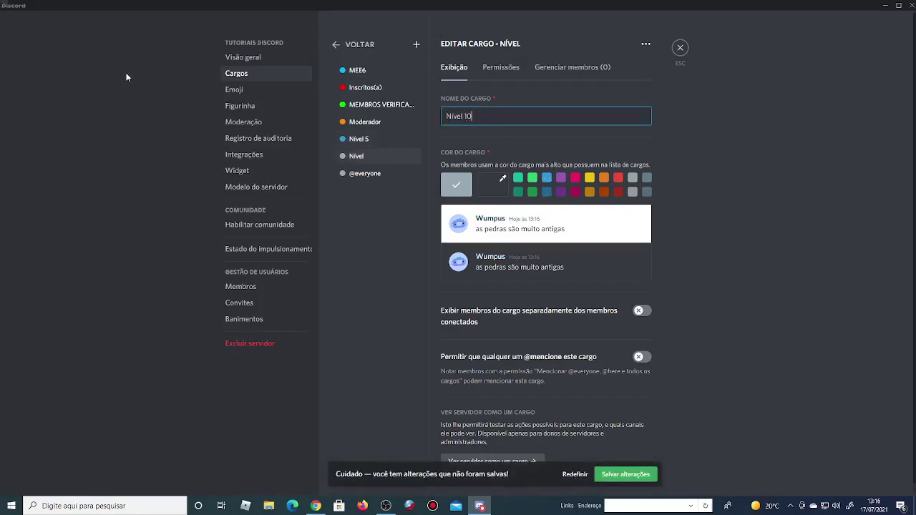
click(493, 184)
text(#ff0000)
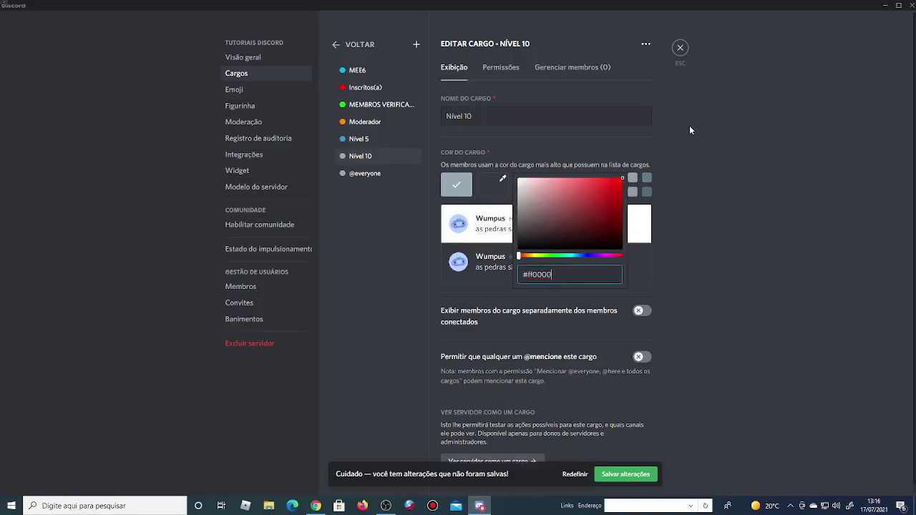
click(601, 470)
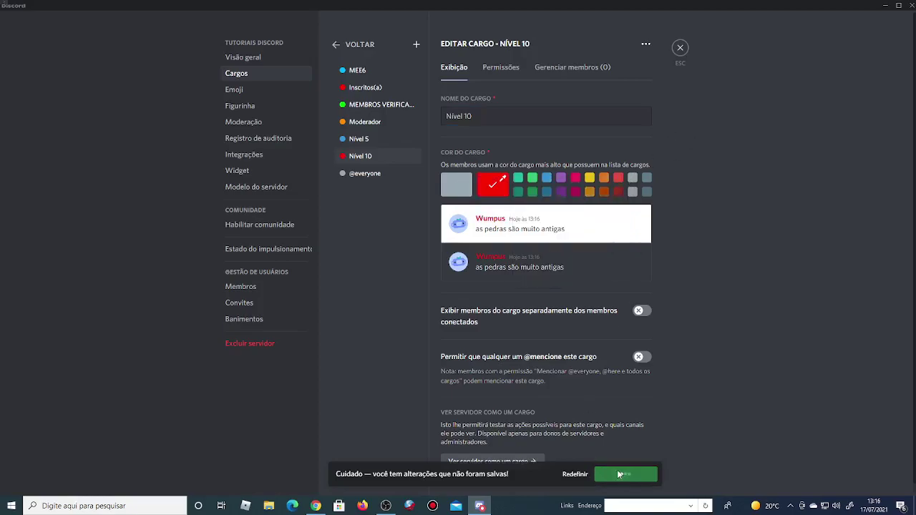
Create a bright yellow role named Nível 15
click(416, 44)
key(BackSpace)
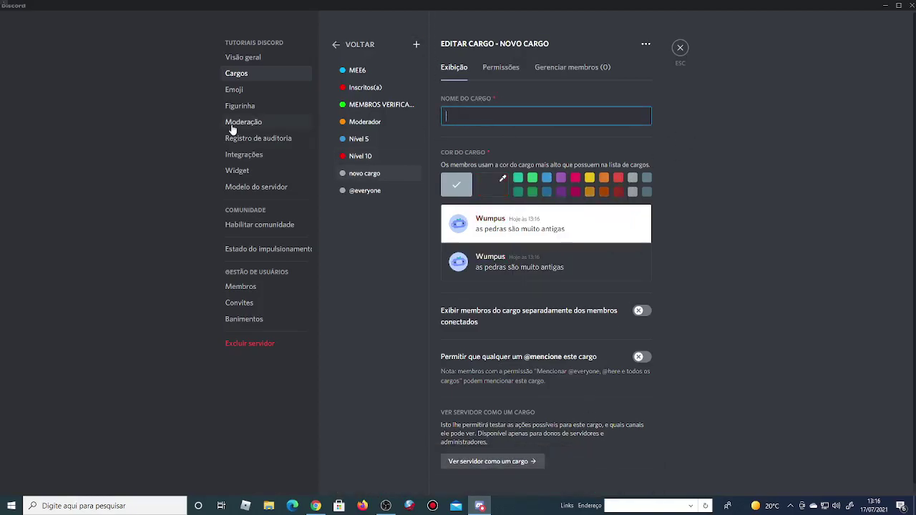
text(Nível 15)
click(492, 184)
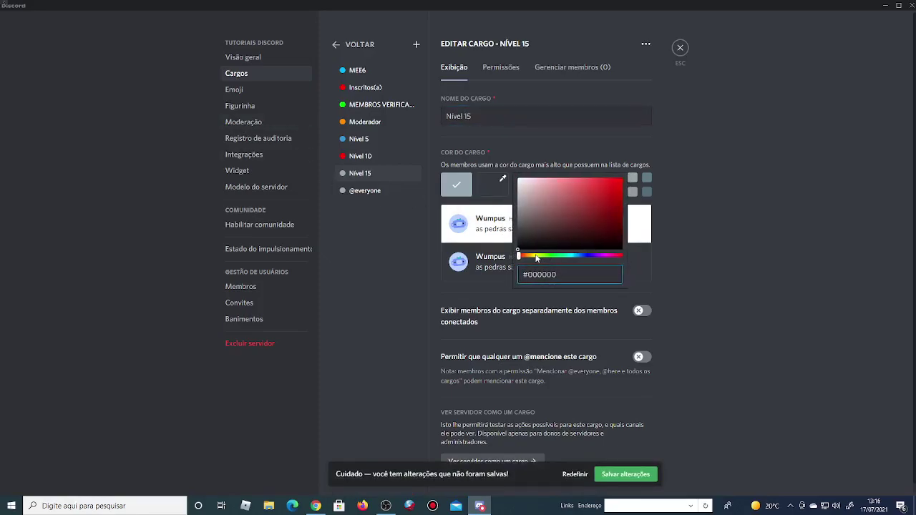
click(536, 256)
click(619, 180)
click(625, 474)
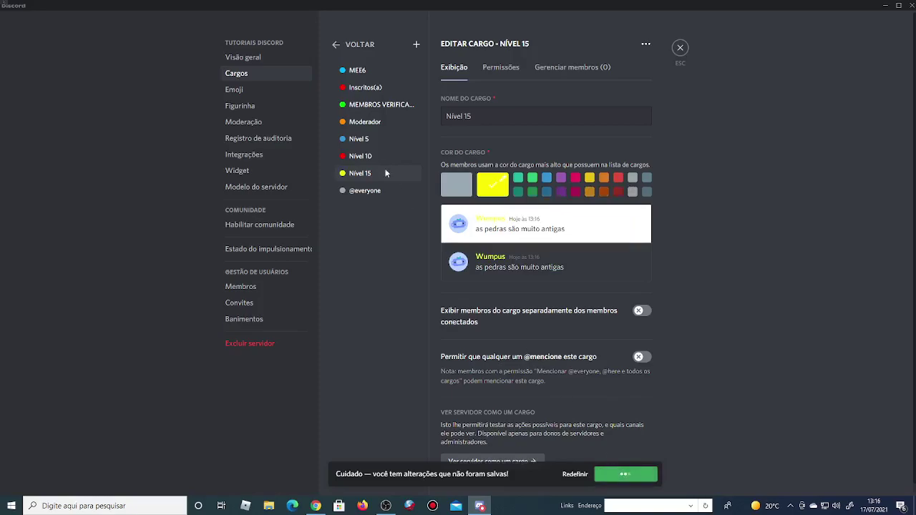
Rank Nível 15 above Nível 10 and Nível 5, save, and return to MEE6 Levels
drag(383, 178, 379, 138)
click(624, 478)
click(316, 506)
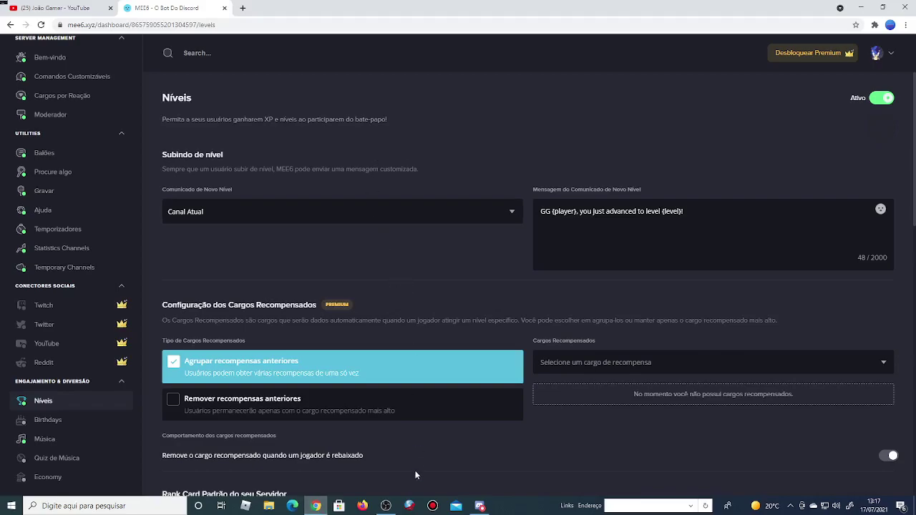
Close server settings and create a text channel named starboard, then return to MEE6
click(479, 505)
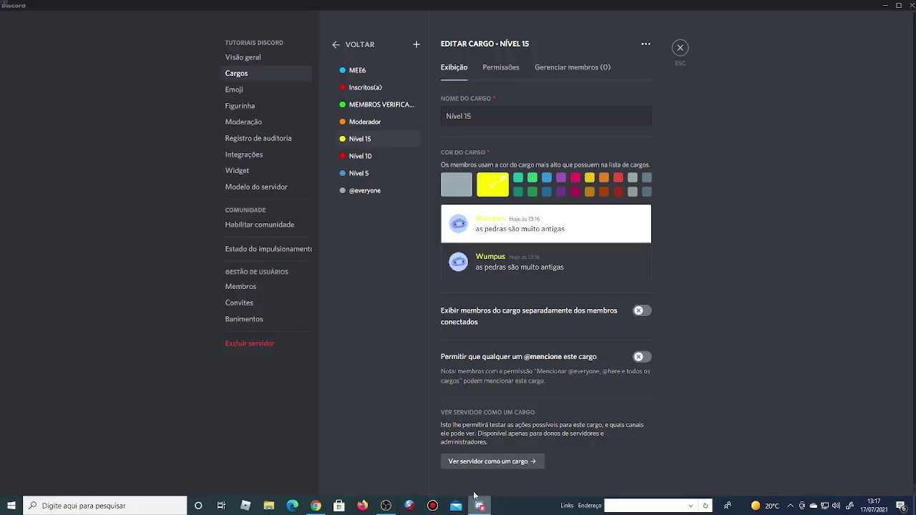
click(681, 48)
click(132, 194)
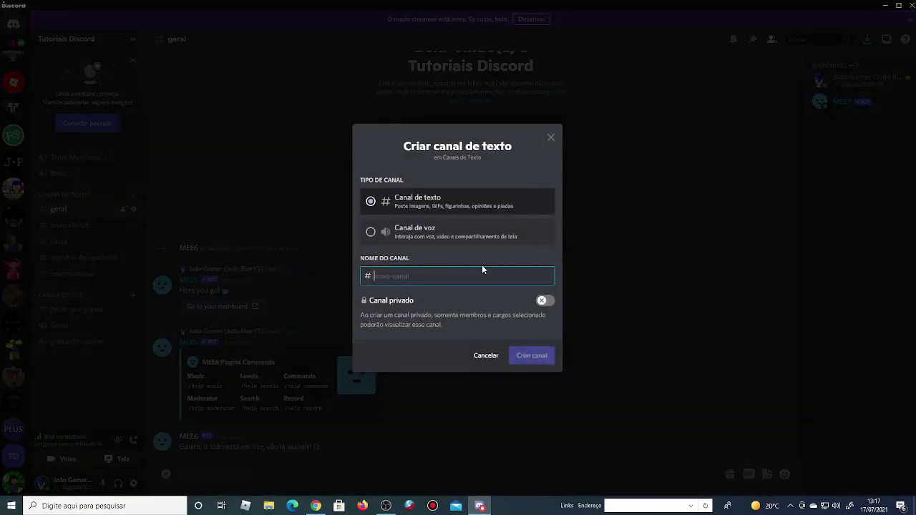
text(starboard)
click(537, 352)
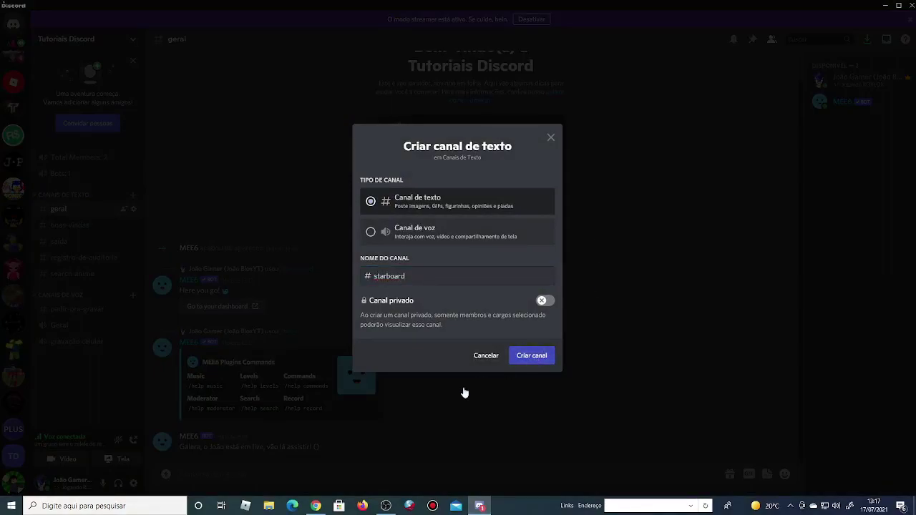
click(314, 506)
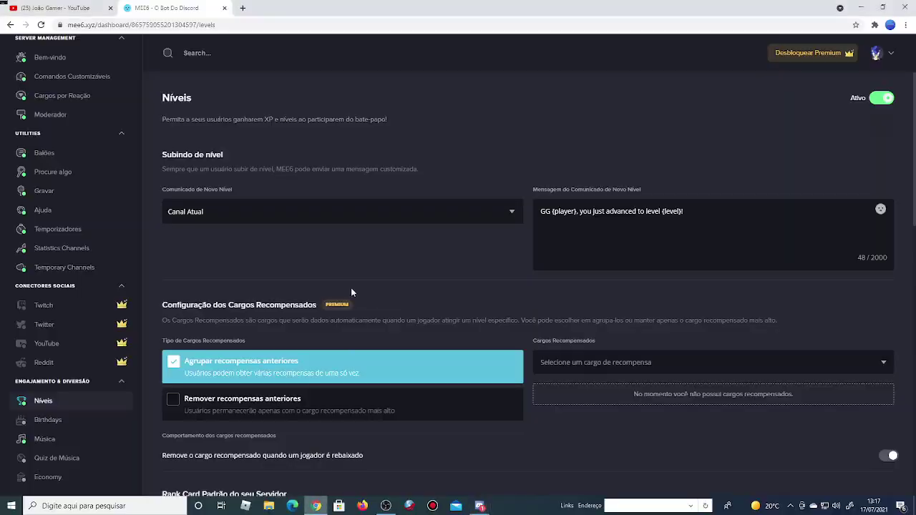
Post MEE6 level-up announcements in the custom #starboard channel and save
click(353, 210)
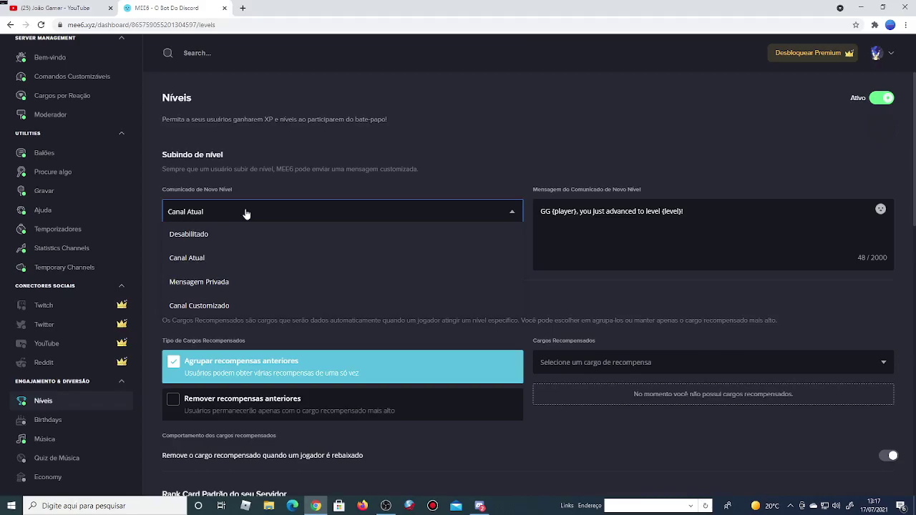
scroll(243, 259, down, 1)
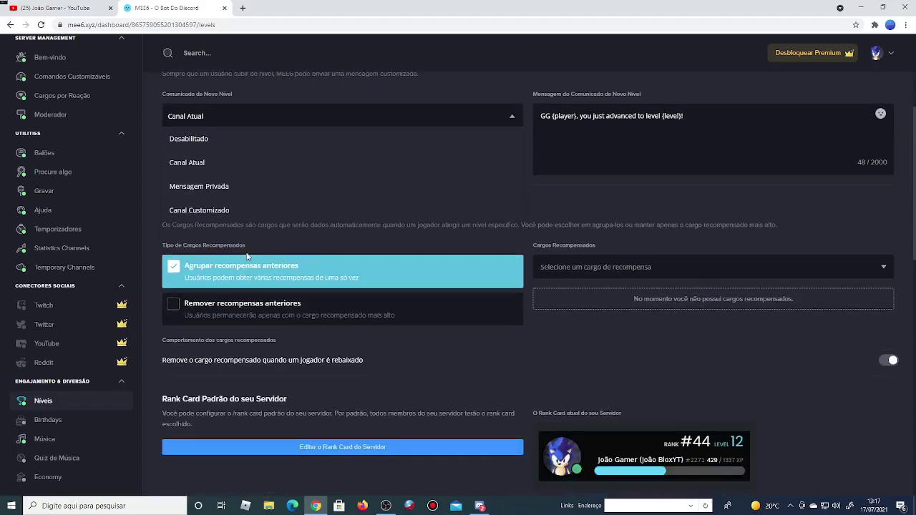
click(246, 210)
click(247, 166)
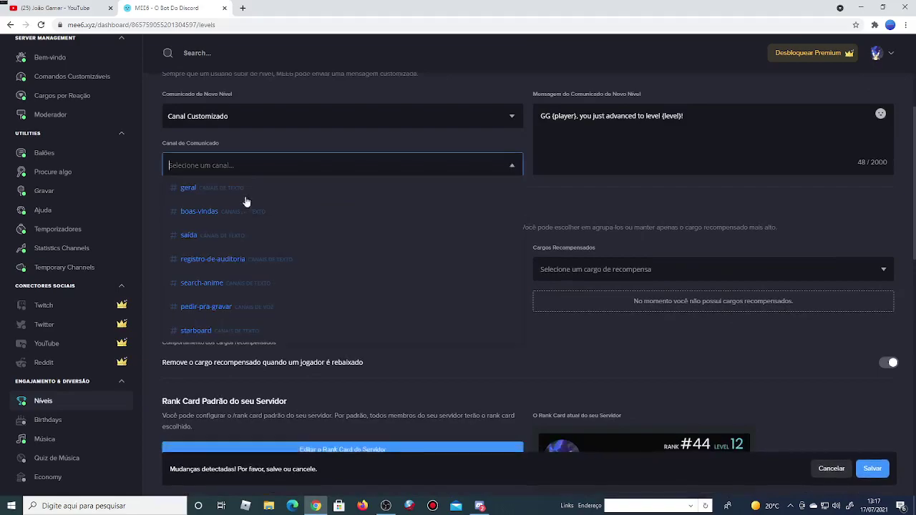
scroll(231, 313, down, 1)
click(229, 284)
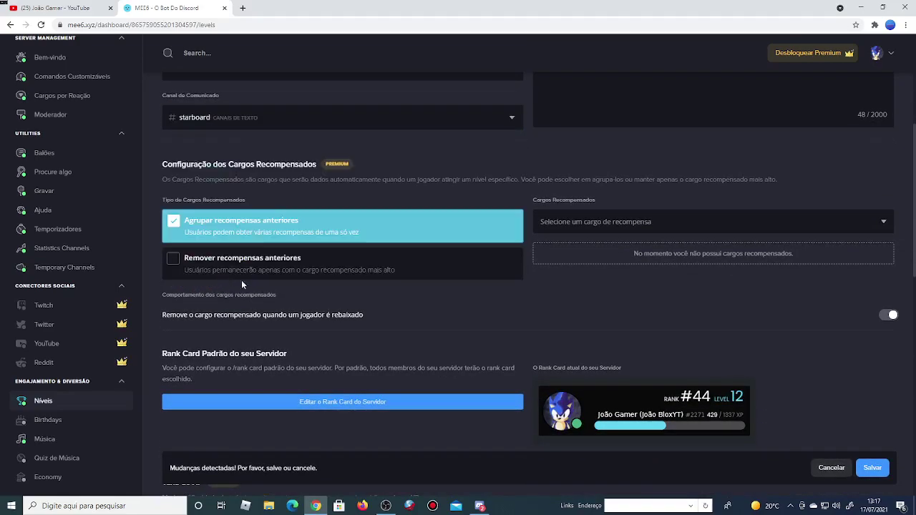
click(873, 474)
scroll(803, 382, up, 2)
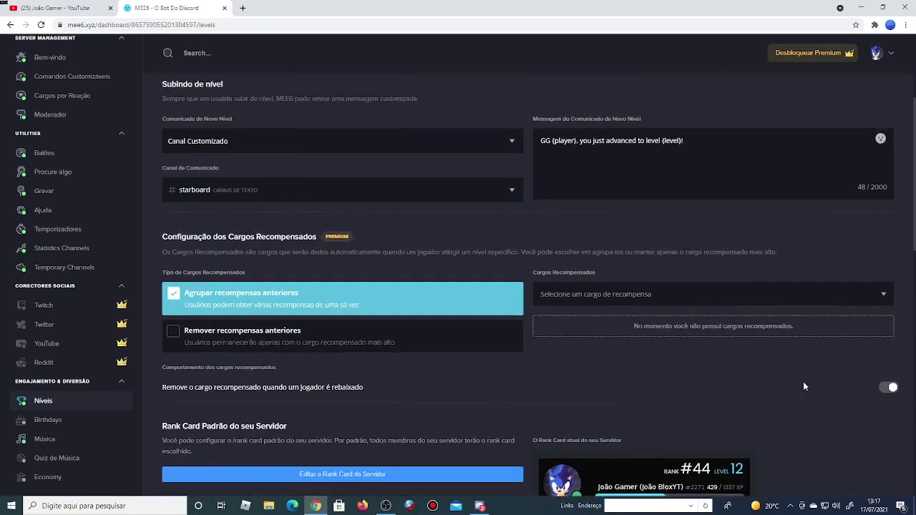
click(669, 227)
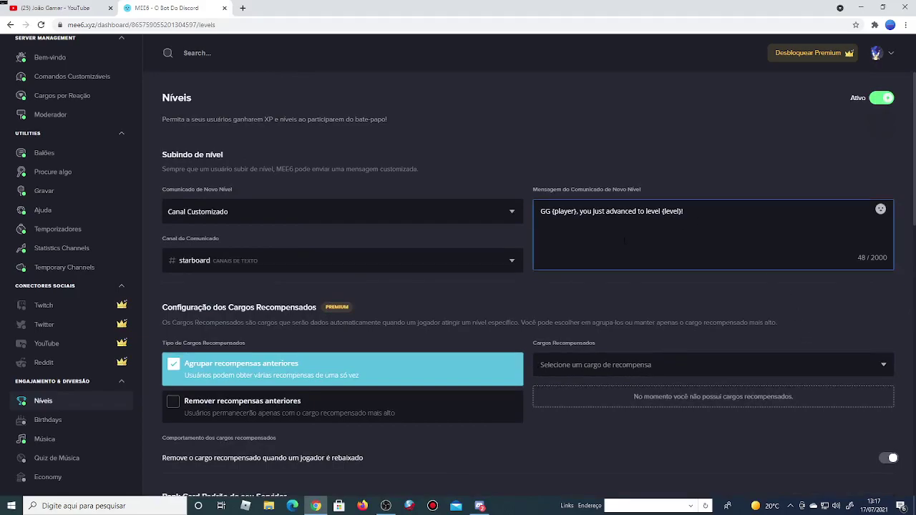
click(480, 506)
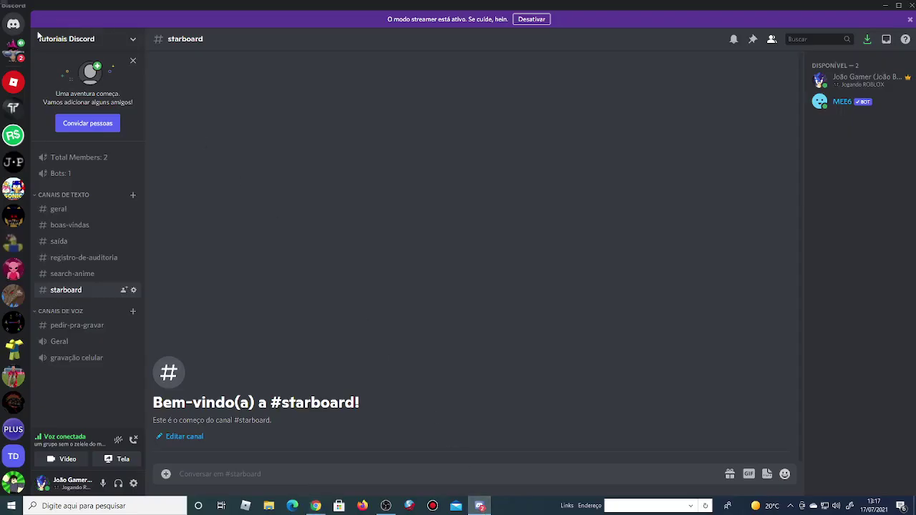
Glance at the group DM, return to #starboard, then bring the MEE6 Levels page back
click(12, 50)
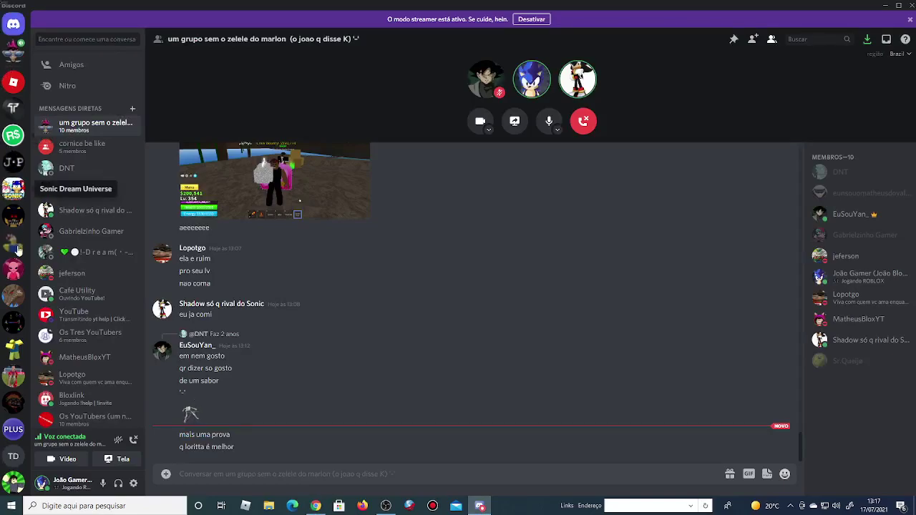
click(13, 455)
click(385, 505)
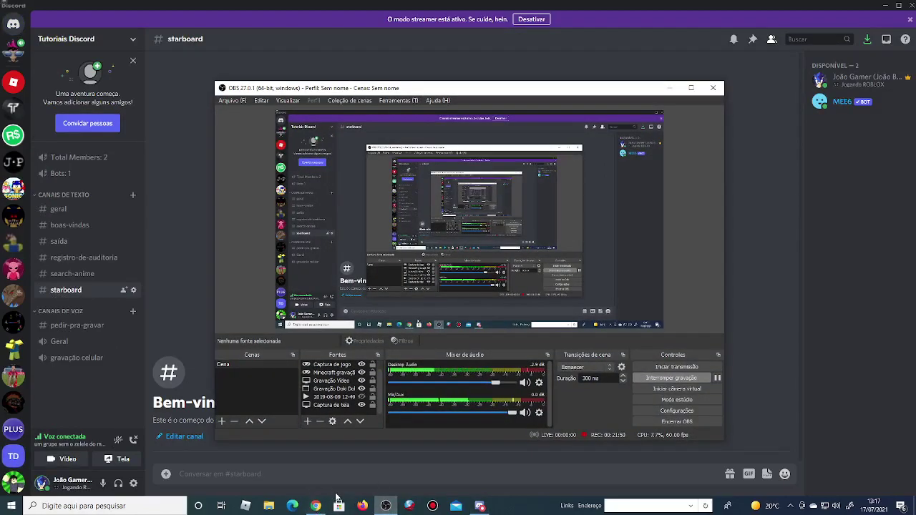
click(326, 505)
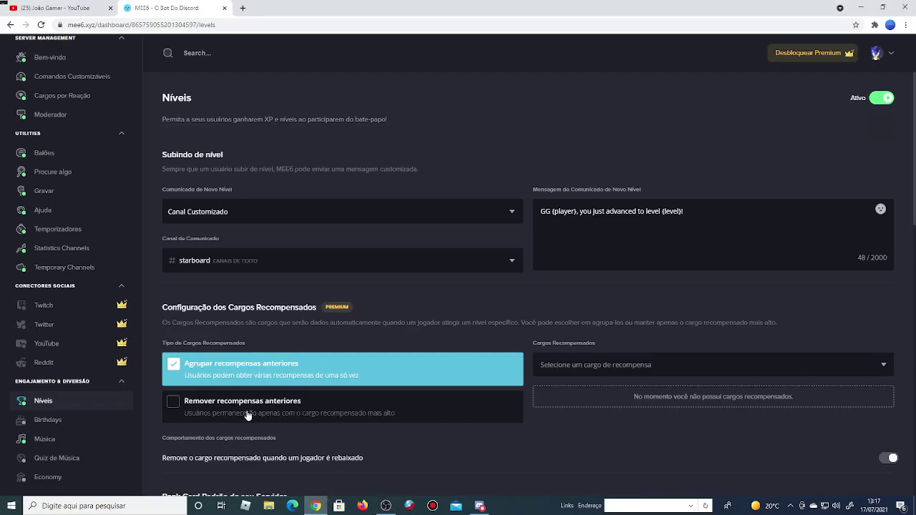
Enable the MEE6 Birthdays plugin
mouse_move(477, 507)
click(72, 418)
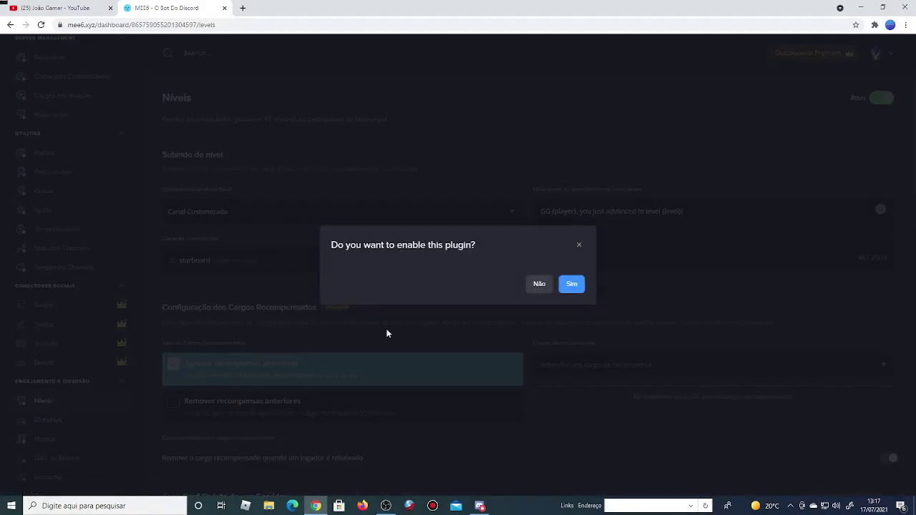
click(571, 284)
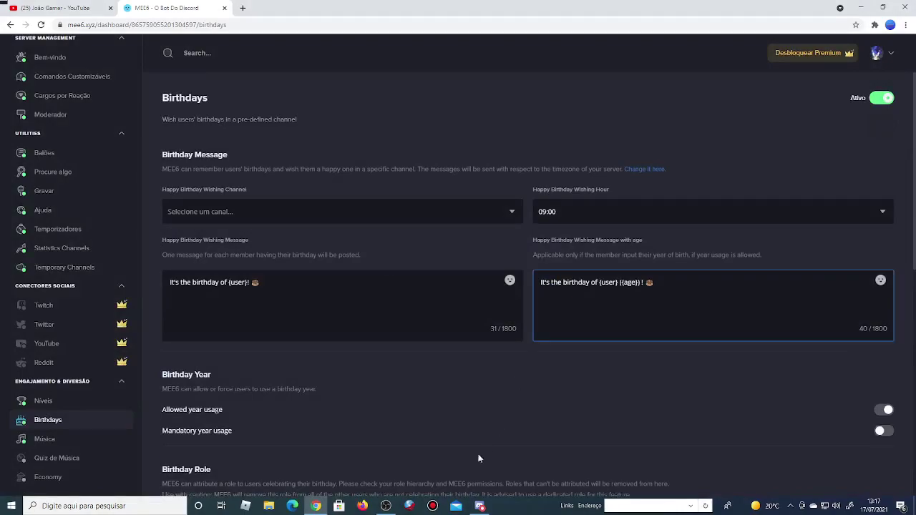
Open Discord's new text channel form, then go to the YouTube tab's search box
click(479, 506)
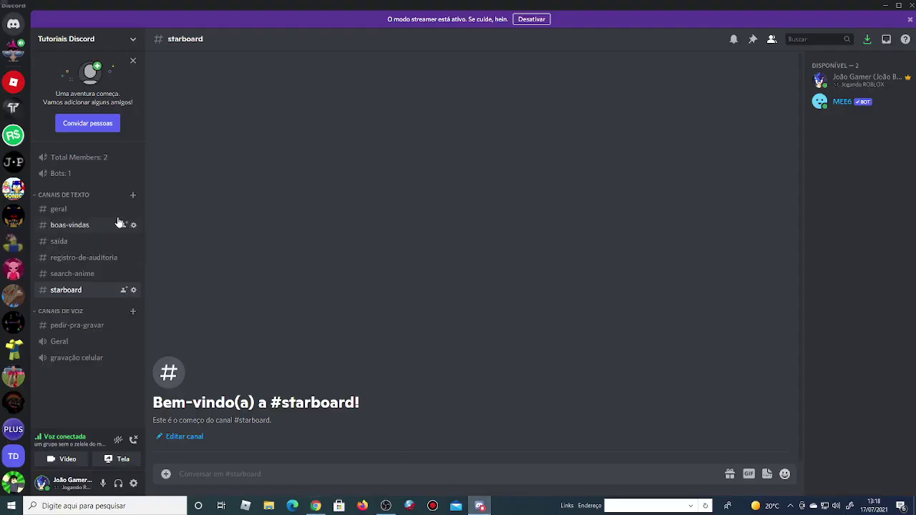
click(133, 195)
click(369, 435)
click(133, 195)
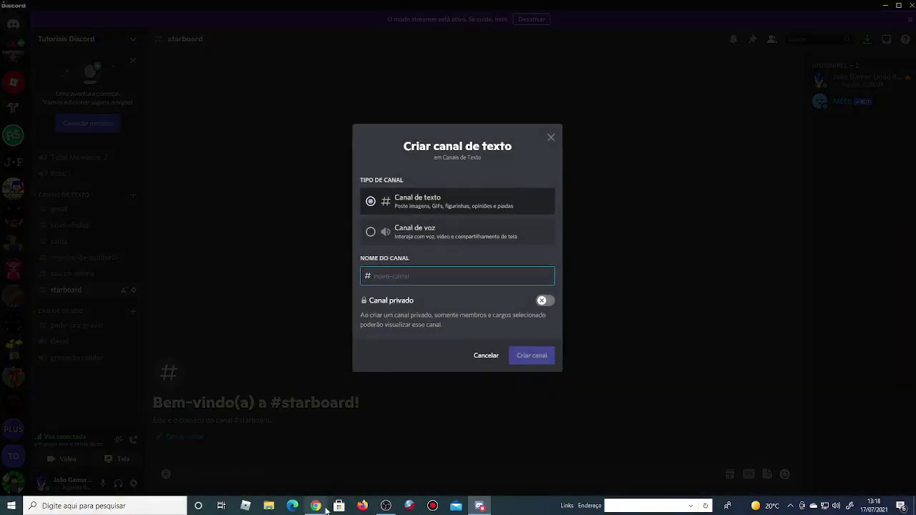
click(324, 508)
click(74, 8)
click(286, 55)
right_click(290, 55)
Insert a cake and a face emoji into the YouTube search box and copy both
click(308, 63)
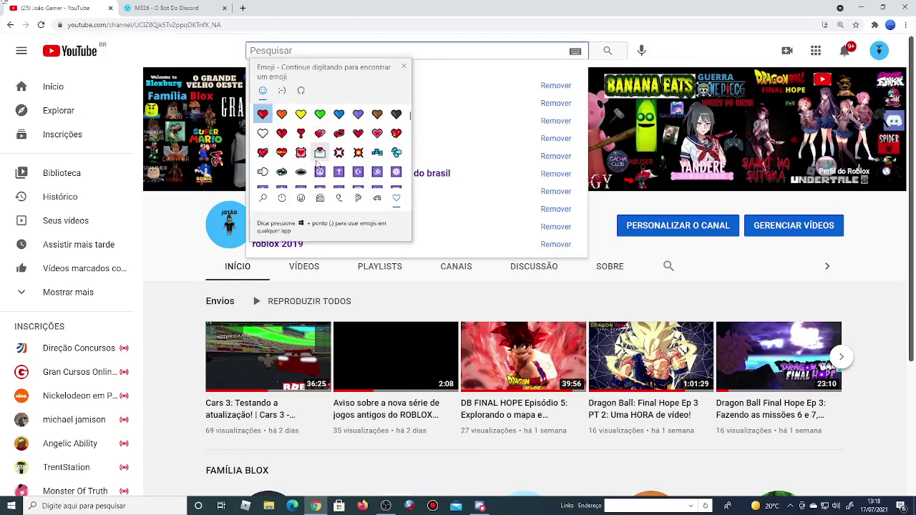
click(282, 197)
click(362, 115)
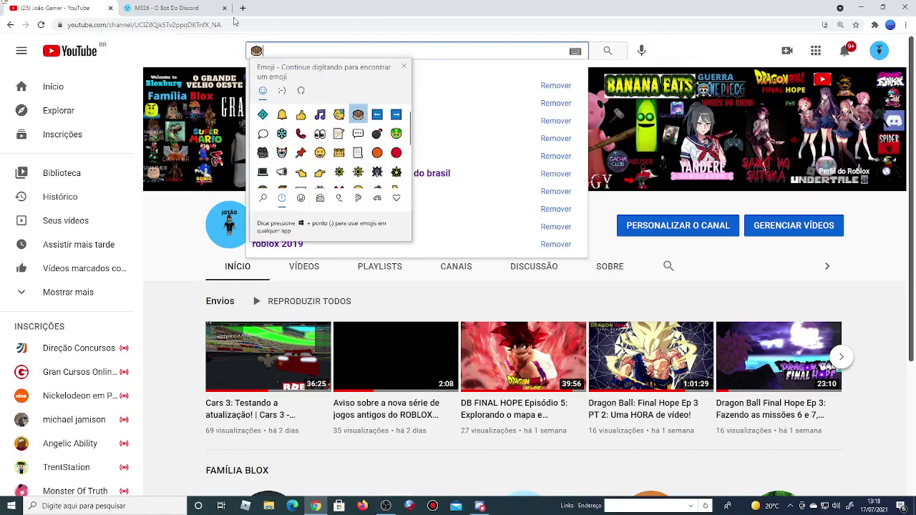
click(339, 114)
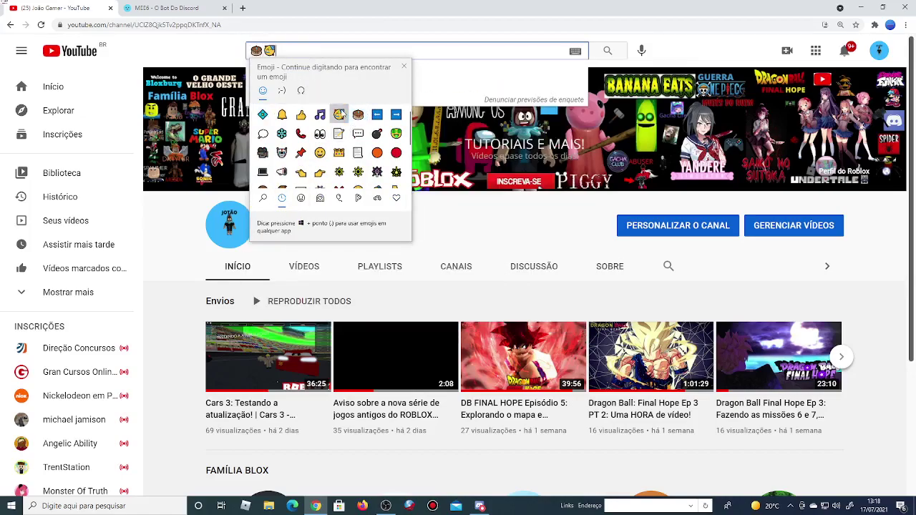
click(290, 55)
double_click(290, 55)
right_click(253, 49)
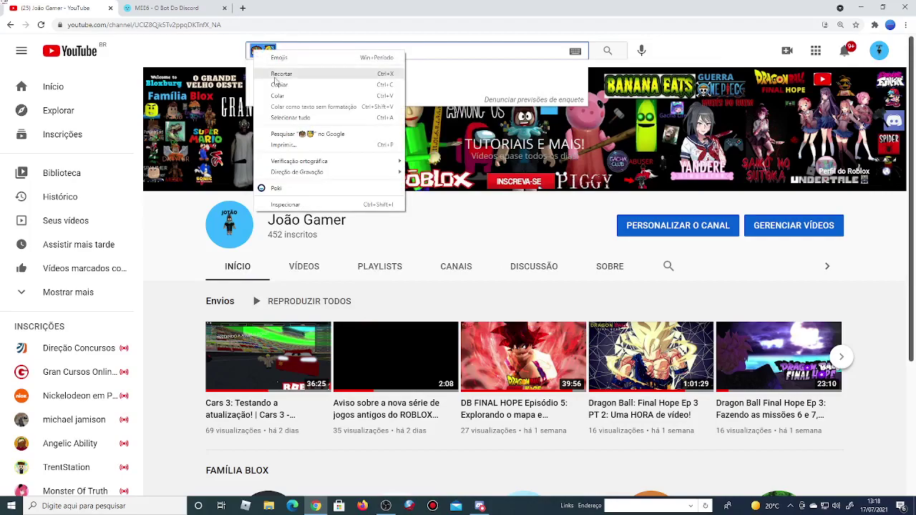
click(301, 96)
click(482, 508)
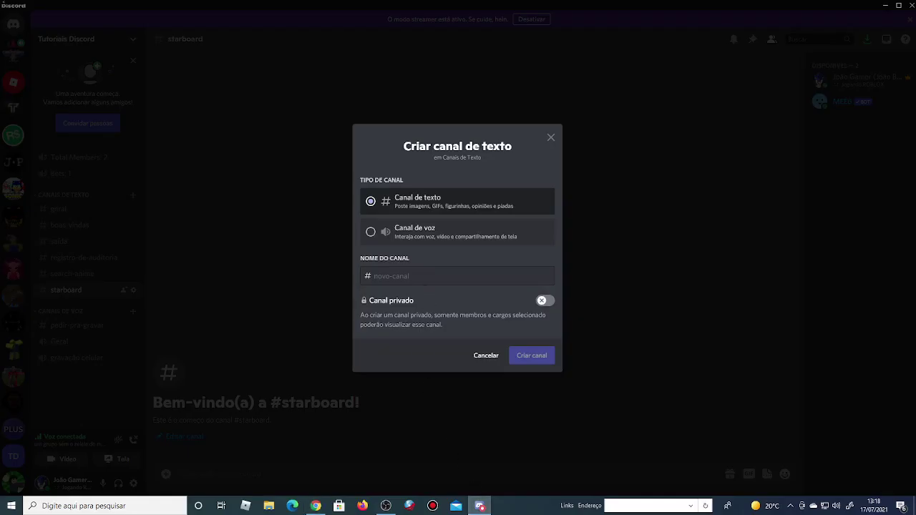
Name the new text channel 🎂aniversário🥳 from the pasted emojis and create it
text(🎂🥴)
text(avi)
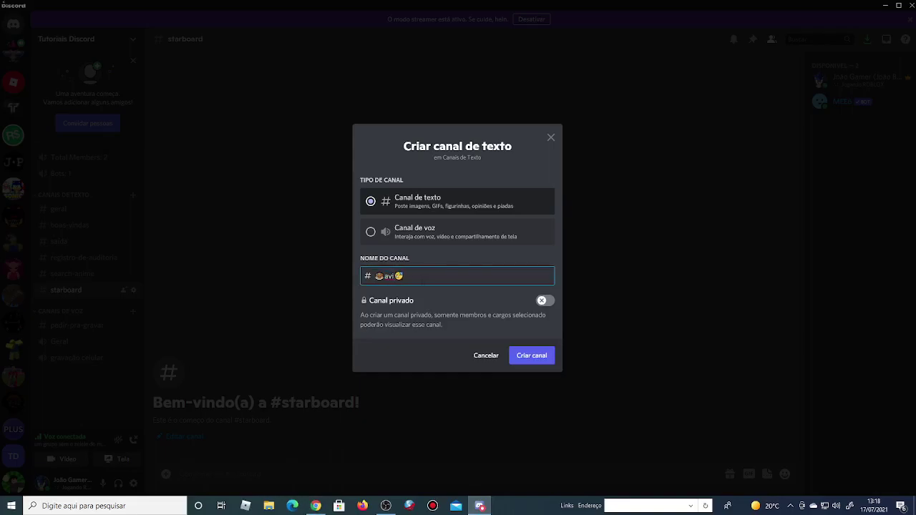
key(BackSpace)
text(niversário)
click(531, 355)
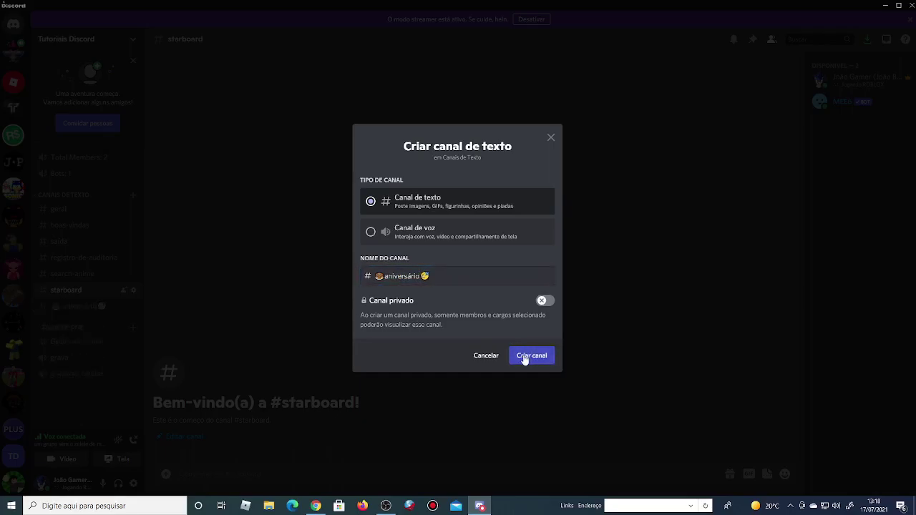
Change the birthday wishing message to 'Hoje é o aniversário de {user}!' and save
click(315, 506)
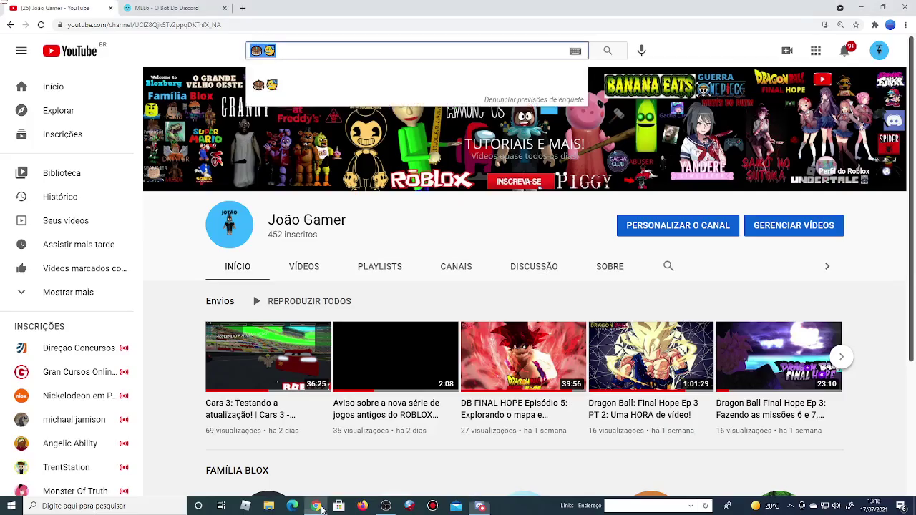
click(169, 7)
click(322, 283)
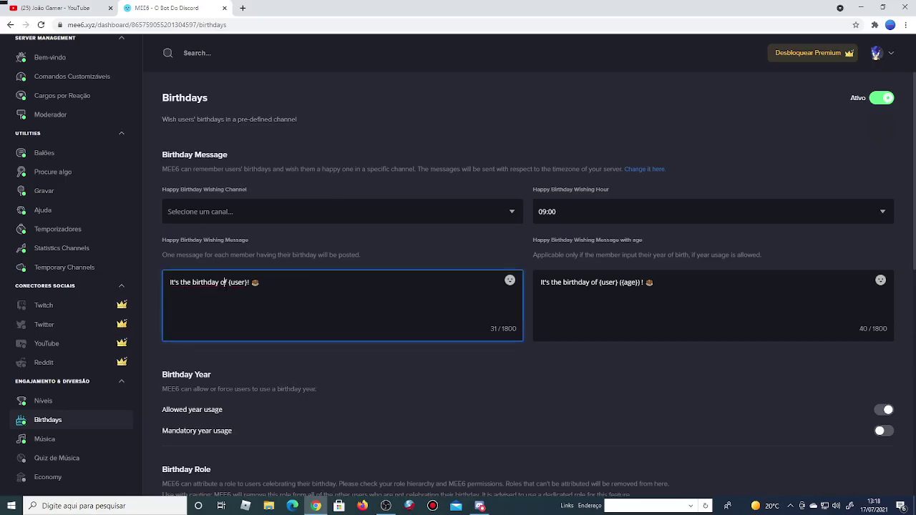
drag(170, 282, 227, 282)
text(Hoje)
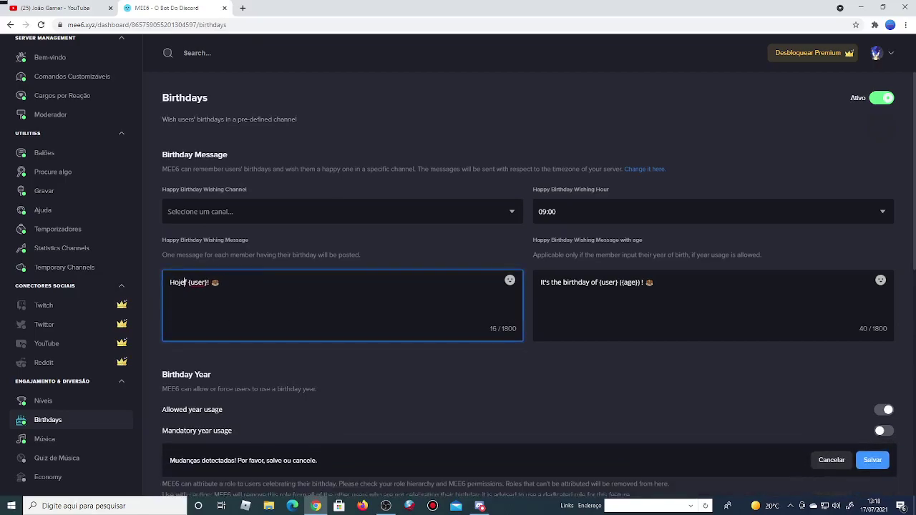
text( é o anivers)
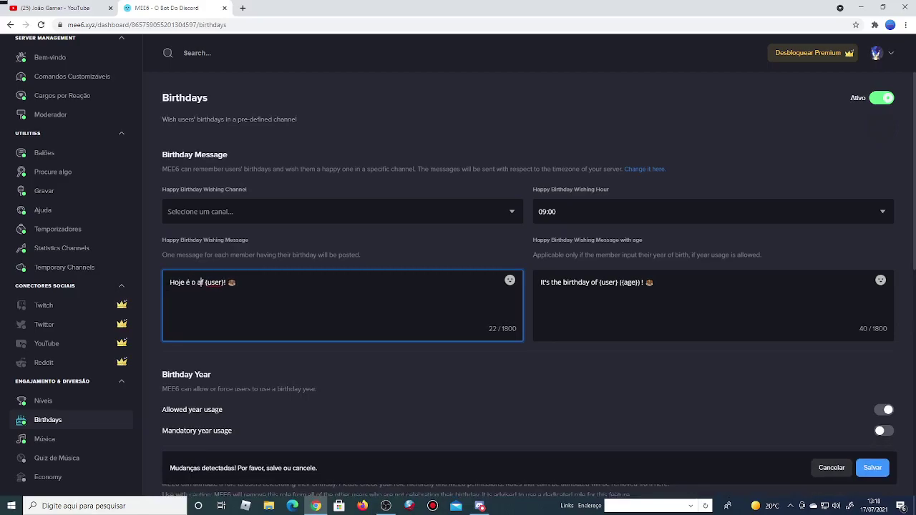
text(ário de)
key(Delete)
click(872, 467)
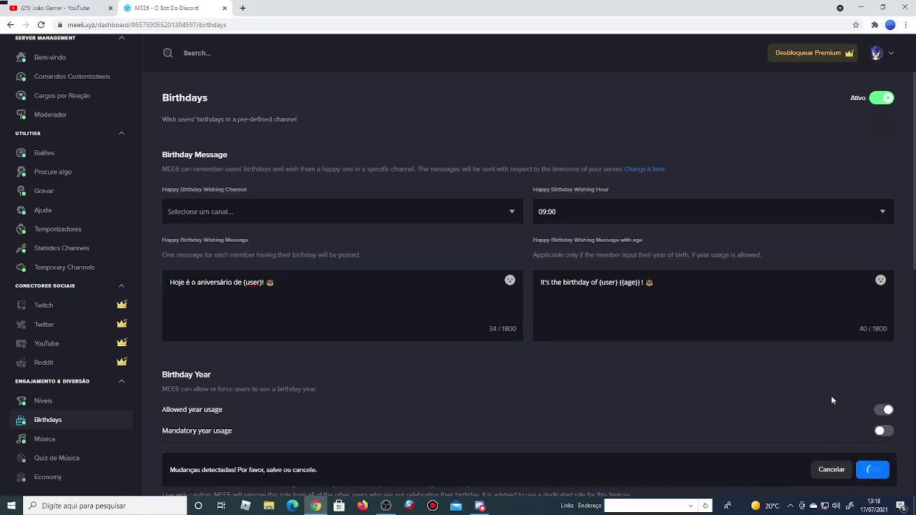
Look over the birthday-with-age message without changing it
click(608, 300)
click(423, 281)
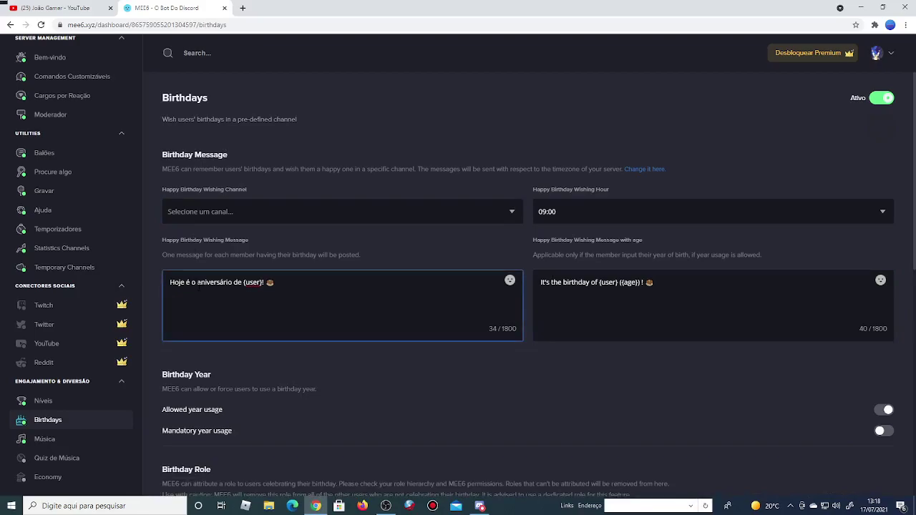
click(616, 301)
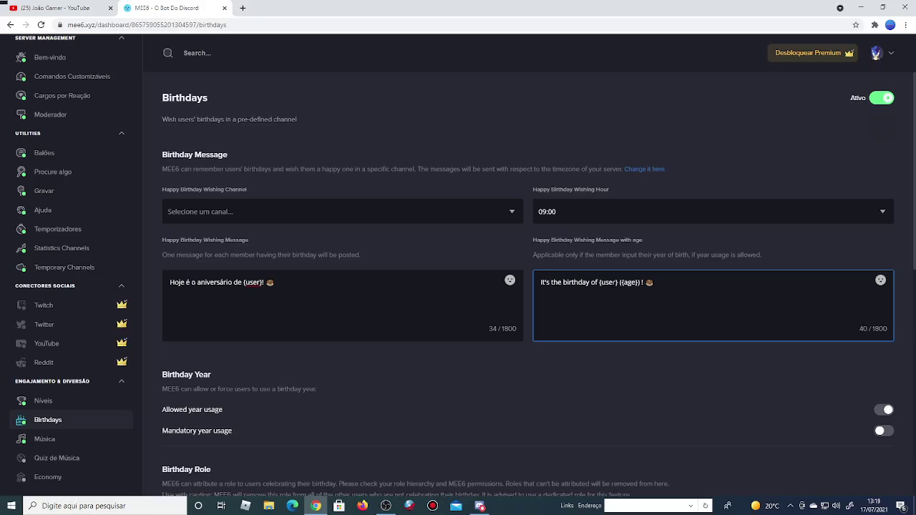
click(644, 208)
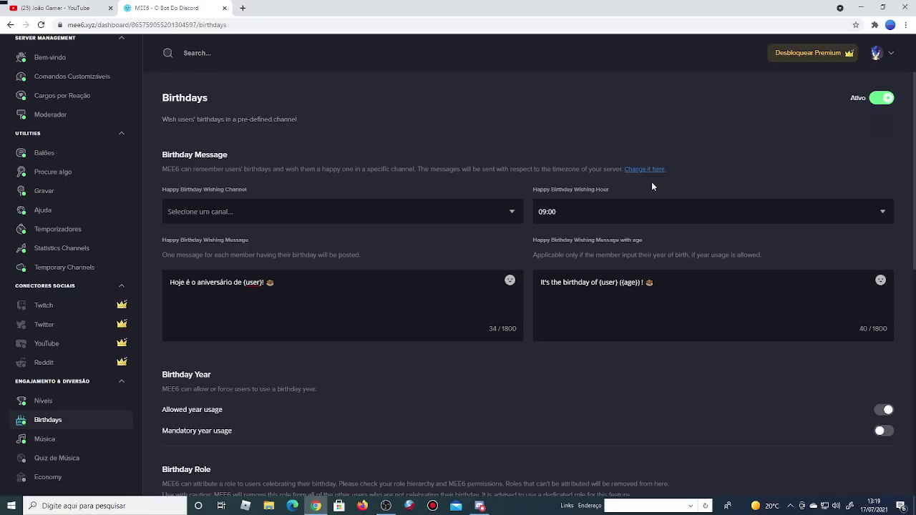
Post birthday wishes at 15:00 in the aniversário channel, save, and scroll to Comandos
click(644, 211)
scroll(566, 336, down, 3)
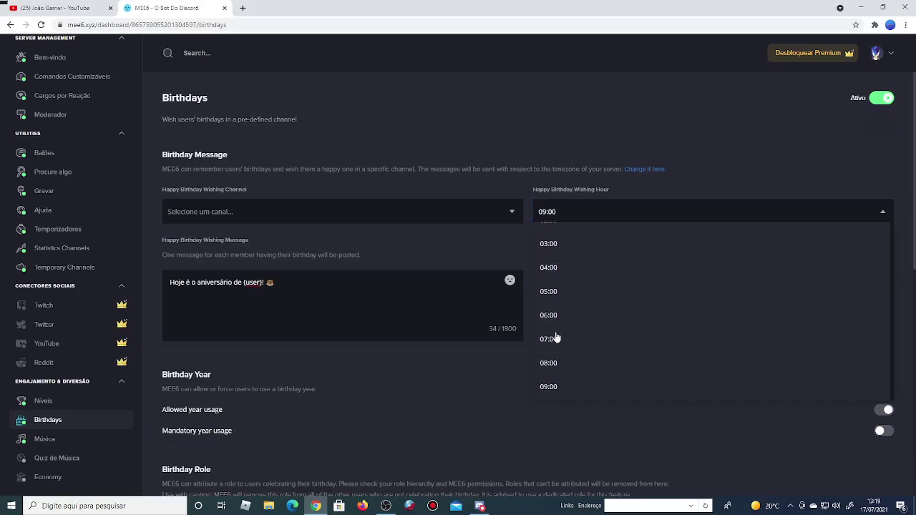
scroll(566, 332, down, 2)
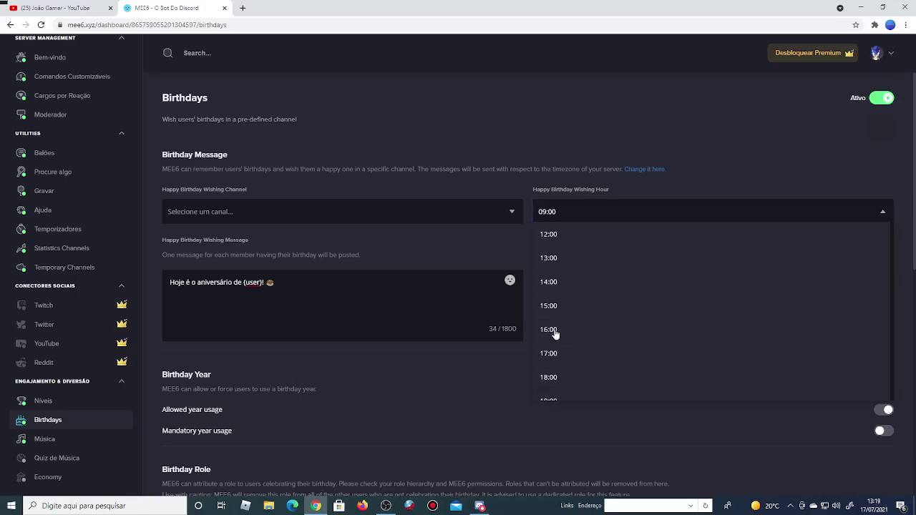
click(553, 302)
click(307, 210)
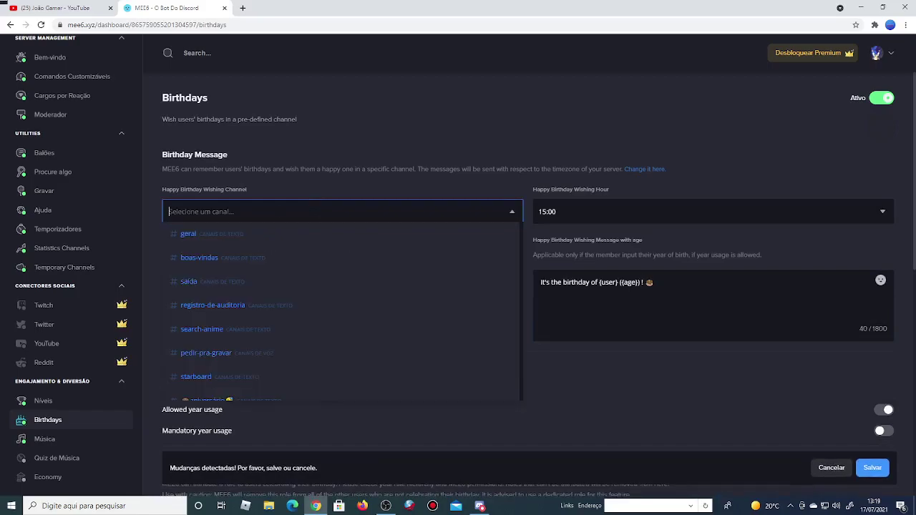
scroll(259, 313, down, 1)
click(217, 392)
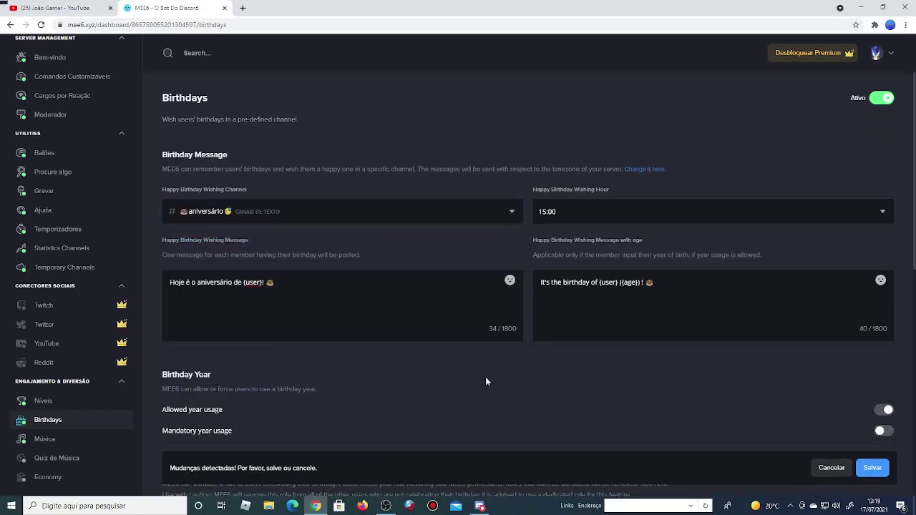
click(857, 468)
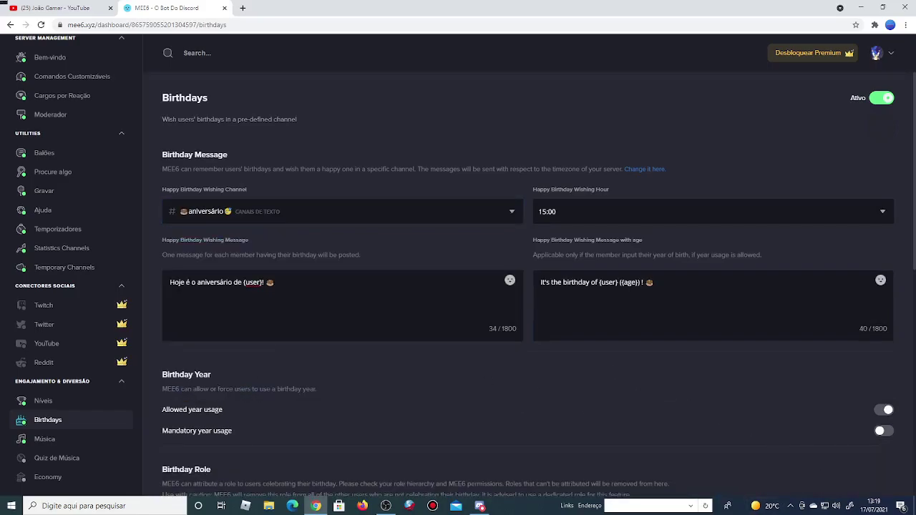
scroll(698, 345, down, 2)
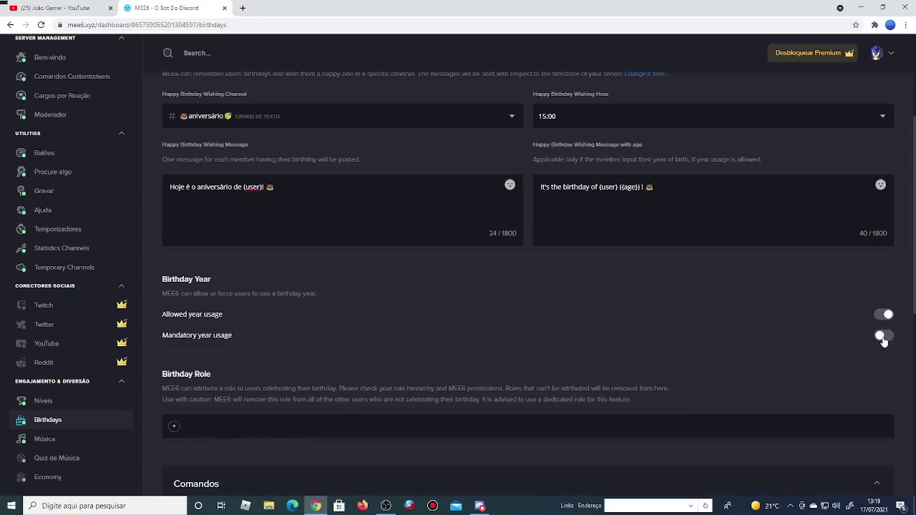
scroll(234, 387, down, 2)
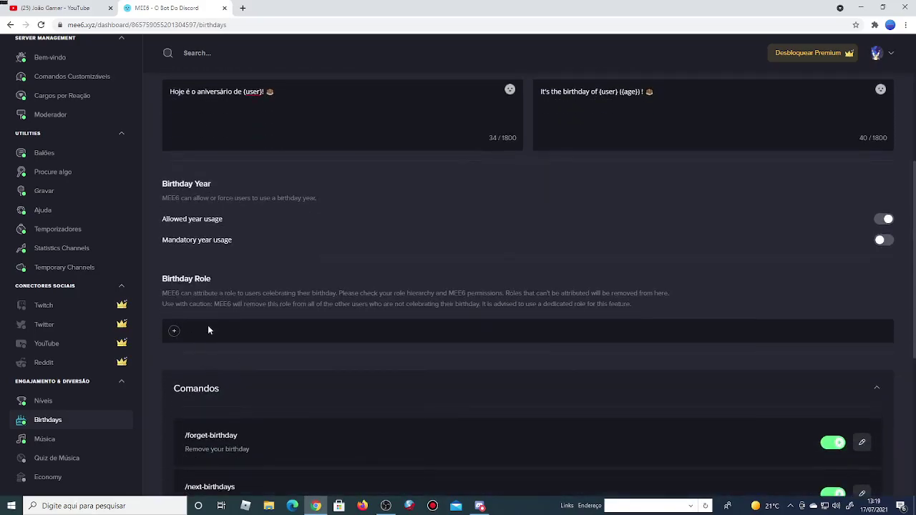
scroll(215, 333, down, 5)
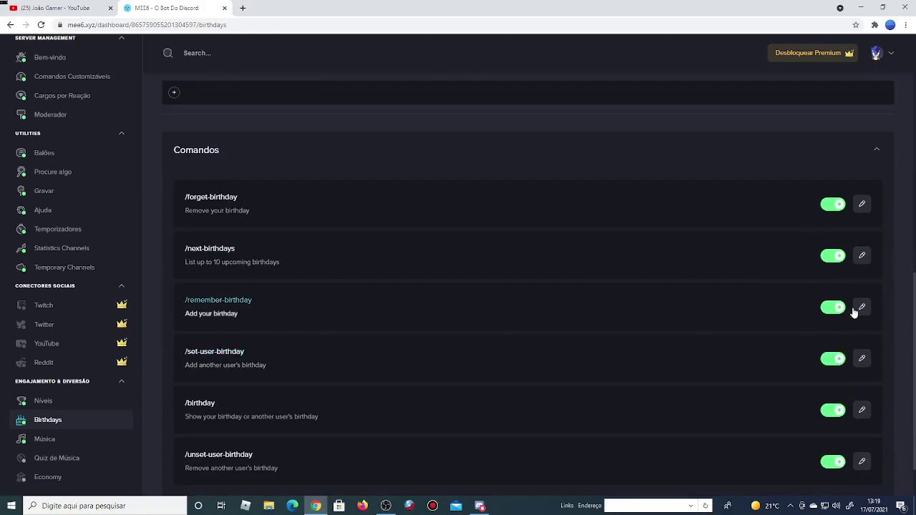
Start a /set-user-birthday command in #aniversário with the date 1994-12-31
click(480, 505)
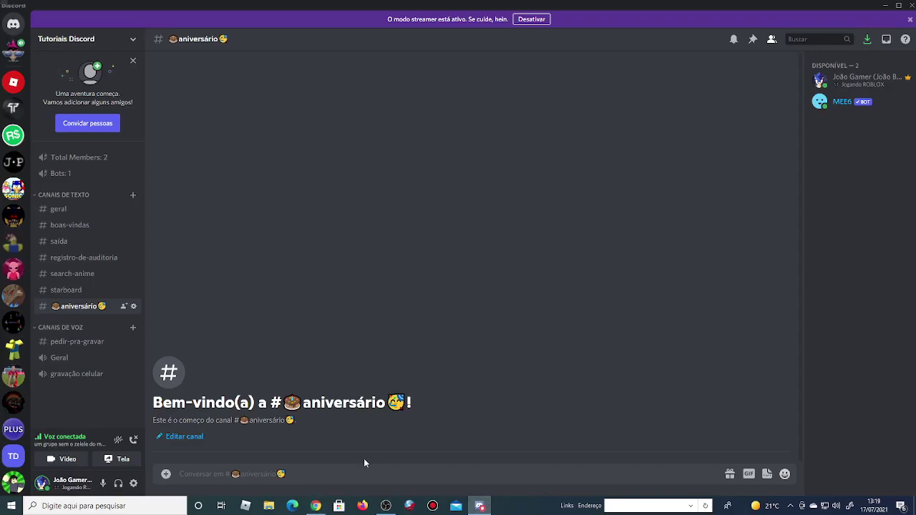
text(/set)
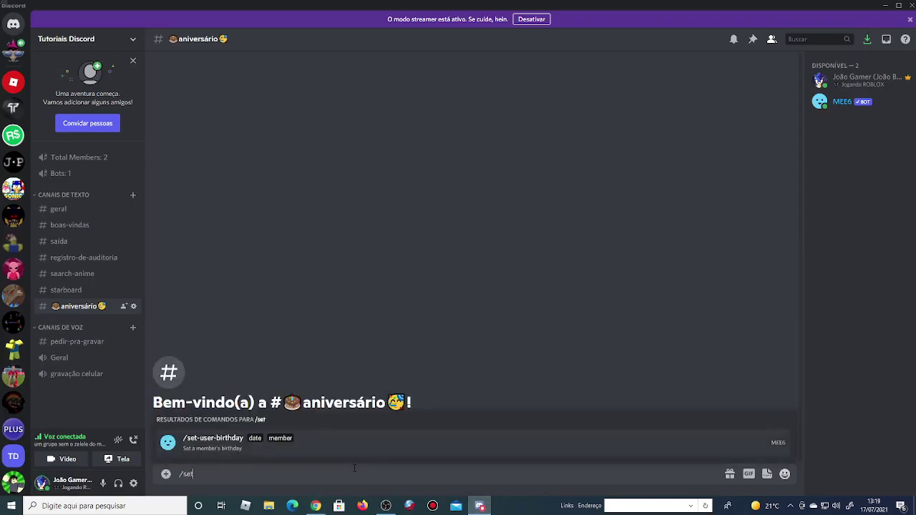
key(Tab)
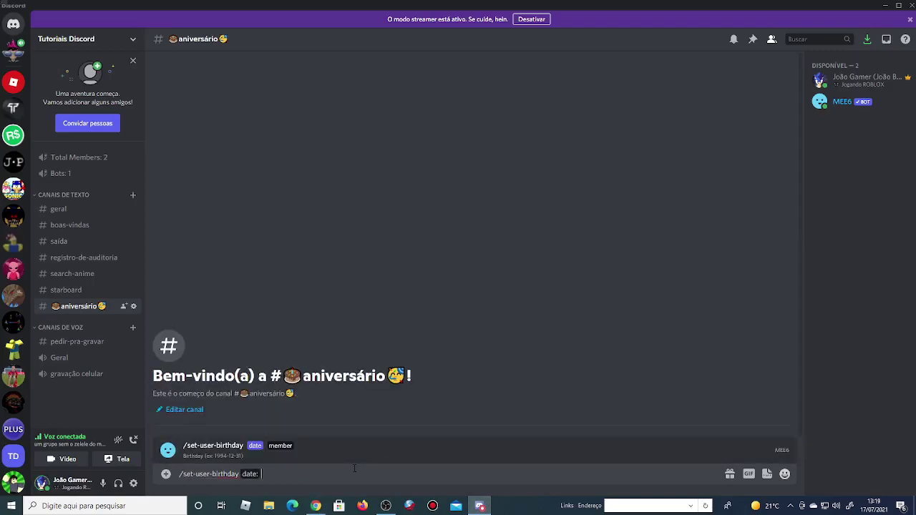
text(1994-12-31)
key(Tab)
Add the member option, pick the member and send; MEE6 answers that the date is invalid
click(287, 446)
text(@)
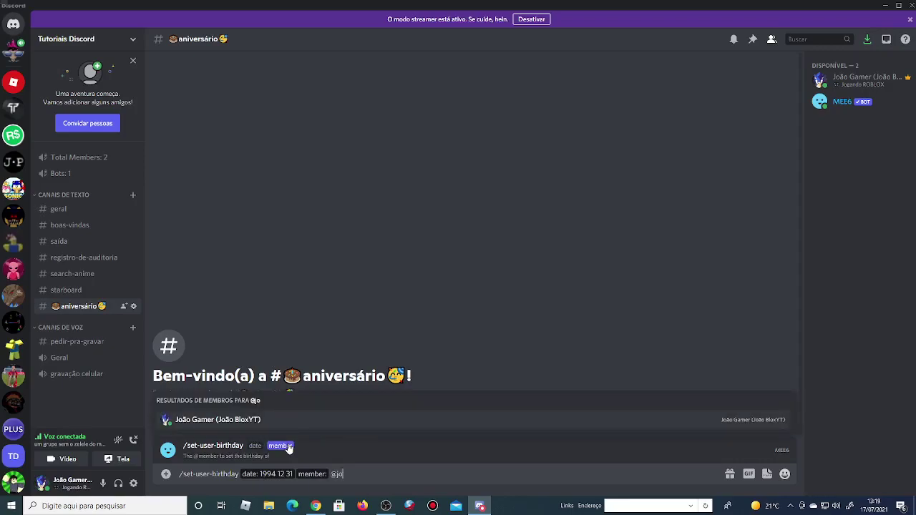
text(jo)
click(307, 421)
key(Return)
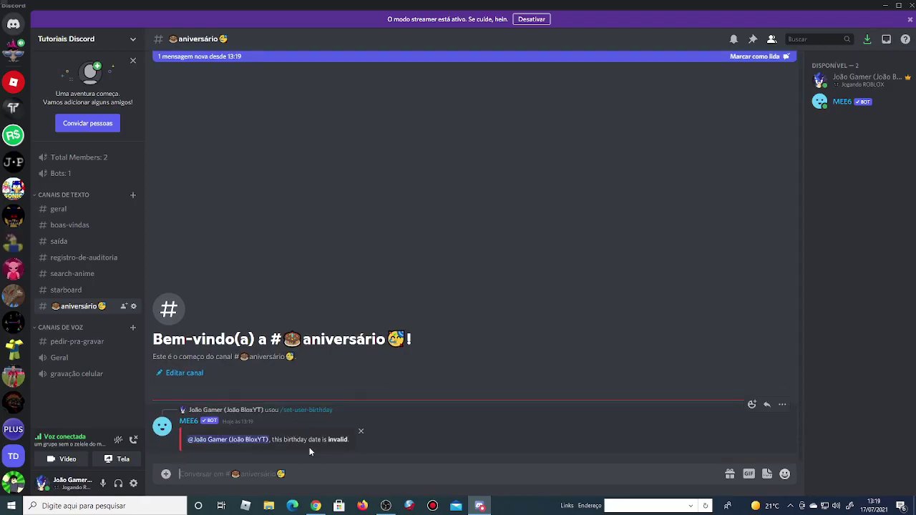
click(764, 57)
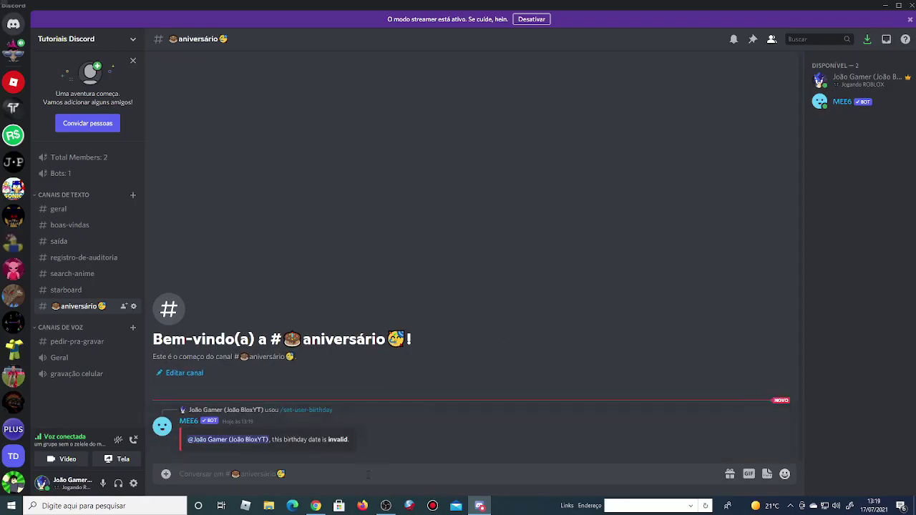
click(314, 506)
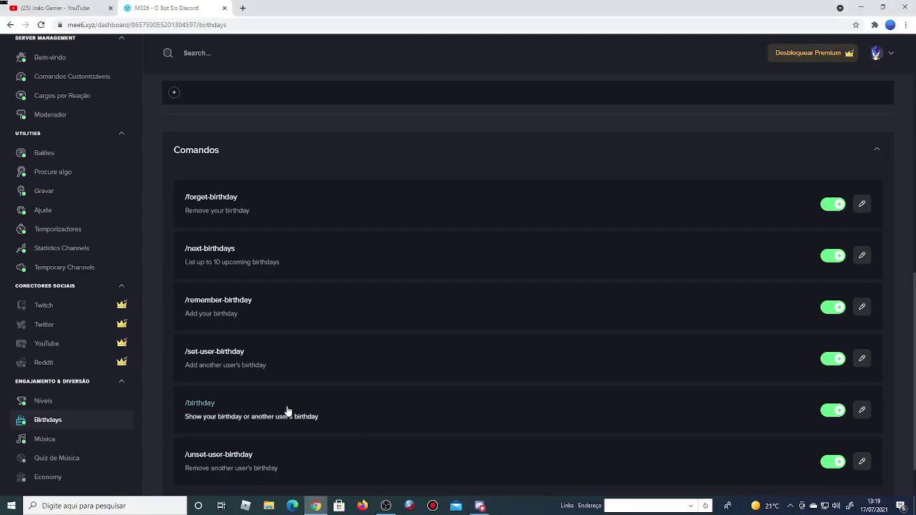
Open the MEE6 Música settings page, then return to the Tutoriais Discord server window
scroll(380, 409, up, 2)
scroll(380, 409, up, 3)
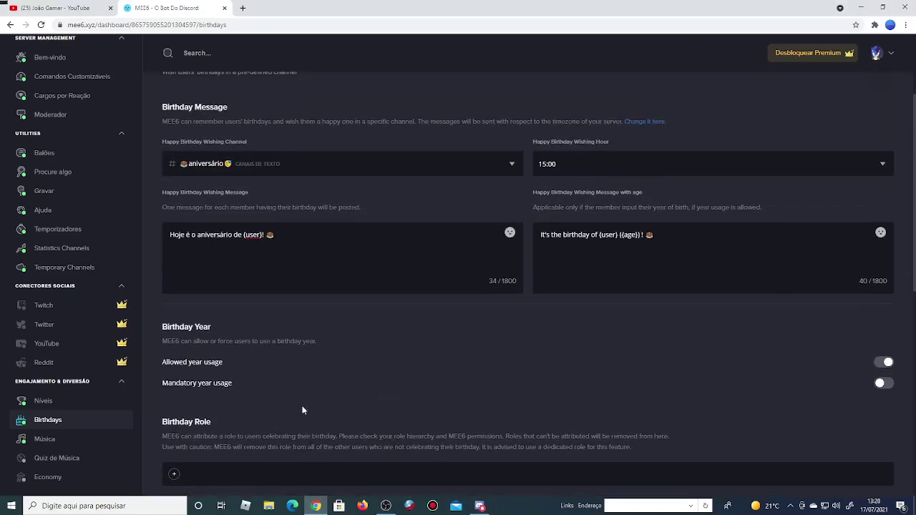
scroll(300, 408, up, 1)
click(386, 506)
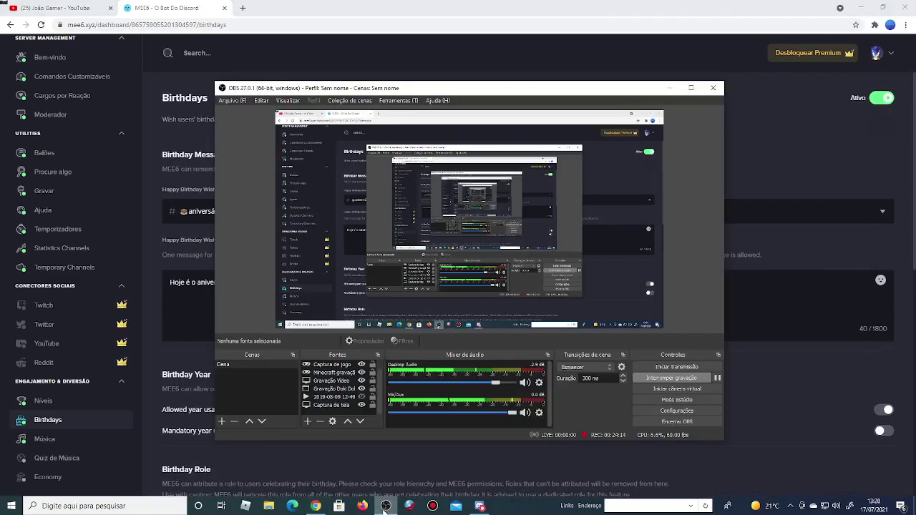
click(385, 506)
click(41, 439)
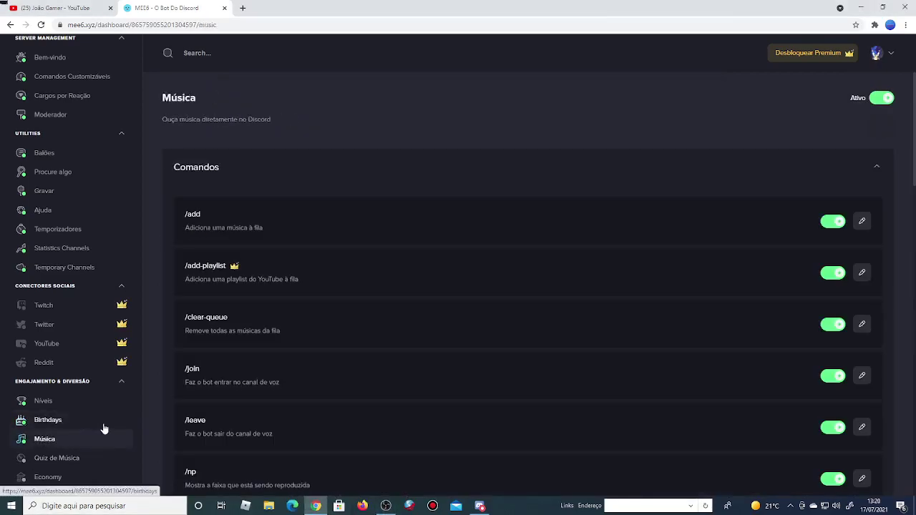
scroll(104, 427, up, 1)
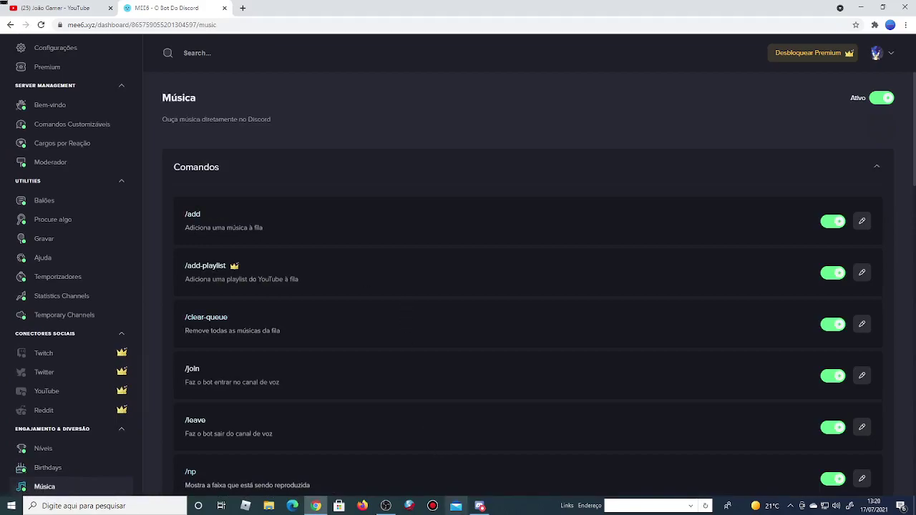
click(480, 506)
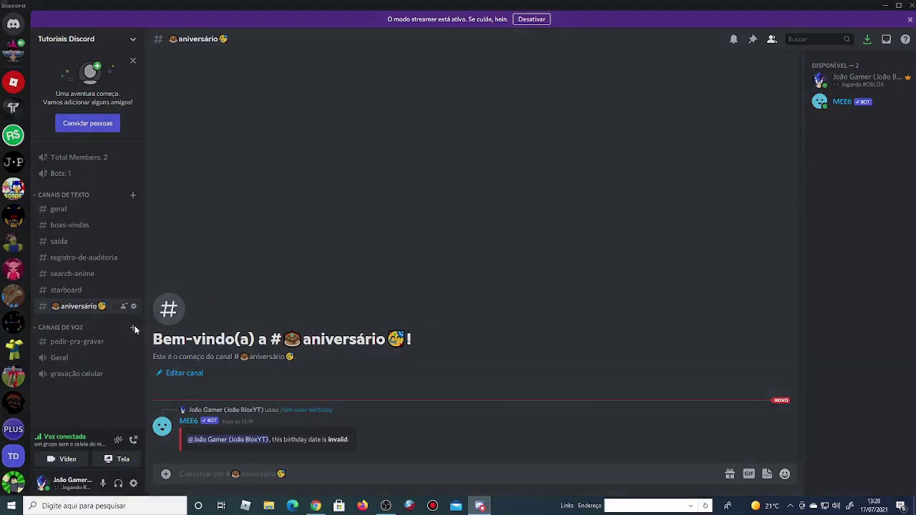
Create a voice channel named Música
click(134, 329)
click(433, 234)
click(417, 278)
text(Música)
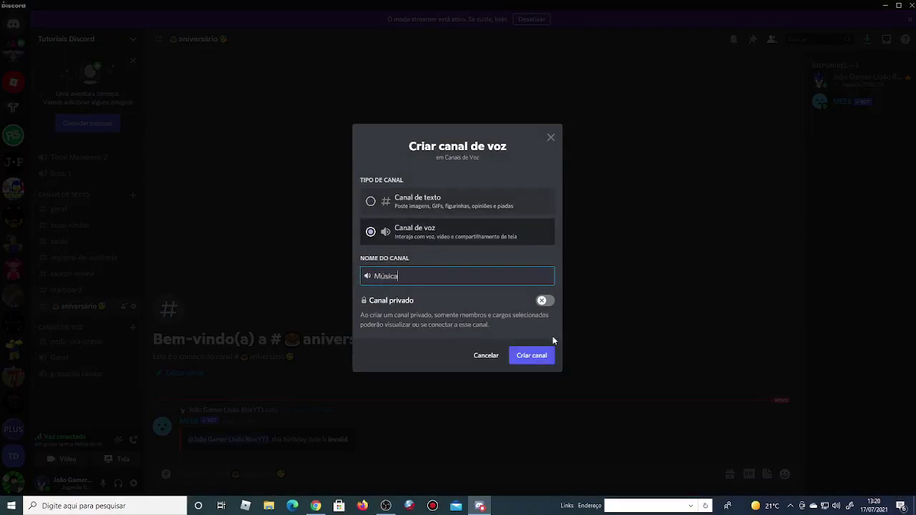
click(531, 360)
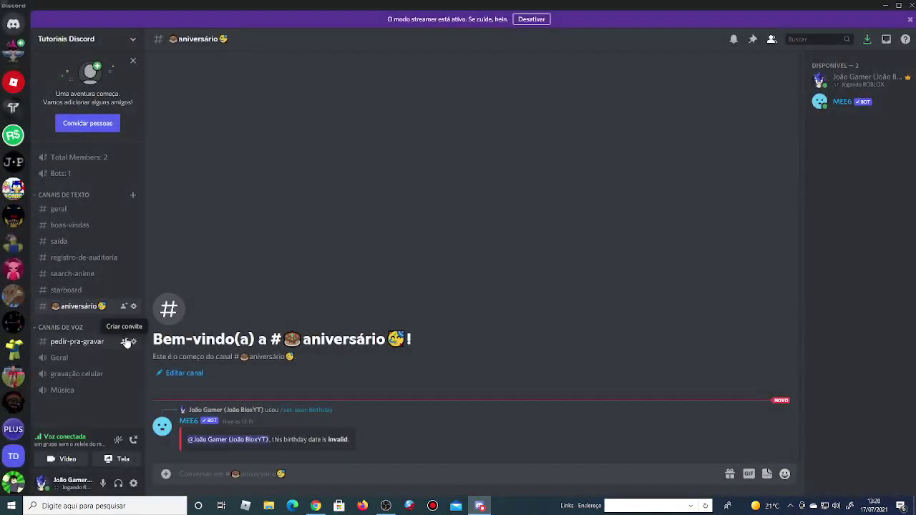
Create a text channel named pedir-música under the voice category
click(133, 329)
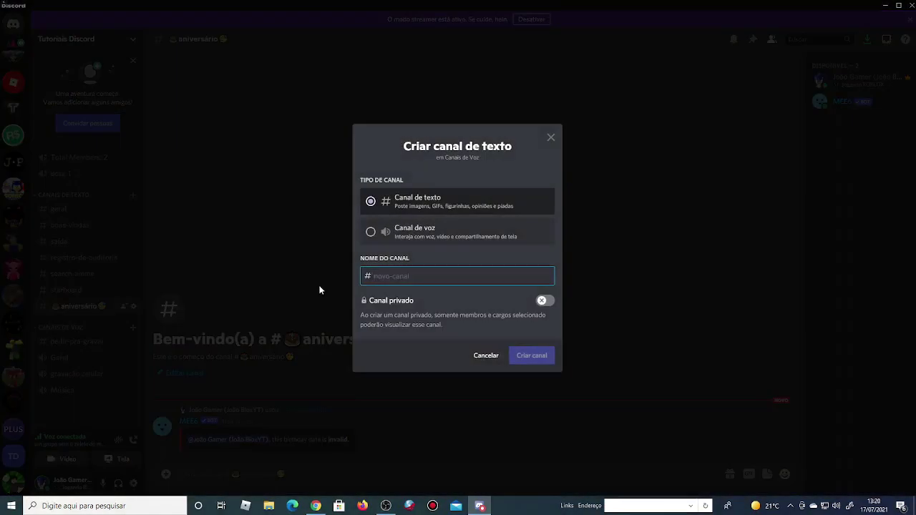
text(pedir-música)
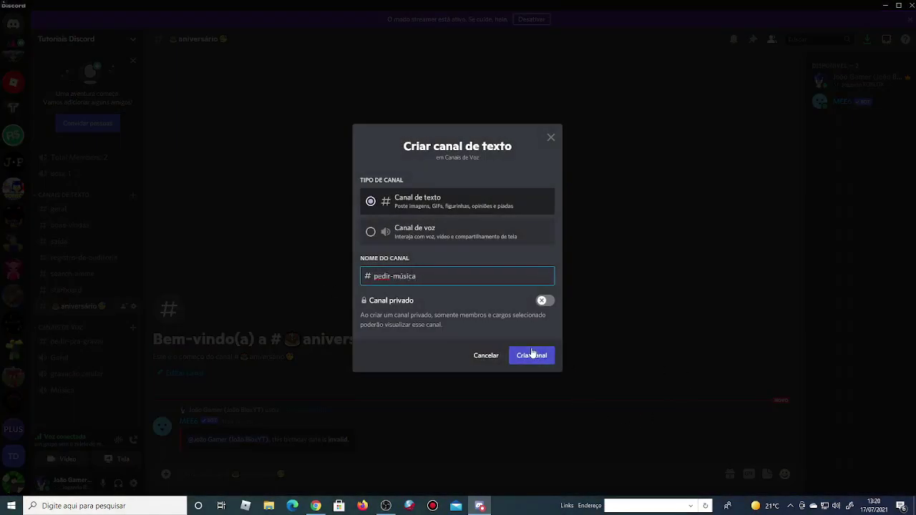
click(532, 356)
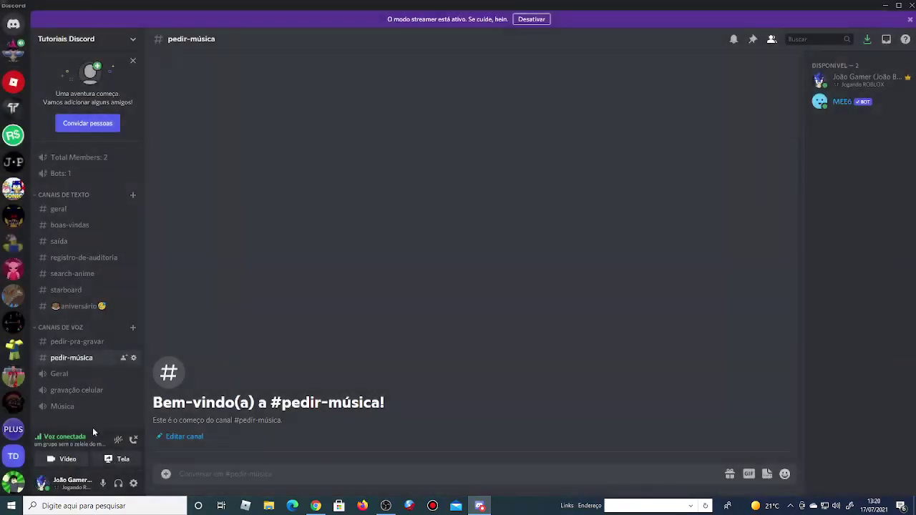
Try dragging pedir-música and Música to new positions in the channel list
drag(88, 360, 93, 417)
mouse_move(88, 360)
mouse_down()
mouse_move(77, 420)
mouse_move(78, 381)
mouse_move(90, 358)
mouse_up()
mouse_move(79, 407)
mouse_down()
mouse_move(93, 351)
mouse_move(91, 408)
mouse_up()
Run MEE6's /search for 'We Are Number One Remix', declining the external YouTube link warning
click(321, 479)
text(/s)
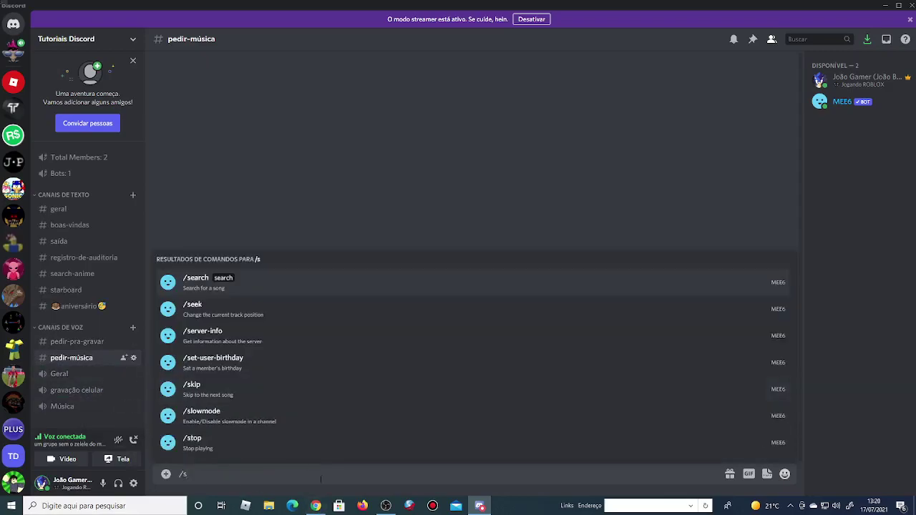
text(ea)
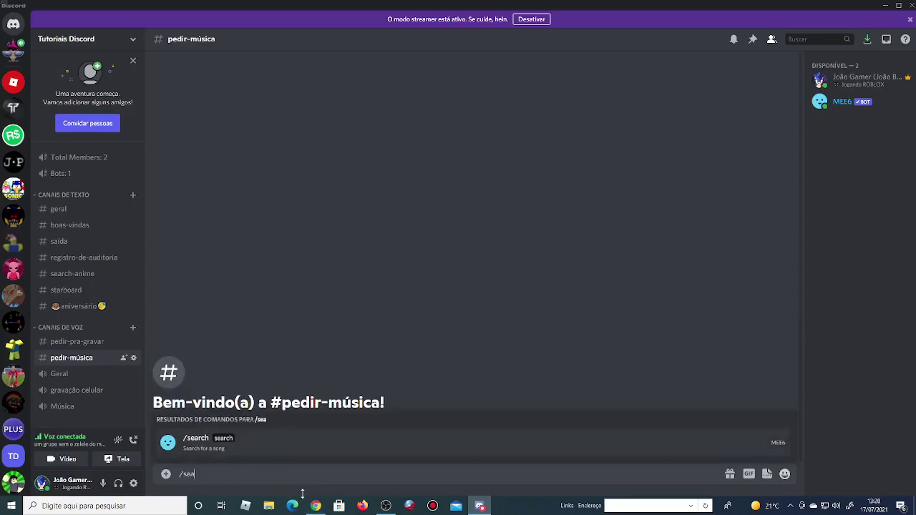
click(213, 439)
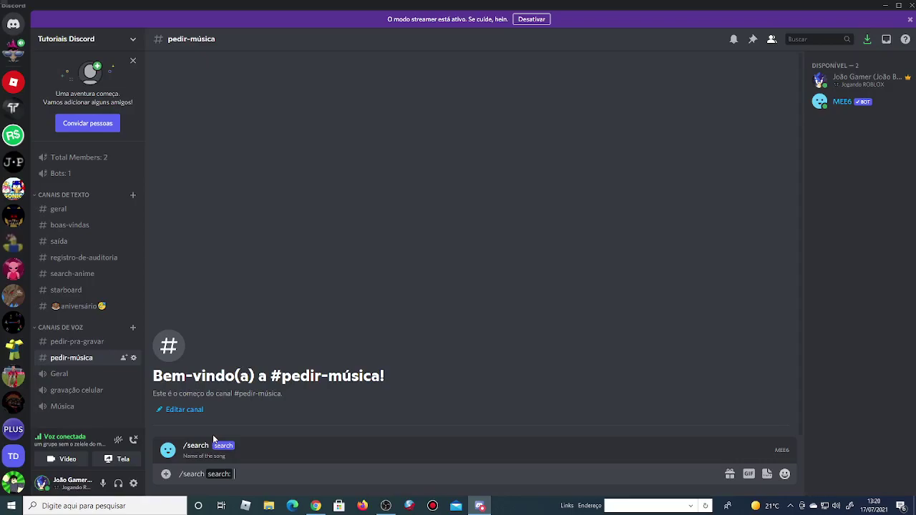
text(We Are Nyu)
key(BackSpace)
key(BackSpace)
text(umber One Remix)
key(Return)
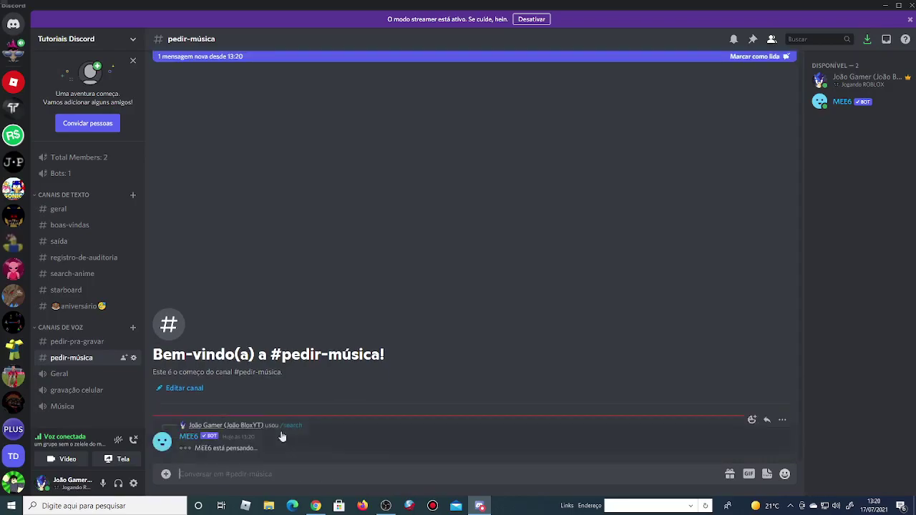
click(742, 57)
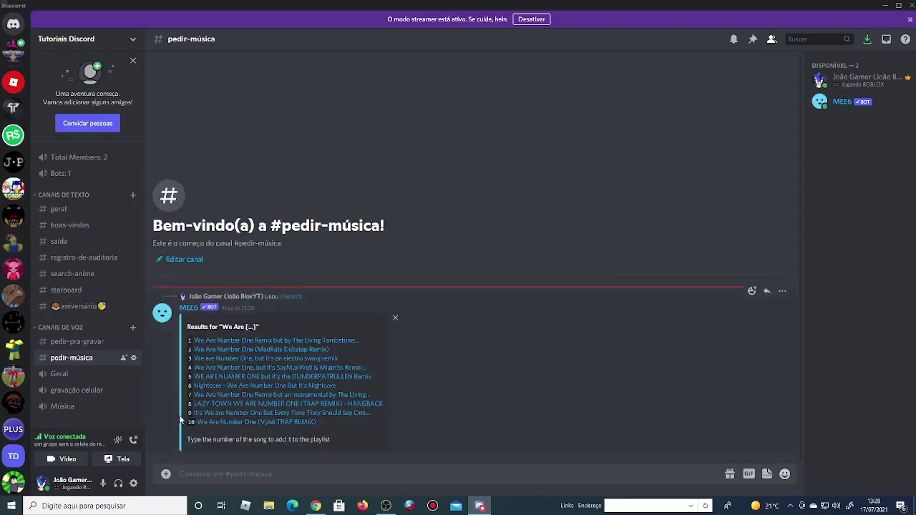
click(269, 341)
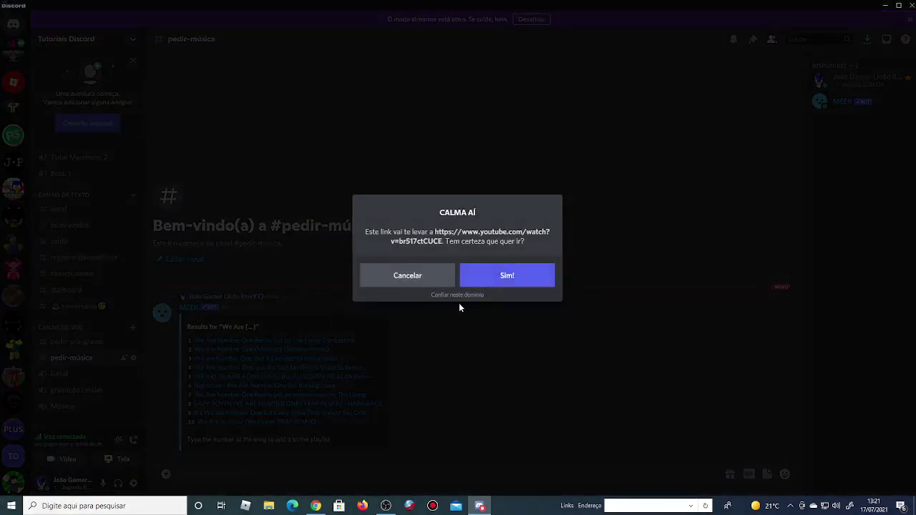
click(487, 354)
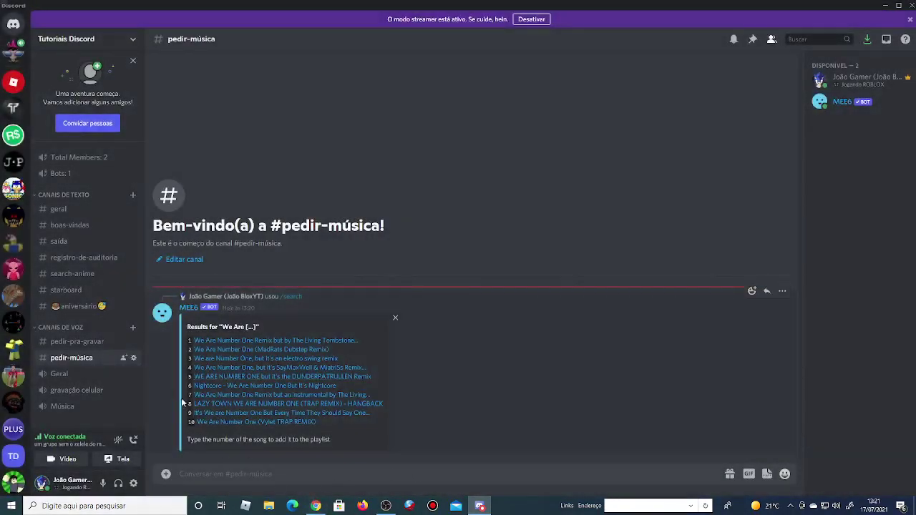
Join the Música voice channel and begin a /play command
click(84, 410)
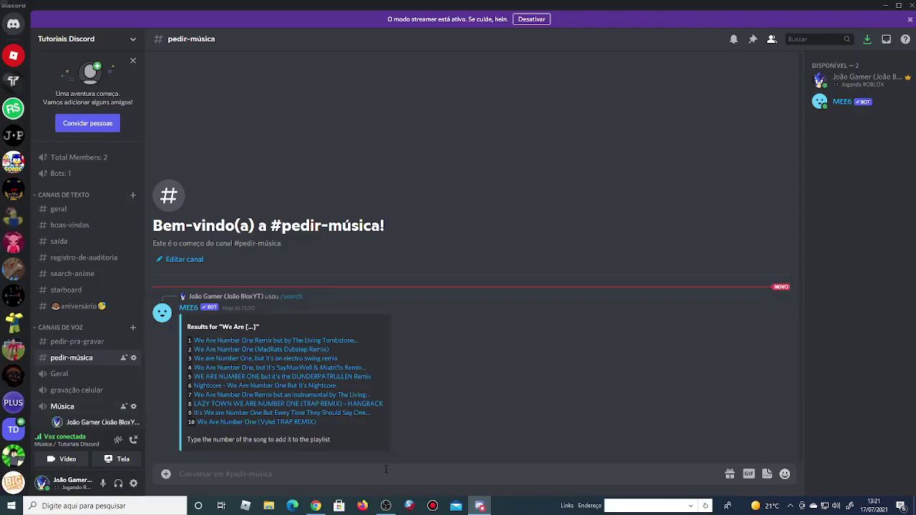
text(/play)
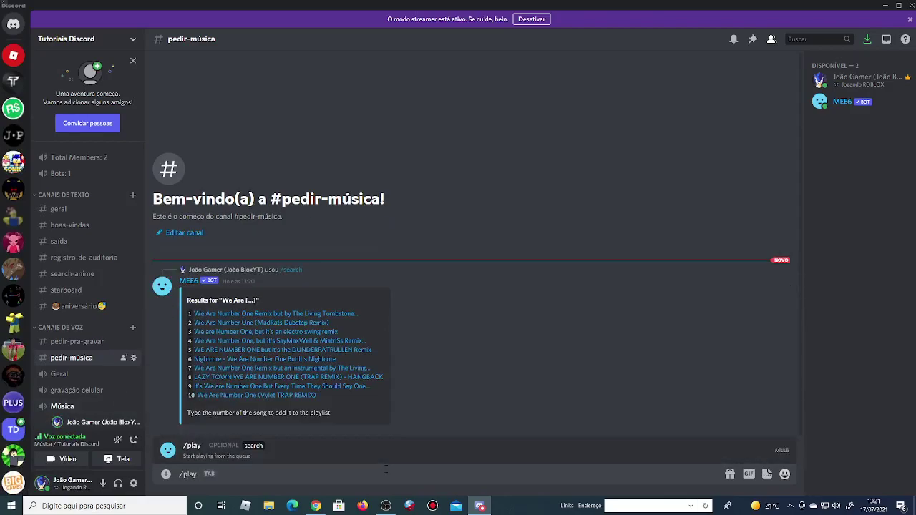
key(Tab)
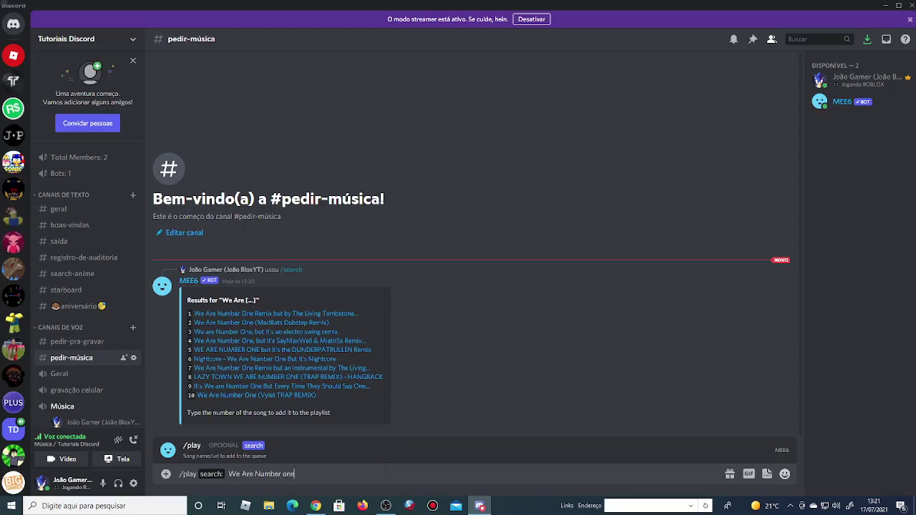
key(Tab)
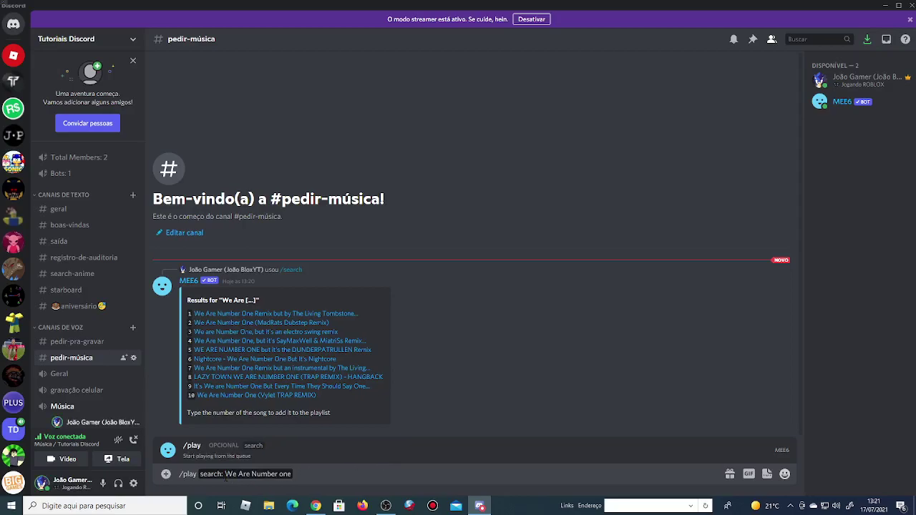
key(BackSpace)
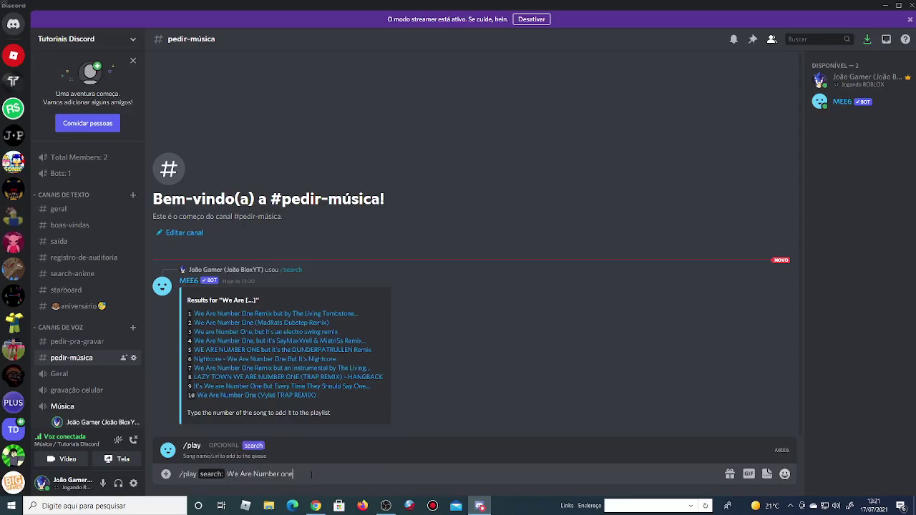
key(BackSpace)
key(BackSpace)
key(BackSpace)
key(BackSpace)
key(BackSpace)
key(BackSpace)
key(BackSpace)
Copy the first search result's song title and paste it into a new Chrome tab
drag(360, 315, 192, 315)
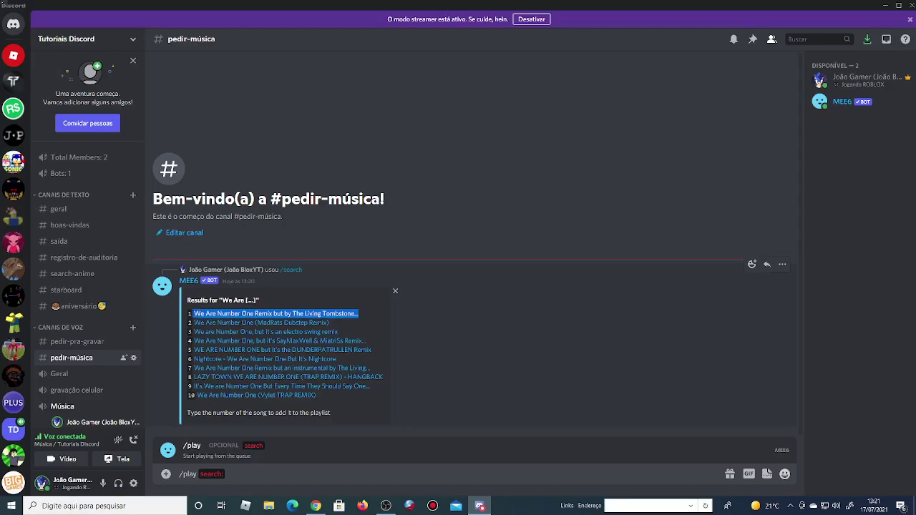
right_click(197, 317)
click(221, 324)
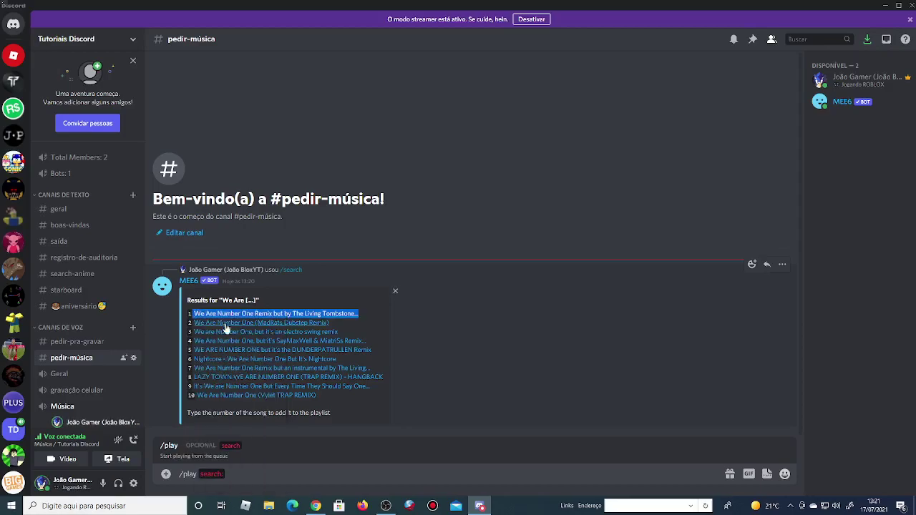
click(315, 506)
click(244, 7)
key(ctrl+v)
Search the title on Google, open the YouTube video and copy its URL
key(Return)
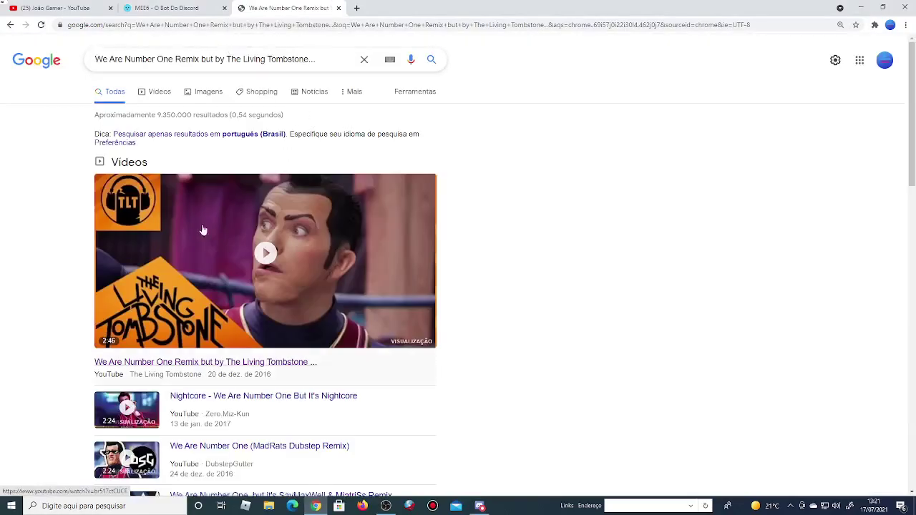
click(218, 236)
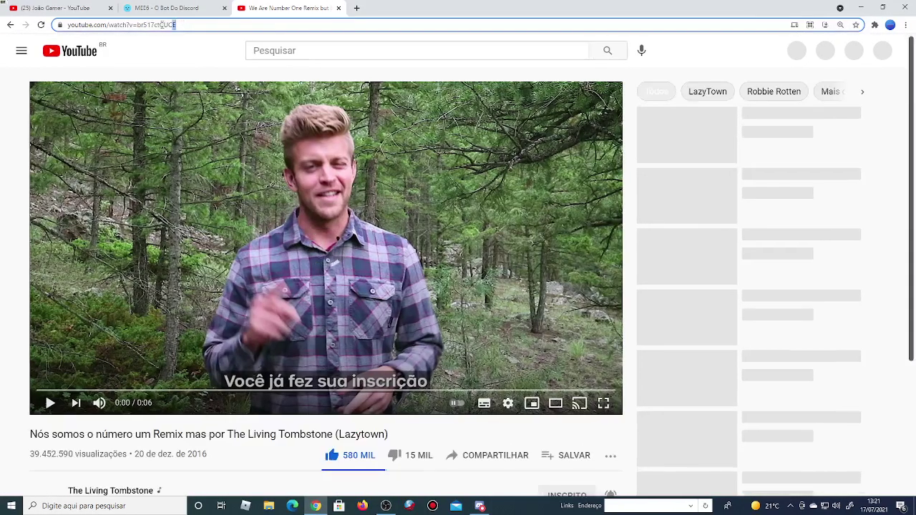
click(174, 24)
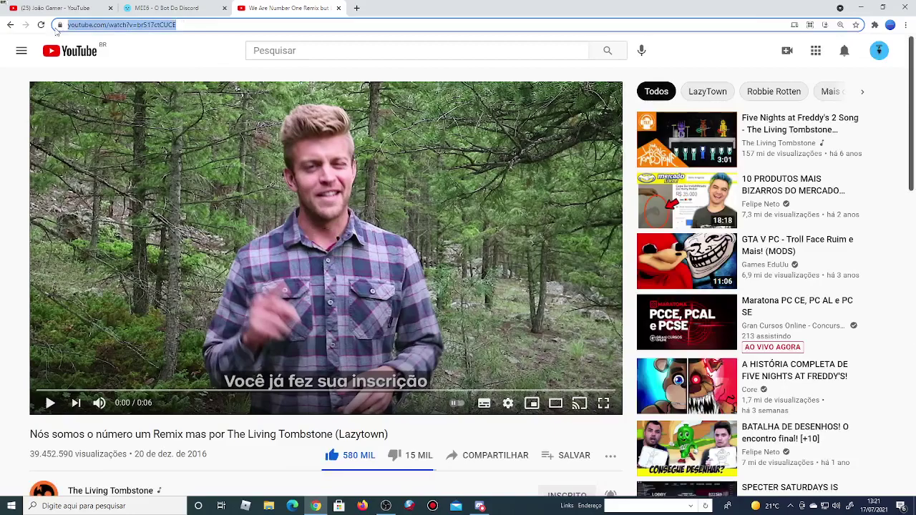
right_click(95, 25)
click(129, 90)
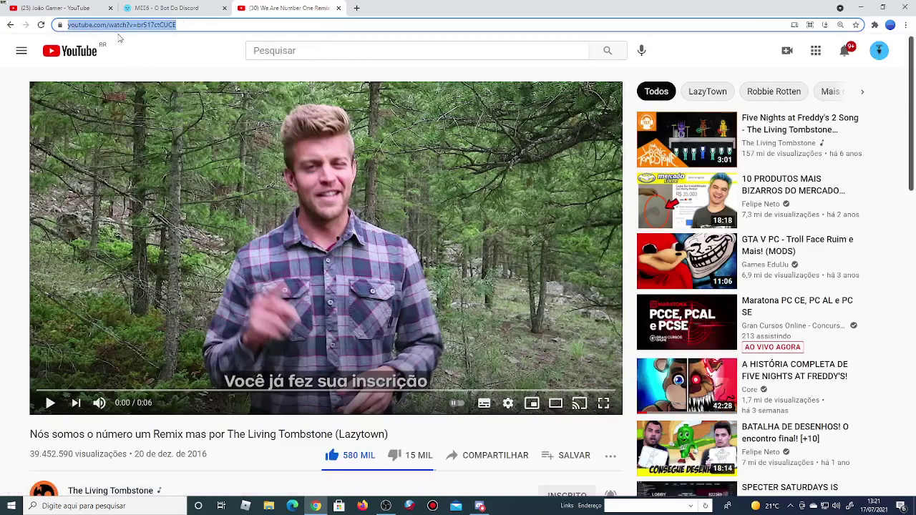
Paste the YouTube link into MEE6's /play command in Discord and send it
click(479, 506)
key(ctrl+v)
key(Return)
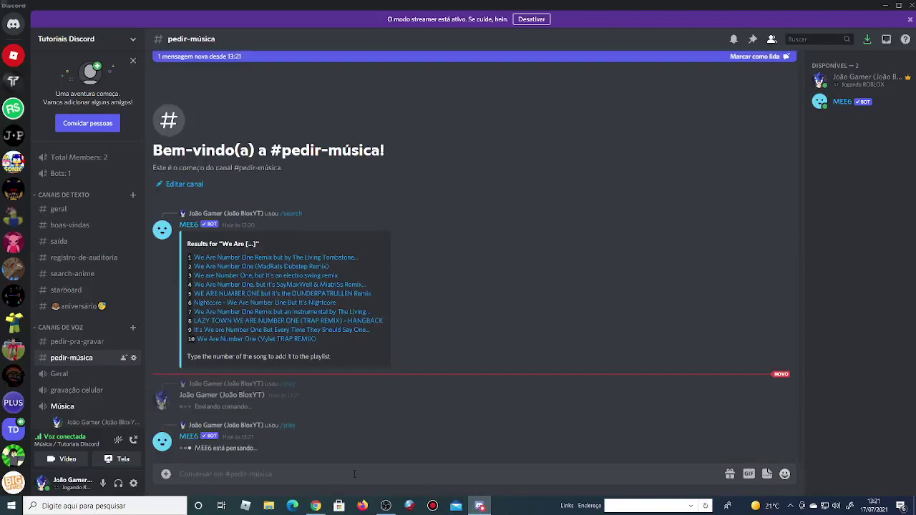
Close the playing YouTube video tab in the browser
scroll(81, 405, down, 1)
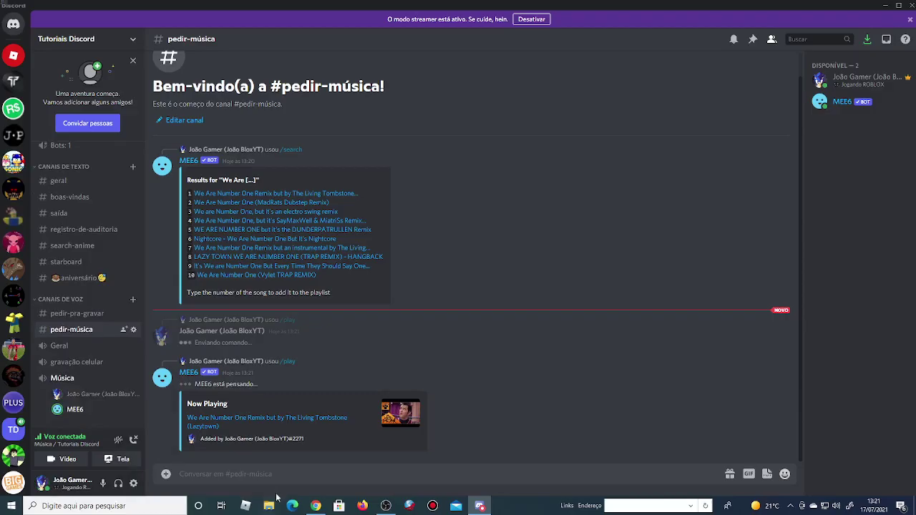
click(320, 511)
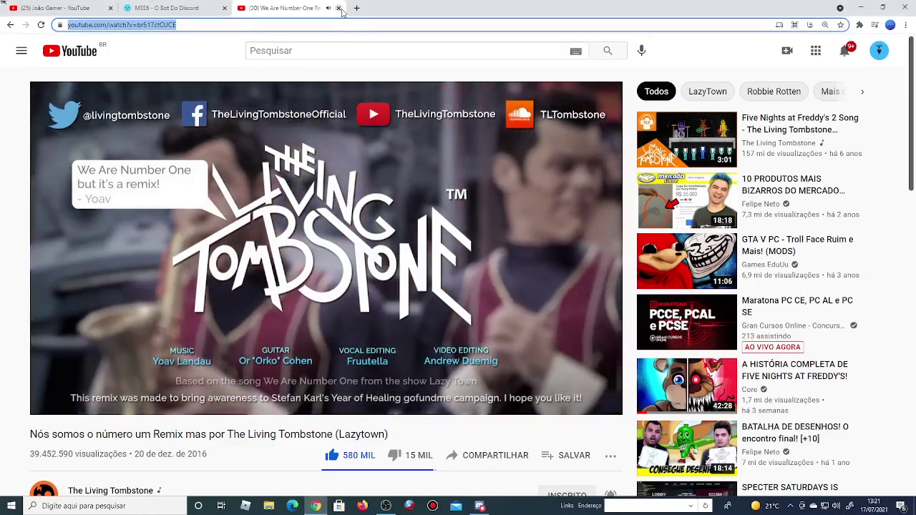
click(339, 8)
Send /play in #pedir-música; MEE6 replies that the queue is empty
click(479, 505)
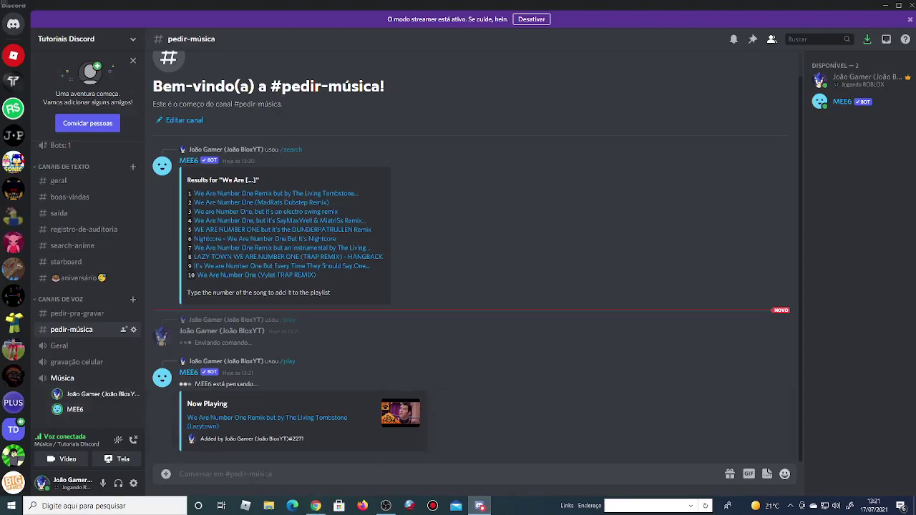
click(315, 506)
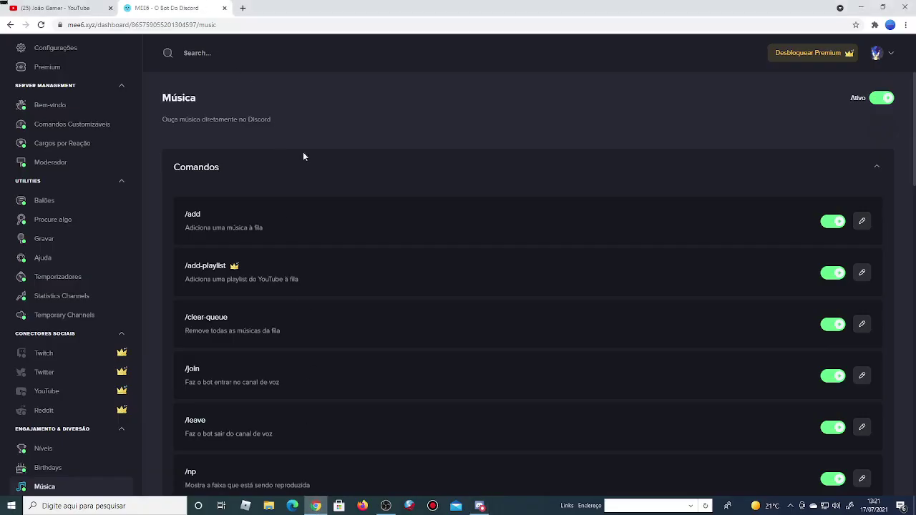
scroll(368, 277, down, 1)
scroll(407, 444, down, 2)
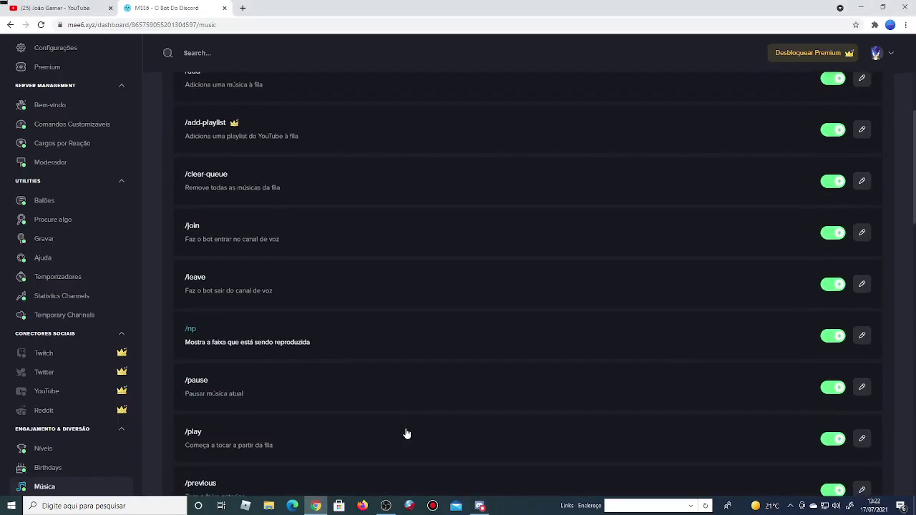
click(479, 505)
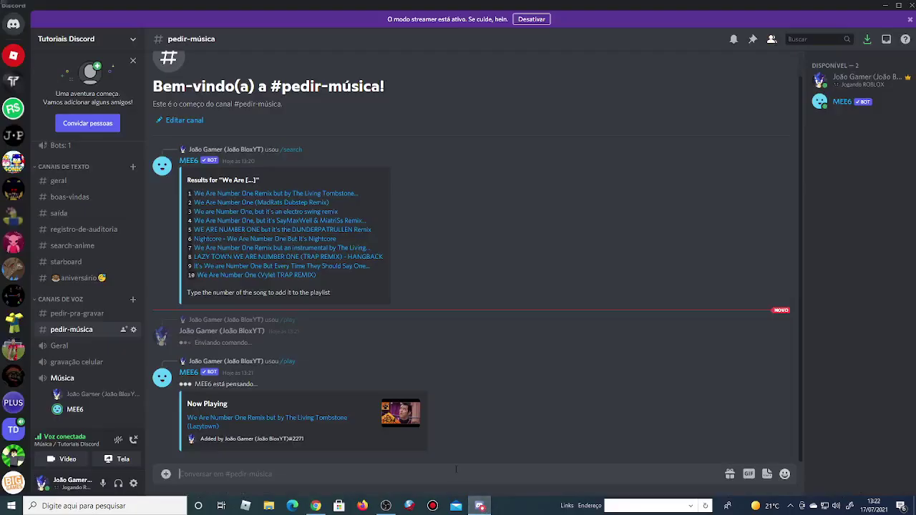
text(/pay)
text(y)
key(Return)
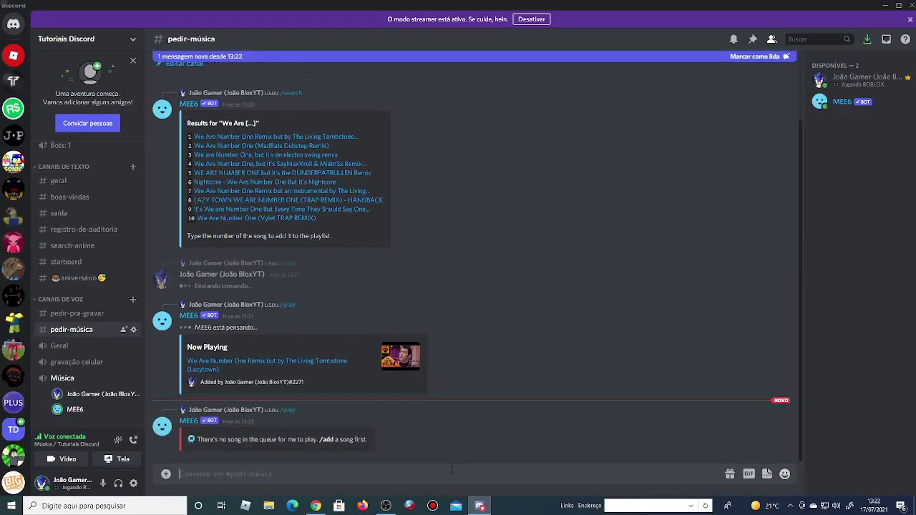
Queue the remix with /add using the pasted YouTube link, then start it with /play
text(/add)
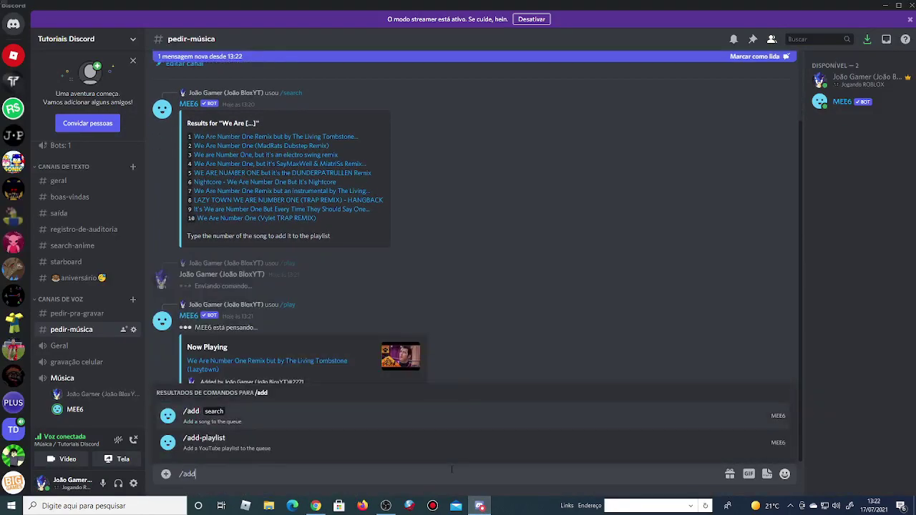
key(Tab)
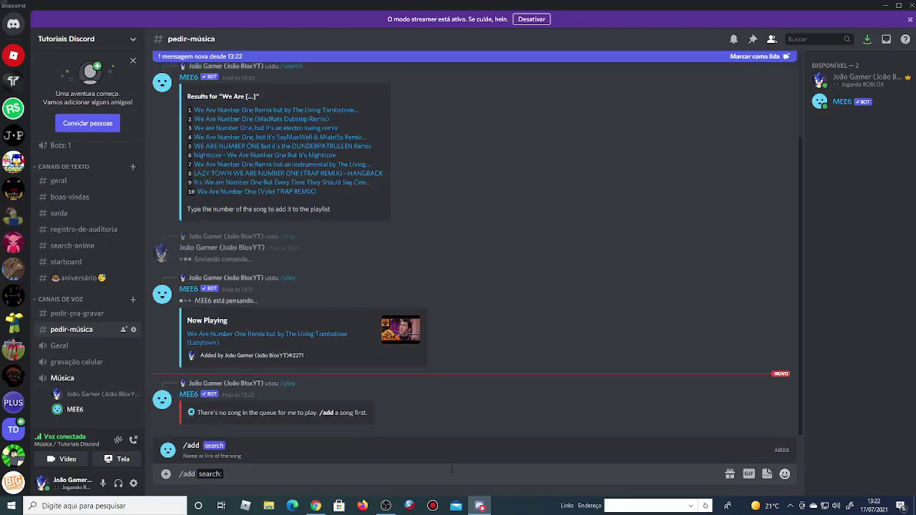
key(ctrl+v)
key(Return)
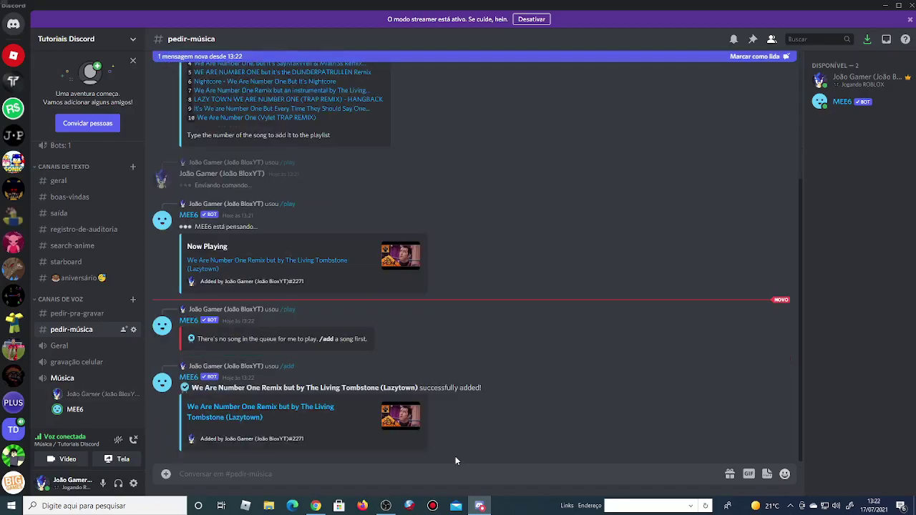
text(/play)
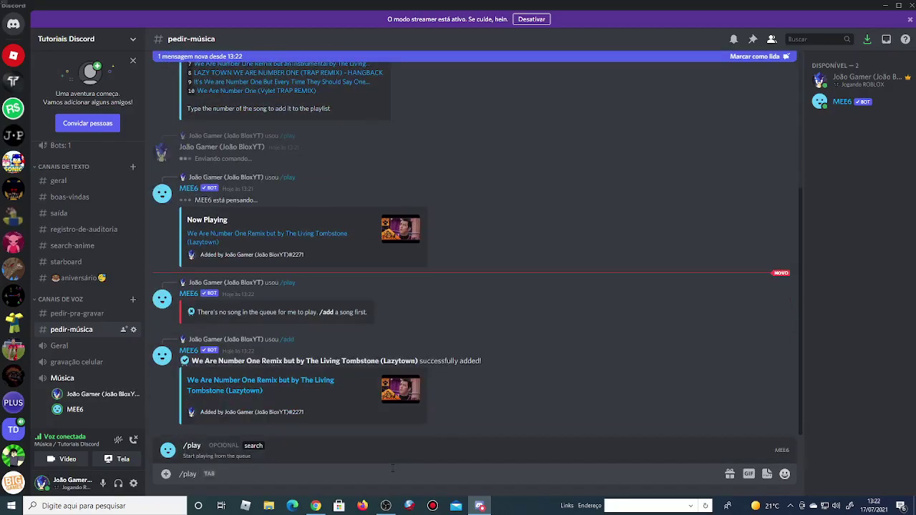
key(Return)
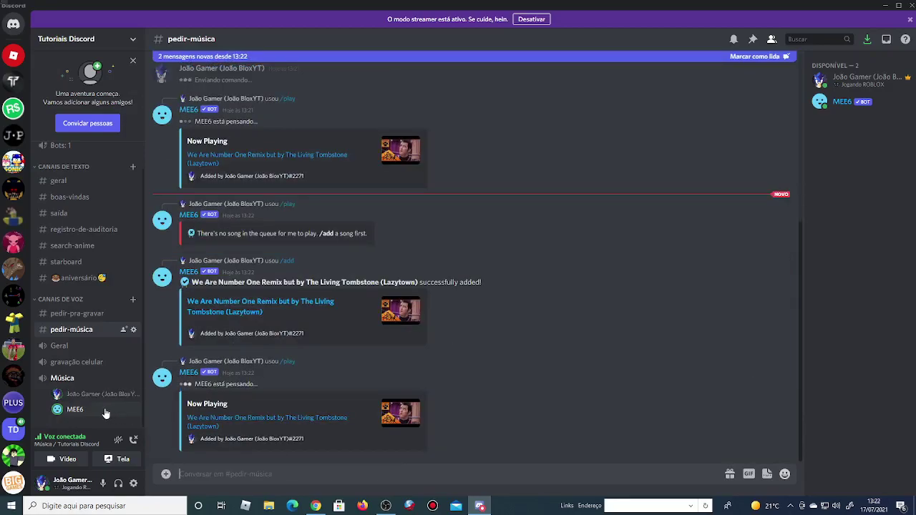
Stop playback with /stop, then join the group DM's ongoing voice call
click(322, 508)
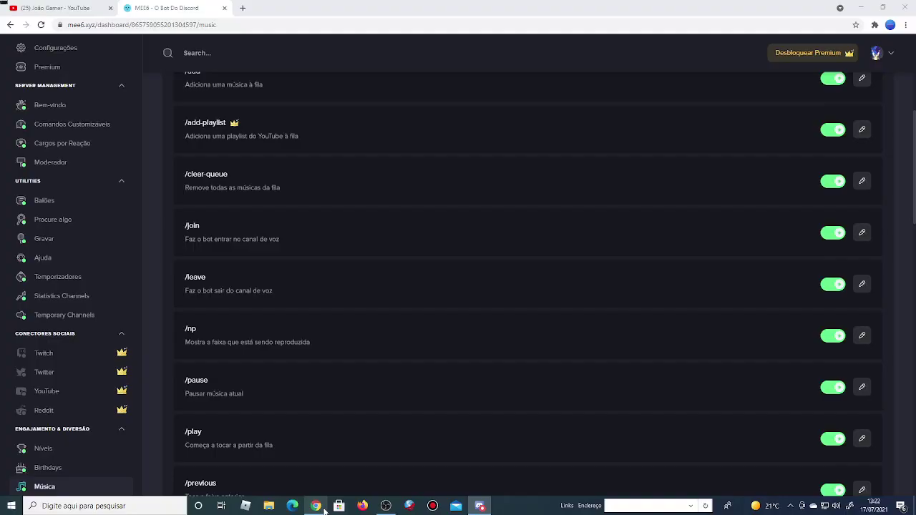
scroll(329, 372, down, 3)
scroll(334, 373, down, 3)
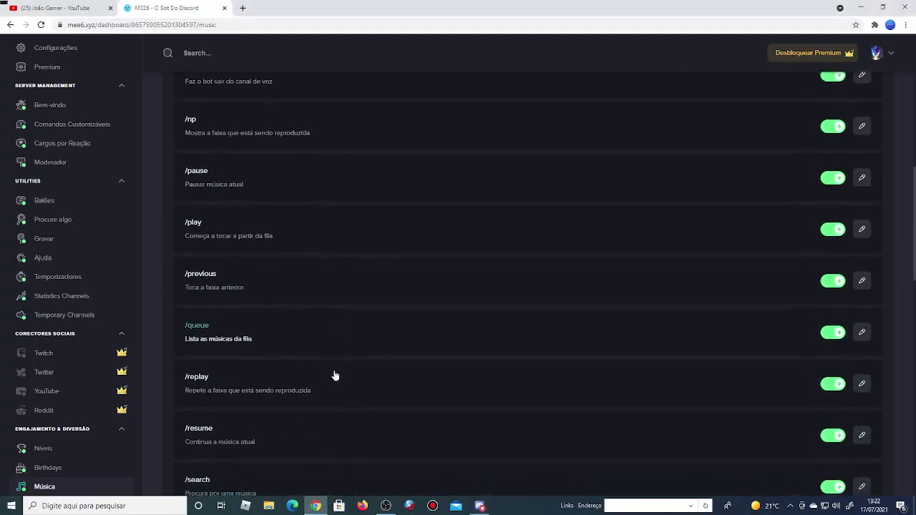
click(479, 505)
click(478, 474)
text(/sto)
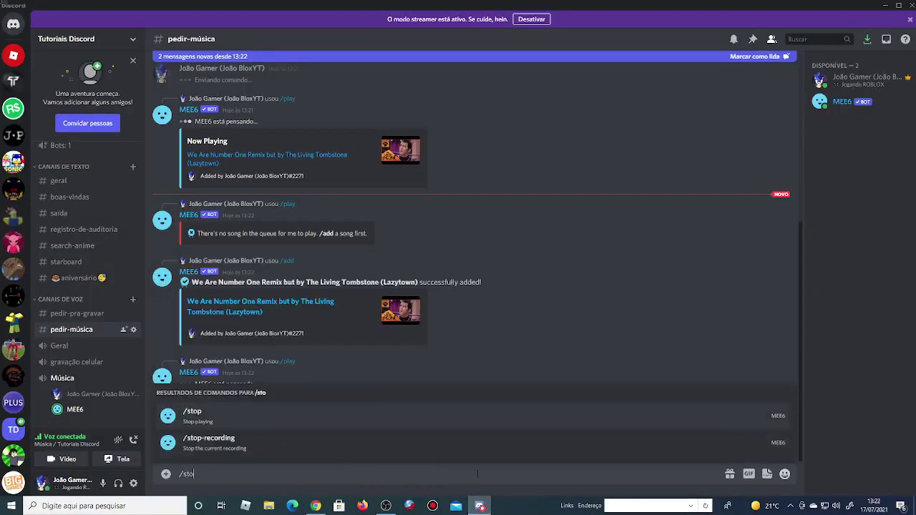
key(Return)
key(Return)
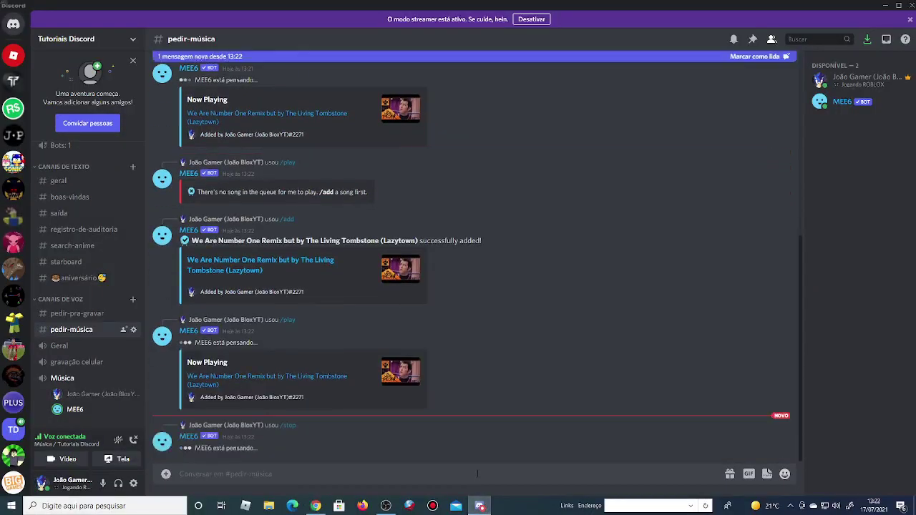
click(20, 31)
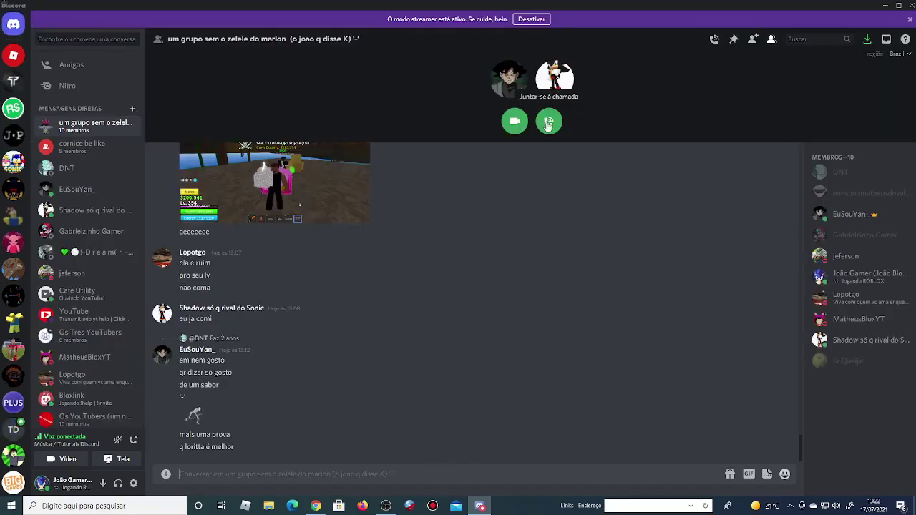
click(548, 123)
Switch on the Quiz de Música and Economy plugins, confirming Sim for each
click(316, 506)
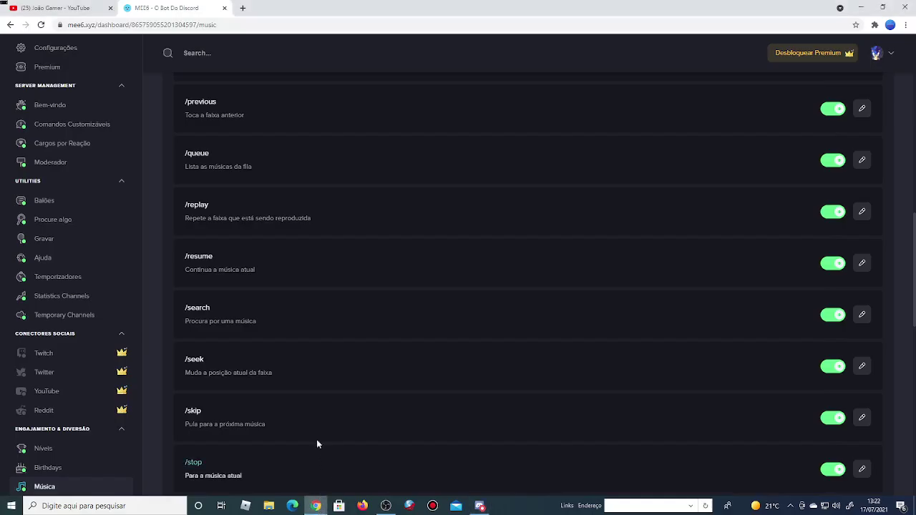
scroll(61, 436, down, 1)
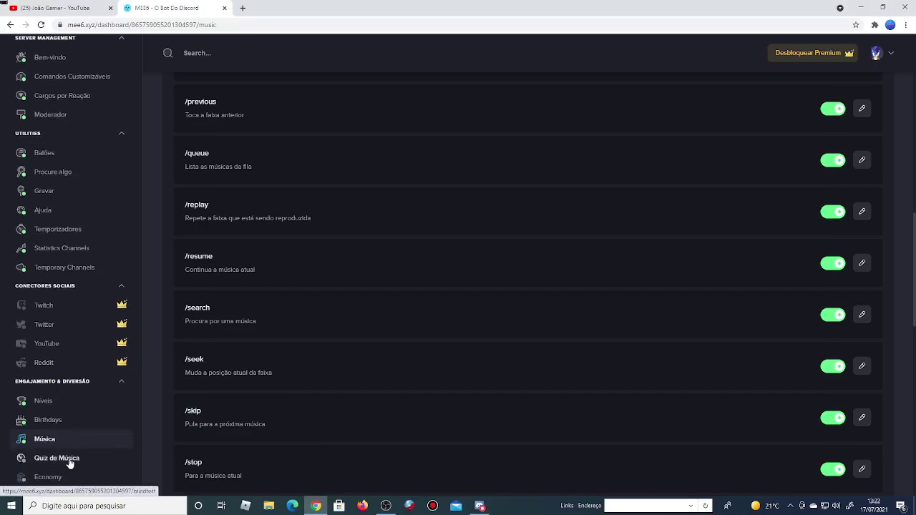
click(70, 458)
click(572, 284)
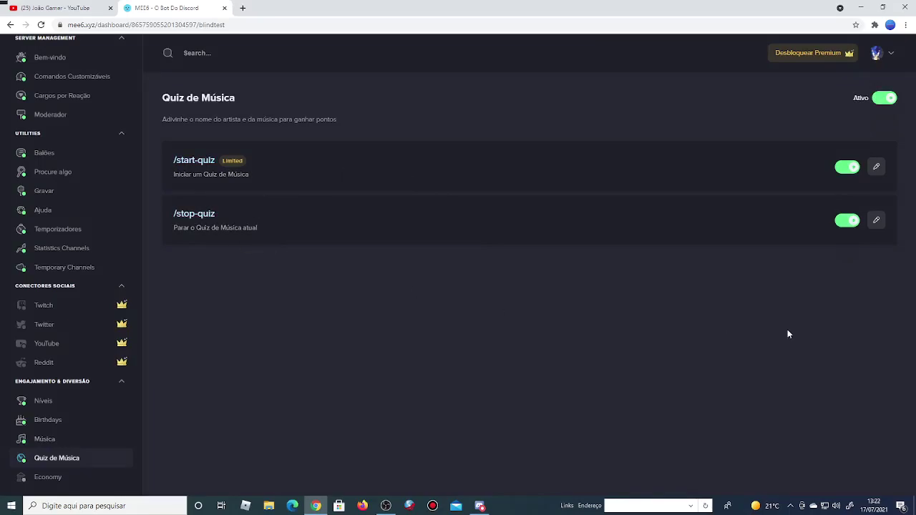
click(43, 477)
click(578, 293)
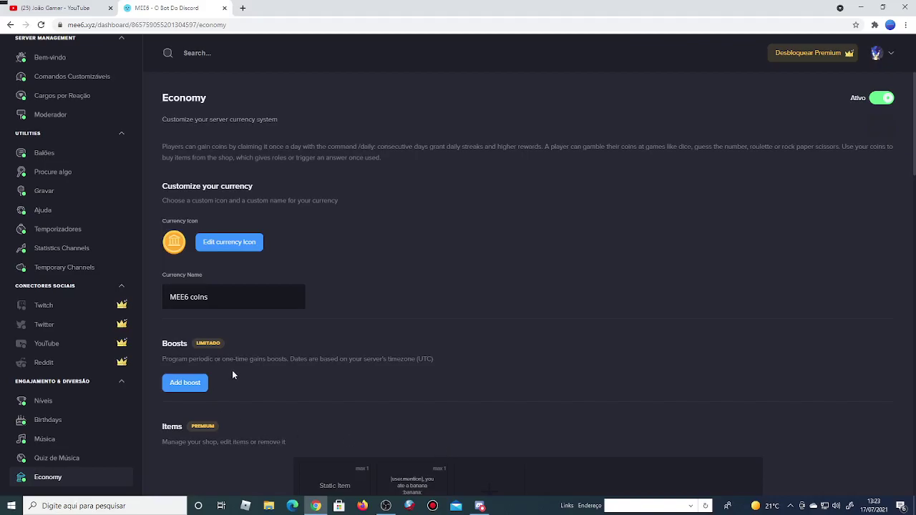
Look over the Economy page's MEE6 coins currency, items and commands, then bring OBS Studio forward
scroll(233, 373, down, 3)
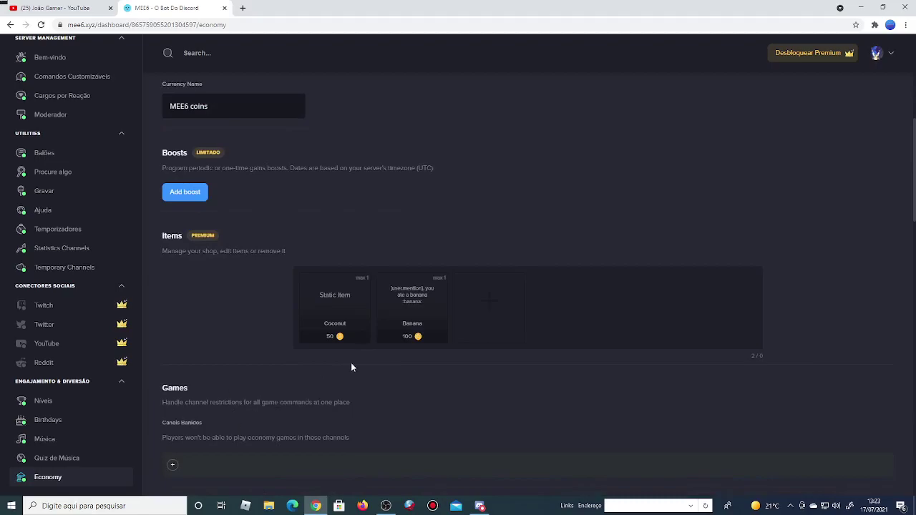
scroll(360, 364, down, 7)
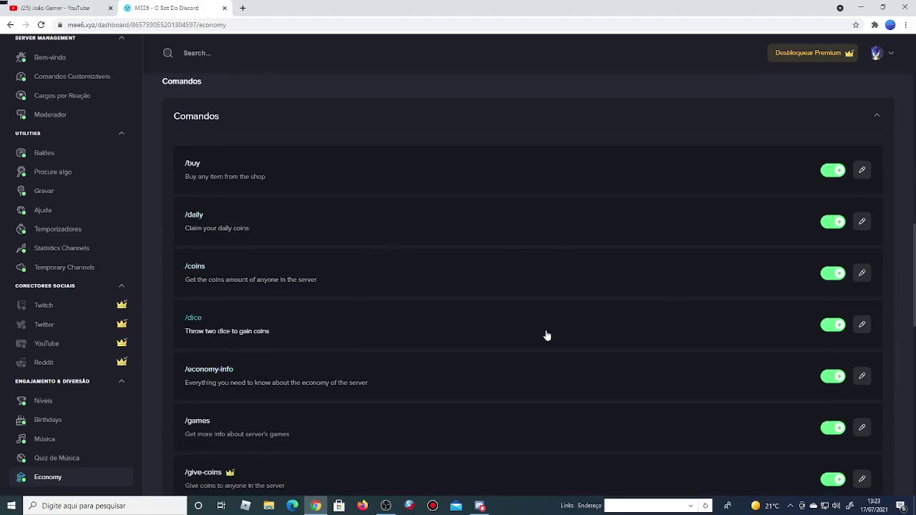
scroll(507, 348, down, 6)
scroll(495, 327, up, 15)
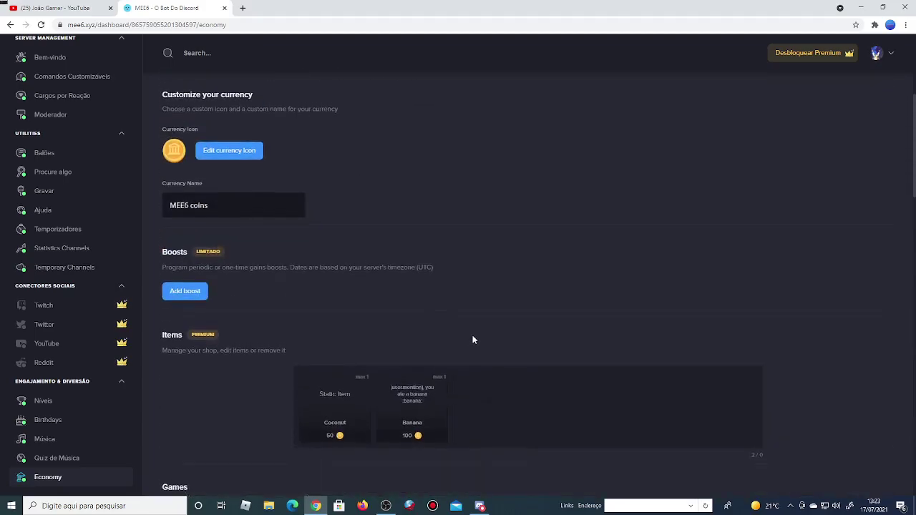
scroll(30, 243, up, 3)
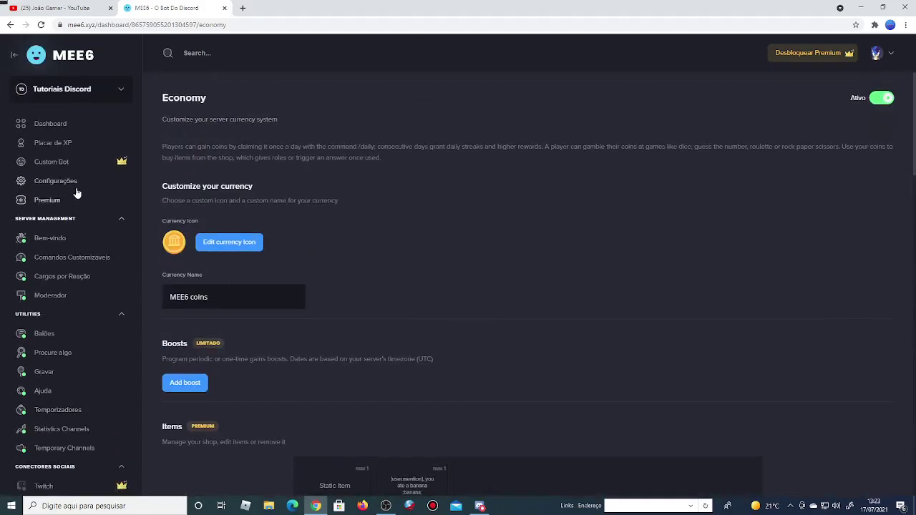
scroll(81, 248, down, 3)
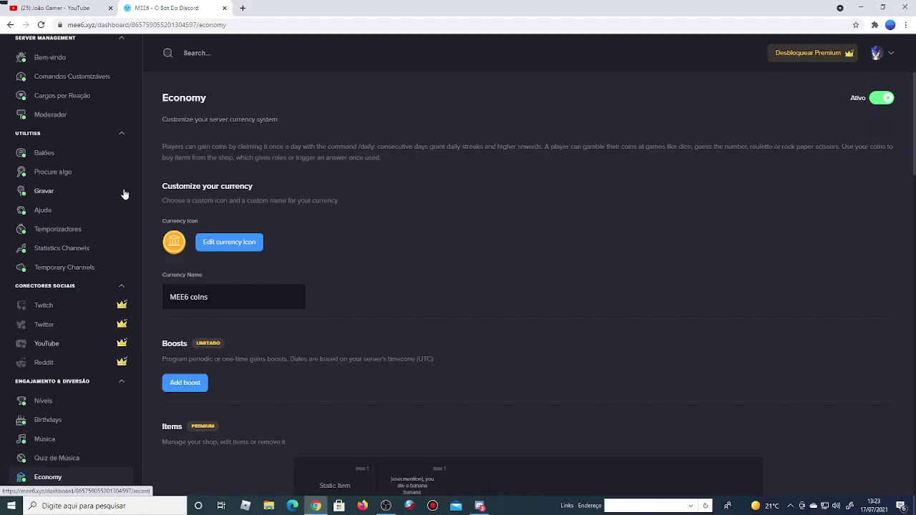
click(386, 506)
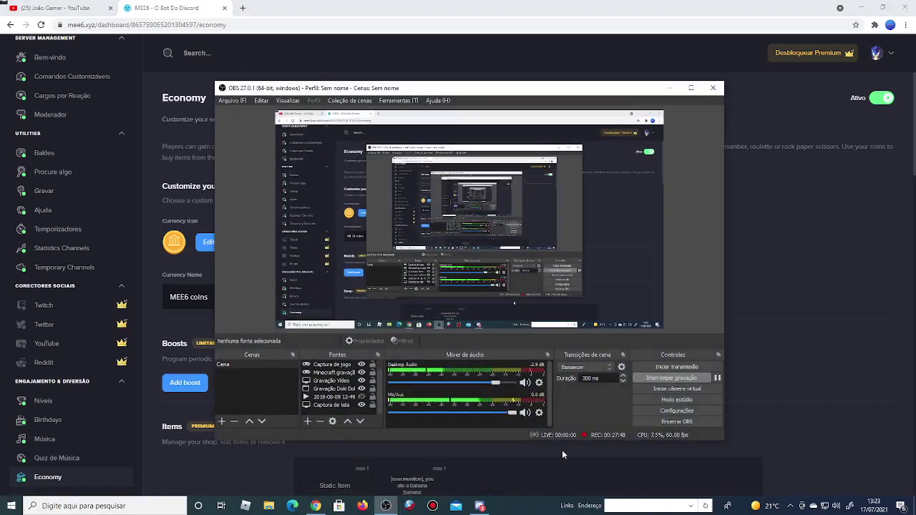